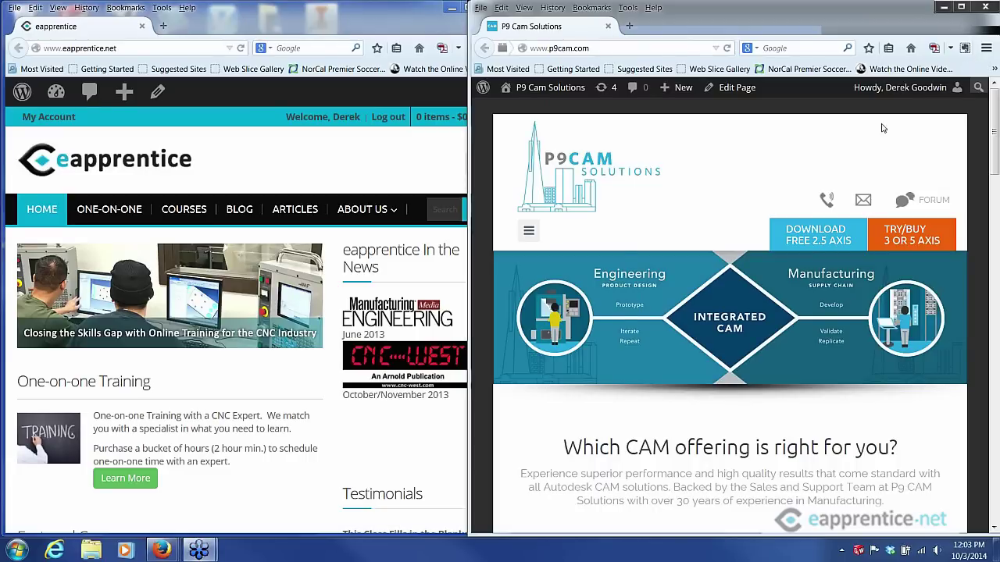
# Inspect the dovetail fixture and the transparent stock block mounted on the round table in the SolidWorks assembly
pyautogui.click(547, 295)
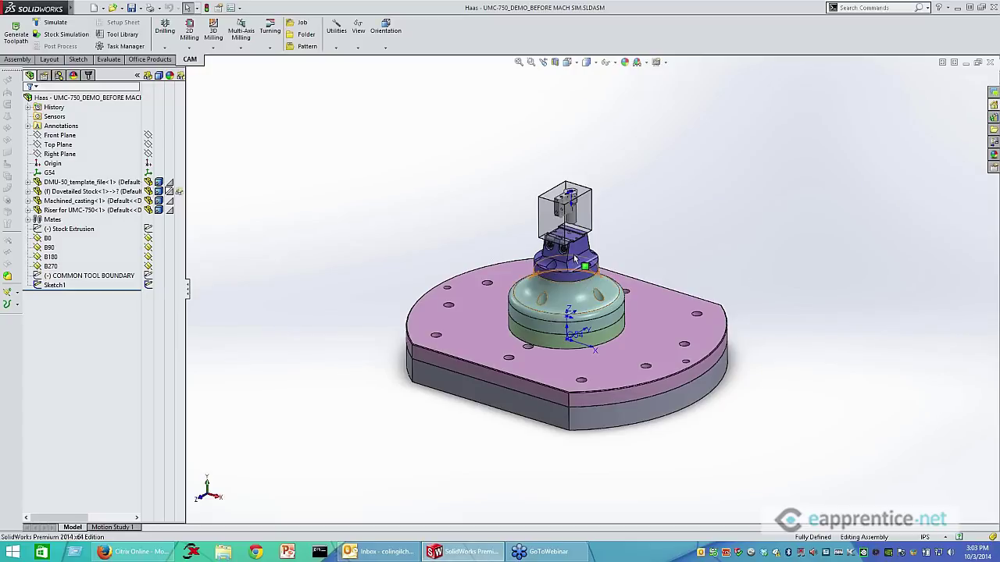
pyautogui.click(537, 265)
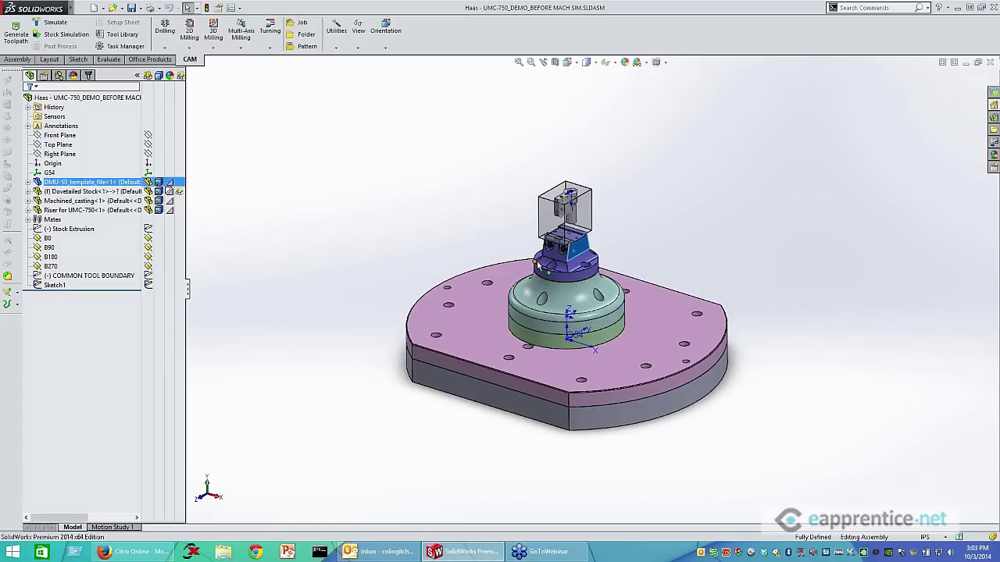
pyautogui.scroll(-3, 538, 266)
pyautogui.click(635, 250)
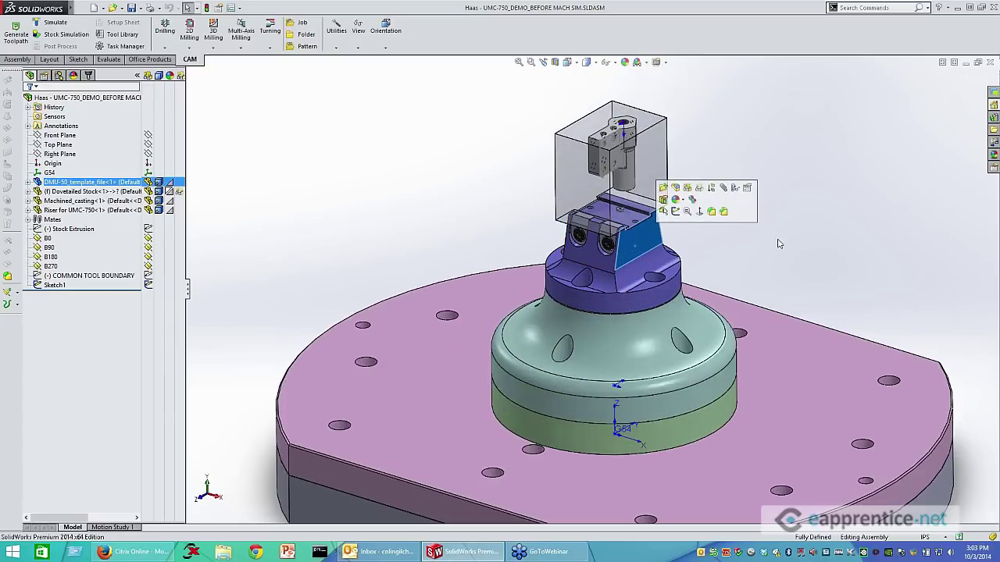
pyautogui.click(778, 258)
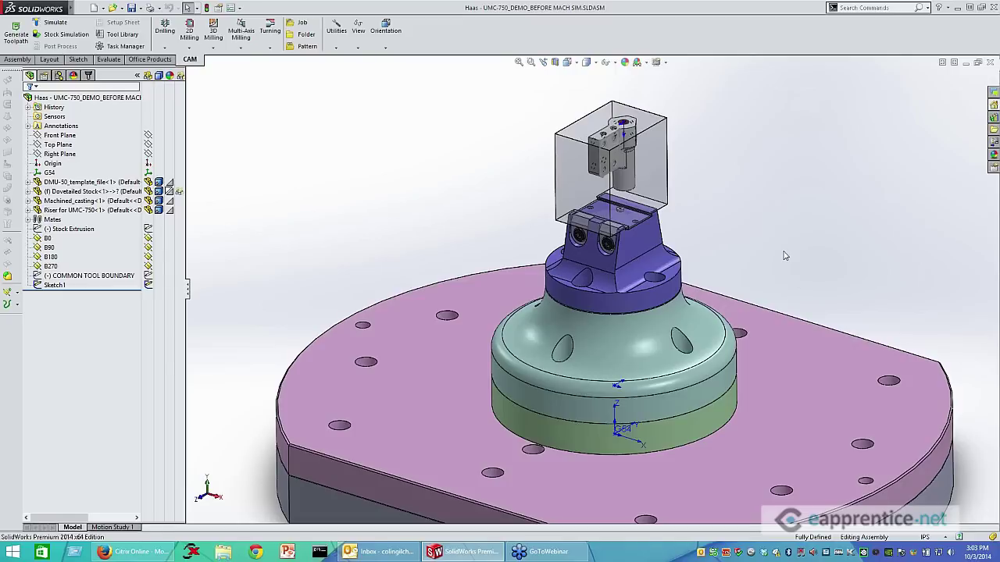
pyautogui.scroll(2, 785, 255)
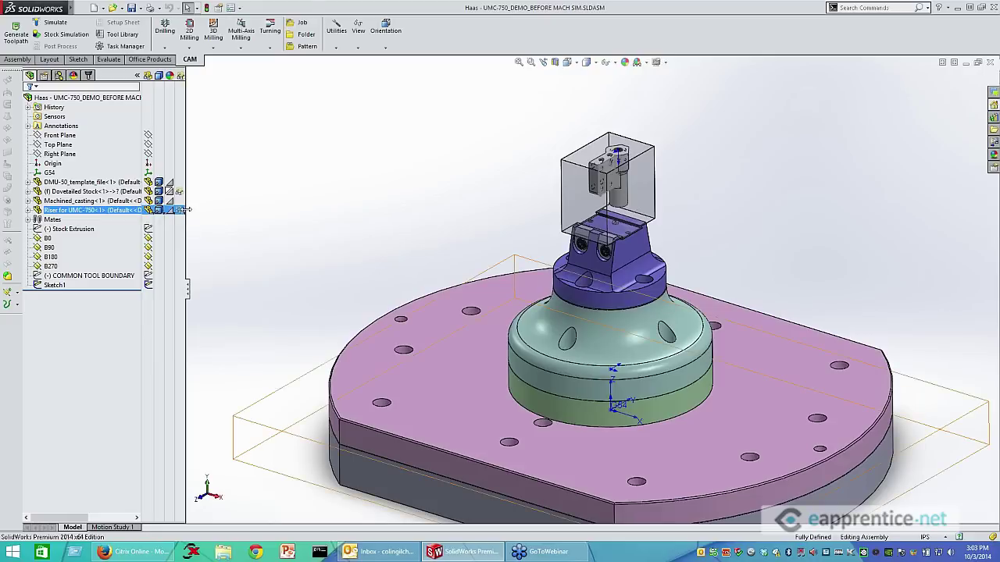
# Widen the feature tree and highlight the Dovetailed Stock and DMU-50 template components to review the assembly's parts
pyautogui.moveTo(186, 209); pyautogui.dragTo(269, 212)
pyautogui.click(113, 191)
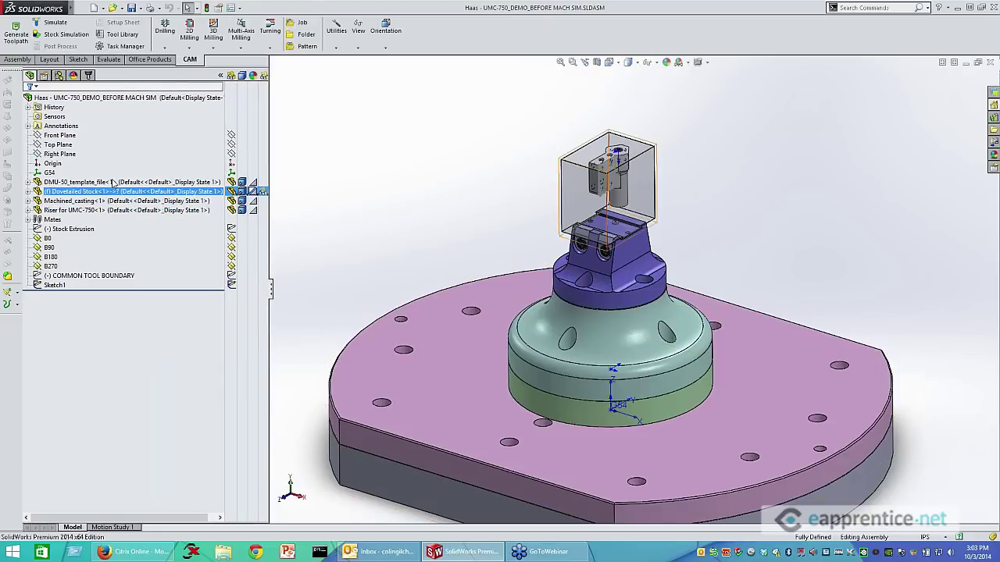
pyautogui.click(114, 182)
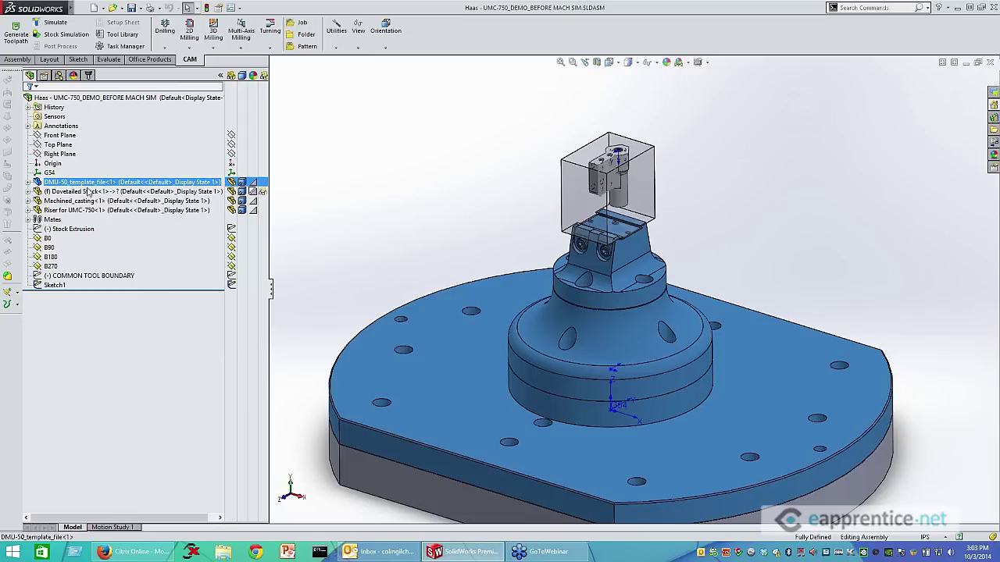
pyautogui.click(88, 193)
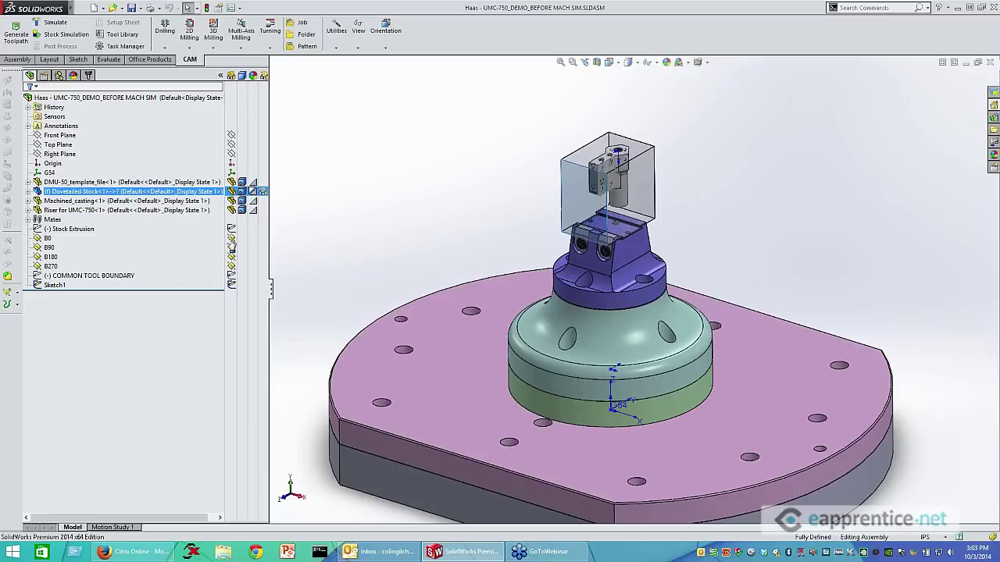
pyautogui.keyDown('ctrl'); pyautogui.click(55, 210); pyautogui.keyUp('ctrl')
pyautogui.keyDown('ctrl'); pyautogui.click(39, 211); pyautogui.keyUp('ctrl')
# Expand the assembly's mates and examine the Distance5 and Distance6 mates of the machined casting in the Right view
pyautogui.click(28, 220)
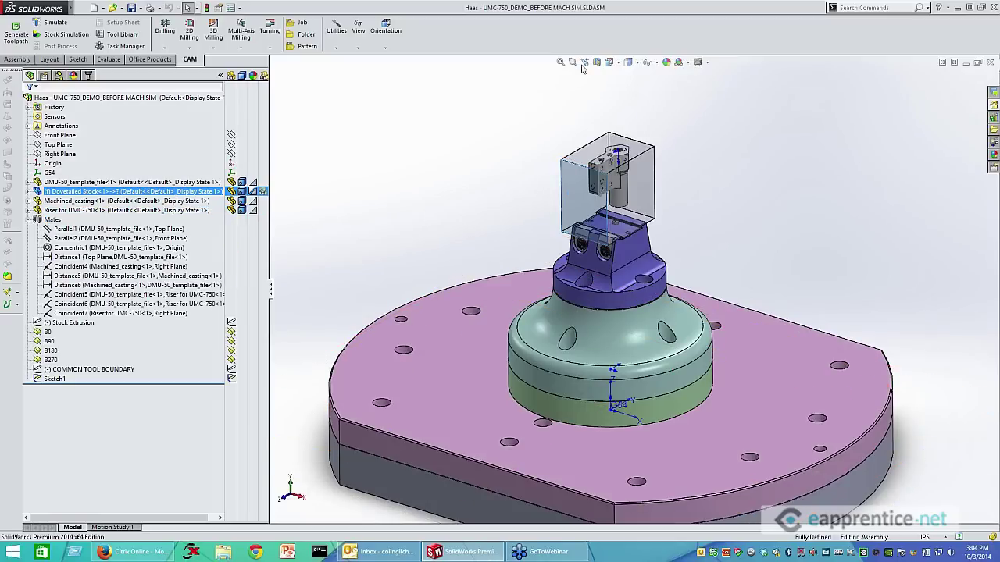
pyautogui.click(619, 63)
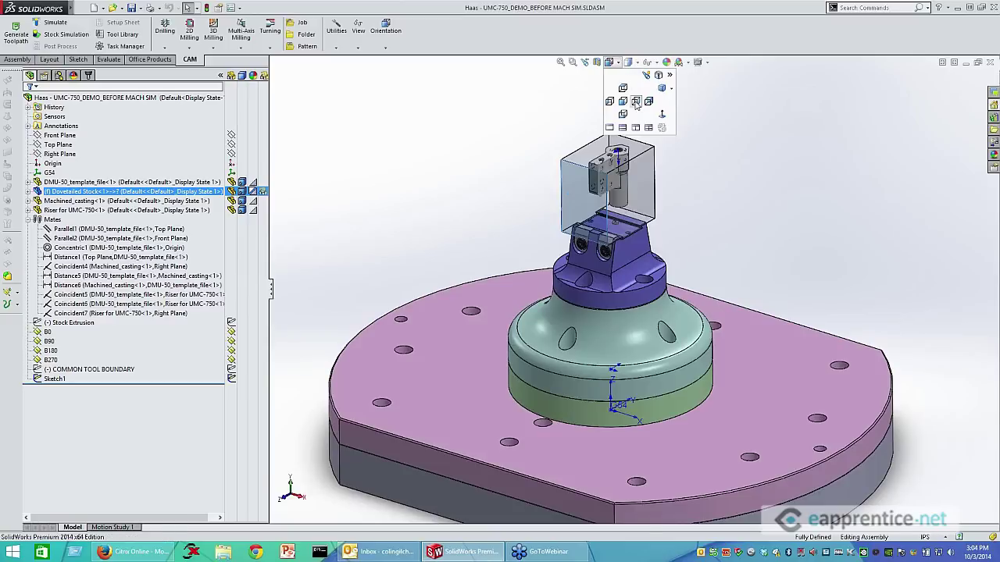
pyautogui.click(636, 101)
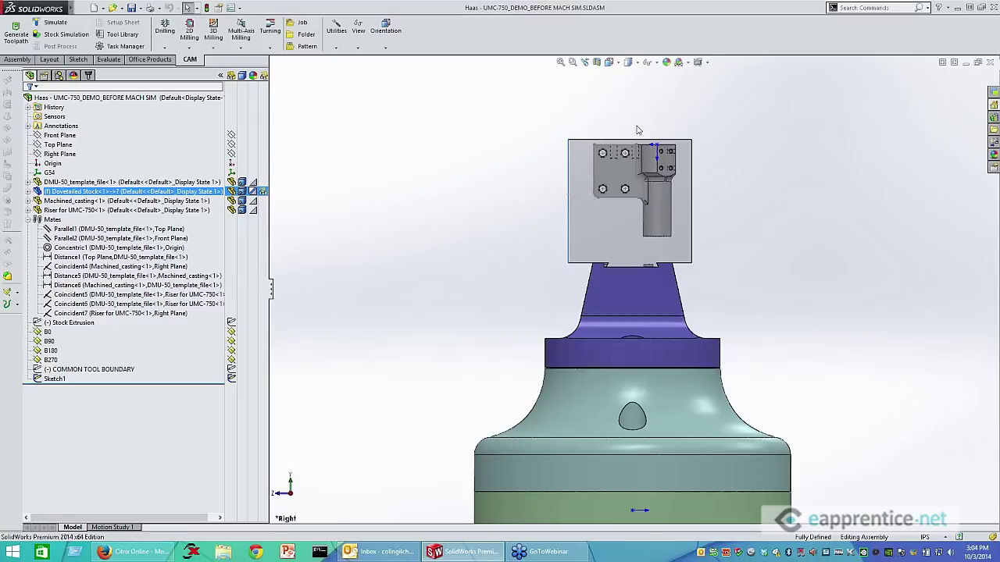
pyautogui.click(123, 276)
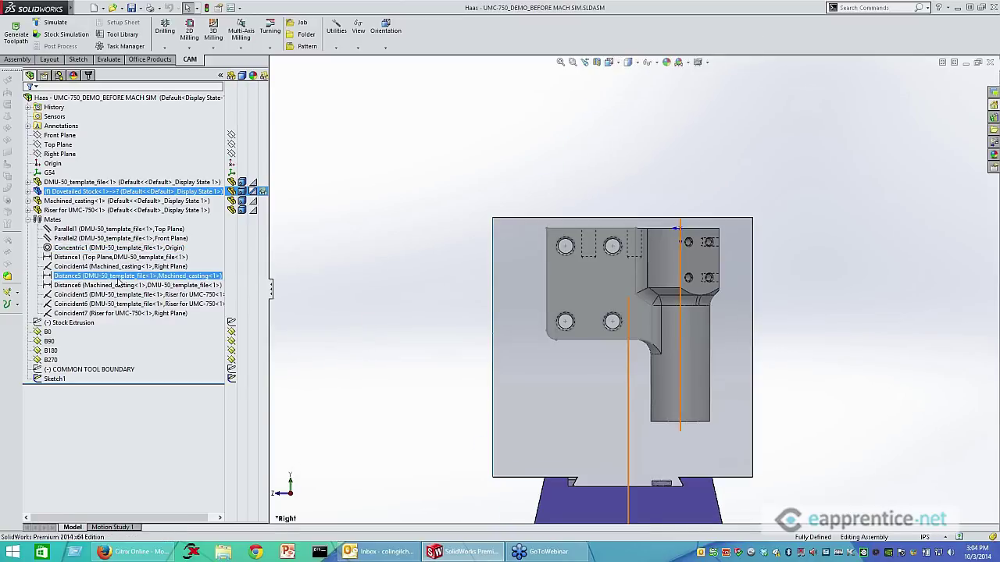
pyautogui.click(117, 285)
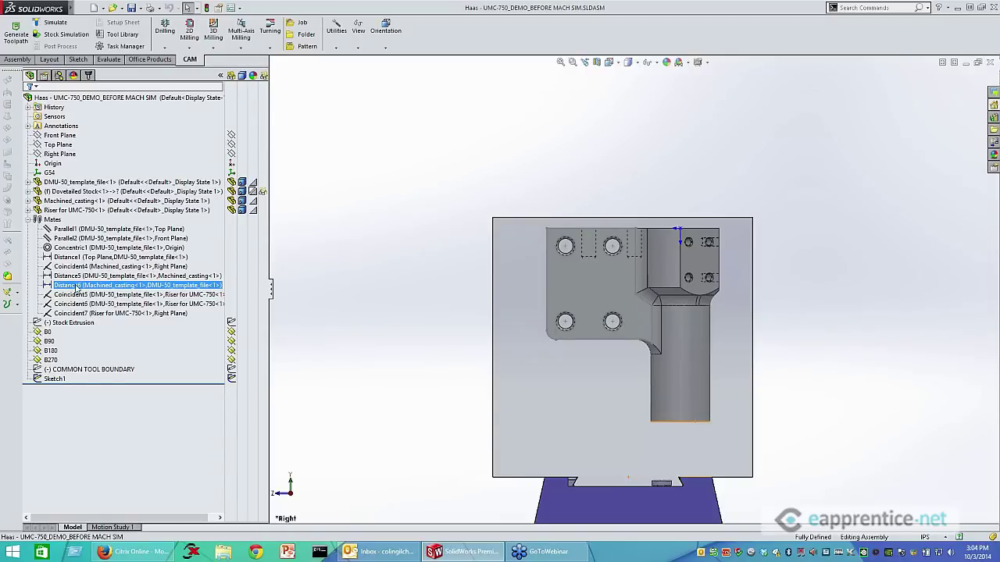
# Set the Distance6 mate between the machined casting and the DMU-50 template to 0.5 in
pyautogui.rightClick(69, 289)
pyautogui.click(75, 257)
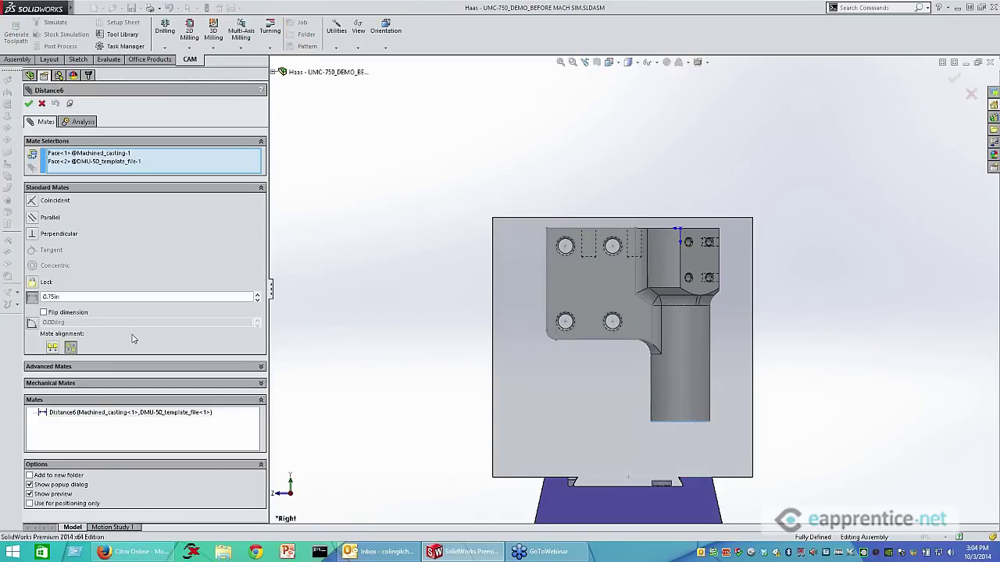
pyautogui.doubleClick(66, 296)
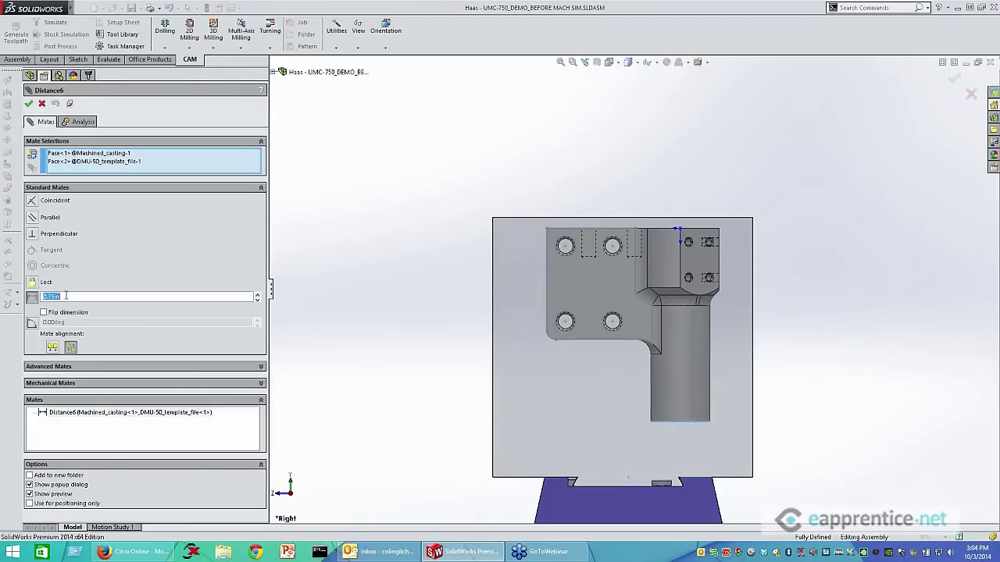
pyautogui.write('0.5')
pyautogui.press('Return')
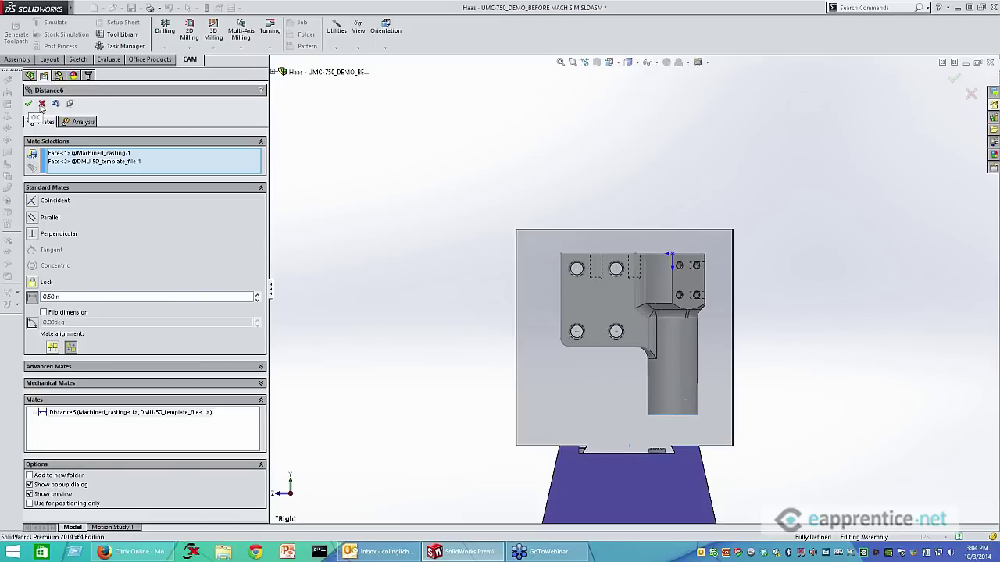
pyautogui.click(42, 105)
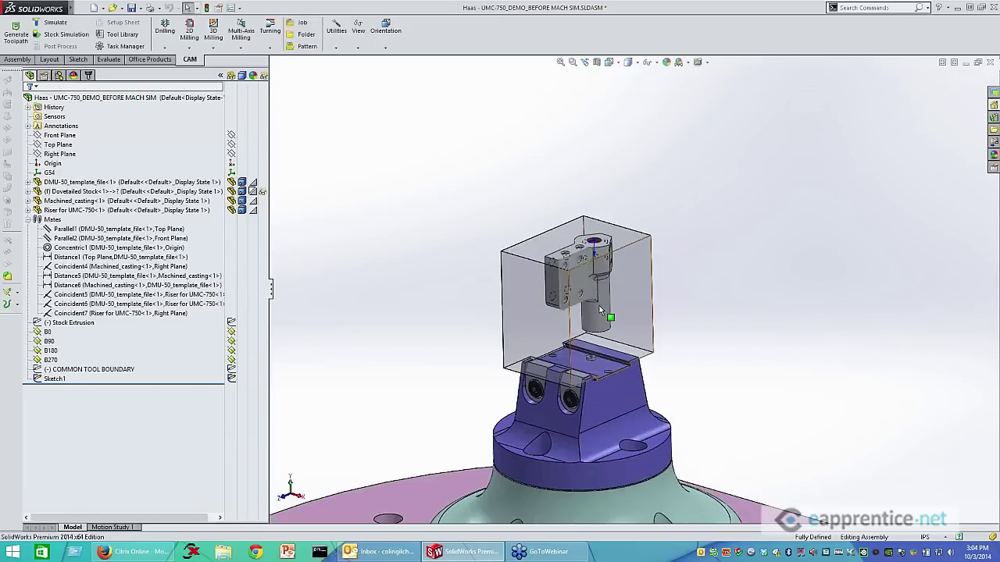
# Examine the casting's position inside the stock and the riser plate beneath the fixture
pyautogui.click(592, 268)
pyautogui.scroll(-5, 605, 285)
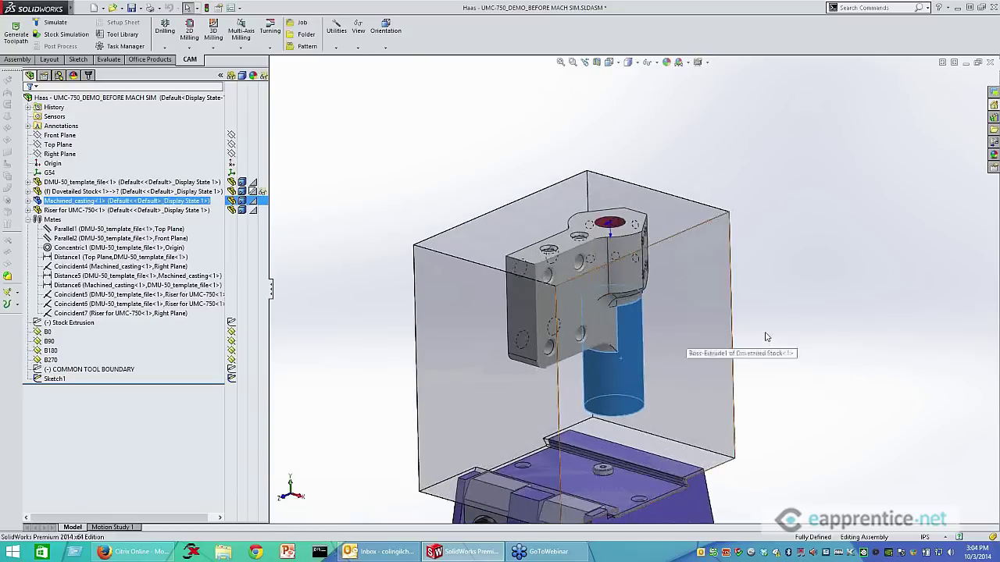
pyautogui.scroll(5, 769, 336)
pyautogui.click(755, 324)
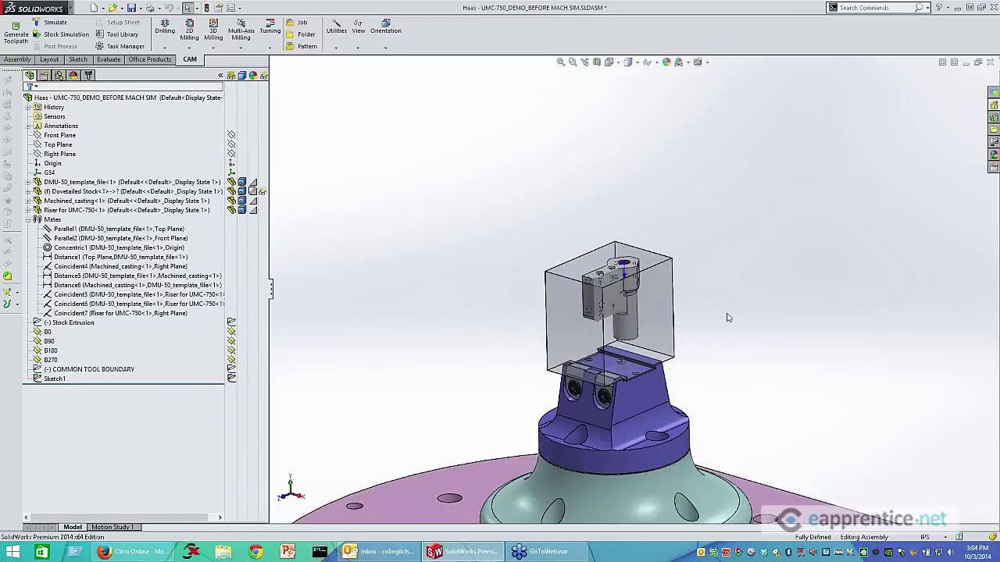
pyautogui.scroll(5, 710, 248)
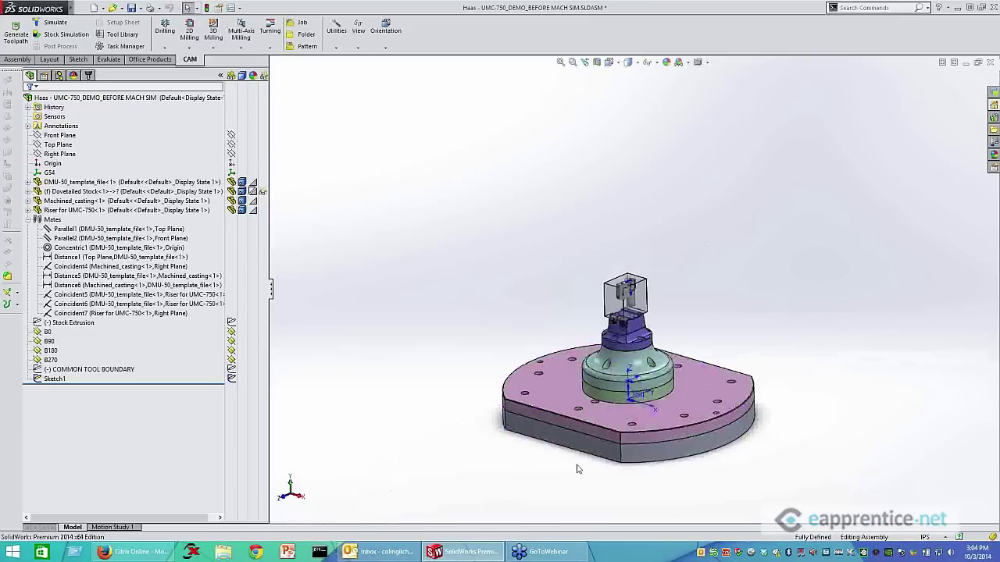
pyautogui.scroll(-3, 578, 468)
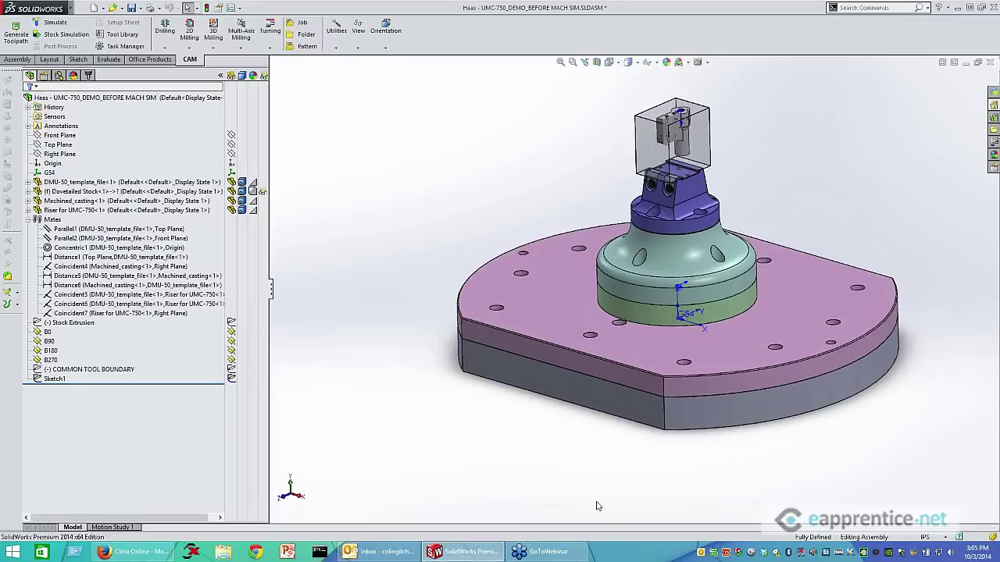
pyautogui.click(624, 399)
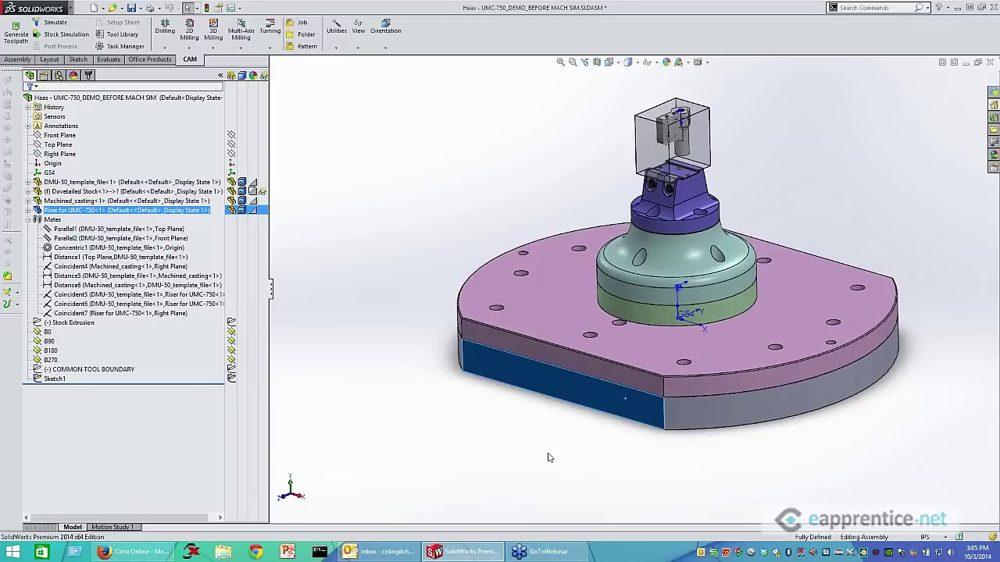
pyautogui.press('Escape')
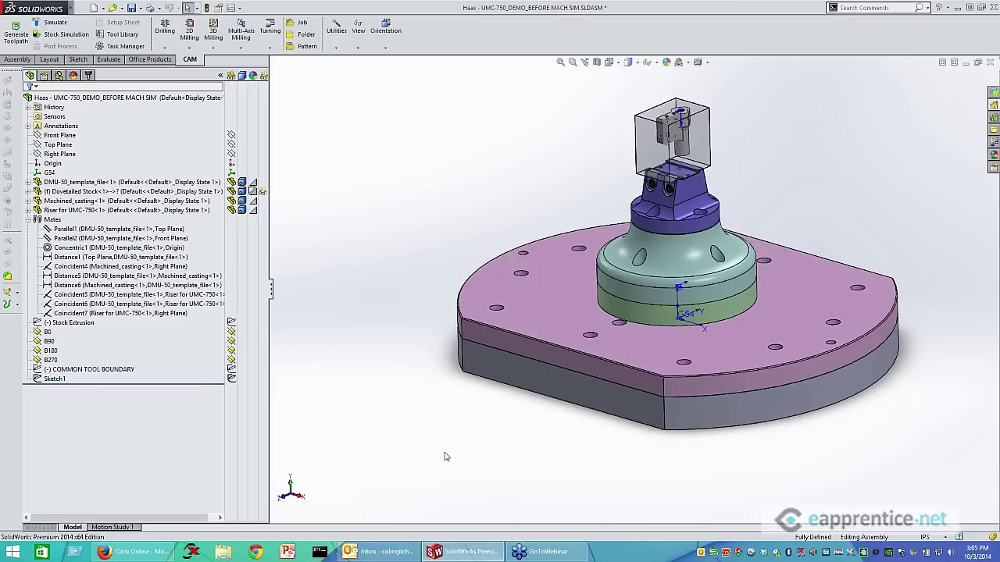
# Collapse the mates and review the CAM operations under the two jobs alongside the fixture
pyautogui.click(78, 370)
pyautogui.click(29, 218)
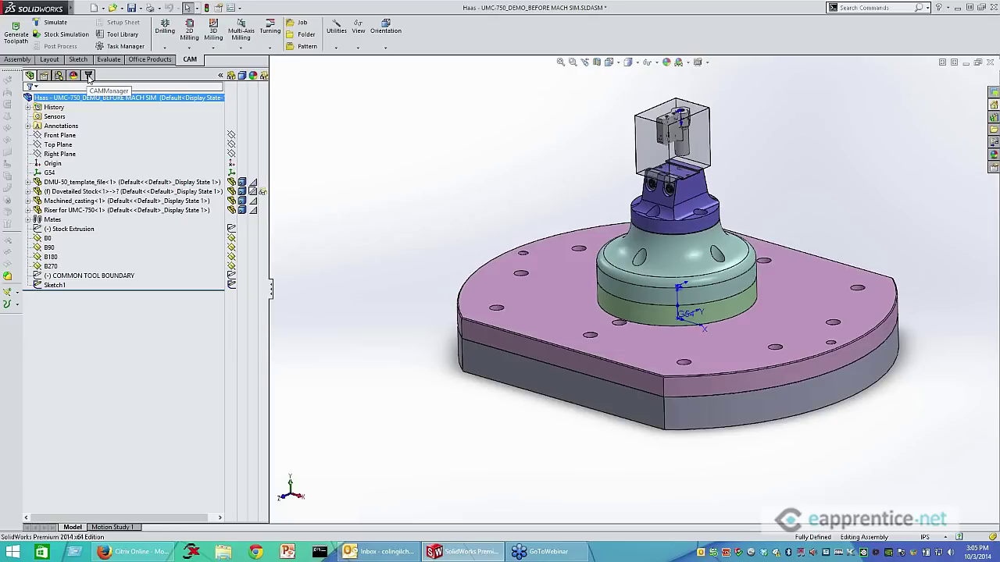
pyautogui.click(89, 76)
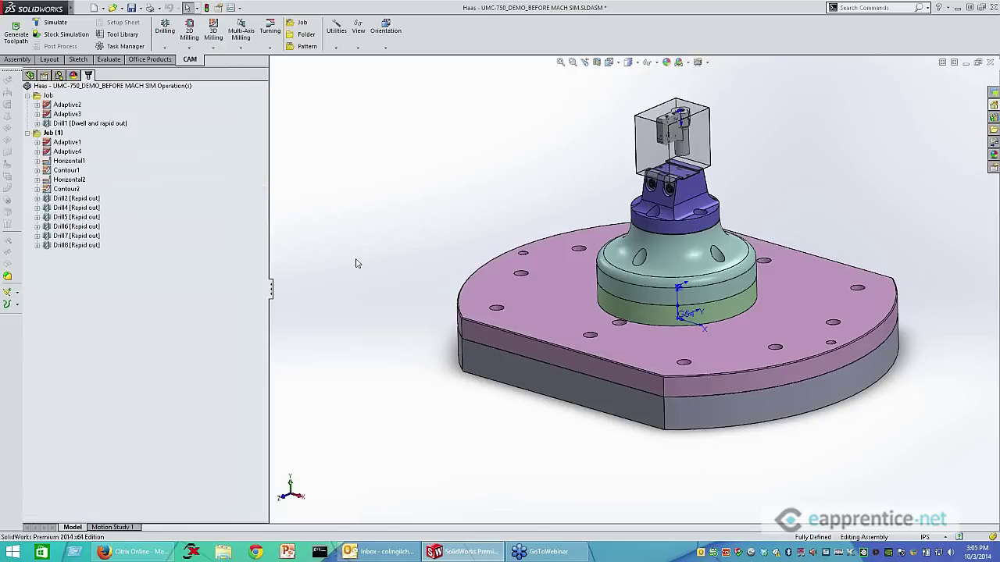
pyautogui.scroll(2, 348, 261)
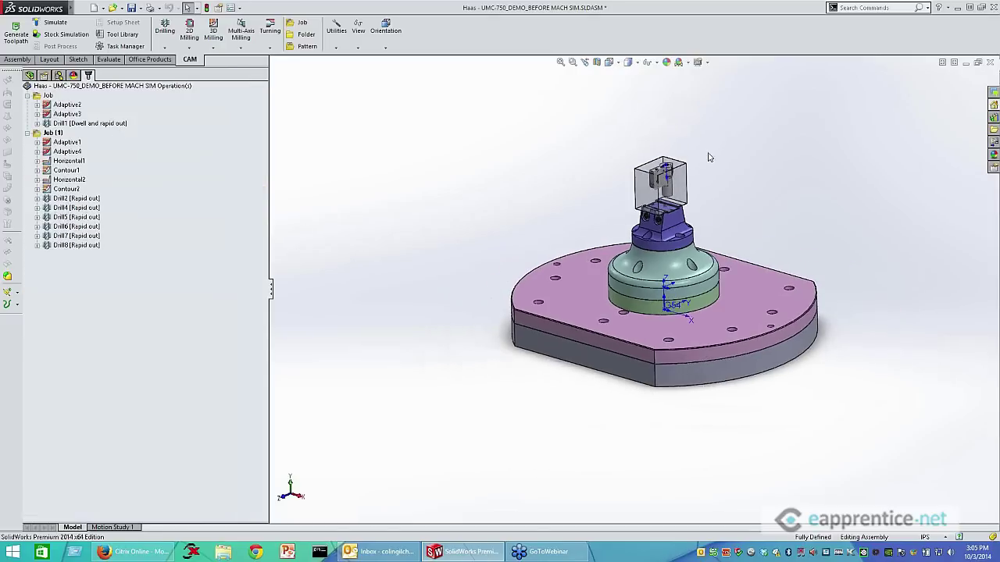
pyautogui.scroll(-5, 634, 204)
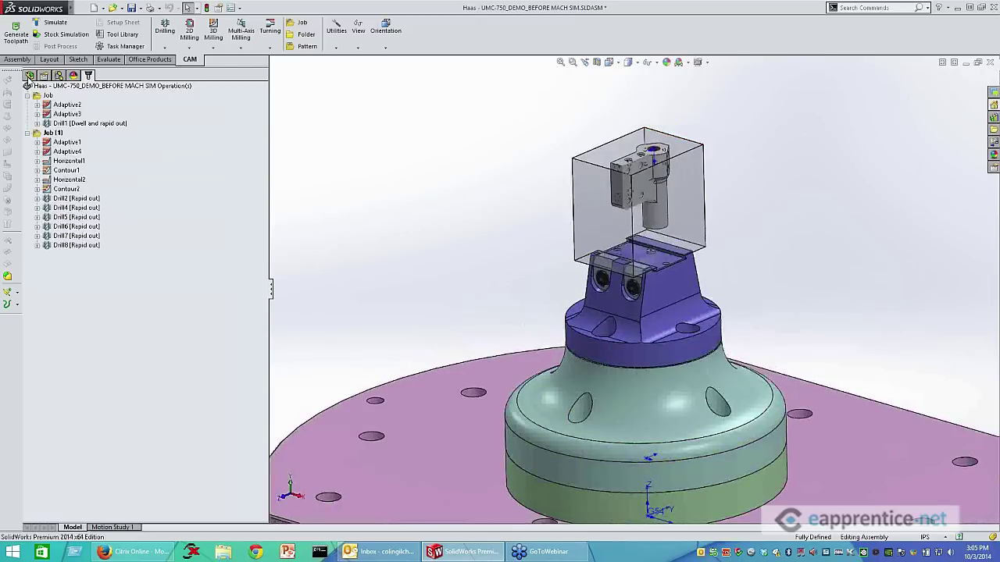
# Return to the feature tree and highlight the B0, B90, B180 and B270 planes around the stock
pyautogui.click(29, 75)
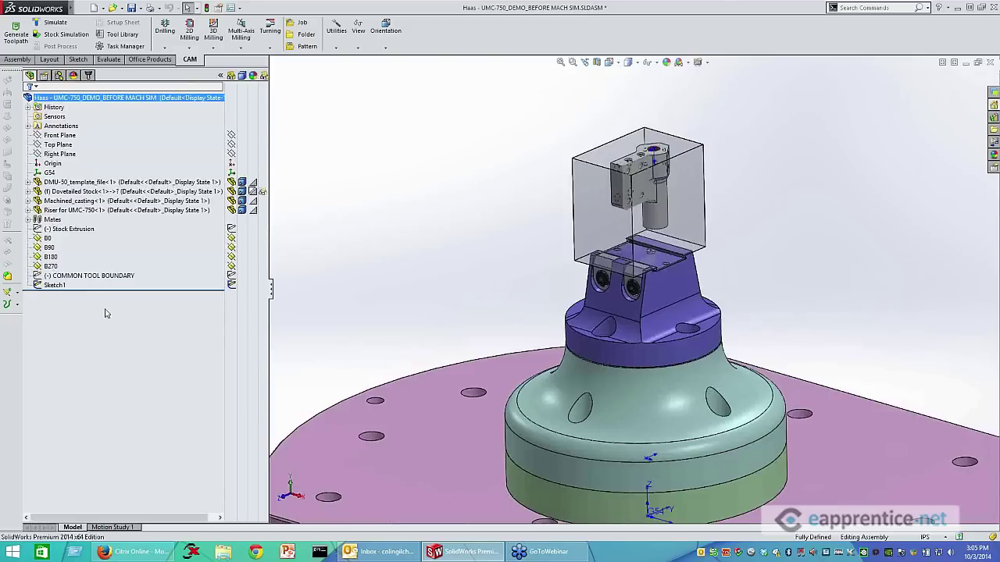
pyautogui.click(48, 239)
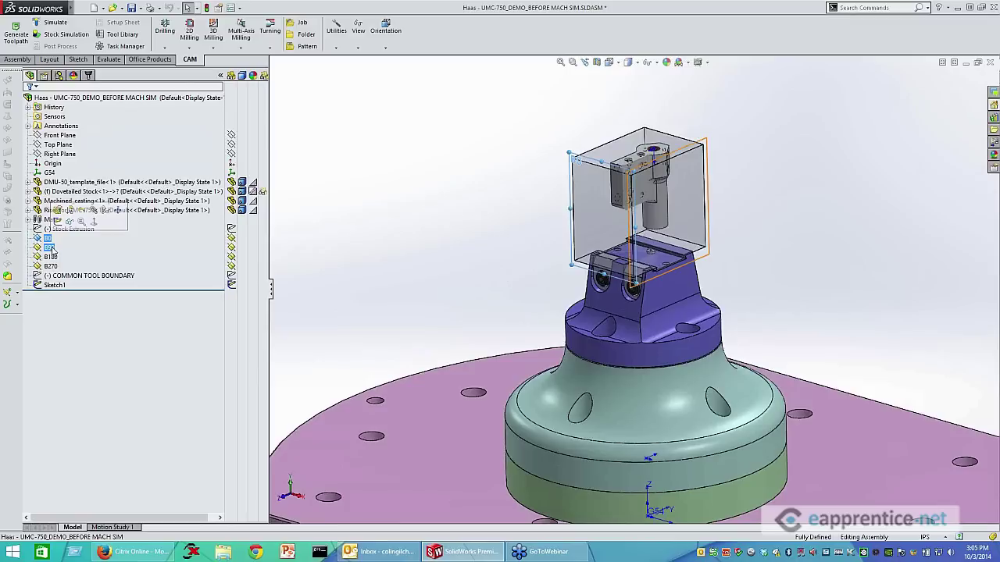
pyautogui.click(49, 247)
pyautogui.click(52, 257)
pyautogui.click(52, 267)
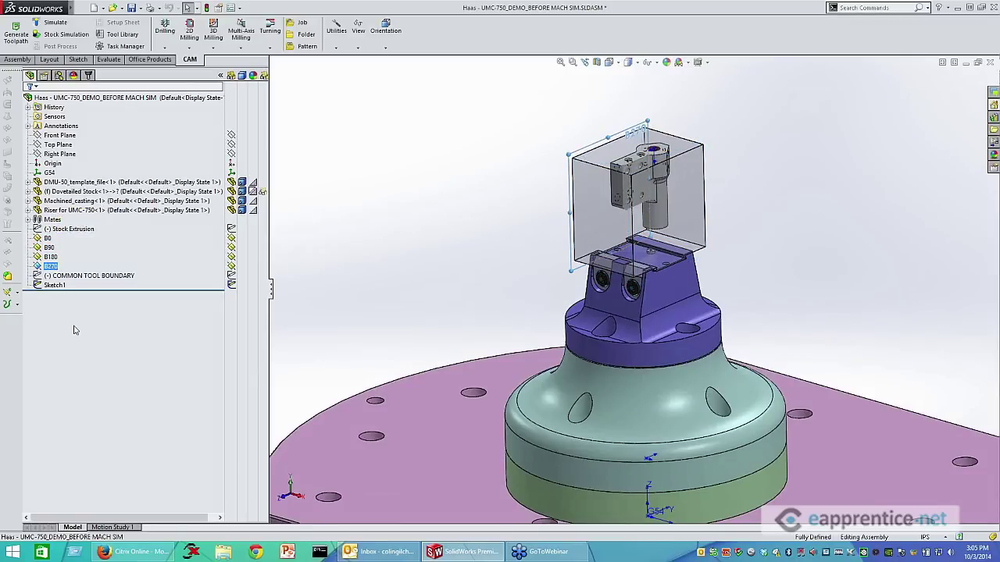
# Show the Stock Extrusion and COMMON TOOL BOUNDARY sketches around the fixture
pyautogui.click(68, 231)
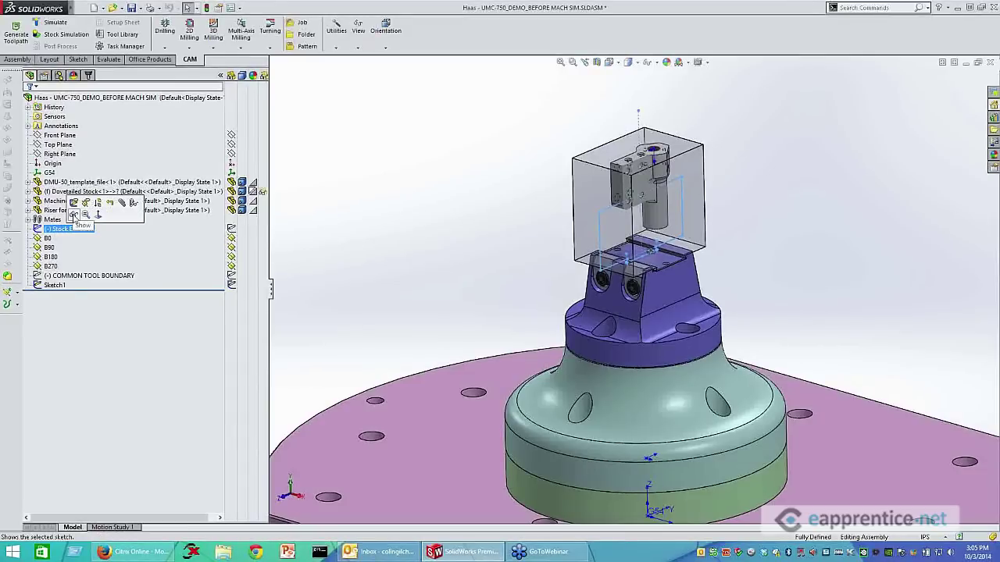
pyautogui.click(74, 214)
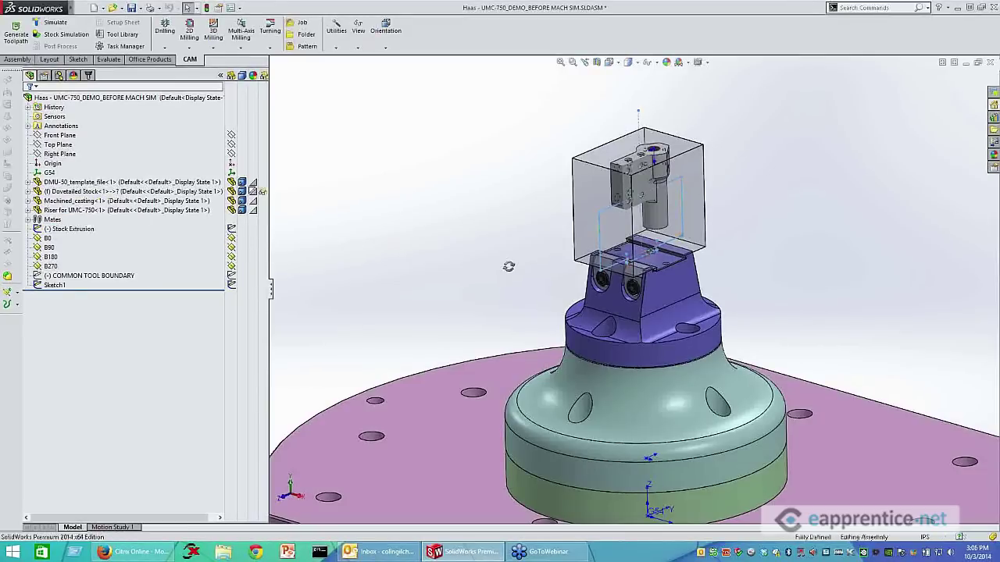
pyautogui.moveTo(508, 266); pyautogui.dragTo(468, 270, button='middle')
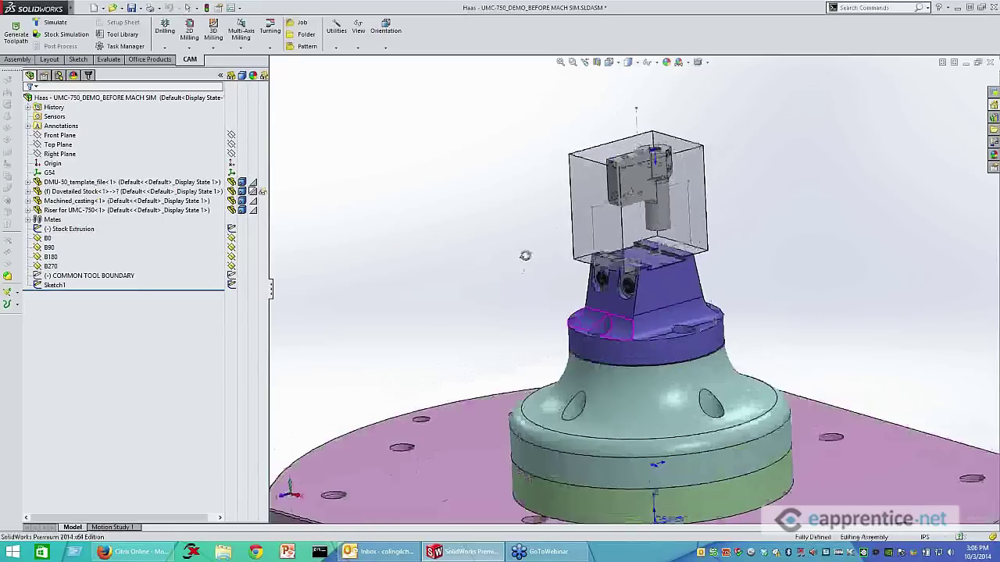
pyautogui.click(82, 277)
pyautogui.rightClick(78, 277)
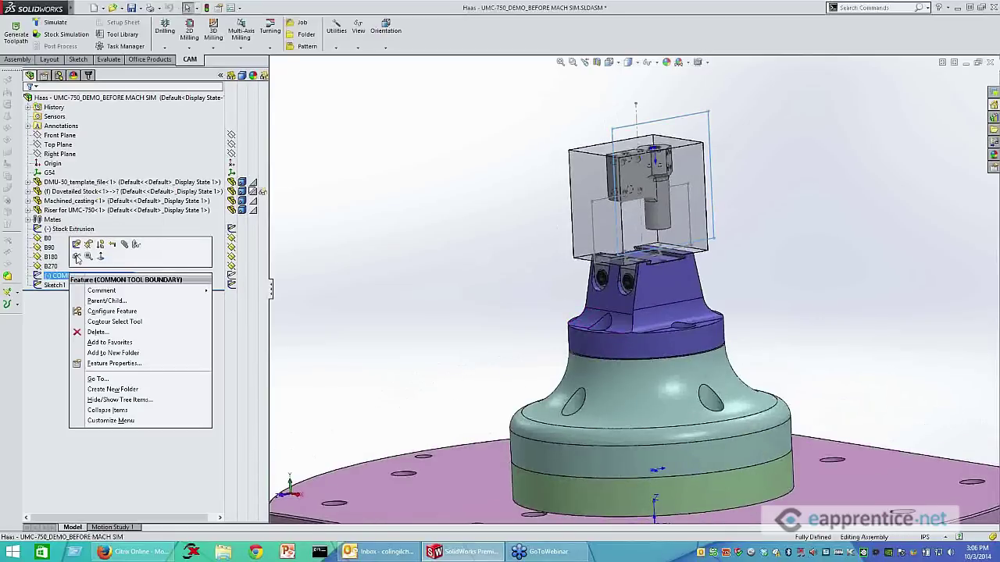
pyautogui.click(77, 258)
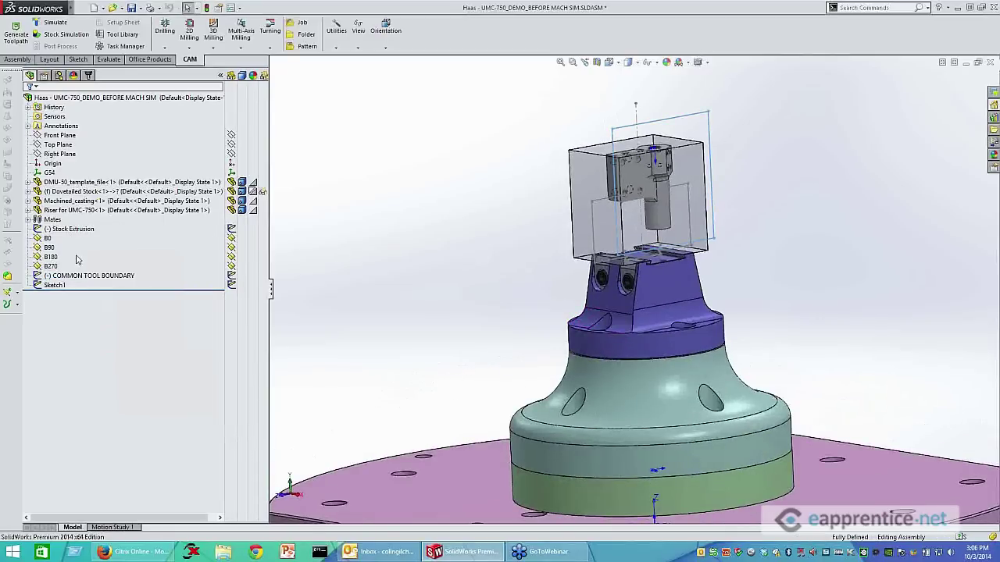
# Highlight Sketch1 on the casting and turn the view toward the boundary sketches around the stock
pyautogui.rightClick(51, 286)
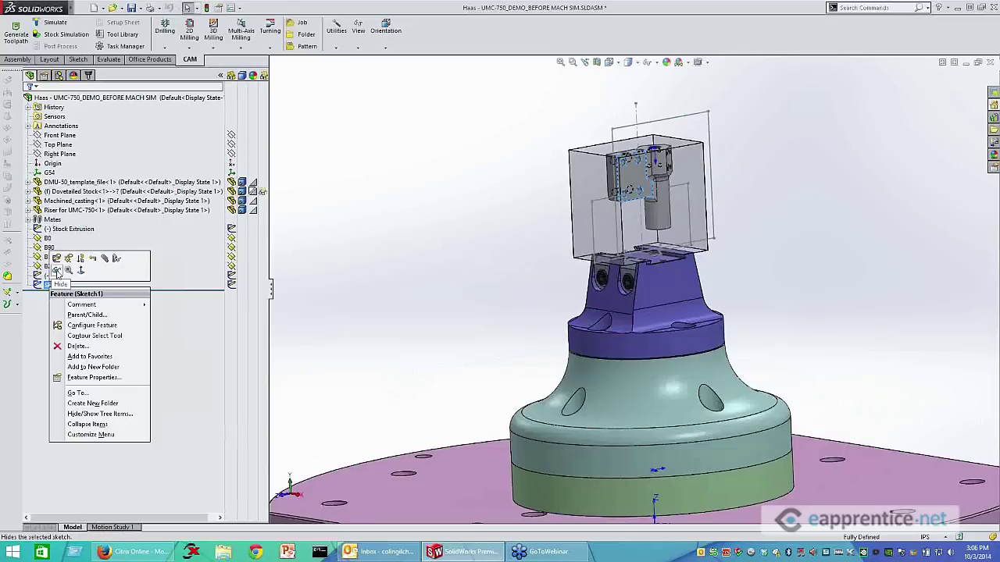
pyautogui.press('Escape')
pyautogui.scroll(3, 741, 211)
pyautogui.moveTo(710, 185); pyautogui.dragTo(649, 168, button='middle')
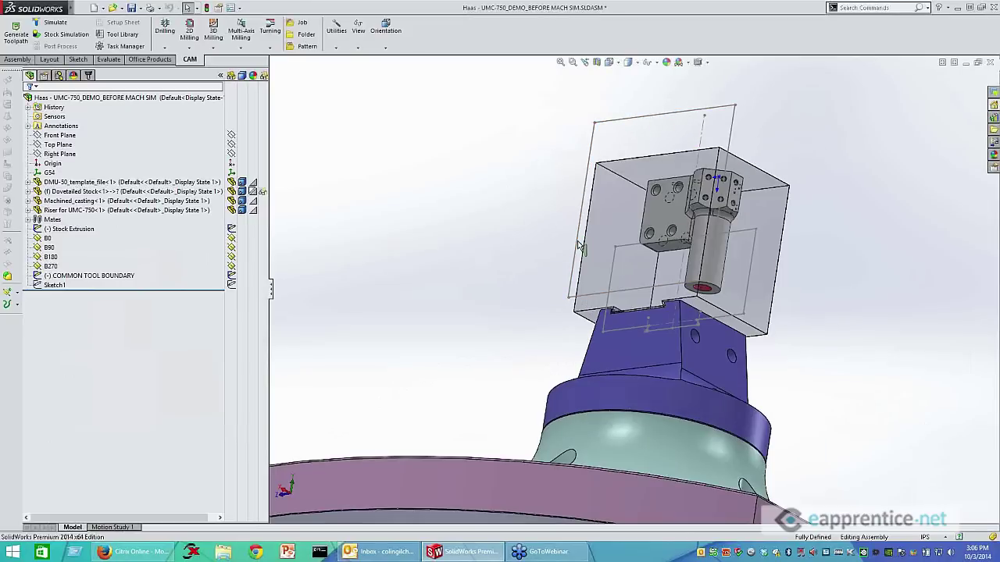
# Highlight the COMMON TOOL BOUNDARY sketch lines around the stock and examine the boundary from several angles
pyautogui.click(579, 258)
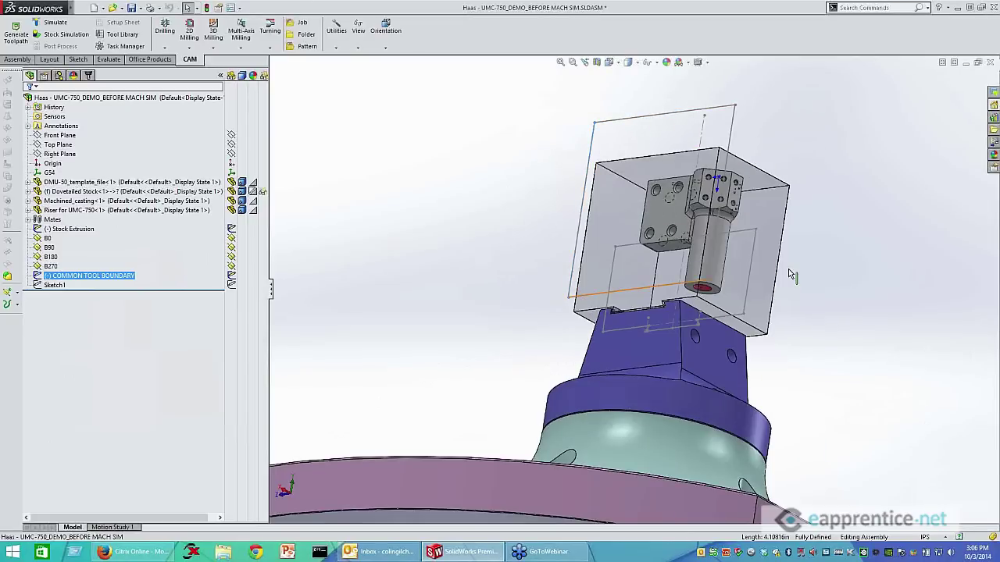
pyautogui.click(717, 108)
pyautogui.moveTo(881, 213); pyautogui.dragTo(905, 258, button='middle')
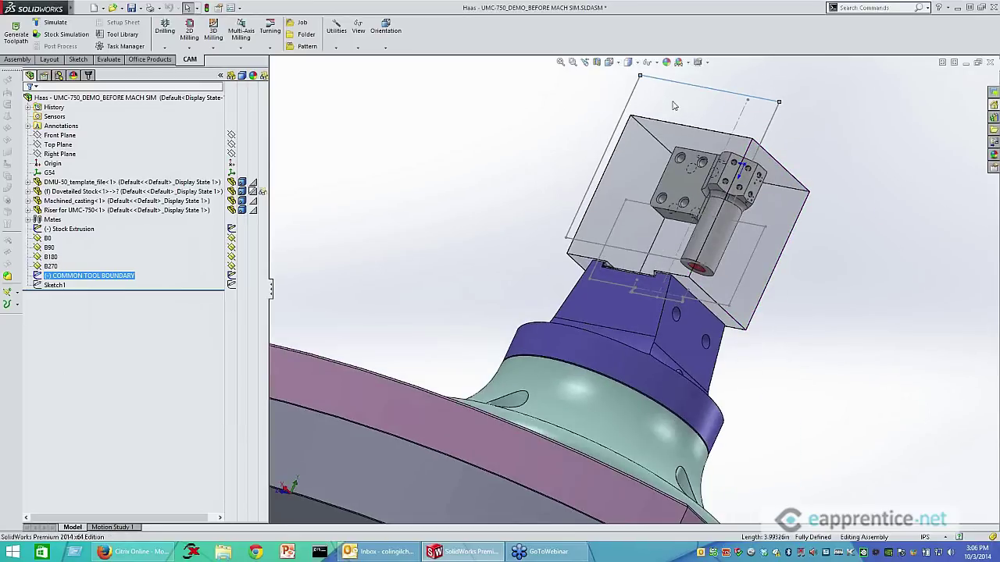
pyautogui.moveTo(671, 102); pyautogui.dragTo(794, 164, button='middle')
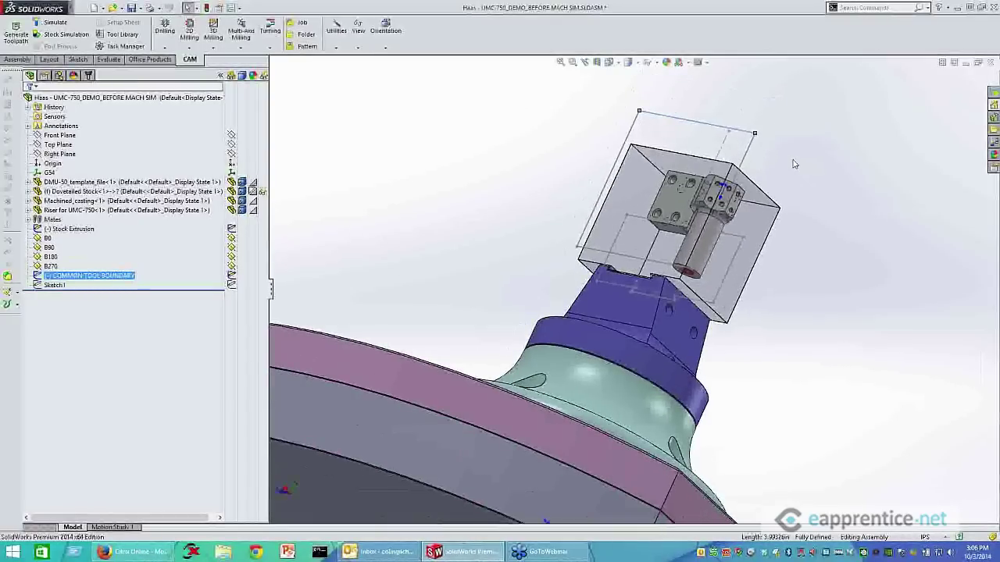
pyautogui.moveTo(799, 286); pyautogui.dragTo(640, 328, button='middle')
pyautogui.scroll(2, 639, 327)
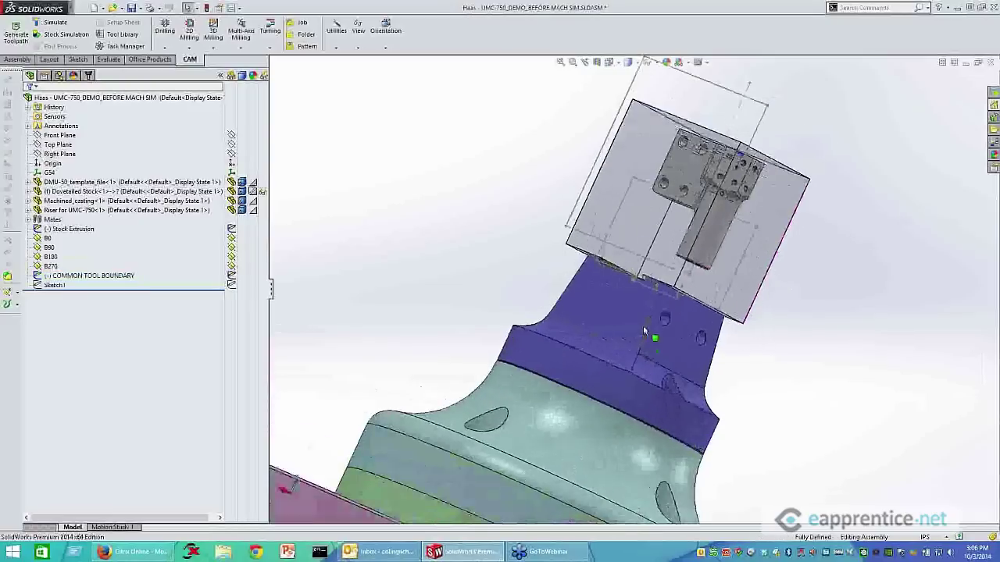
pyautogui.scroll(1, 644, 328)
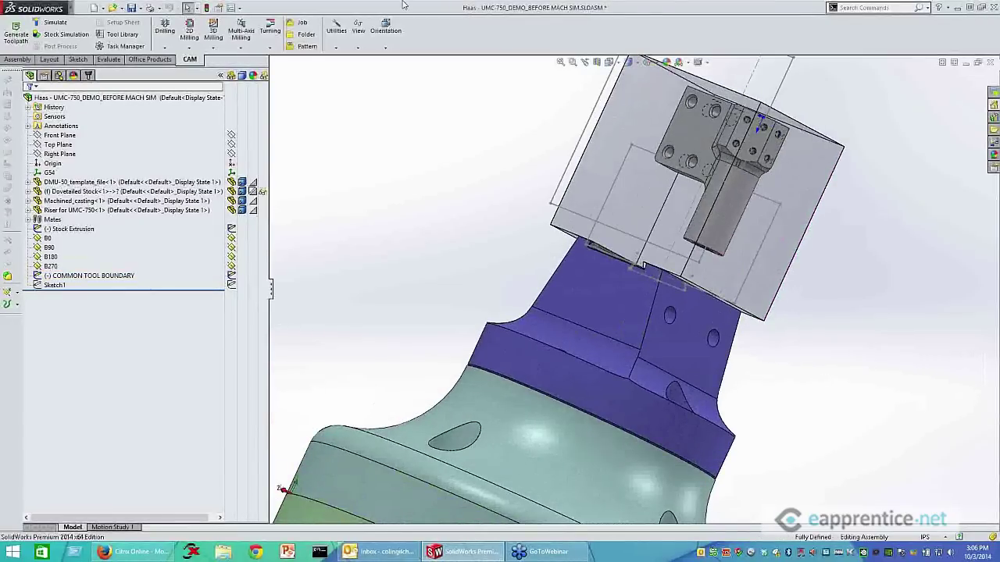
# Open Job (1) for editing, review its model, stock, fixture, coordinate system and machine settings, and close it without changes
pyautogui.click(87, 75)
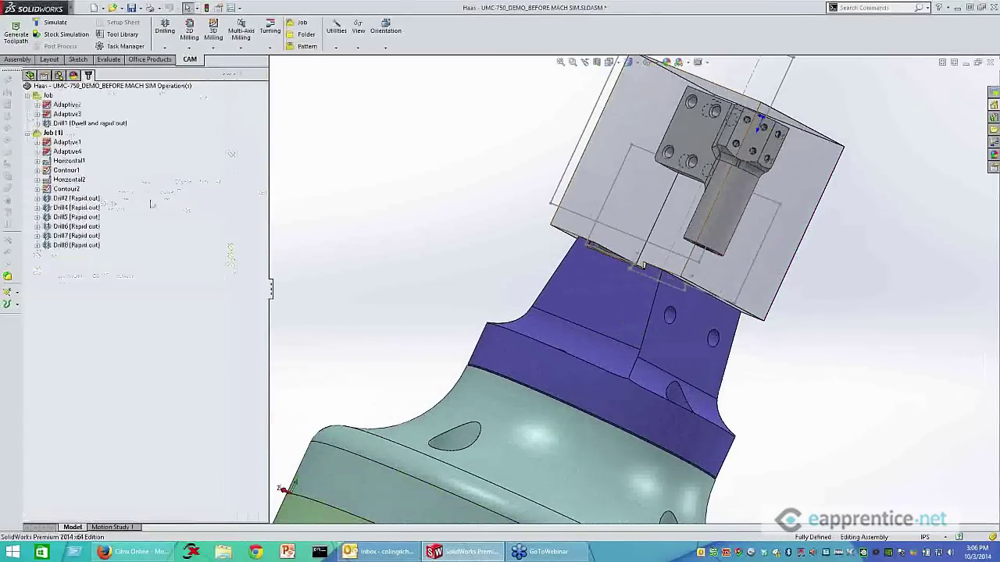
pyautogui.rightClick(56, 134)
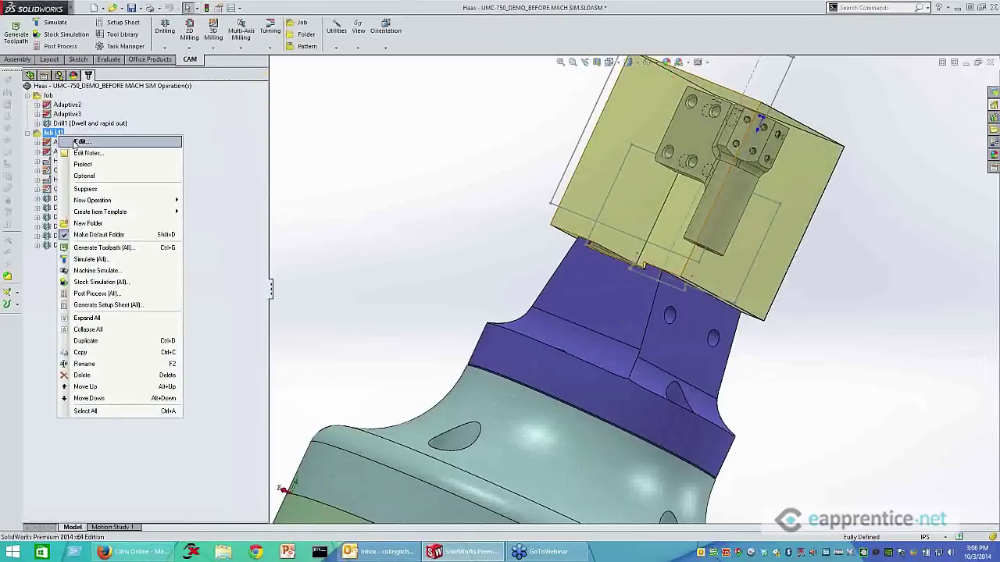
pyautogui.click(78, 142)
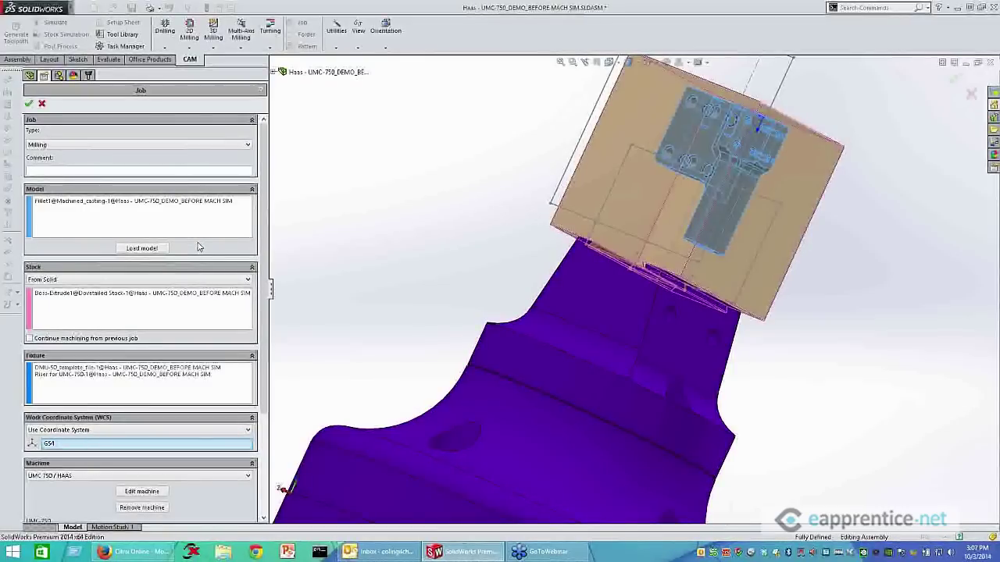
pyautogui.click(95, 388)
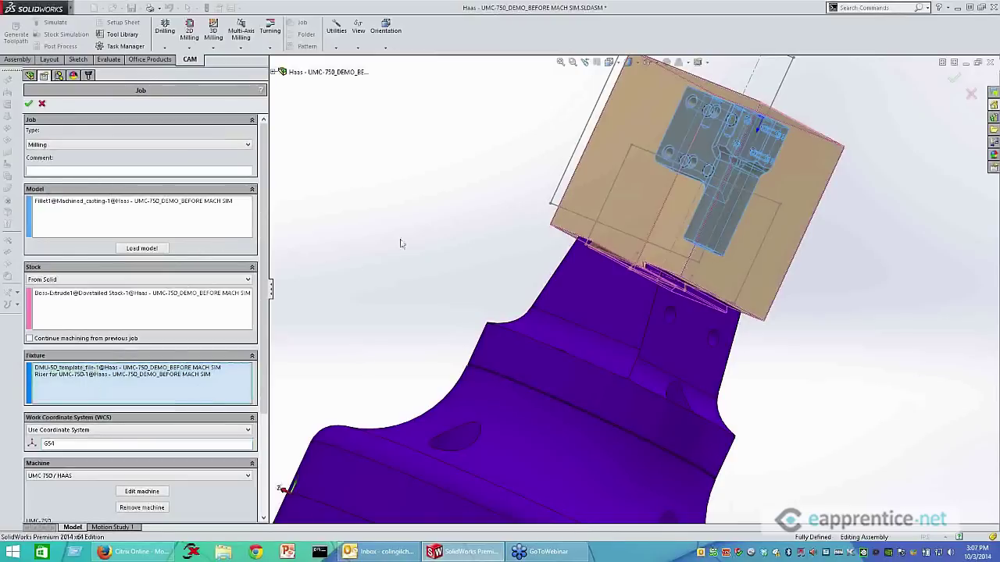
pyautogui.moveTo(401, 241); pyautogui.dragTo(446, 280, button='middle')
pyautogui.scroll(-3, 461, 283)
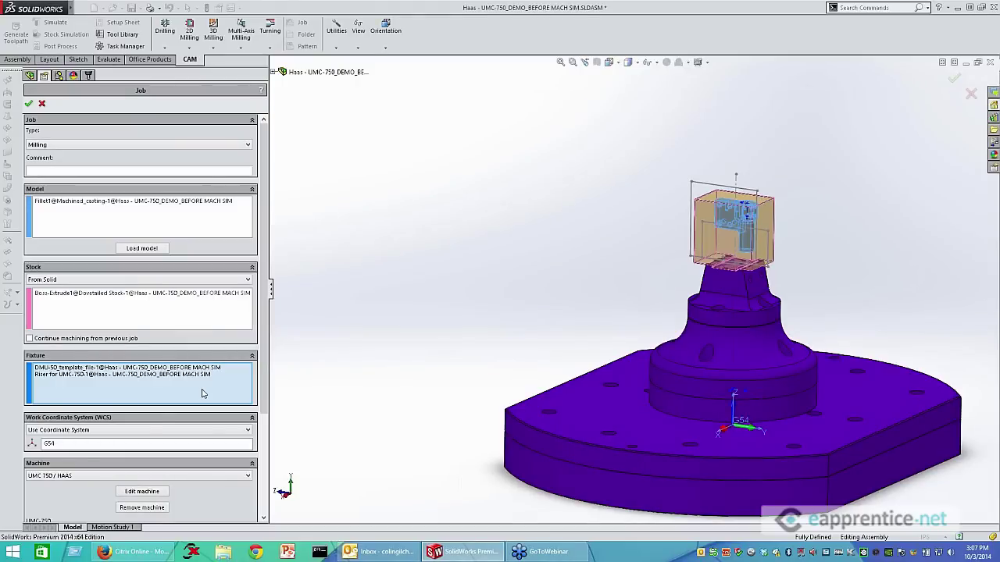
pyautogui.scroll(-3, 267, 299)
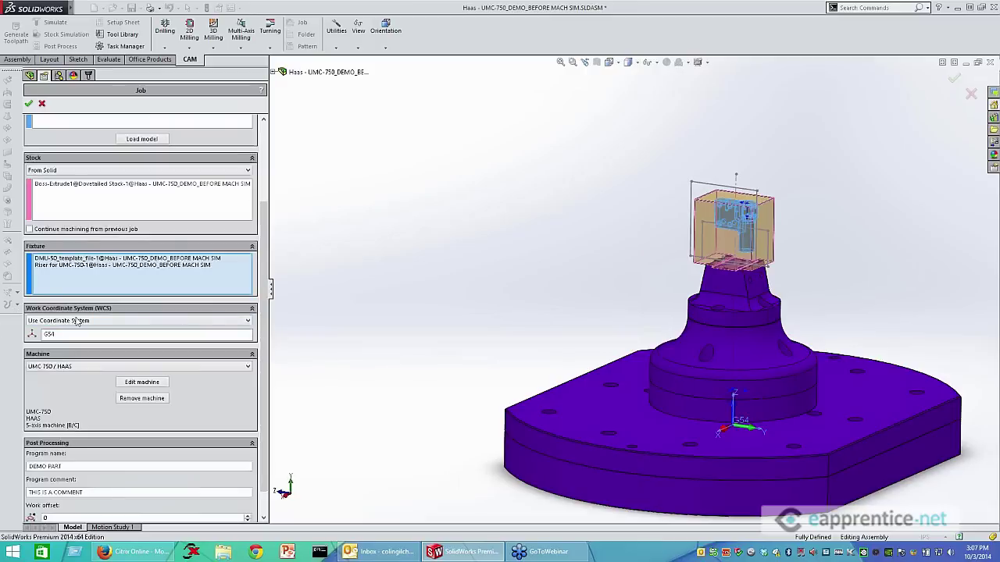
pyautogui.scroll(3, 122, 329)
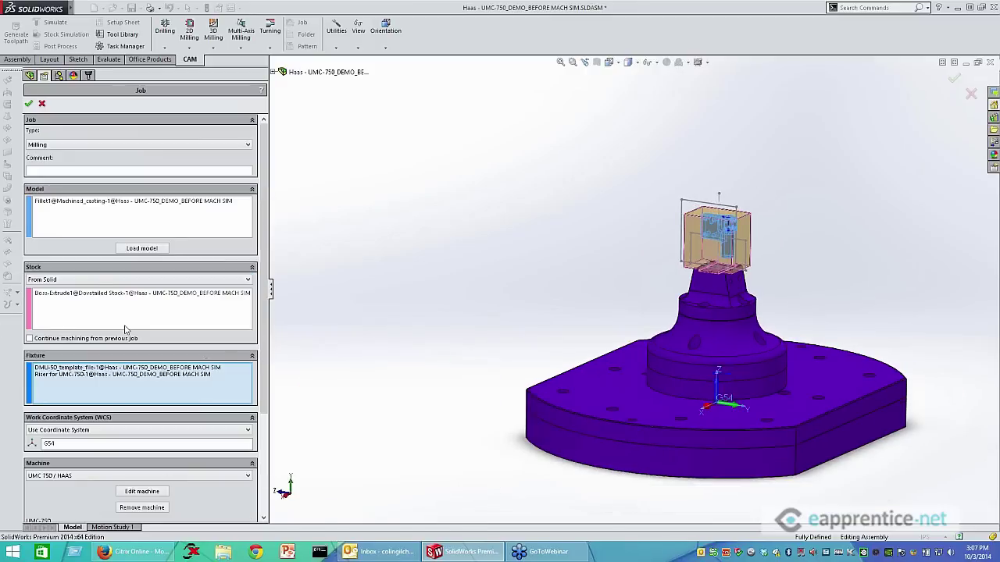
pyautogui.click(43, 105)
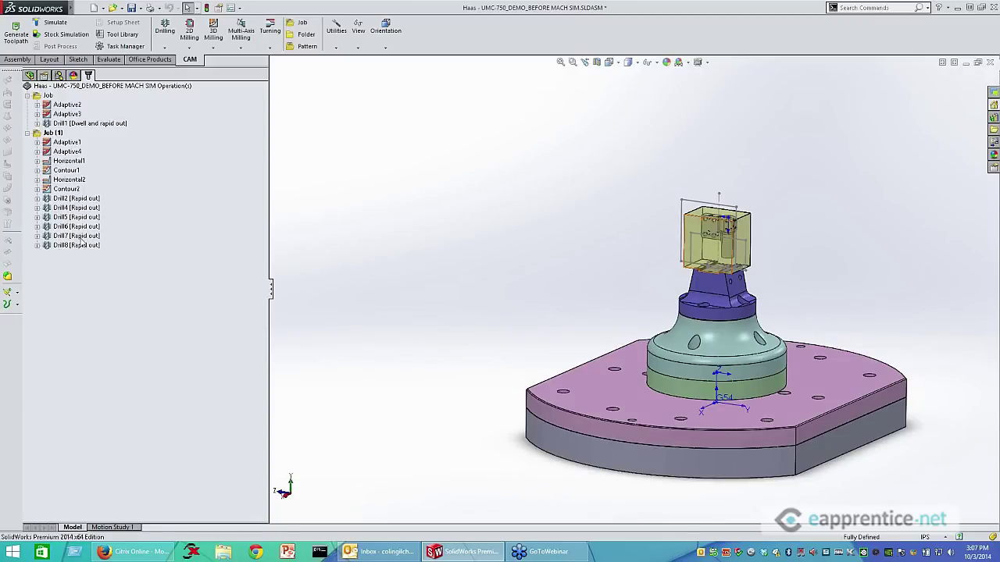
# Create a new milling job in the CAM operations and assign the Machined_casting body as its model
pyautogui.click(43, 86)
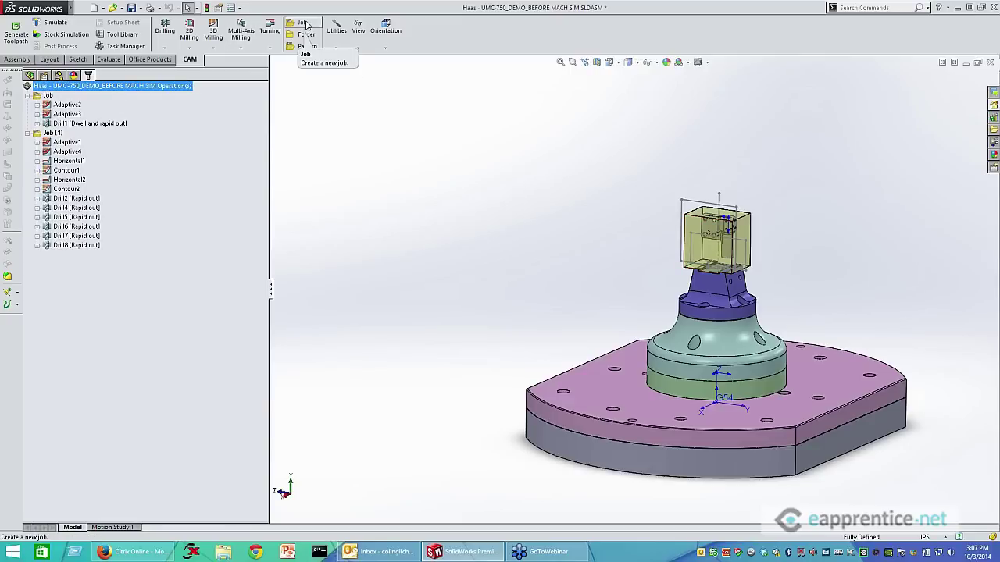
pyautogui.click(304, 24)
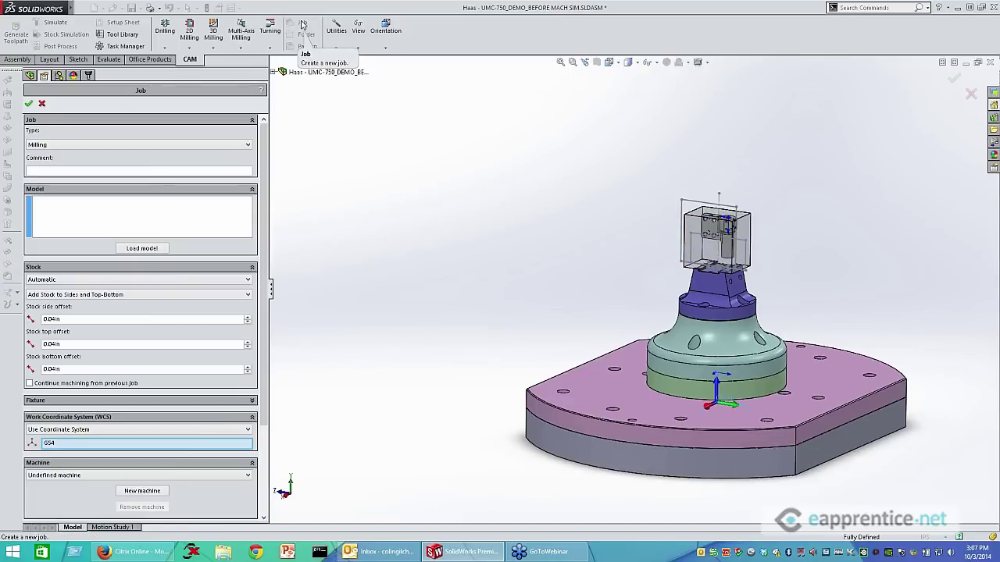
pyautogui.click(89, 218)
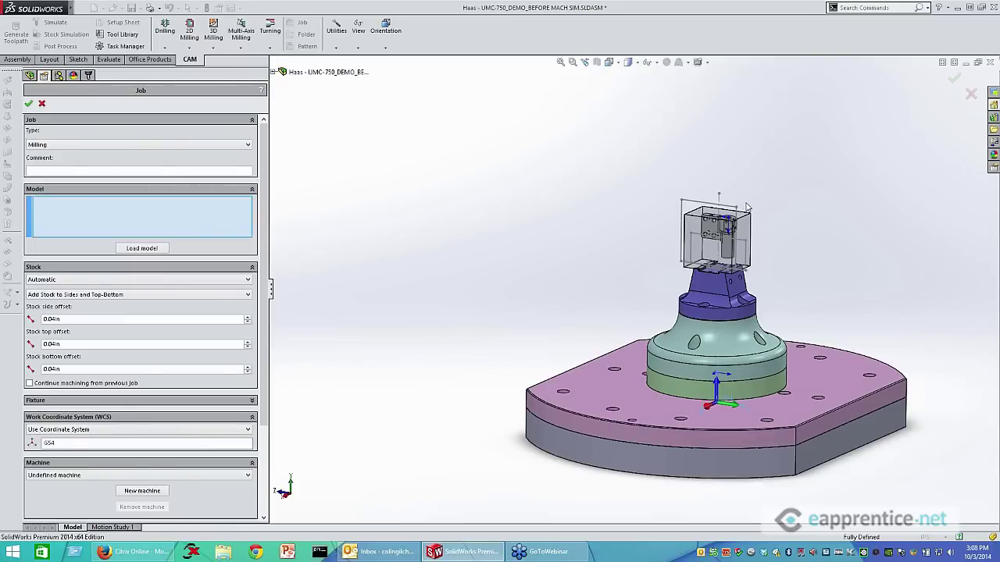
pyautogui.scroll(-4, 746, 207)
pyautogui.scroll(-2, 698, 288)
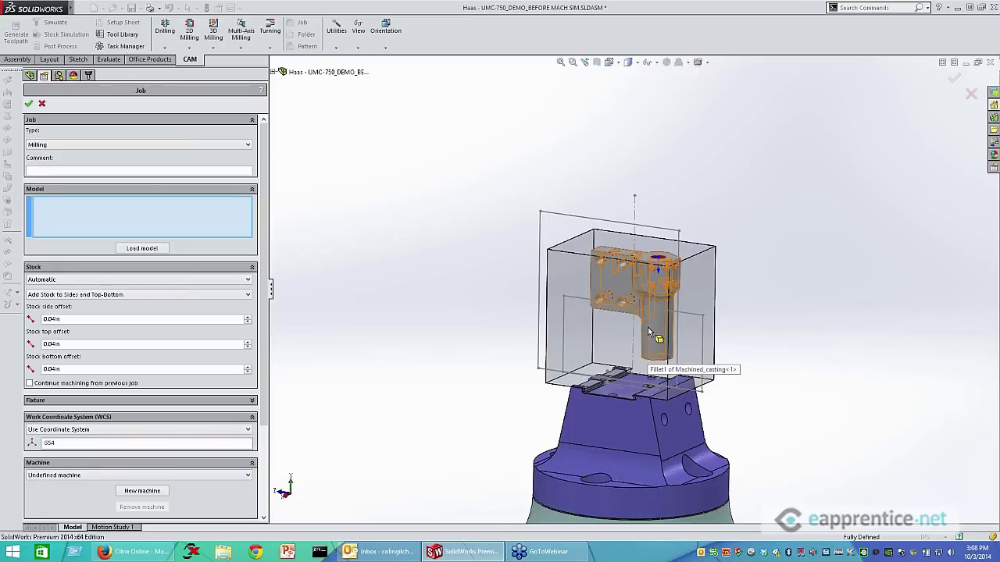
pyautogui.click(648, 332)
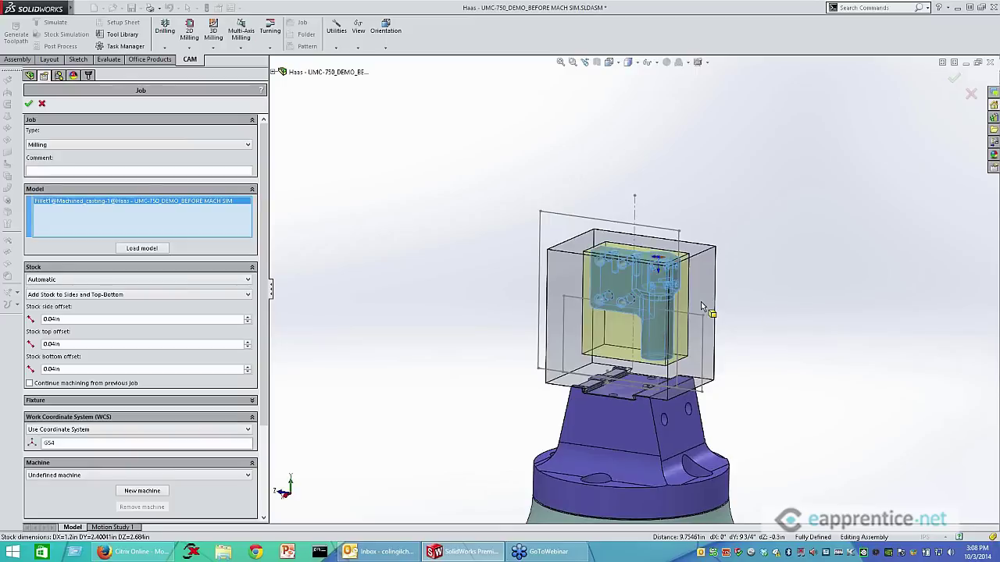
# Define the new job's stock as From Solid, using the Dovetailed Stock body around the casting
pyautogui.scroll(1, 546, 185)
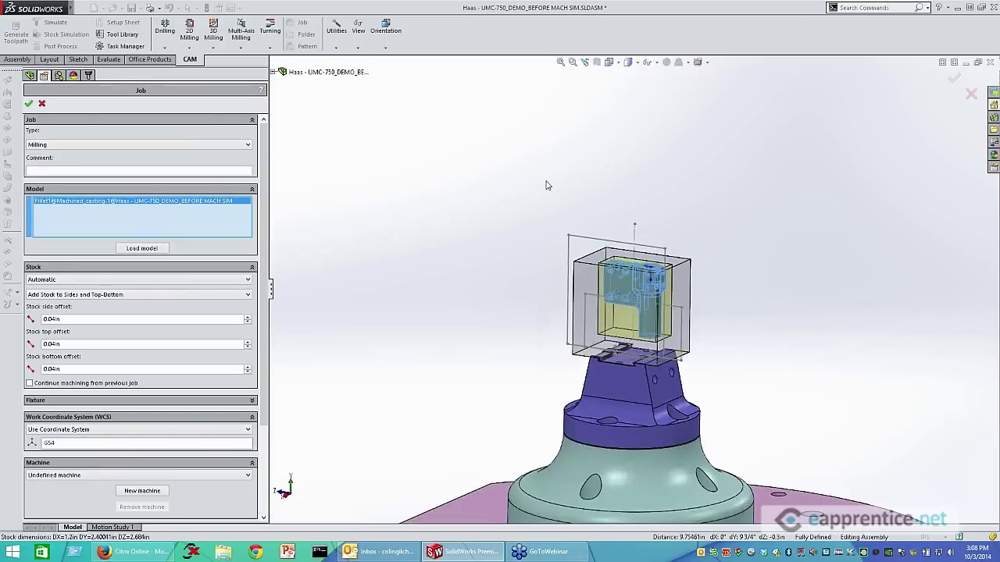
pyautogui.scroll(3, 555, 182)
pyautogui.scroll(-2, 566, 353)
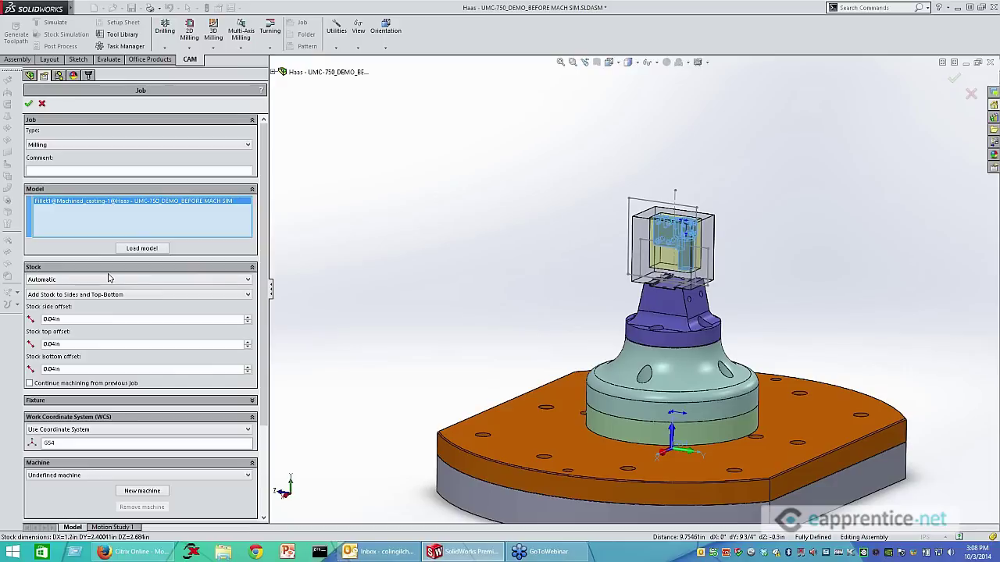
pyautogui.click(85, 283)
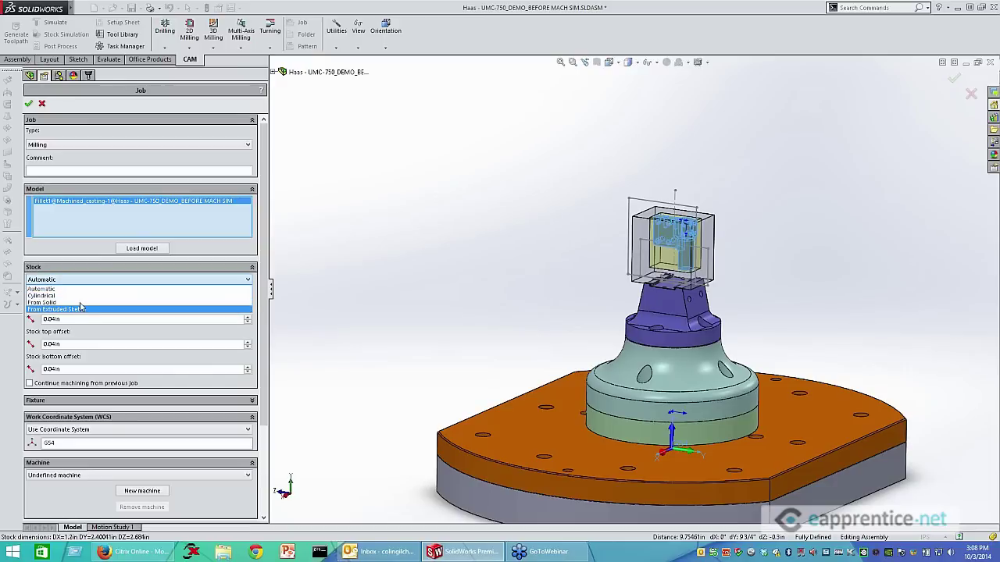
pyautogui.click(81, 303)
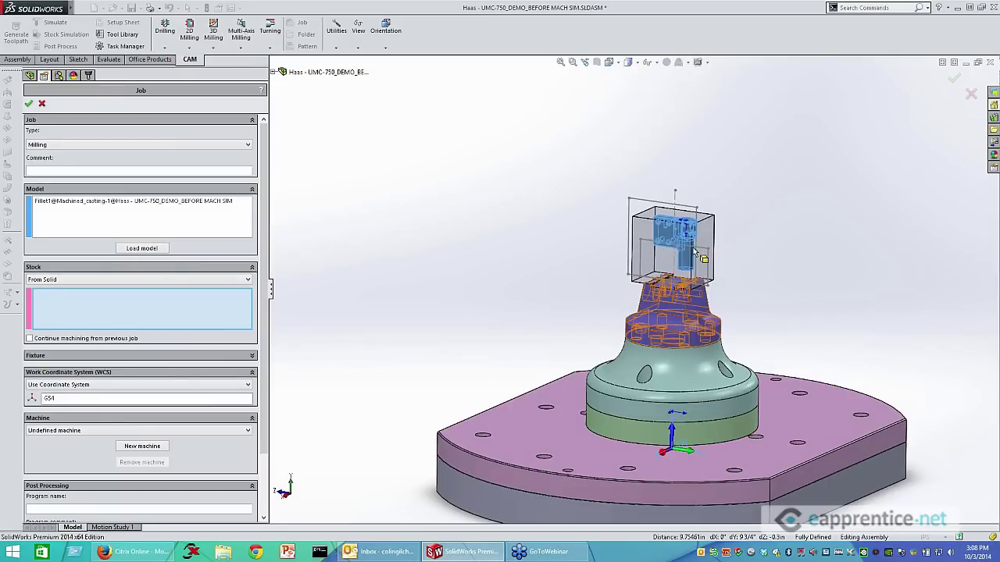
pyautogui.click(646, 263)
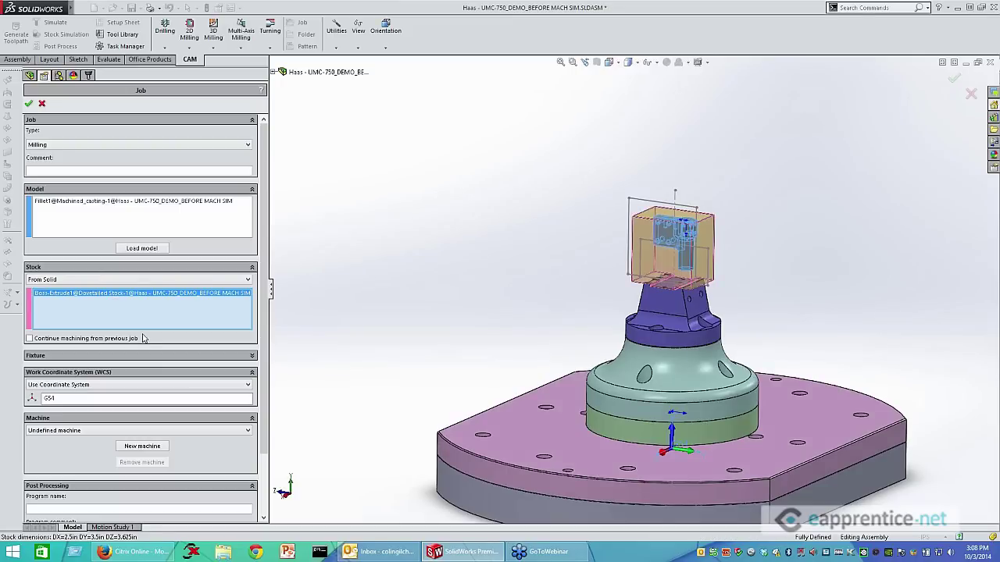
# Add the Riser for UMC-750 and the DMU-50_template_file component as the new job's fixtures
pyautogui.scroll(-3, 179, 344)
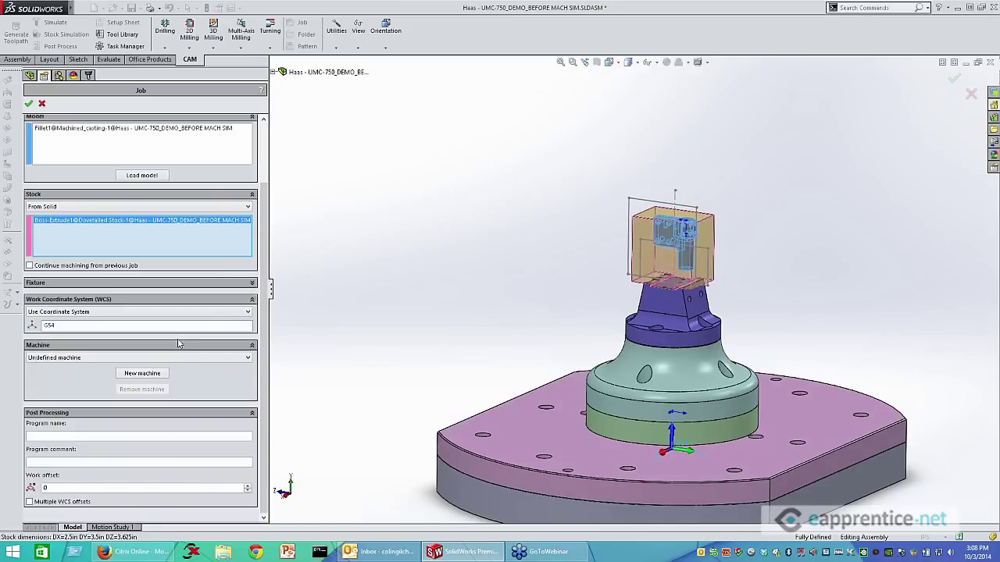
pyautogui.click(251, 283)
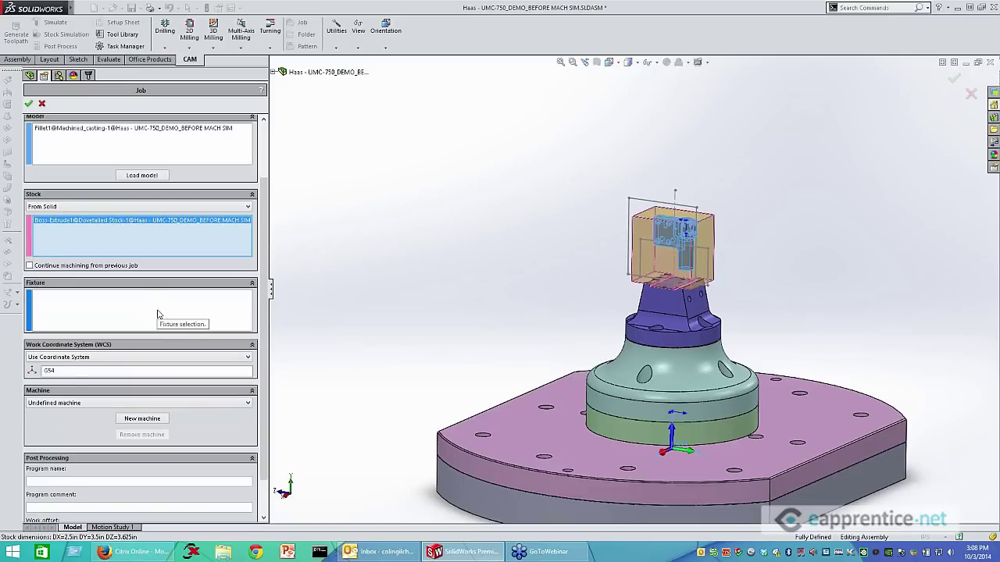
pyautogui.click(125, 317)
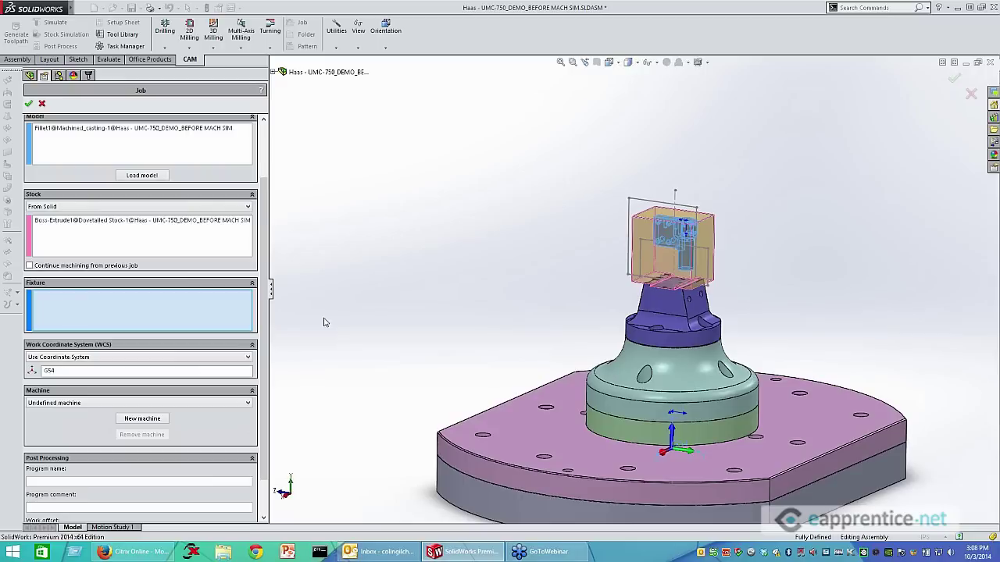
pyautogui.click(465, 479)
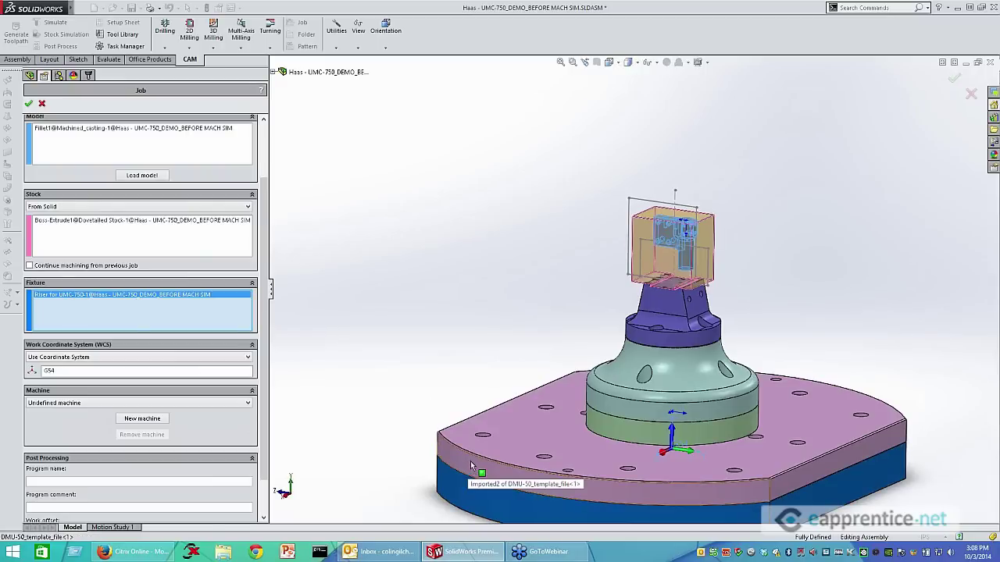
pyautogui.click(449, 461)
pyautogui.scroll(3, 557, 309)
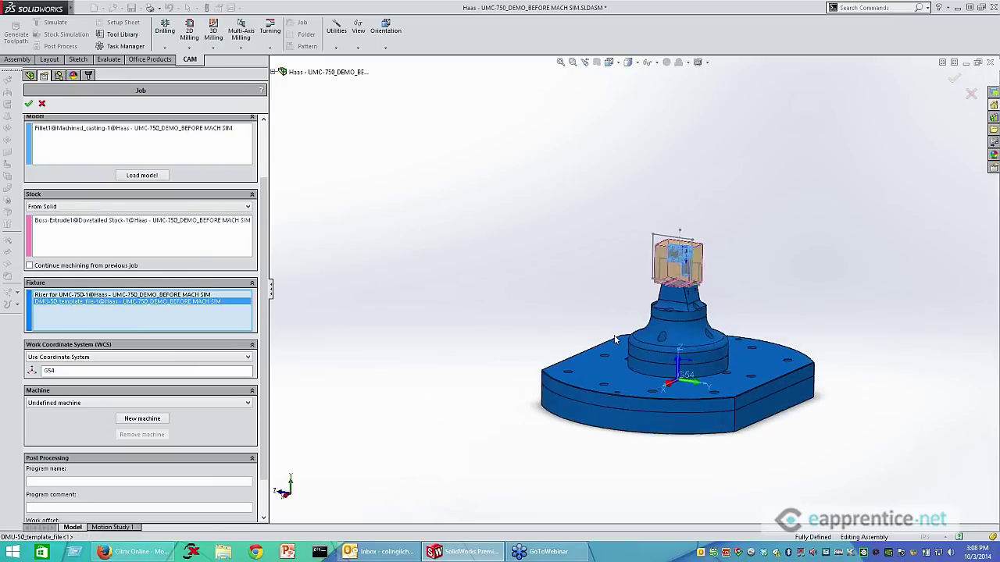
pyautogui.scroll(-2, 771, 333)
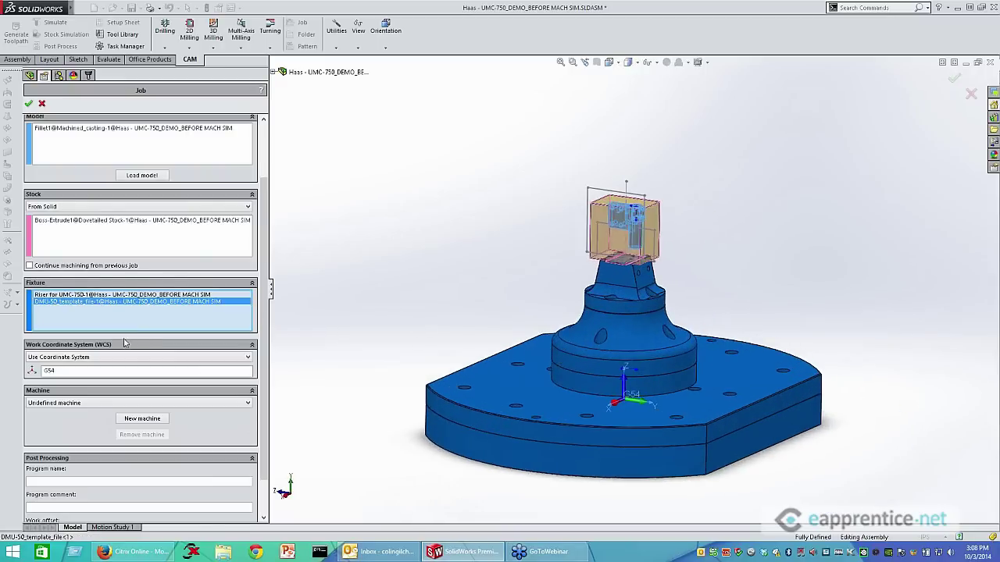
# Review the available work coordinate system definitions for the new job, keeping Use Coordinate System with G54
pyautogui.scroll(-2, 139, 339)
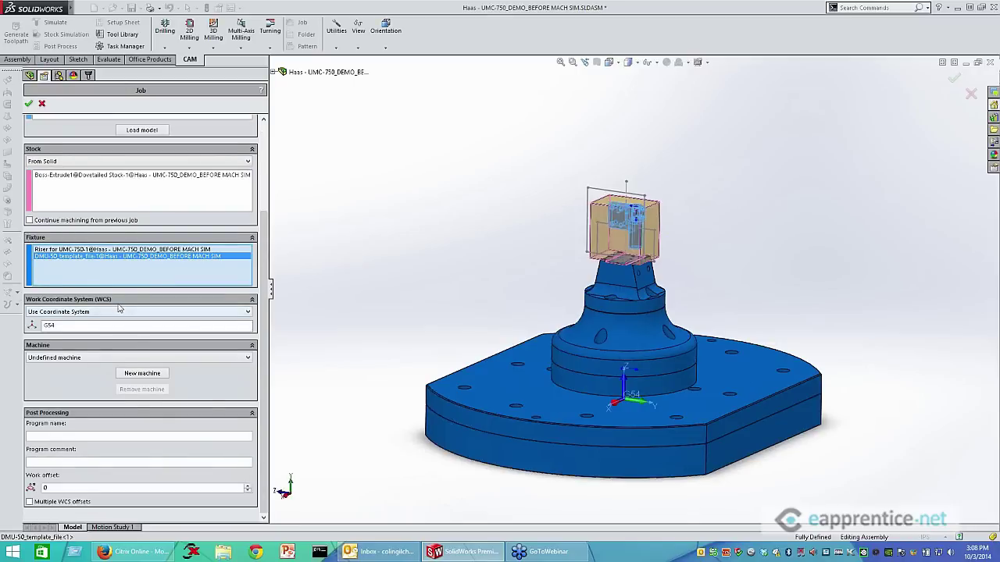
pyautogui.moveTo(114, 314)
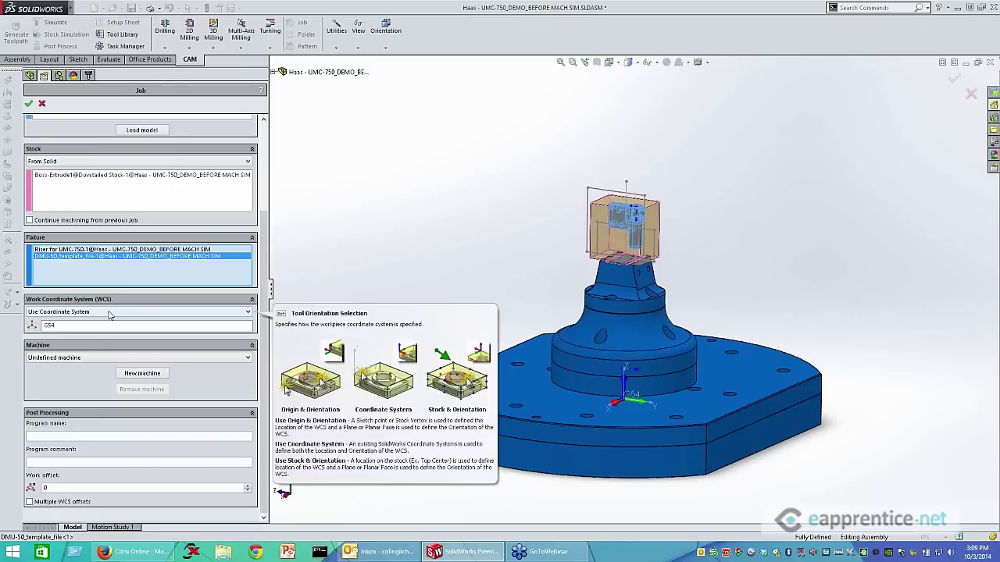
pyautogui.click(111, 313)
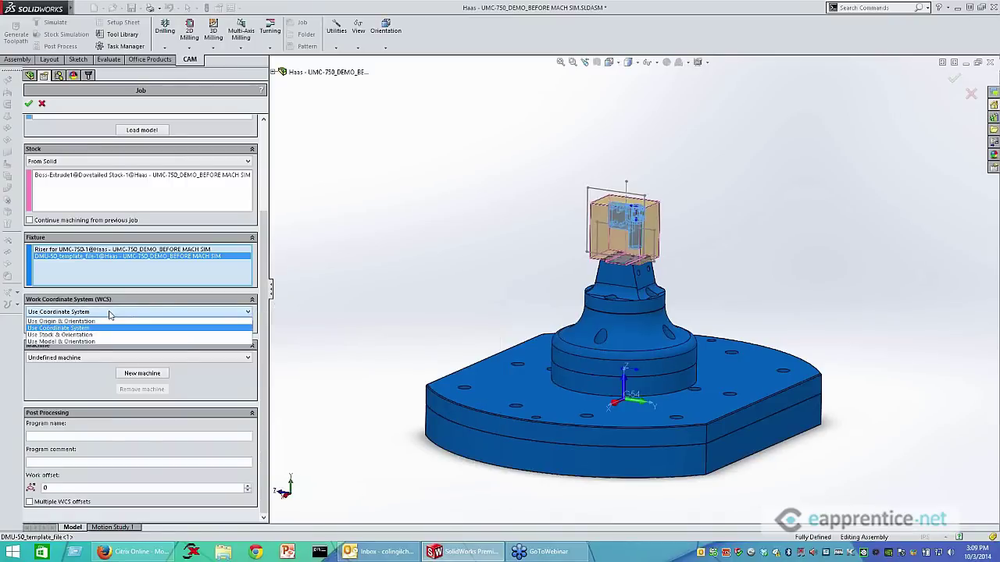
pyautogui.click(330, 275)
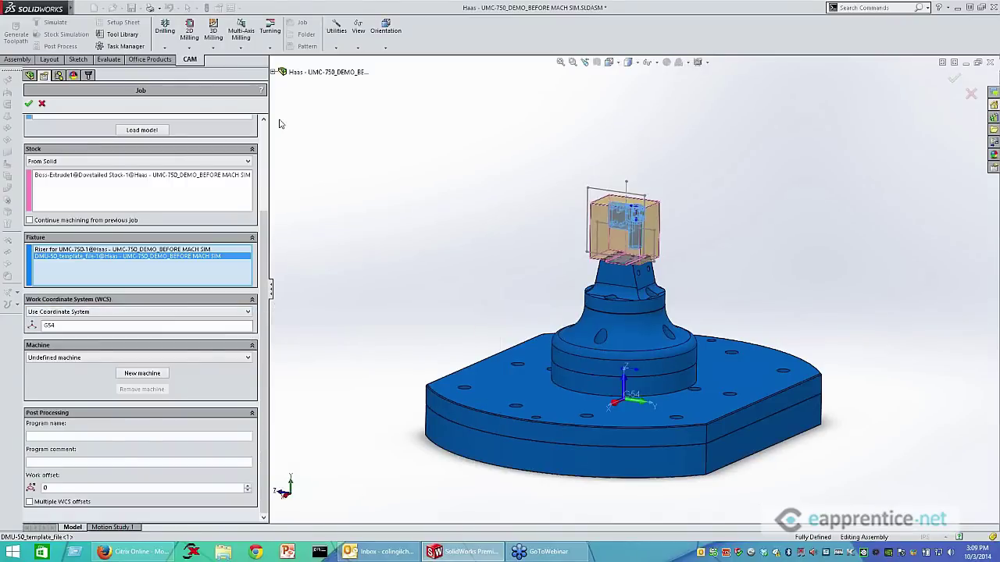
# Examine the G54 coordinate system's origin and axis directions on the table, viewing the fixture assembly from trimetric and other angles
pyautogui.click(275, 72)
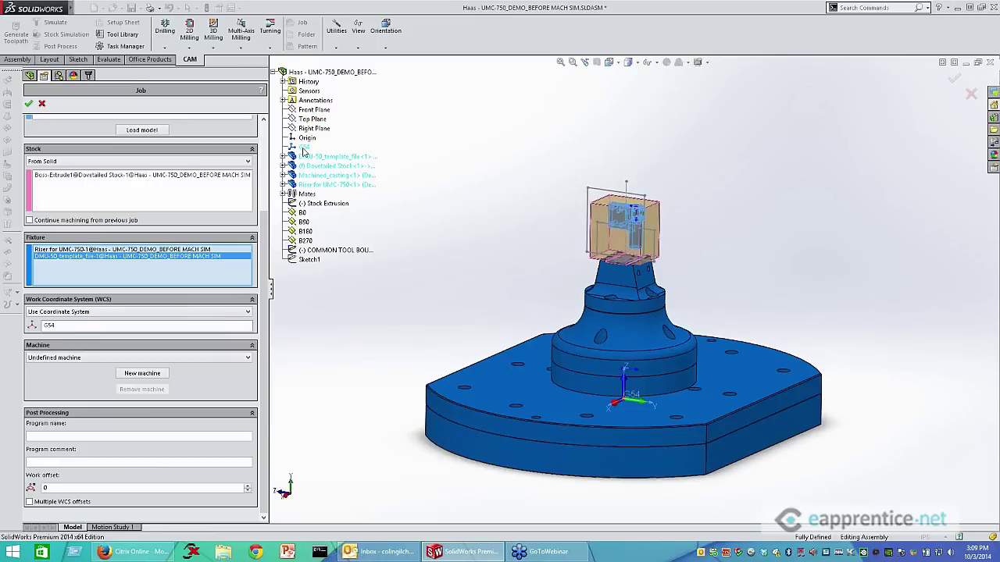
pyautogui.click(304, 147)
pyautogui.moveTo(538, 326); pyautogui.dragTo(504, 327, button='middle')
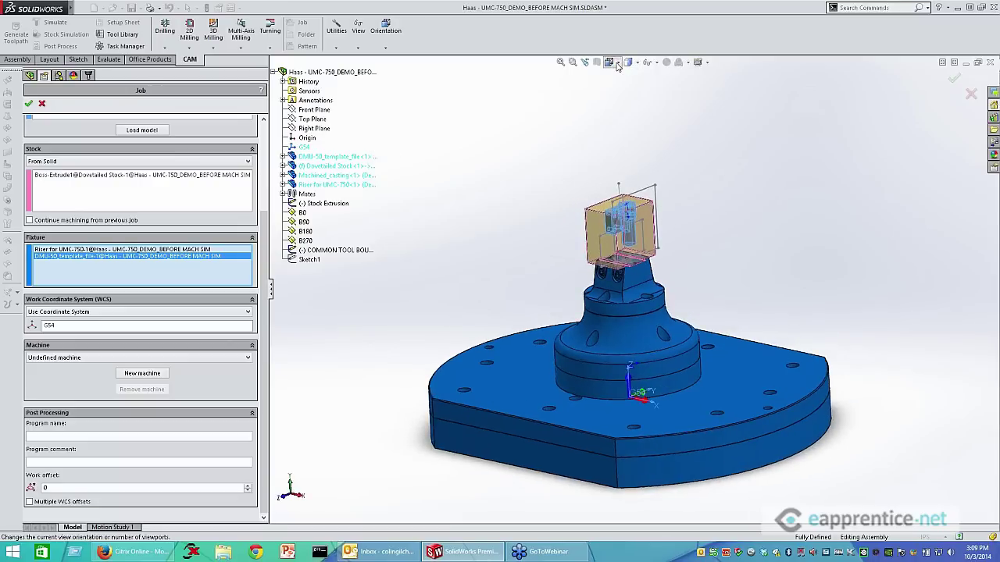
pyautogui.click(609, 62)
pyautogui.click(661, 89)
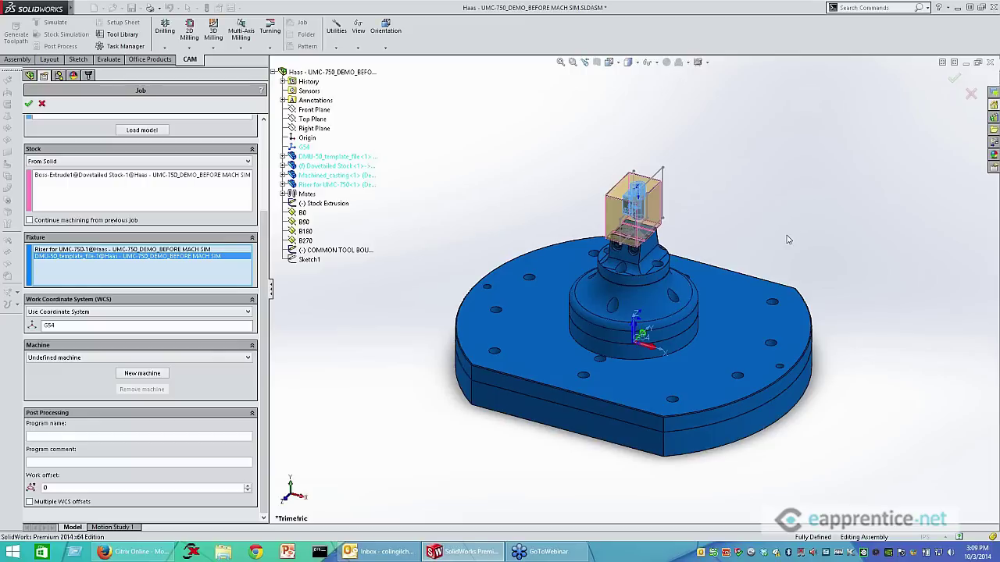
pyautogui.moveTo(787, 239); pyautogui.dragTo(640, 392, button='middle')
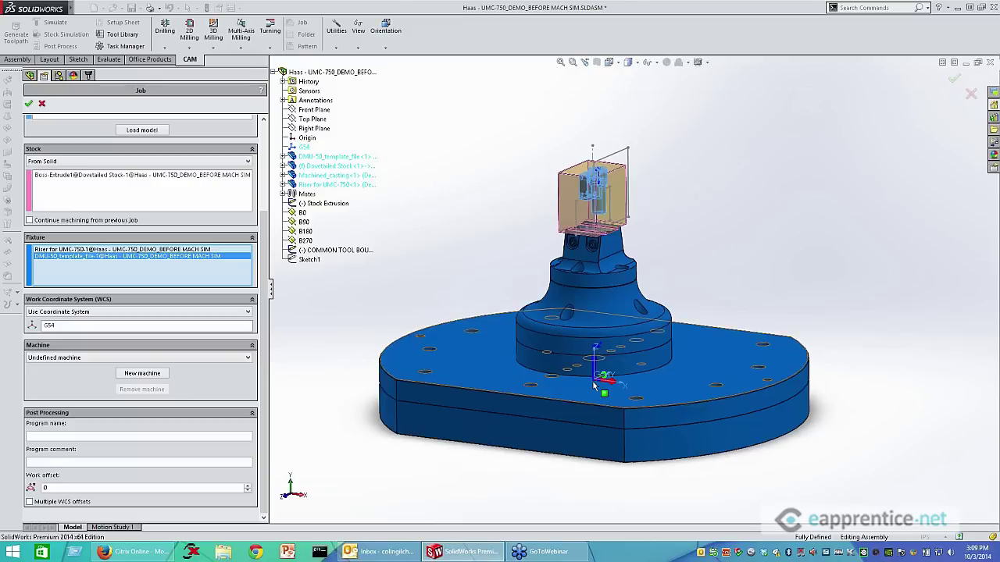
pyautogui.scroll(2, 711, 171)
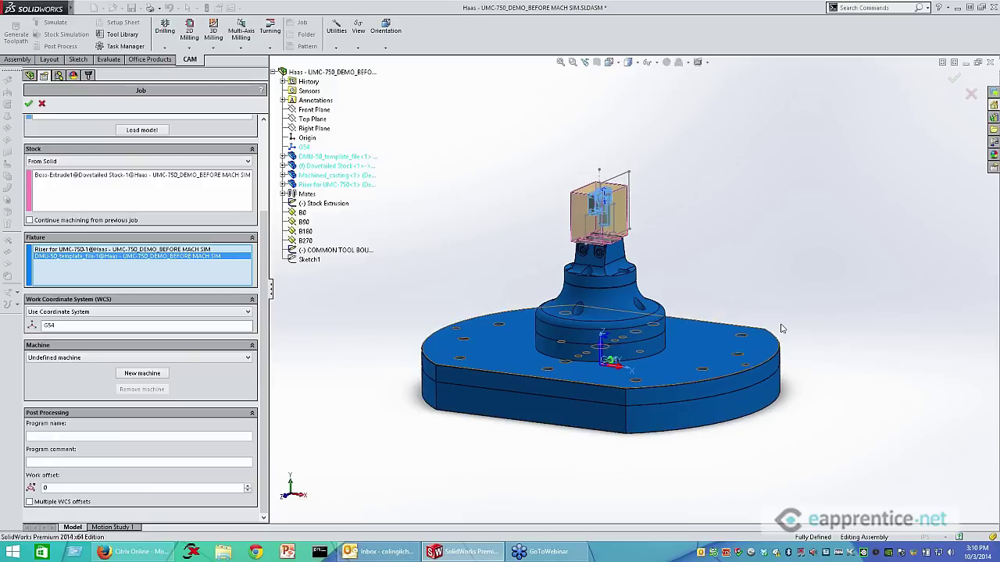
pyautogui.moveTo(805, 328); pyautogui.dragTo(821, 356, button='middle')
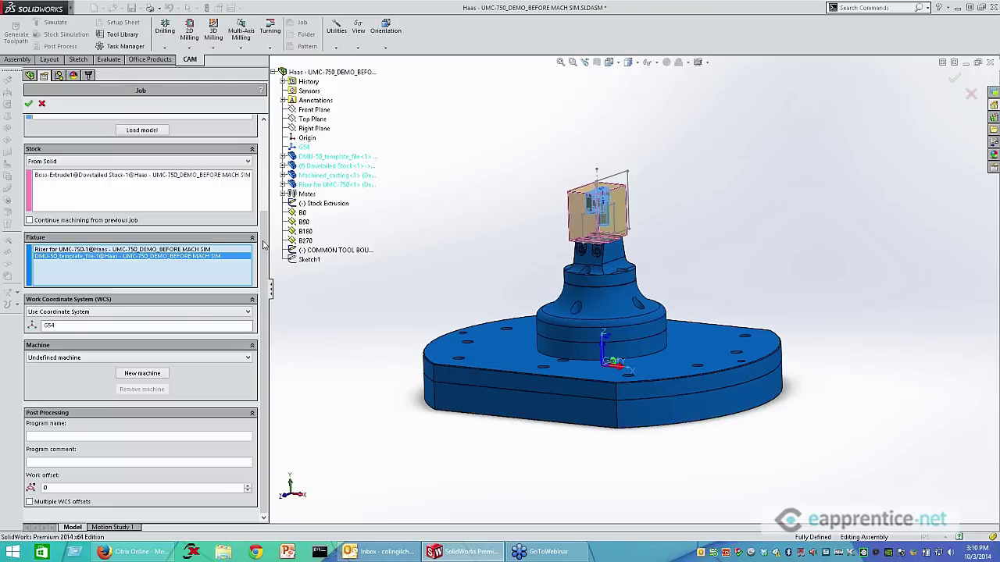
# Clear the job's work coordinate system selection and reassign the G54 coordinate system from the assembly
pyautogui.doubleClick(67, 325)
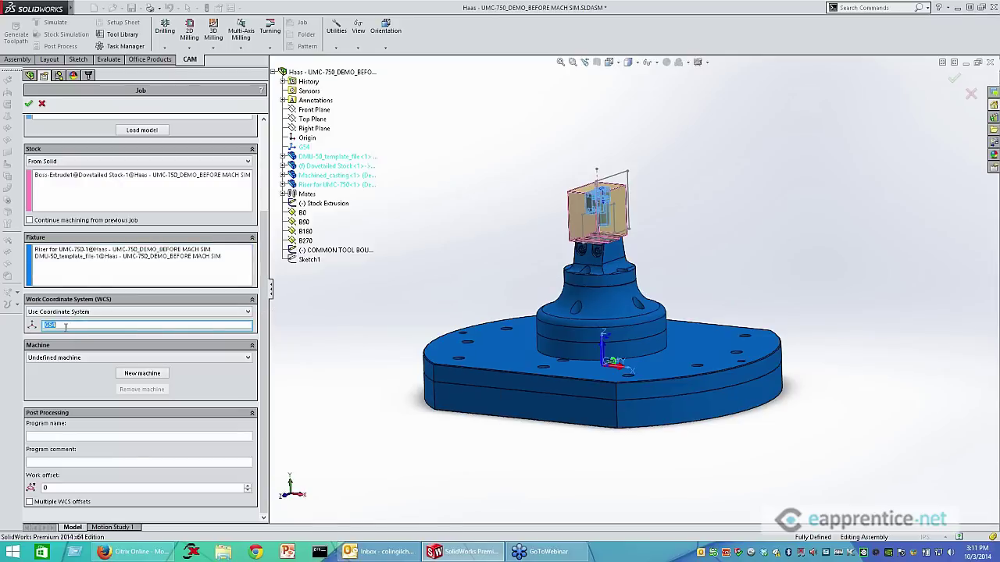
pyautogui.rightClick(66, 326)
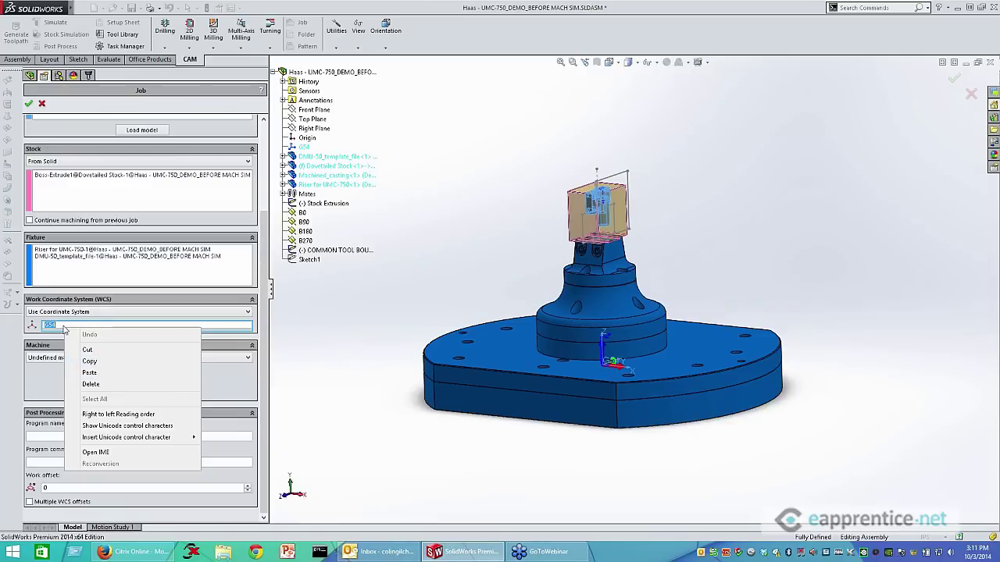
pyautogui.press('Escape')
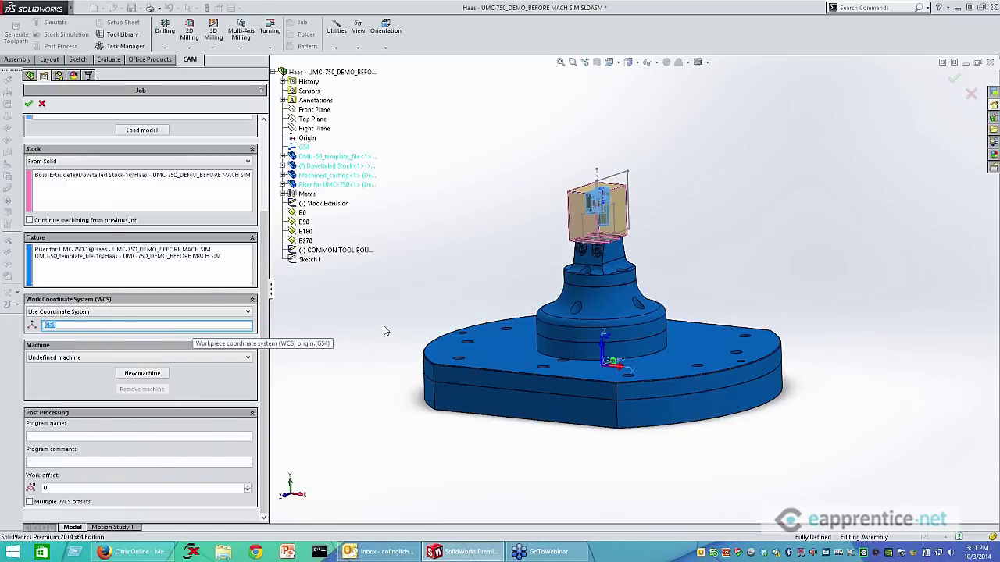
pyautogui.press('Delete')
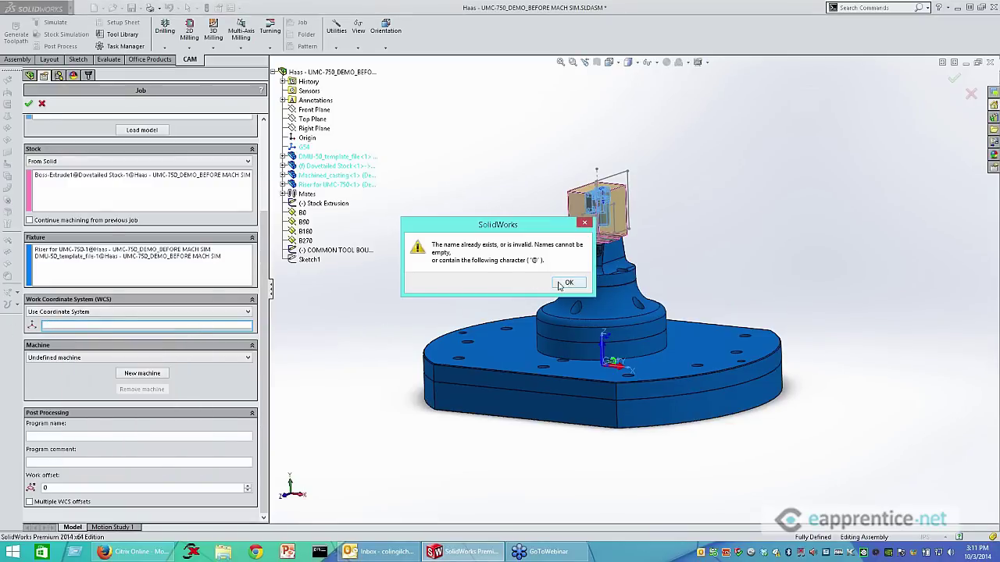
pyautogui.click(561, 285)
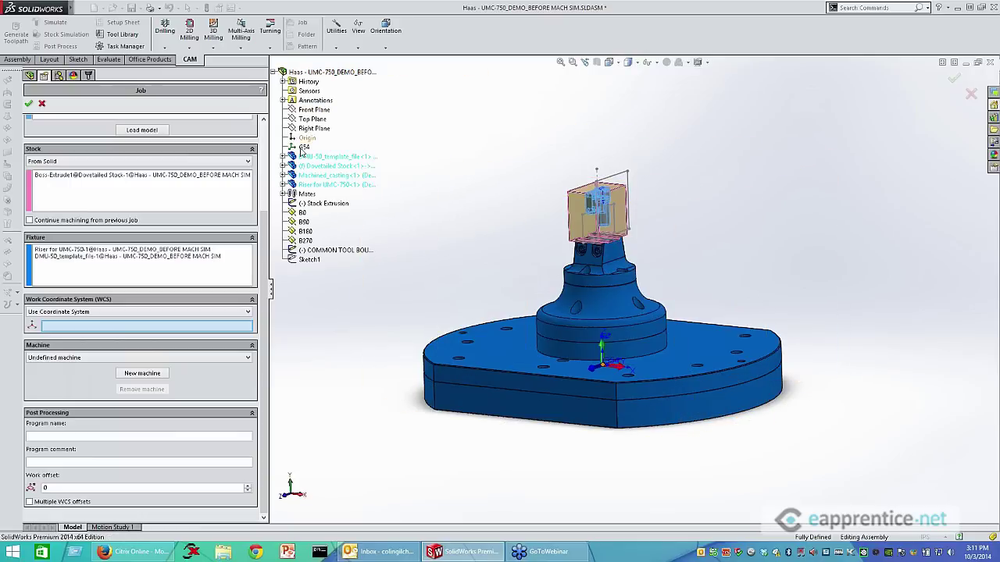
pyautogui.click(303, 146)
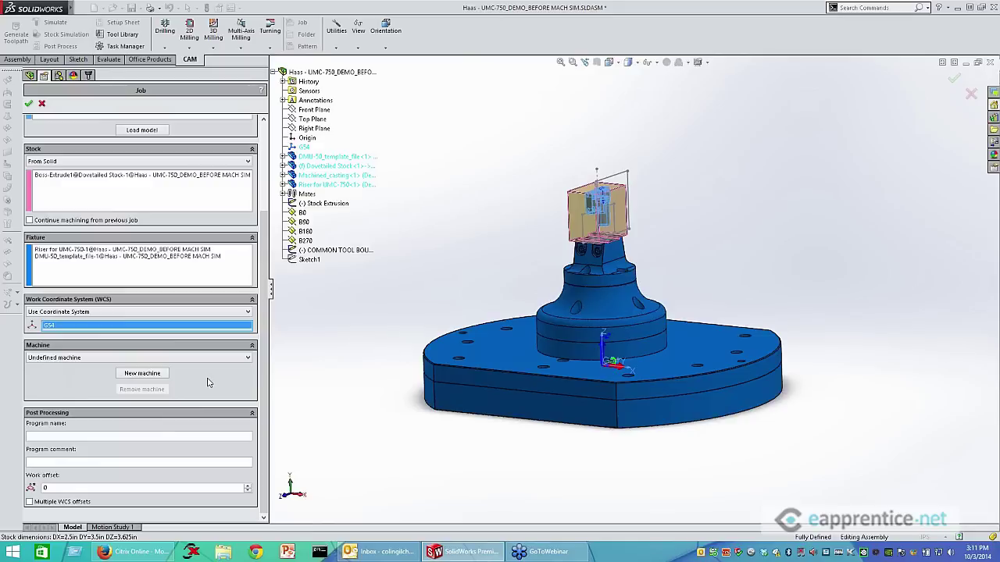
# Create a new machine for the job and load the UMC-750.machine configuration file
pyautogui.click(143, 373)
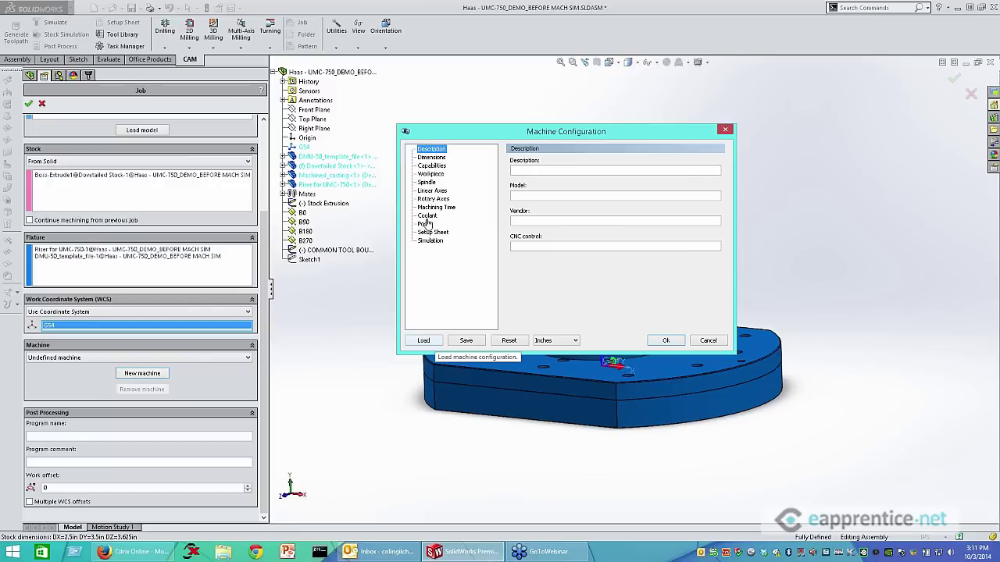
pyautogui.click(426, 341)
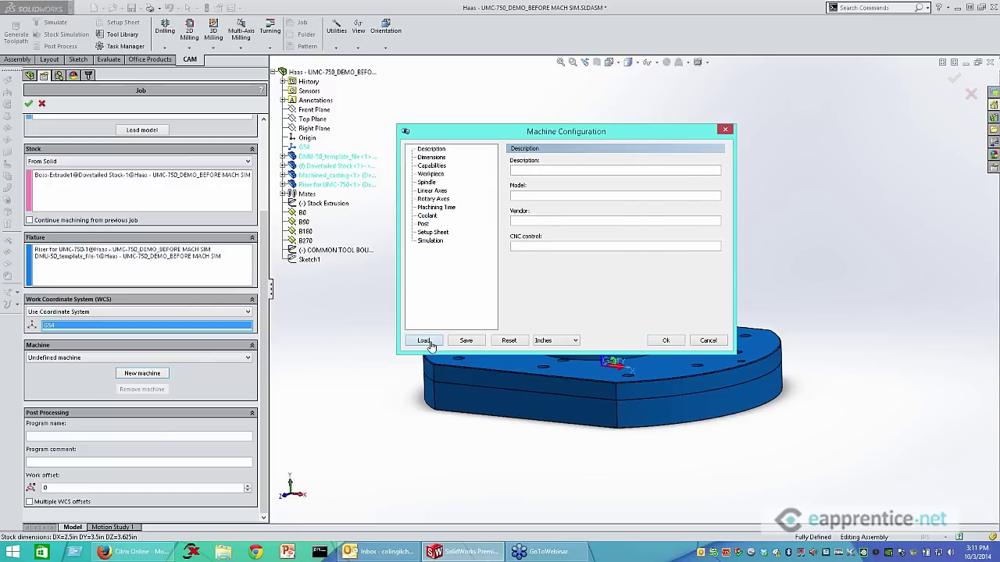
pyautogui.scroll(-5, 567, 351)
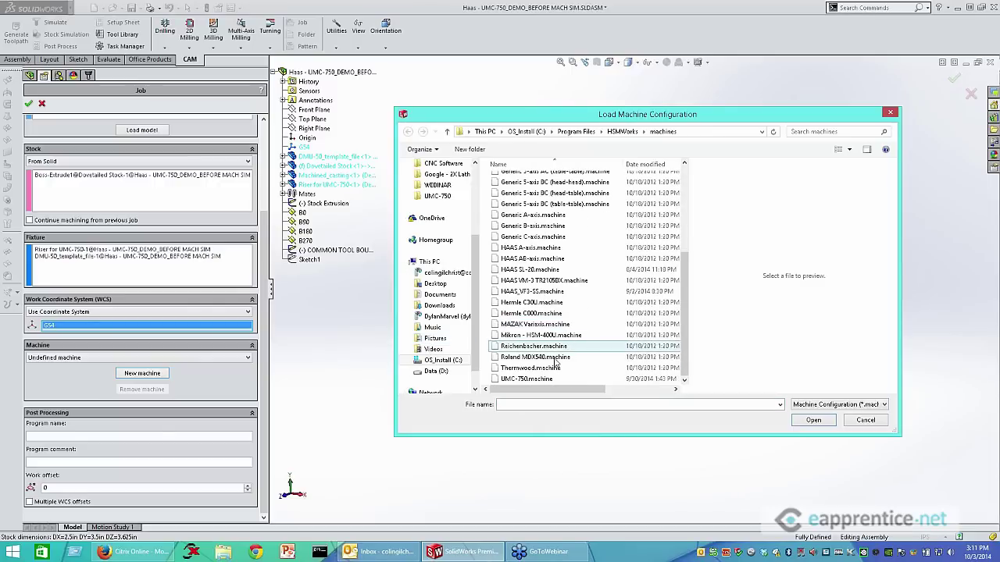
pyautogui.click(525, 379)
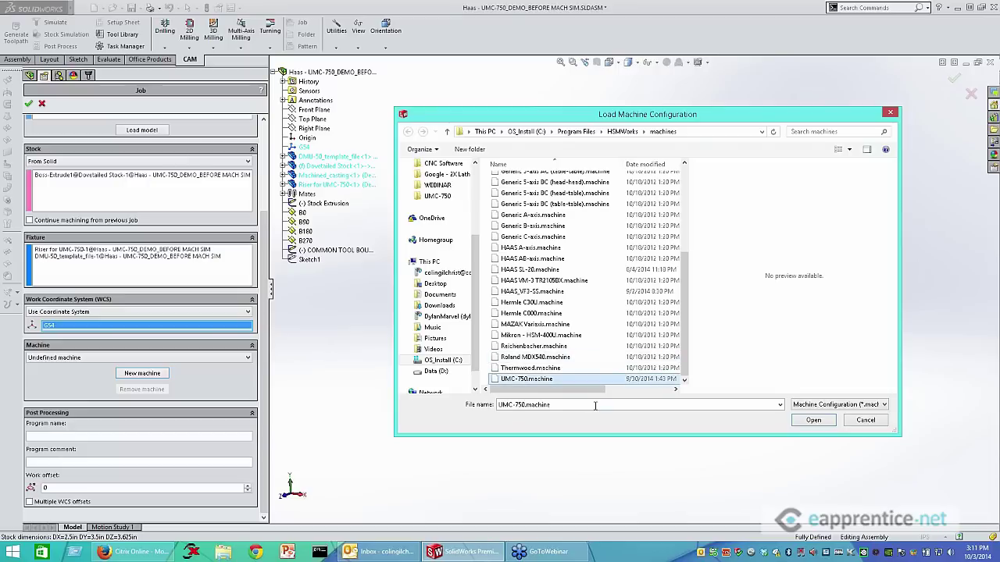
pyautogui.click(810, 420)
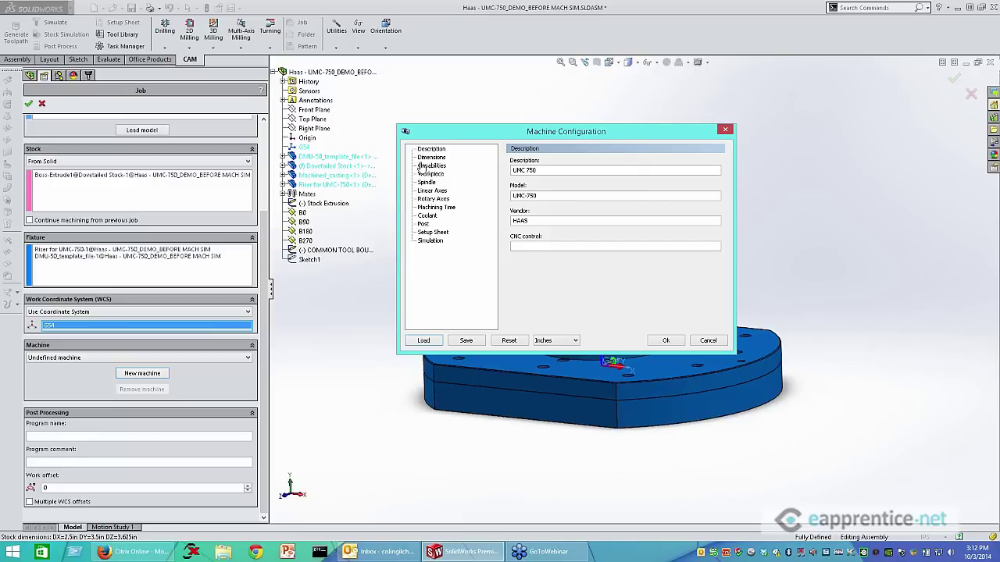
# Review the machine's dimensions, capabilities, post and simulation settings, and accept the configuration for the job
pyautogui.click(428, 158)
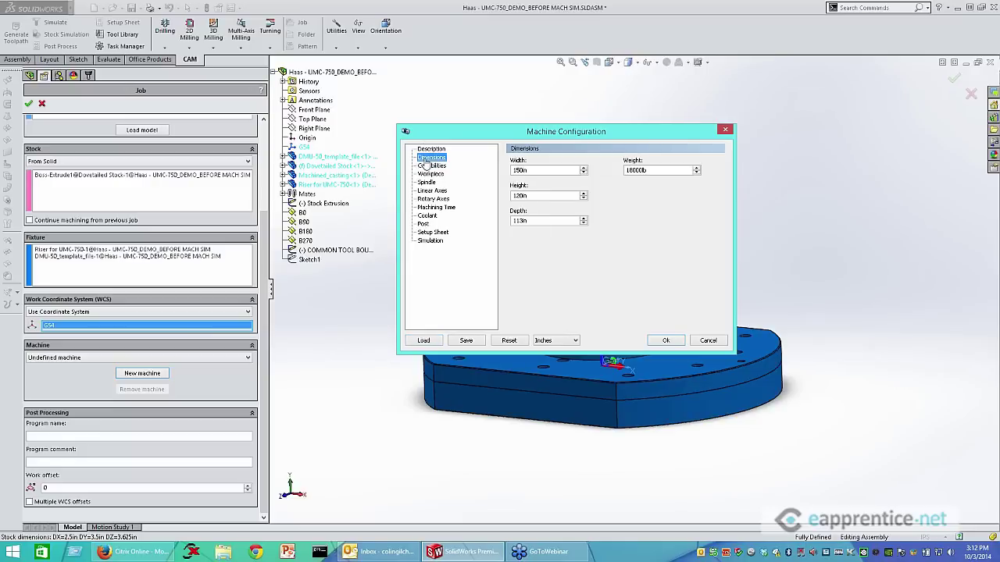
pyautogui.click(428, 165)
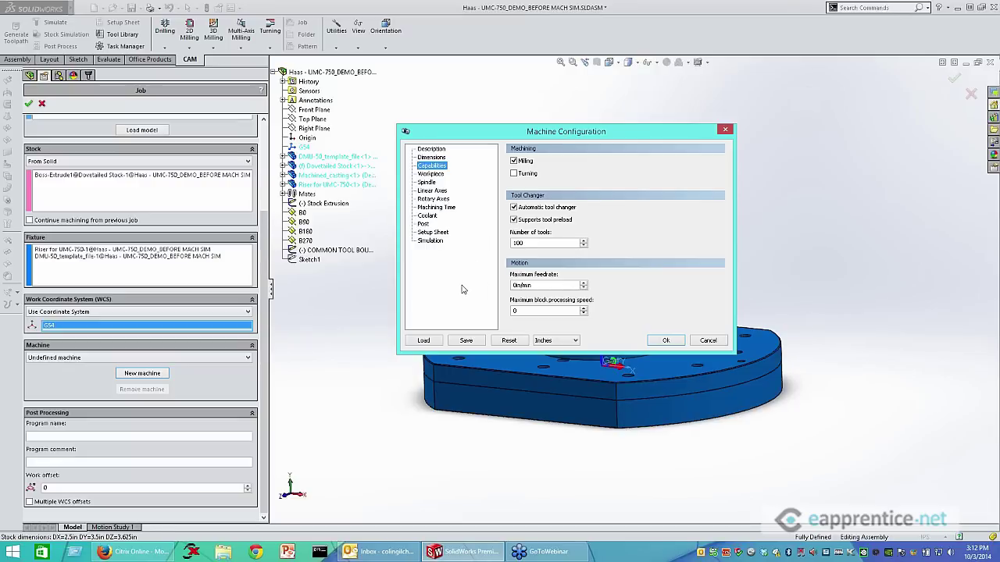
pyautogui.click(426, 225)
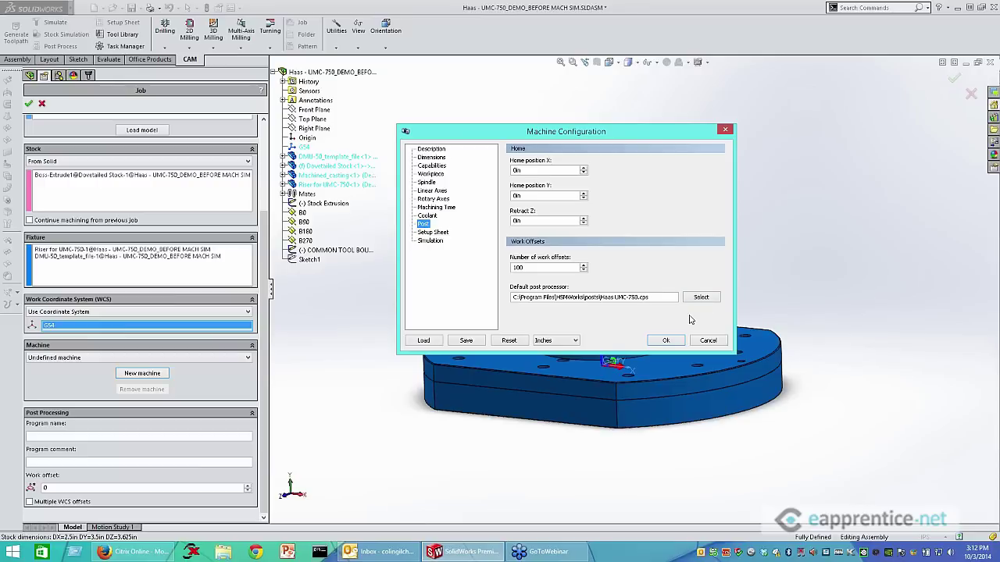
pyautogui.click(424, 244)
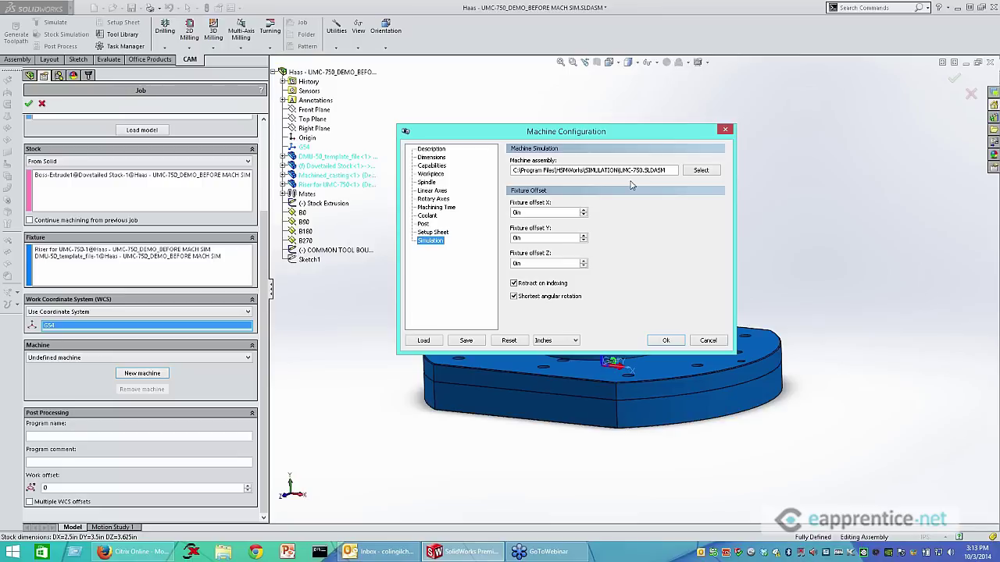
pyautogui.click(666, 341)
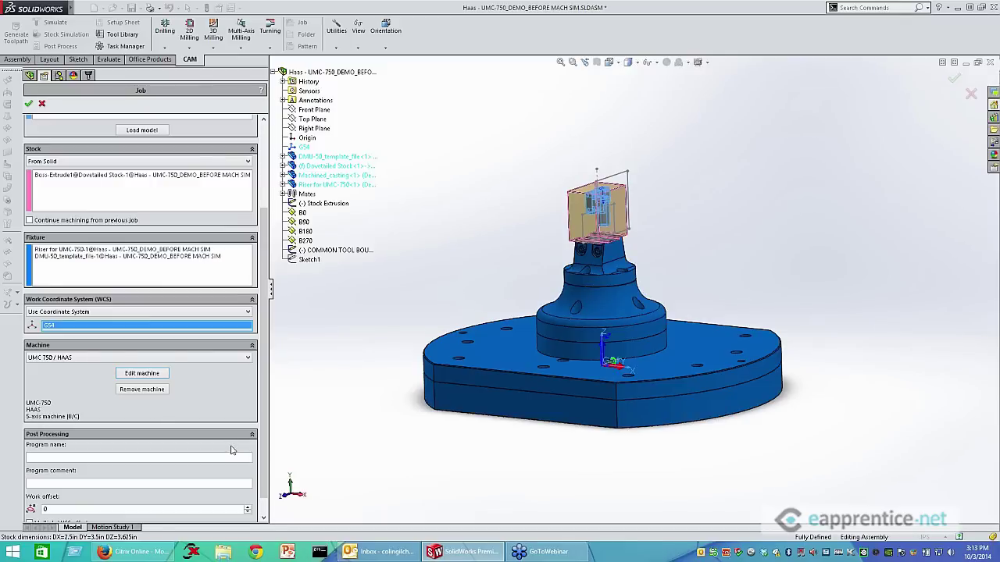
# Set the job's post-processing program name to UMC-750 DEMO and accept the job definition
pyautogui.scroll(-1, 77, 516)
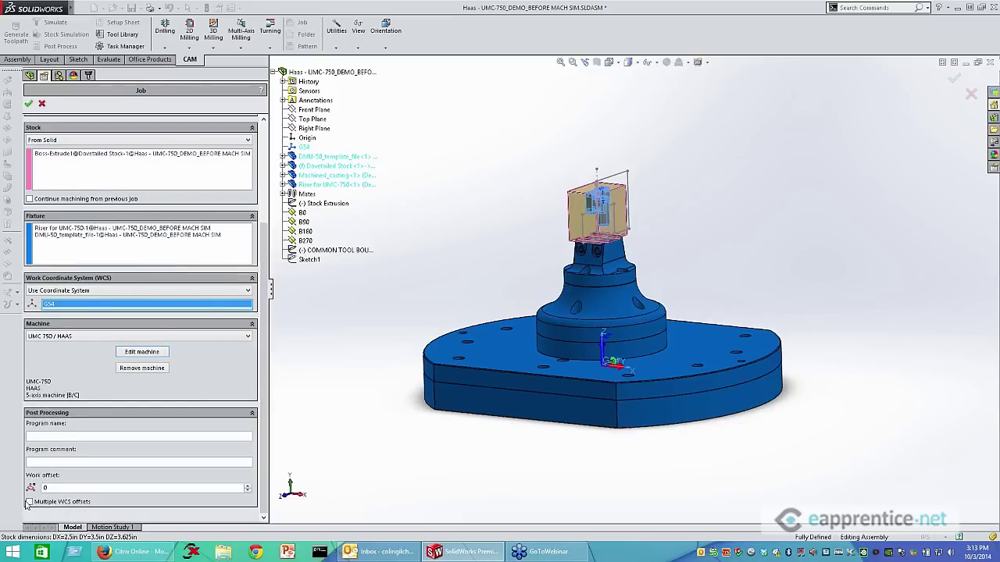
pyautogui.click(49, 488)
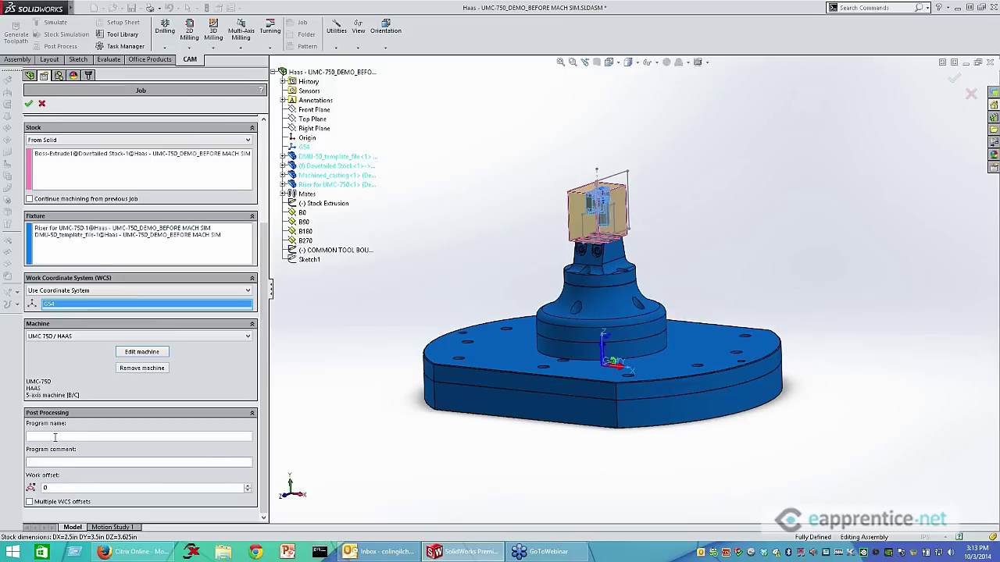
pyautogui.click(72, 437)
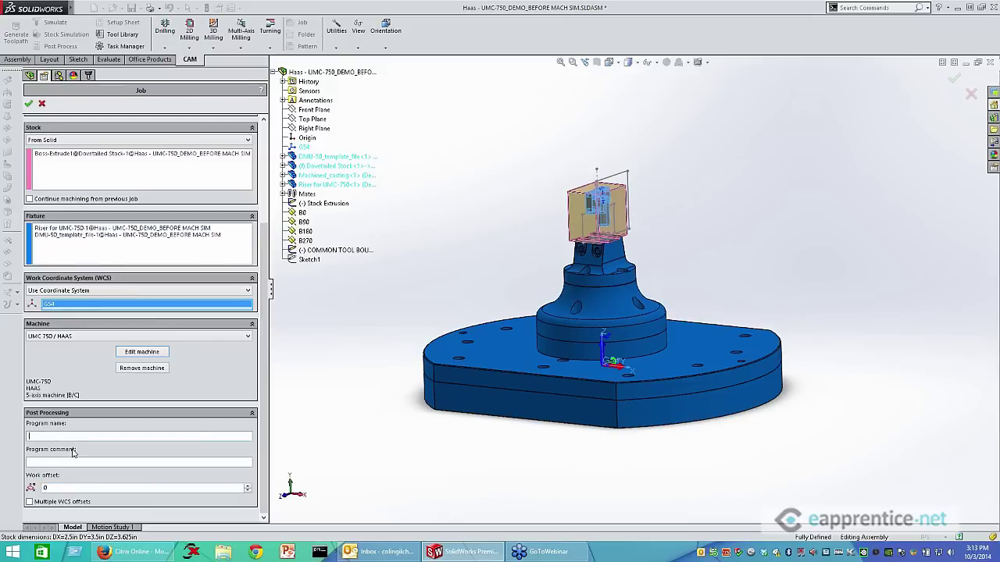
pyautogui.write('UMC-750_DEMO')
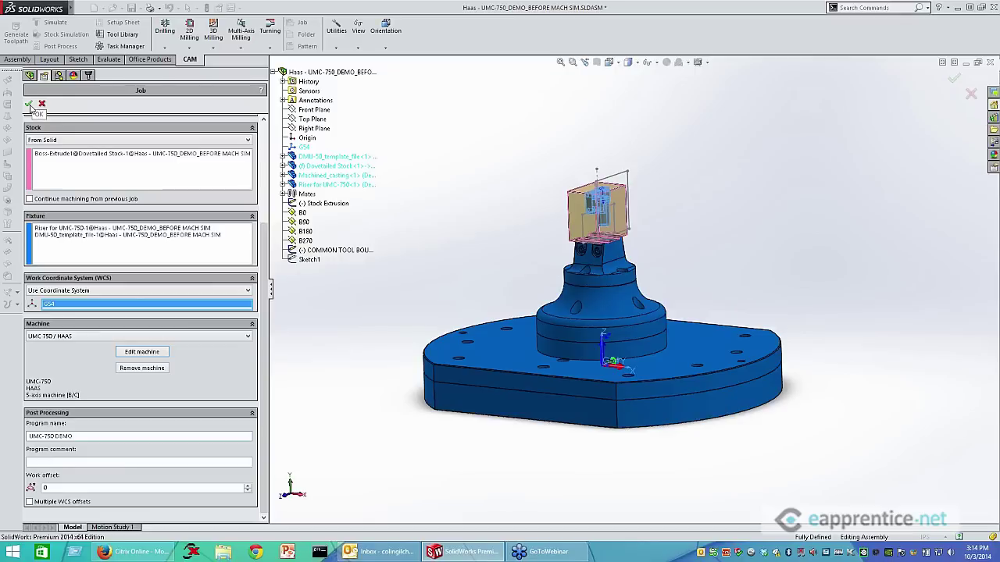
pyautogui.click(29, 104)
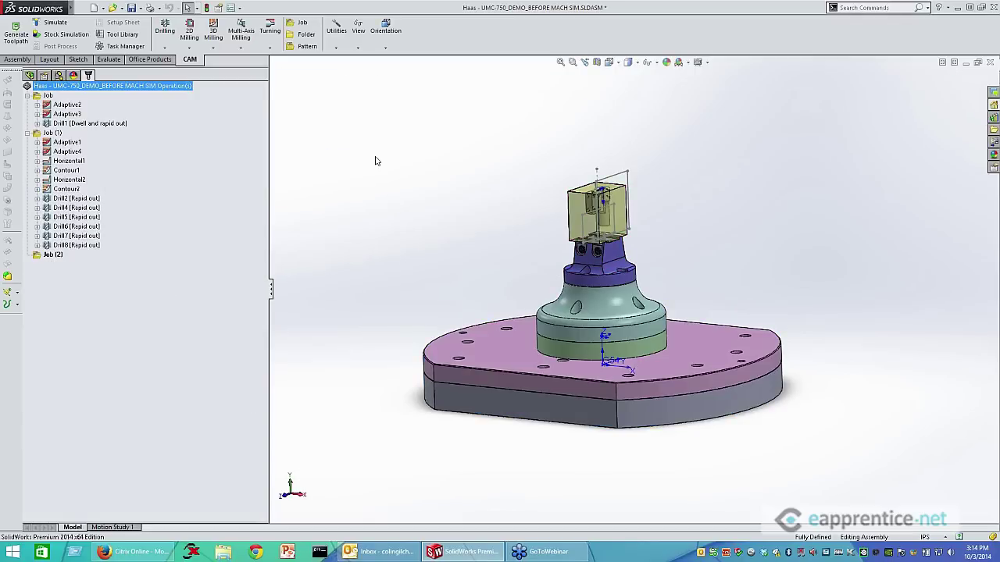
# Examine Job (1)'s coordinate system, the Adaptive1 toolpath and its tool orientation around the stock, and the available 3D milling strategies
pyautogui.click(45, 134)
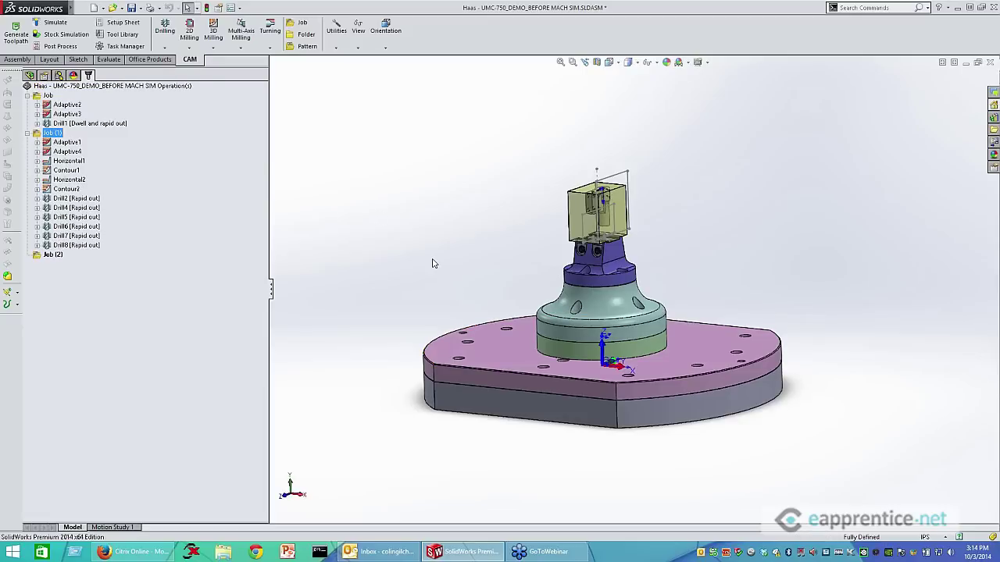
pyautogui.moveTo(432, 262); pyautogui.dragTo(430, 290, button='middle')
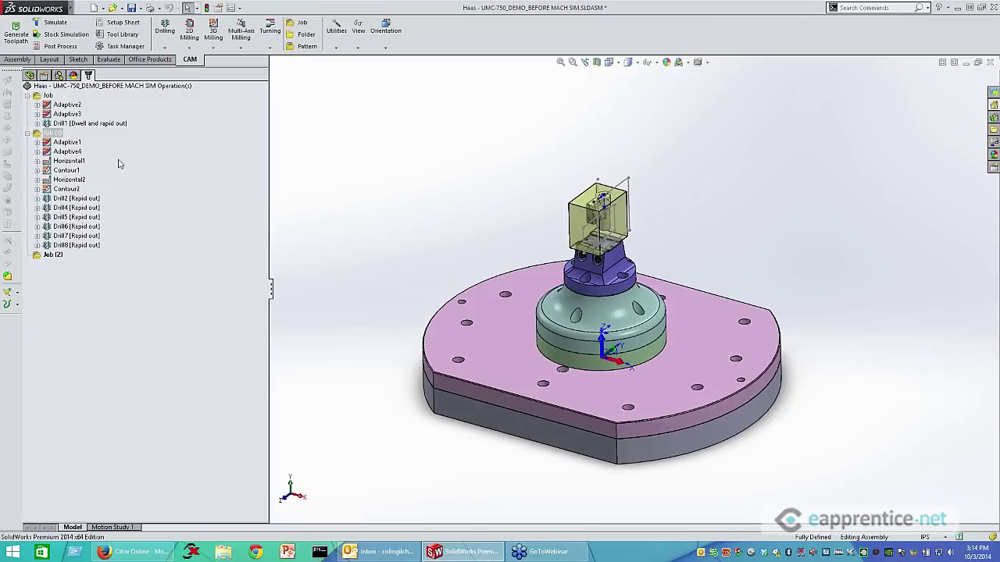
pyautogui.click(69, 142)
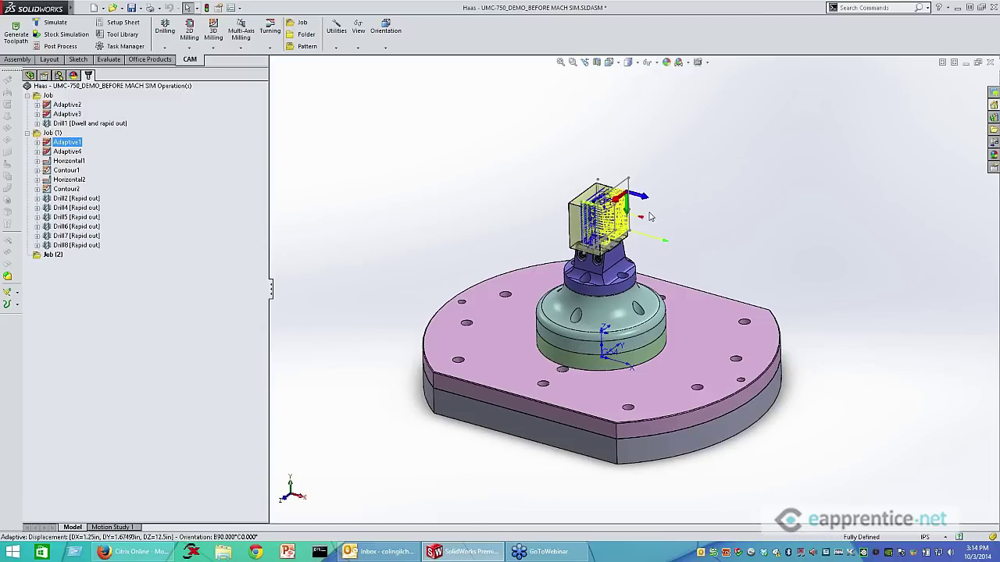
pyautogui.scroll(-5, 649, 216)
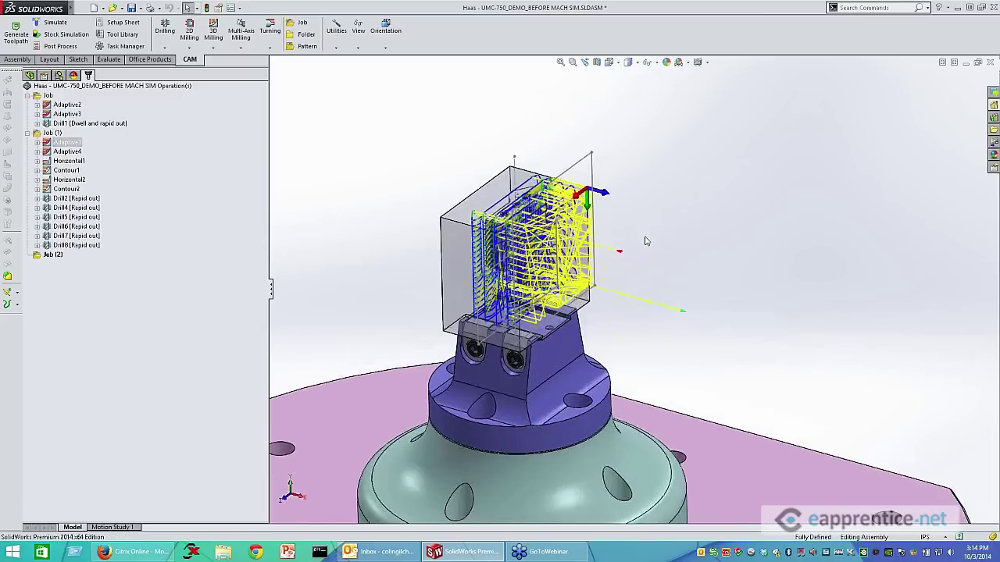
pyautogui.moveTo(645, 241); pyautogui.dragTo(469, 267, button='middle')
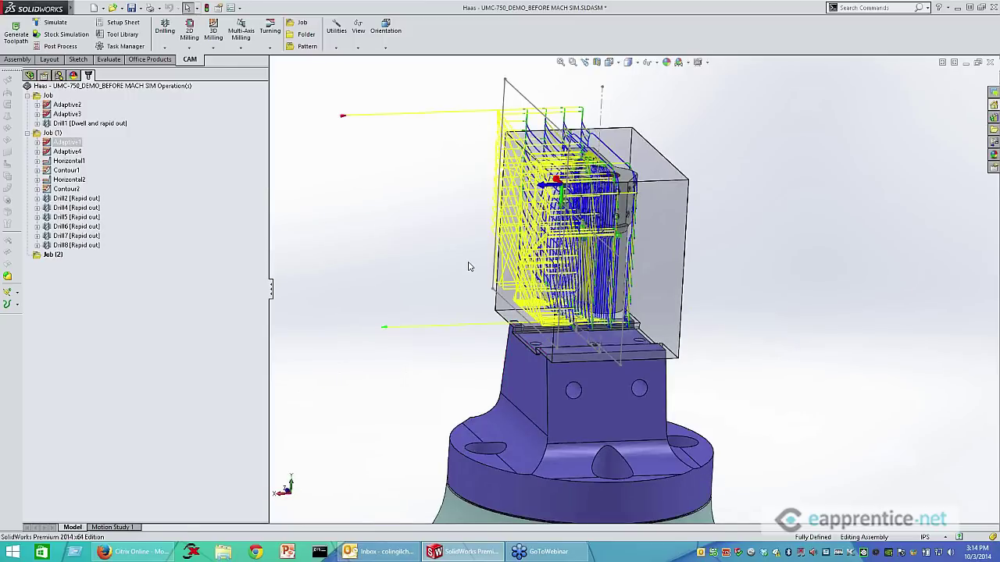
pyautogui.click(219, 47)
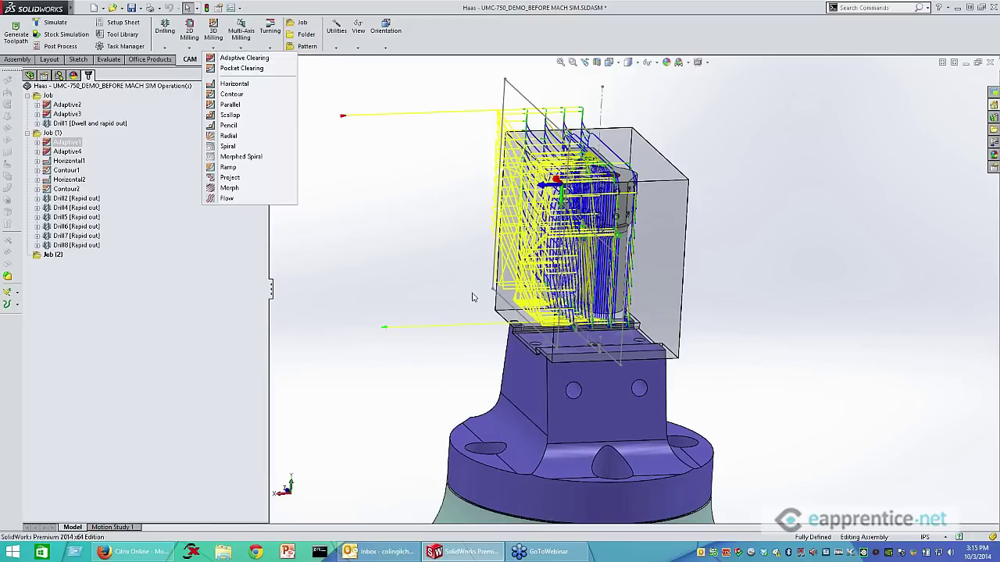
pyautogui.middleClick(445, 271)
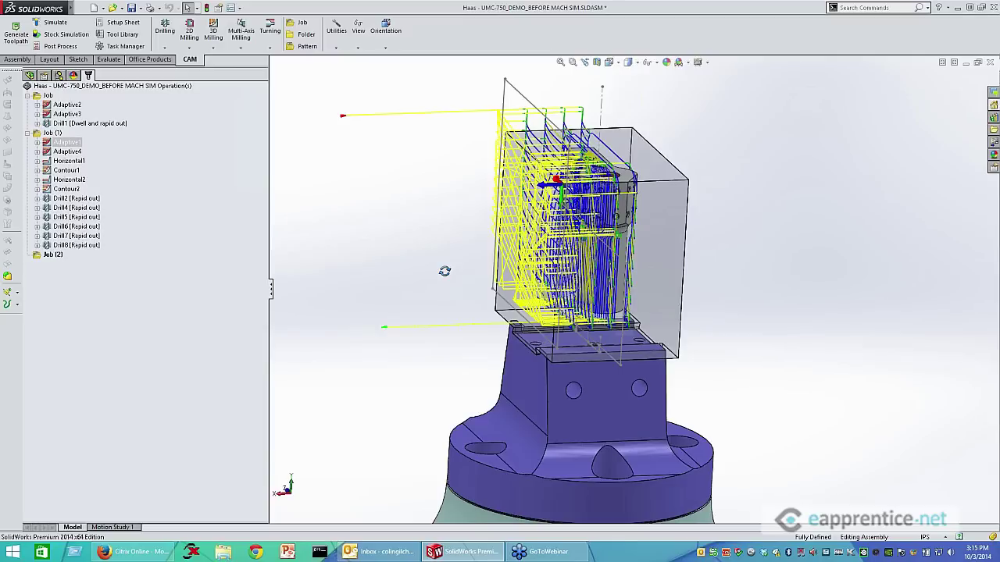
pyautogui.moveTo(445, 271); pyautogui.dragTo(663, 287, button='middle')
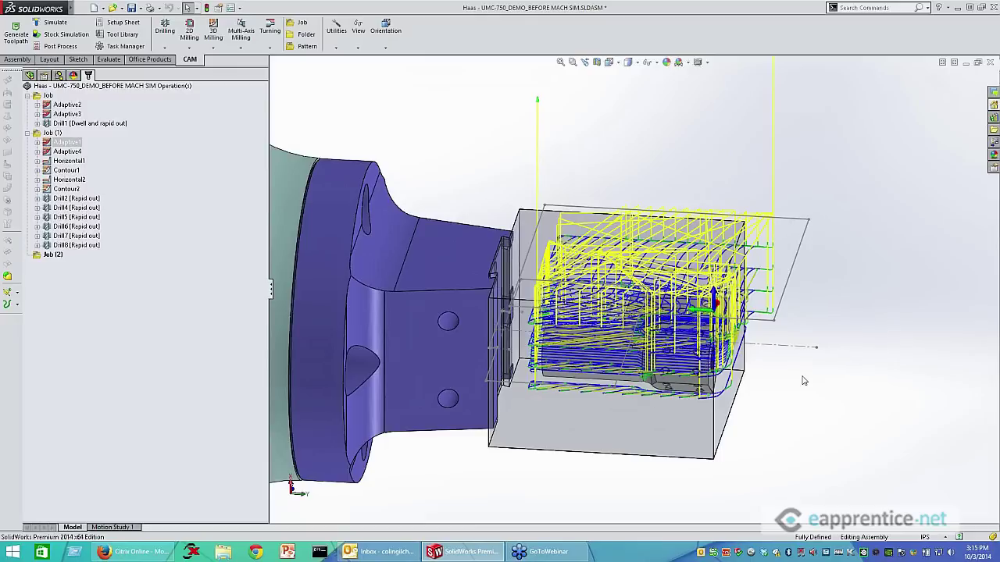
# Compare the stock and part setups of Job (1) and Job (2) from several angles on the fixture
pyautogui.scroll(2, 802, 376)
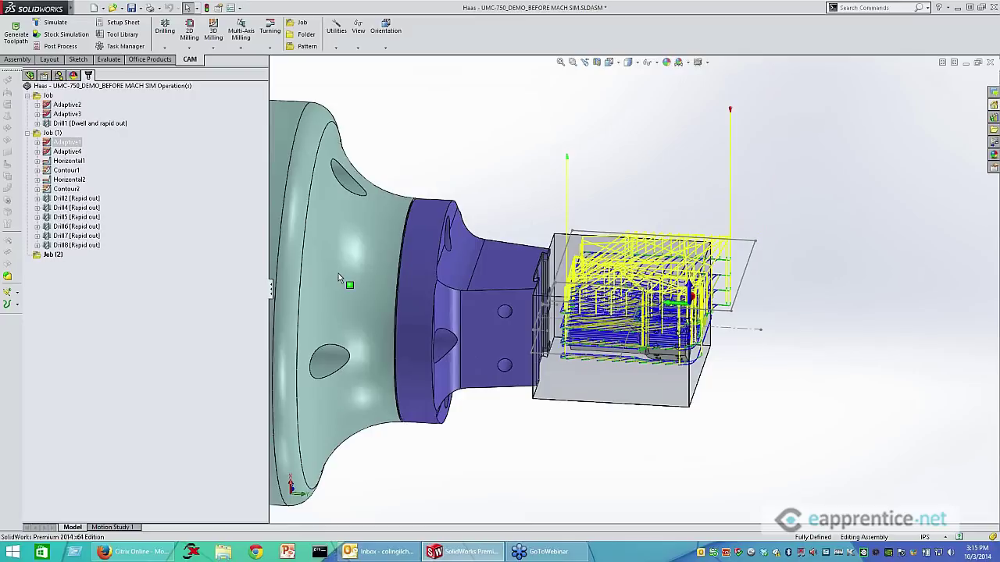
pyautogui.click(51, 133)
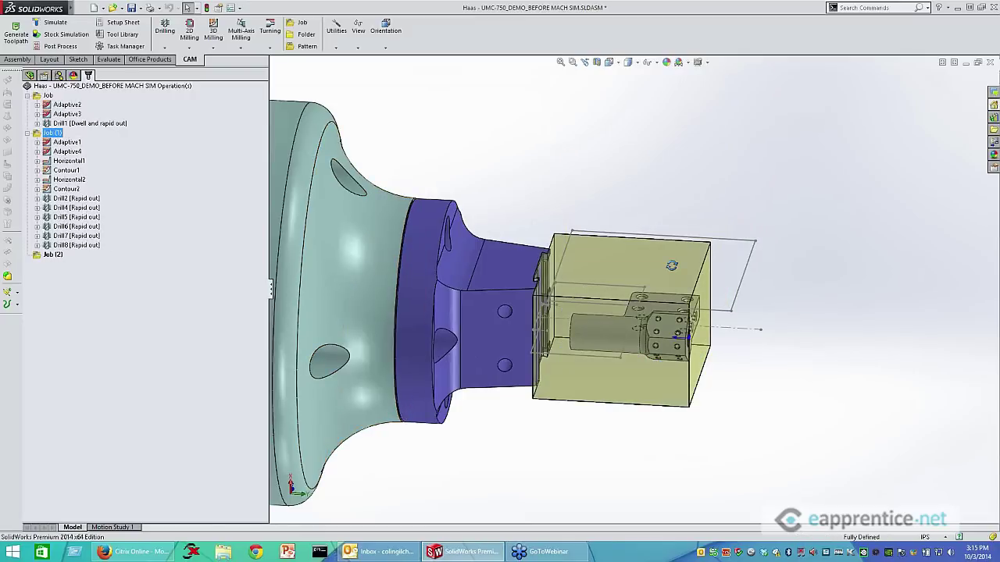
pyautogui.moveTo(672, 265)
pyautogui.mouseDown(button='middle')
pyautogui.moveTo(662, 247)
pyautogui.moveTo(676, 273)
pyautogui.mouseUp(button='middle')
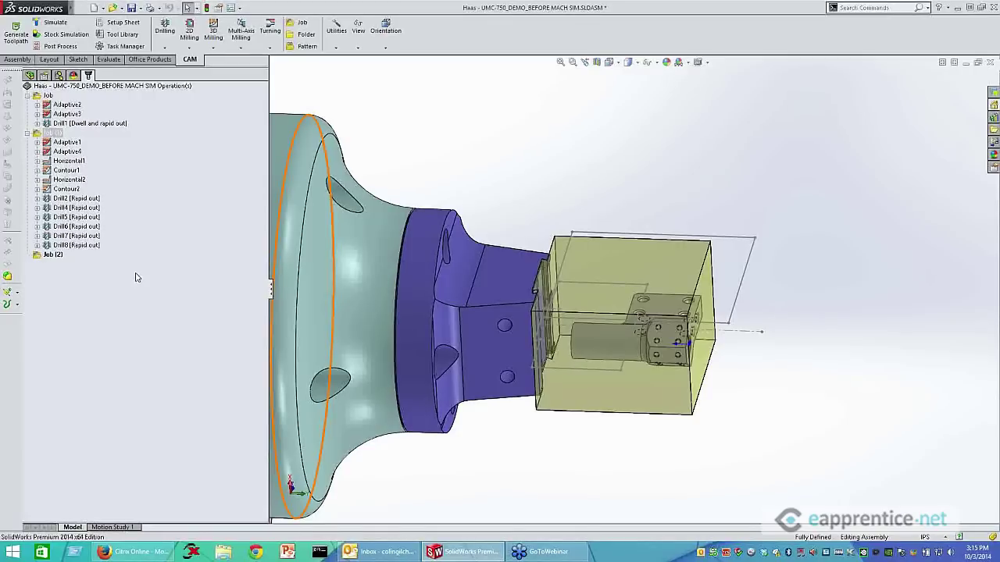
pyautogui.click(55, 255)
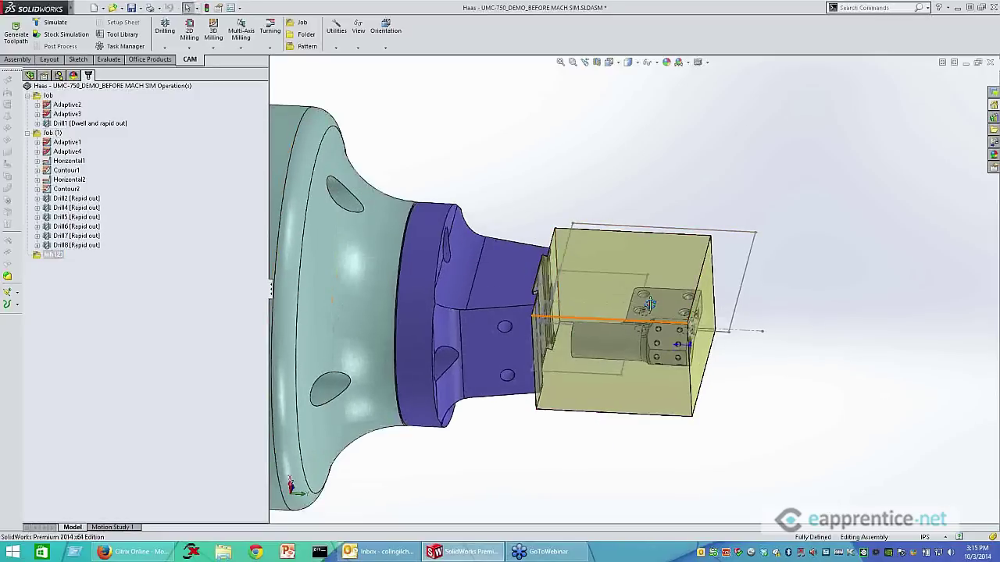
pyautogui.moveTo(649, 305); pyautogui.dragTo(631, 418, button='middle')
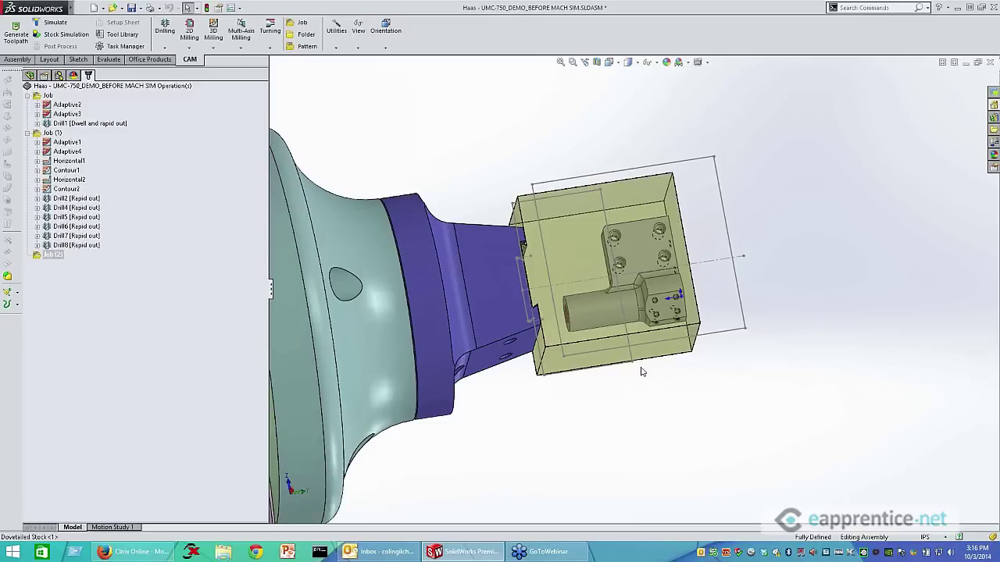
pyautogui.moveTo(634, 350); pyautogui.dragTo(586, 210, button='middle')
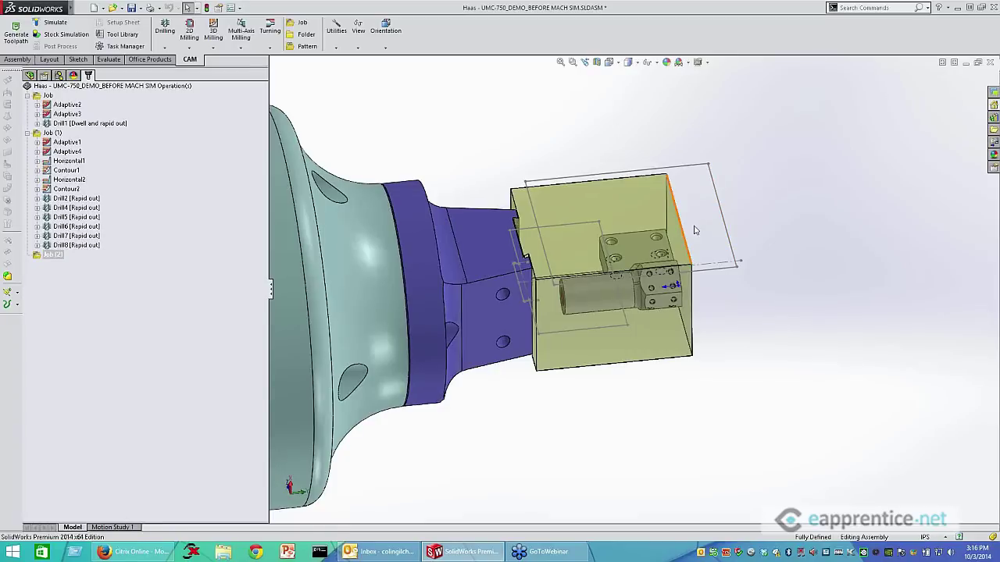
pyautogui.moveTo(691, 235)
pyautogui.mouseDown(button='middle')
pyautogui.moveTo(713, 297)
pyautogui.moveTo(713, 360)
pyautogui.moveTo(695, 304)
pyautogui.mouseUp(button='middle')
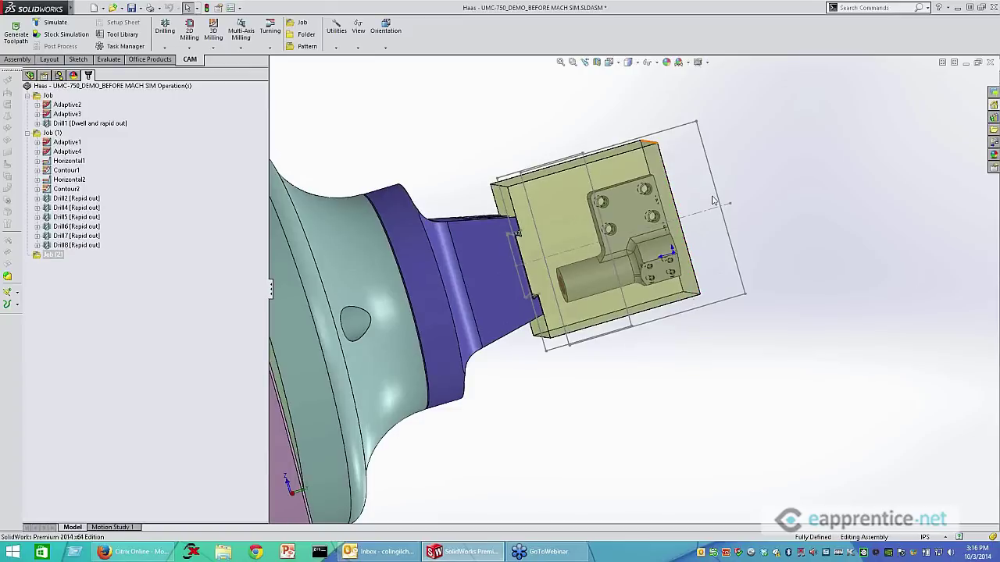
pyautogui.moveTo(725, 205); pyautogui.dragTo(726, 216, button='middle')
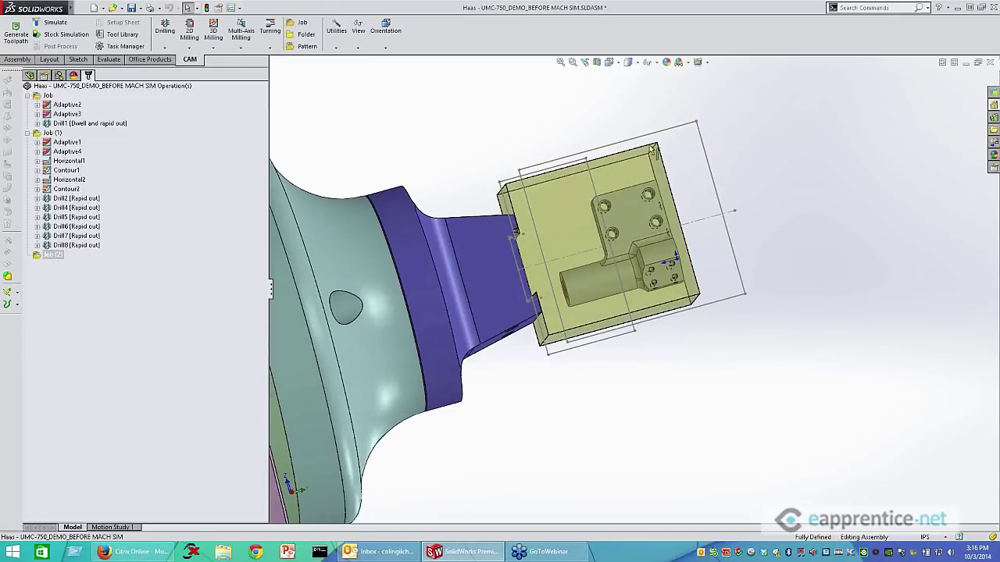
# Examine the Job (2) casting inside the dovetailed stock in the Right view and in a wider view of the fixture
pyautogui.click(630, 63)
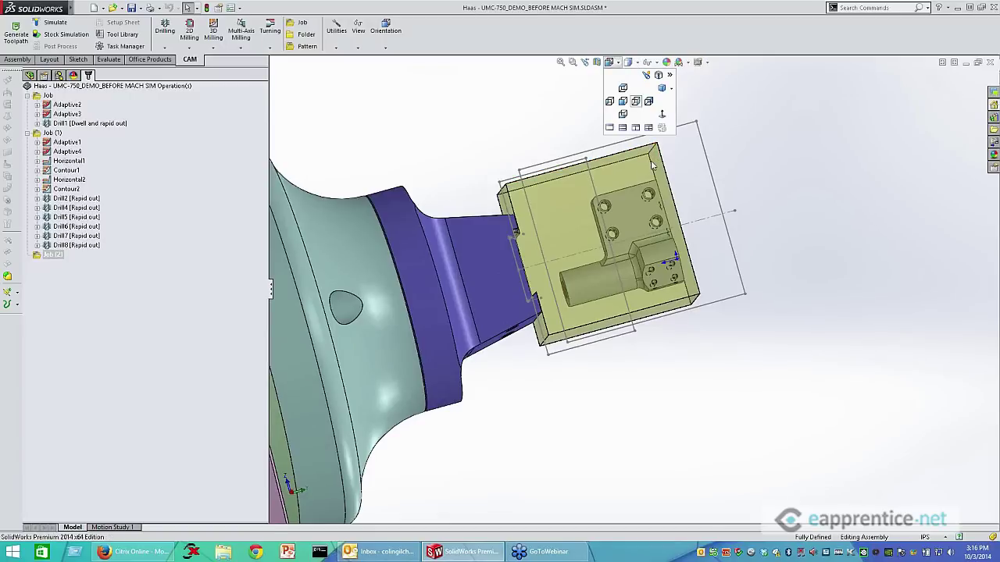
pyautogui.click(635, 101)
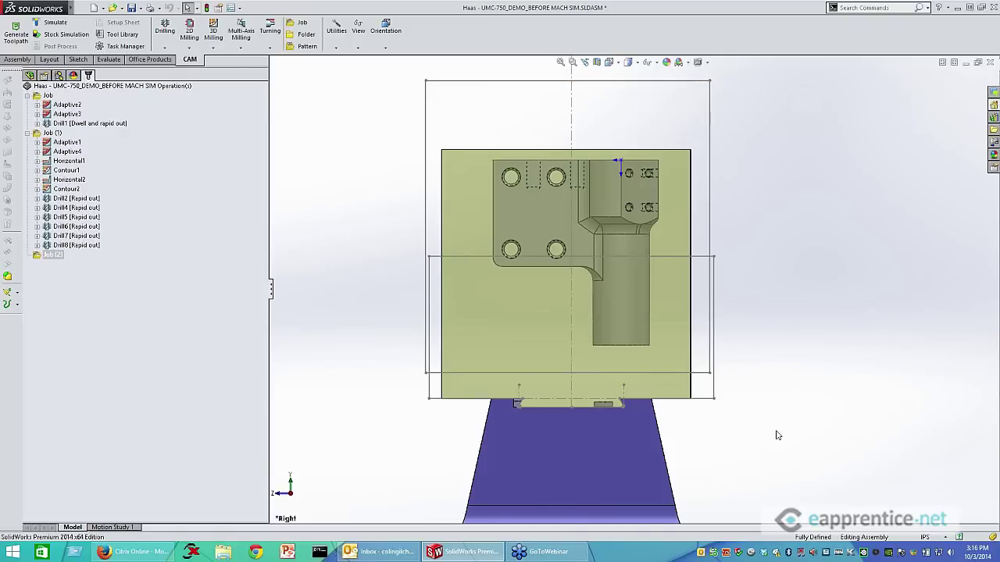
pyautogui.moveTo(765, 290); pyautogui.dragTo(660, 308, button='middle')
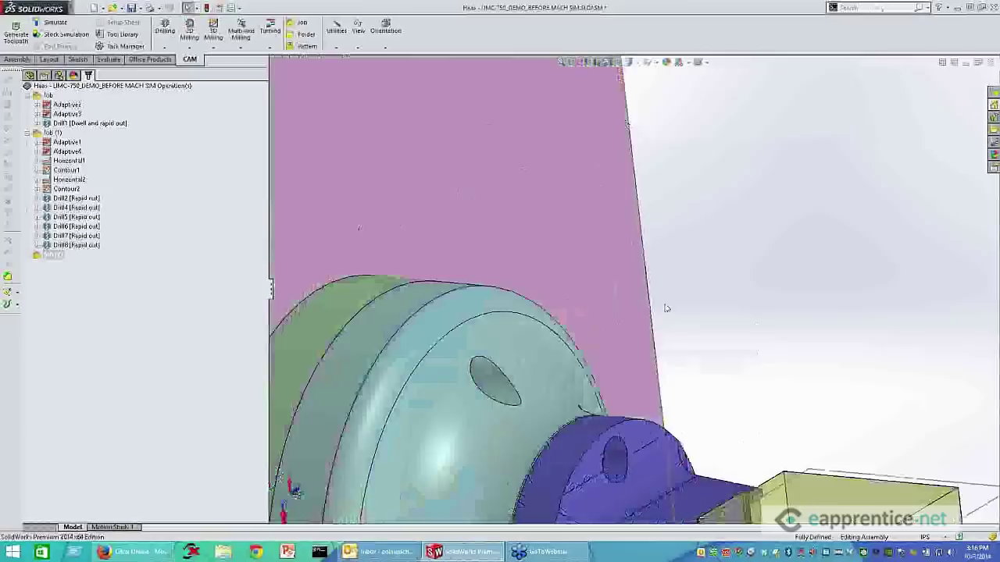
pyautogui.press('f')
pyautogui.scroll(-2, 758, 336)
pyautogui.moveTo(767, 341); pyautogui.dragTo(790, 432, button='middle')
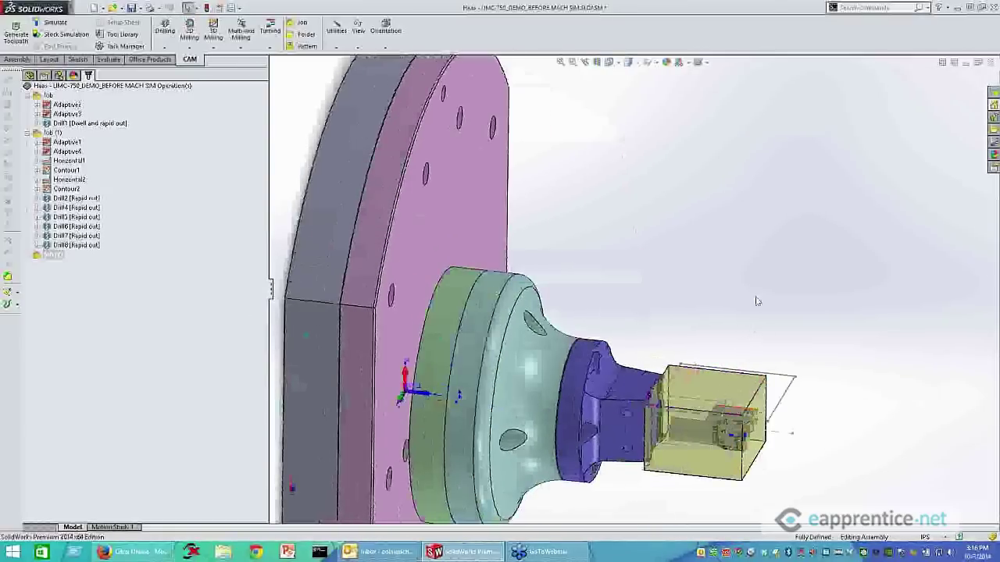
pyautogui.scroll(-1, 710, 454)
pyautogui.scroll(-1, 710, 454)
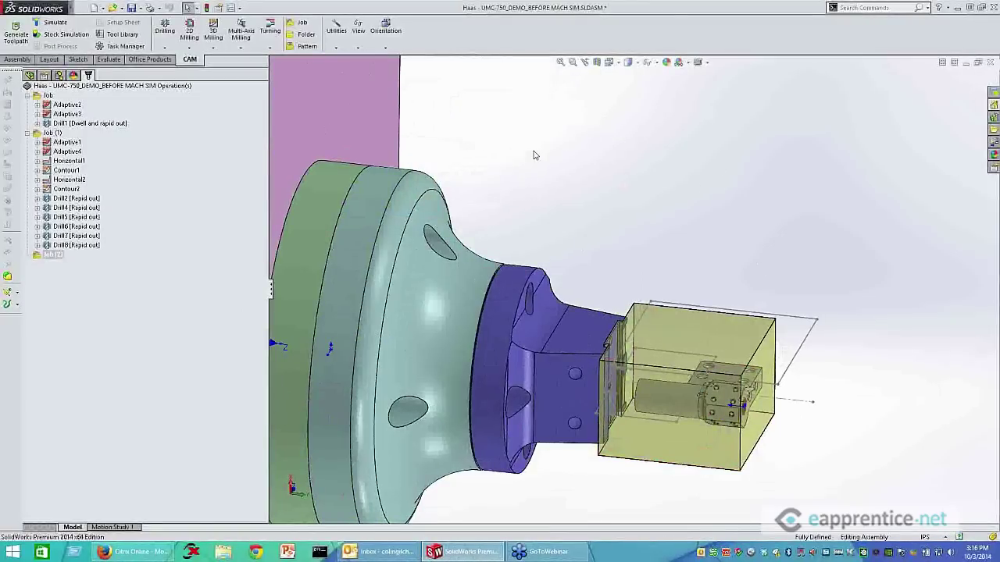
# Add a 3D Adaptive Clearing operation to Job (2) using tool #1, the Ø1/2" R0.06" bullnose
pyautogui.click(214, 35)
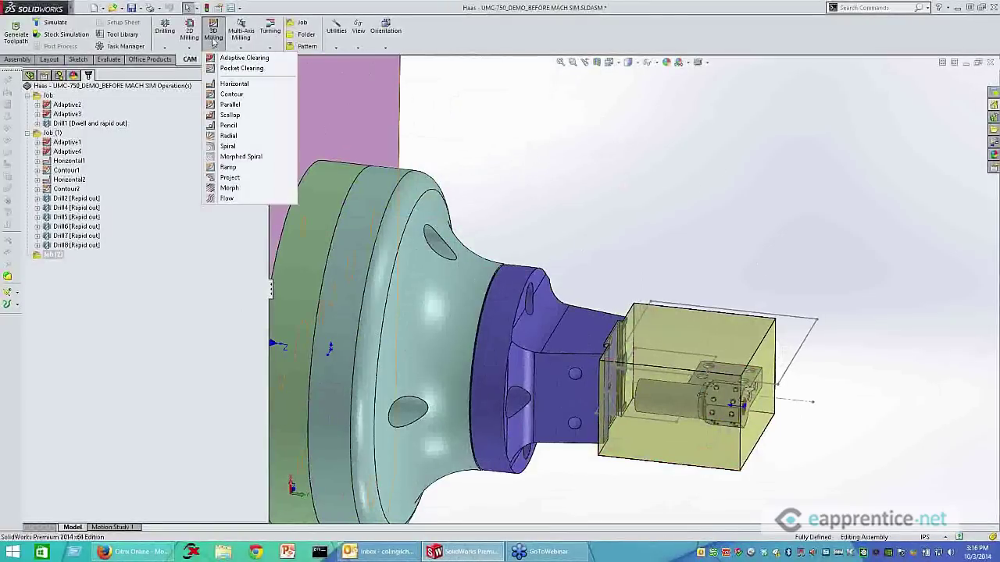
pyautogui.click(213, 38)
pyautogui.click(219, 38)
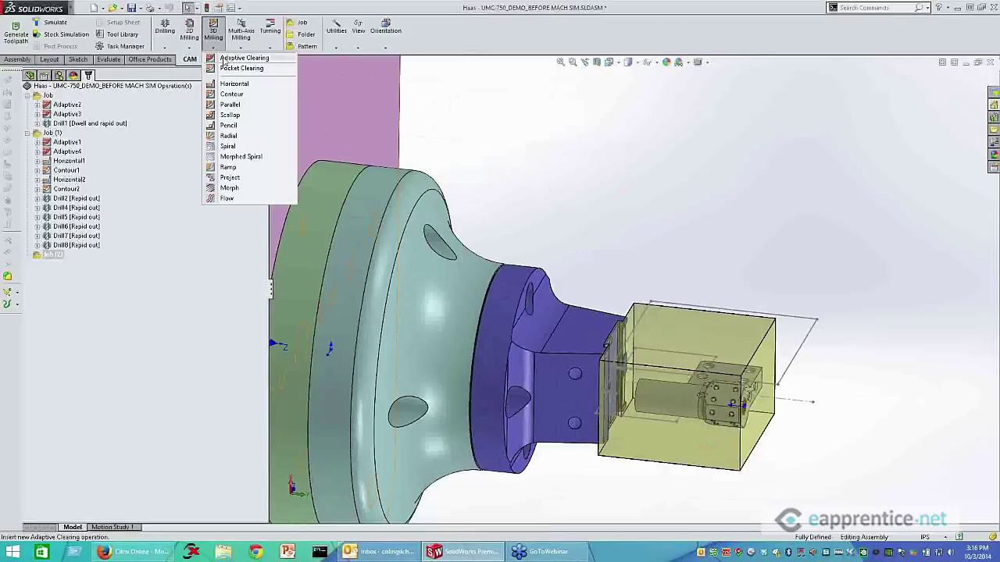
pyautogui.click(223, 60)
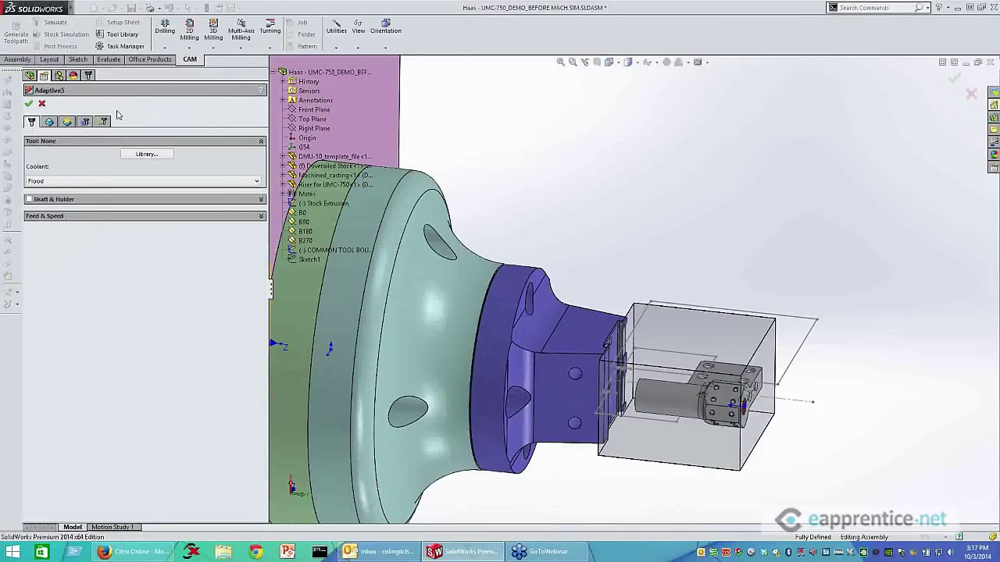
pyautogui.click(146, 156)
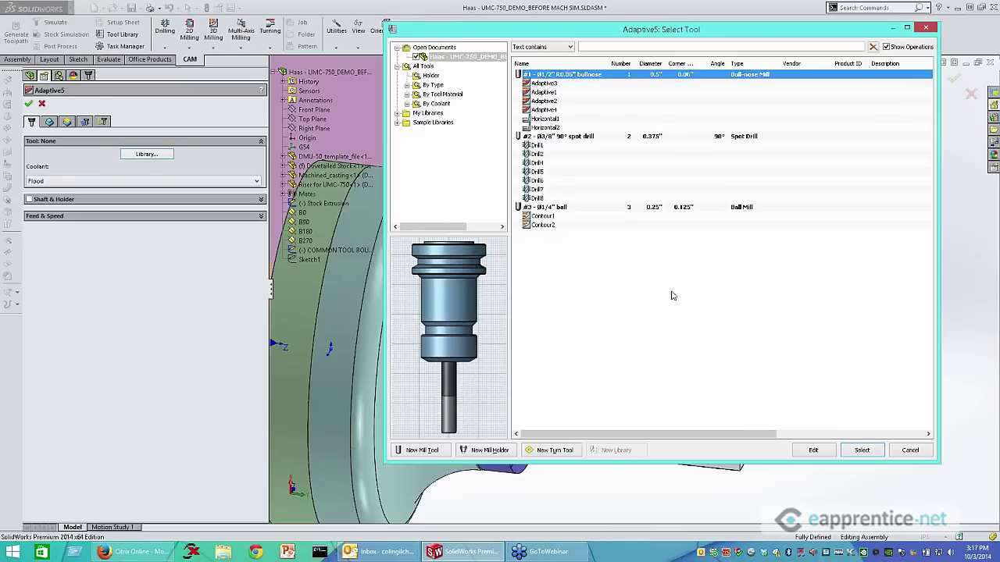
pyautogui.click(861, 450)
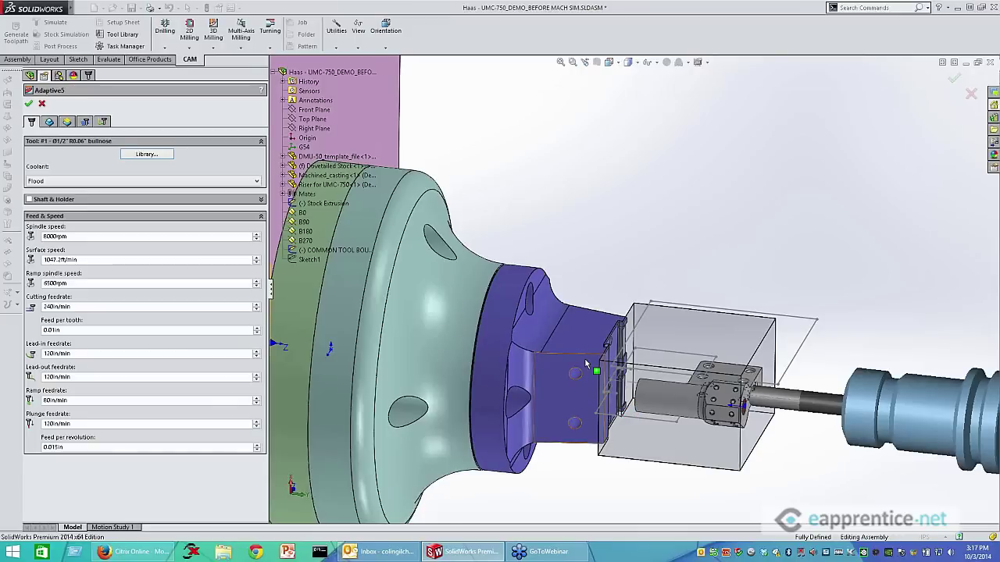
# Enable Tool Orientation for the adaptive operation and orient it to the casting's flat face with the four large holes
pyautogui.scroll(2, 661, 466)
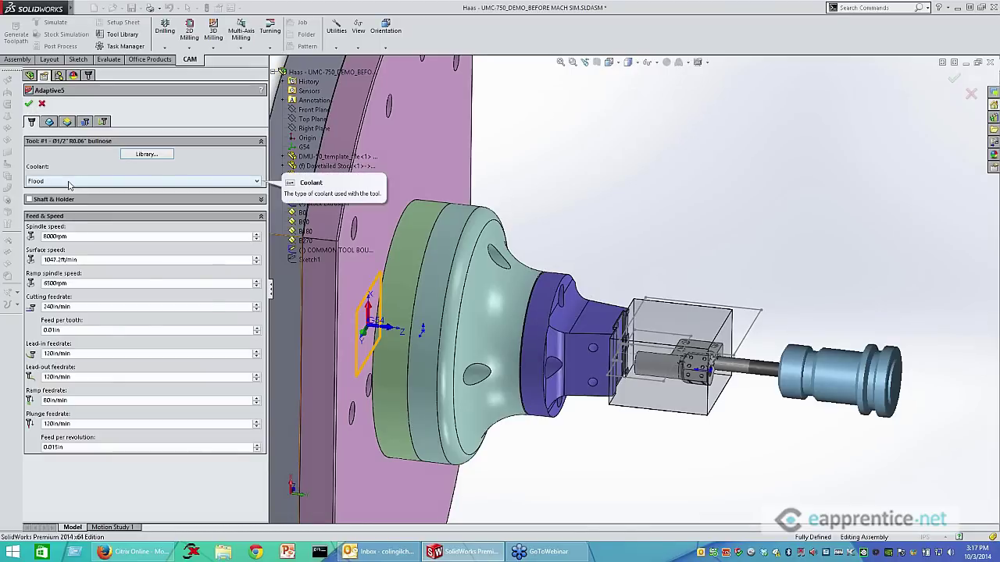
pyautogui.click(49, 122)
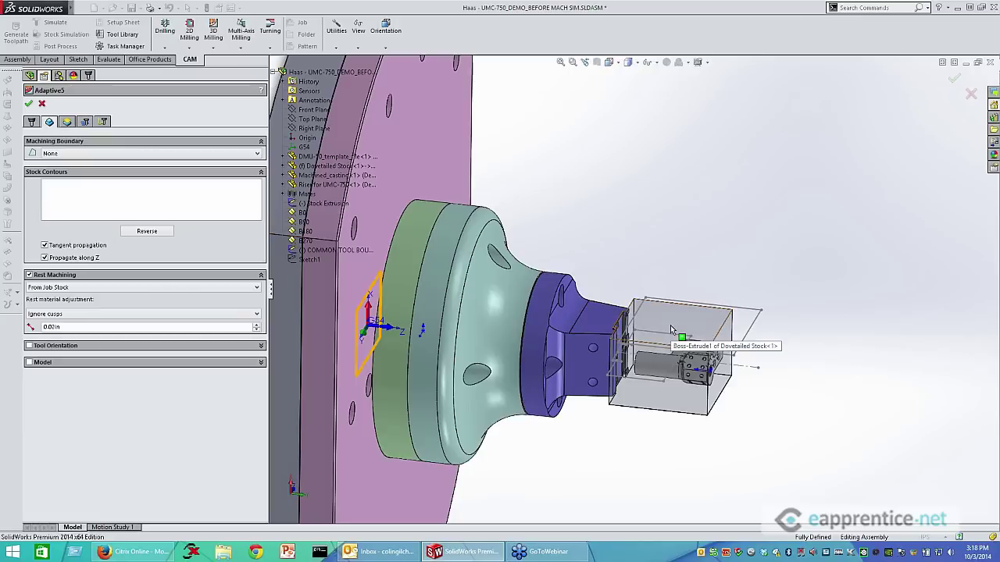
pyautogui.click(29, 346)
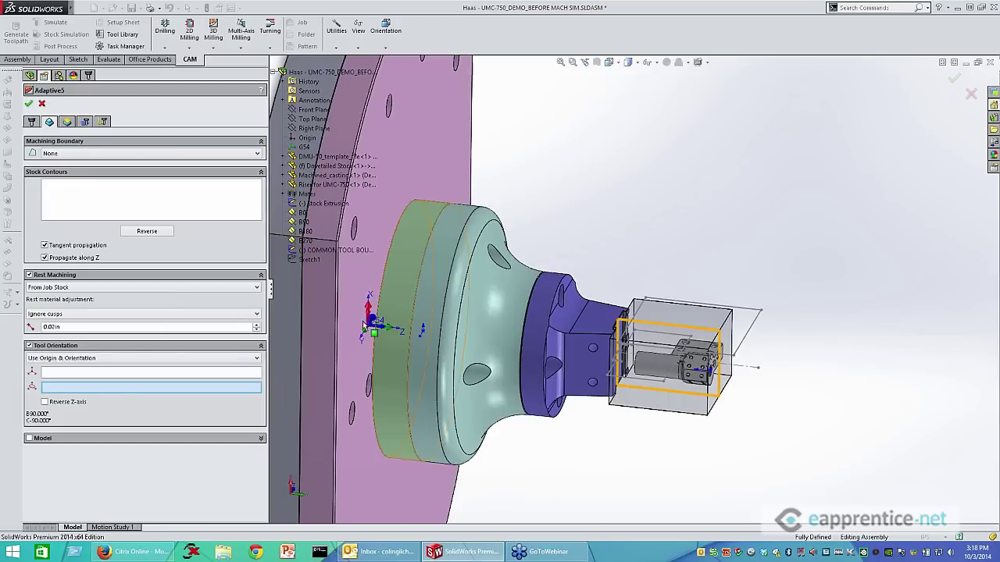
pyautogui.scroll(2, 387, 329)
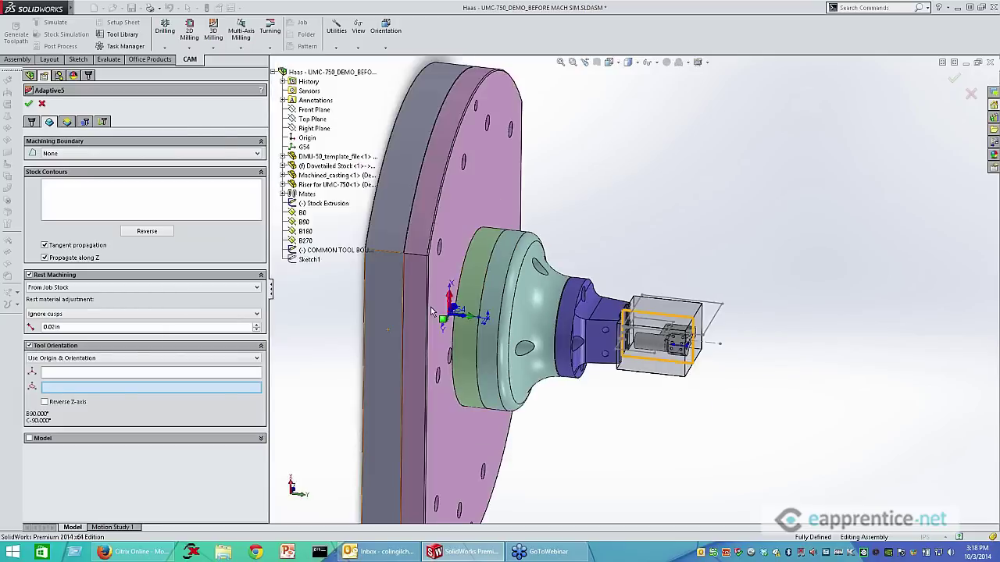
pyautogui.scroll(-1, 452, 320)
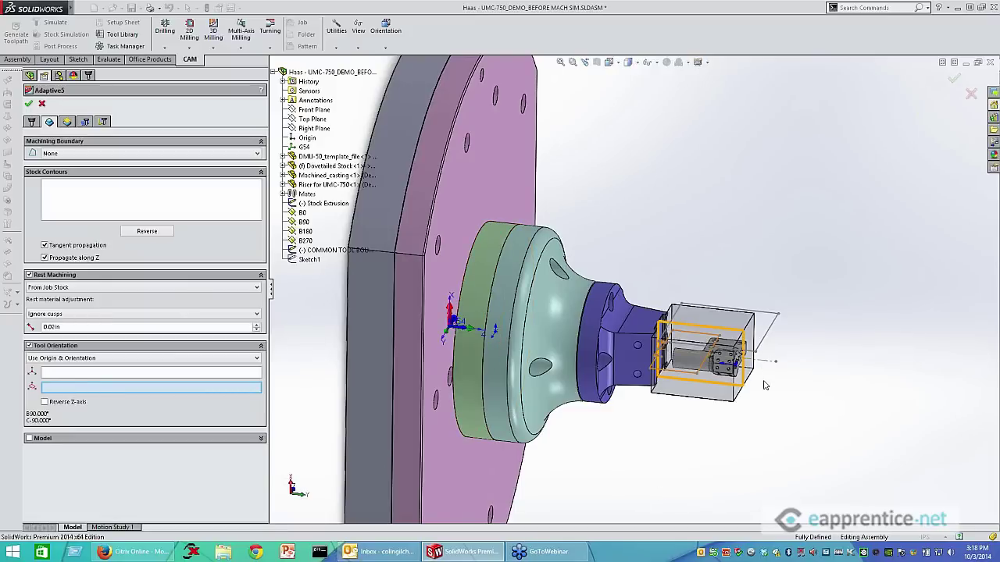
pyautogui.scroll(-1, 765, 385)
pyautogui.scroll(1, 765, 385)
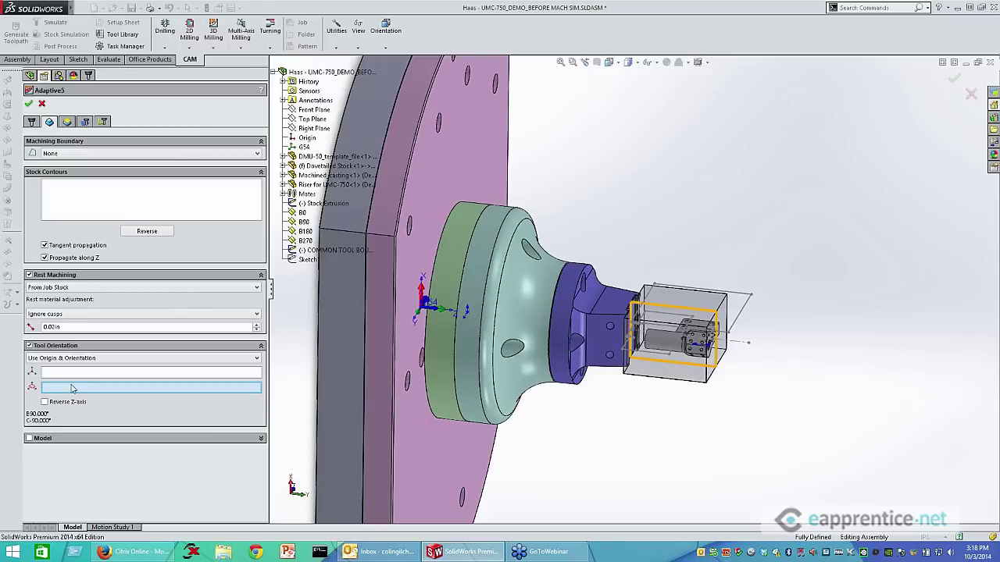
pyautogui.scroll(-5, 730, 307)
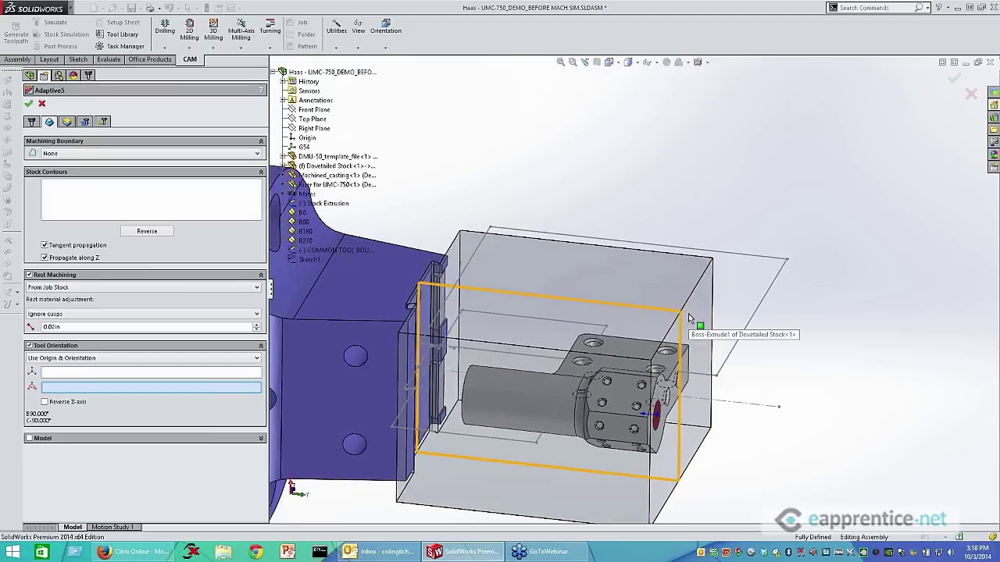
pyautogui.click(622, 353)
pyautogui.scroll(5, 829, 418)
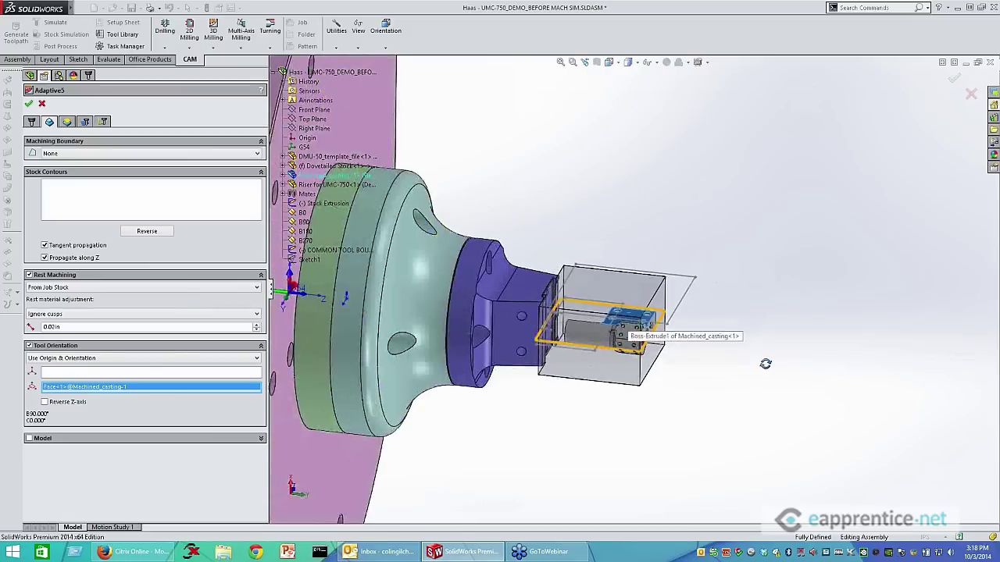
# Examine the tool orientation axes at G54 against the selected casting face and the machine table
pyautogui.moveTo(765, 364); pyautogui.dragTo(671, 336, button='middle')
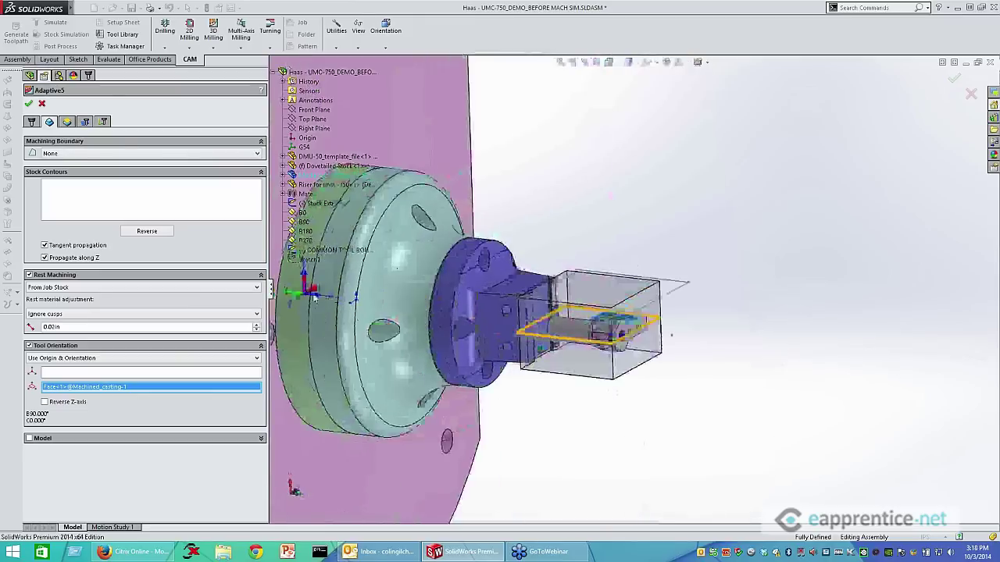
pyautogui.moveTo(313, 297); pyautogui.dragTo(376, 323, button='middle')
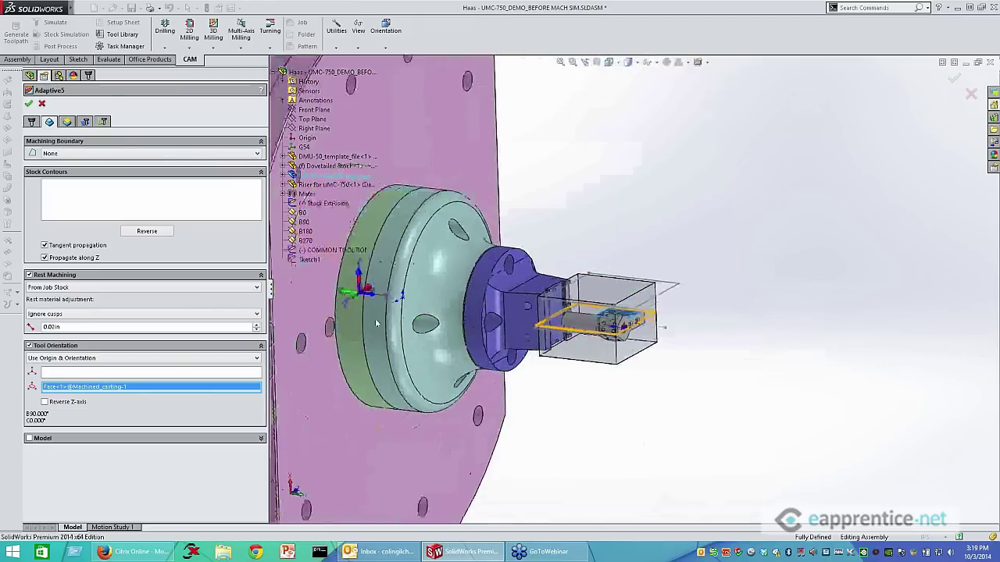
pyautogui.scroll(-4, 376, 322)
pyautogui.scroll(7, 489, 375)
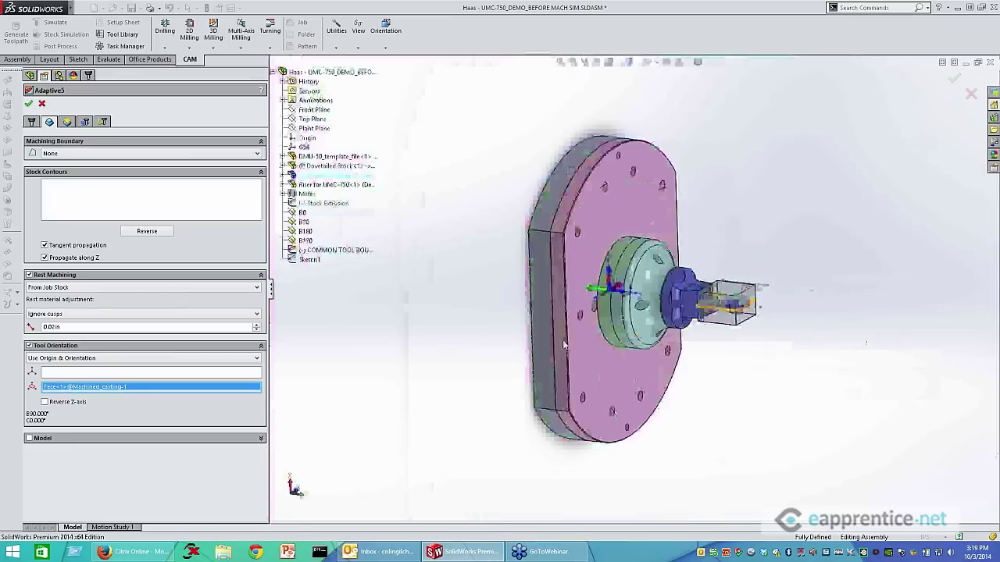
pyautogui.scroll(10, 637, 285)
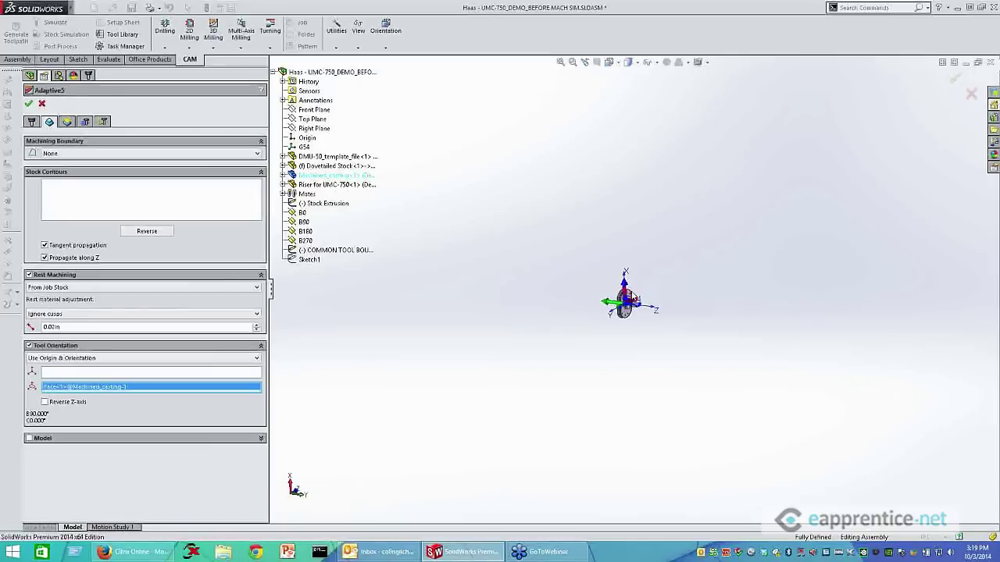
pyautogui.scroll(10, 631, 289)
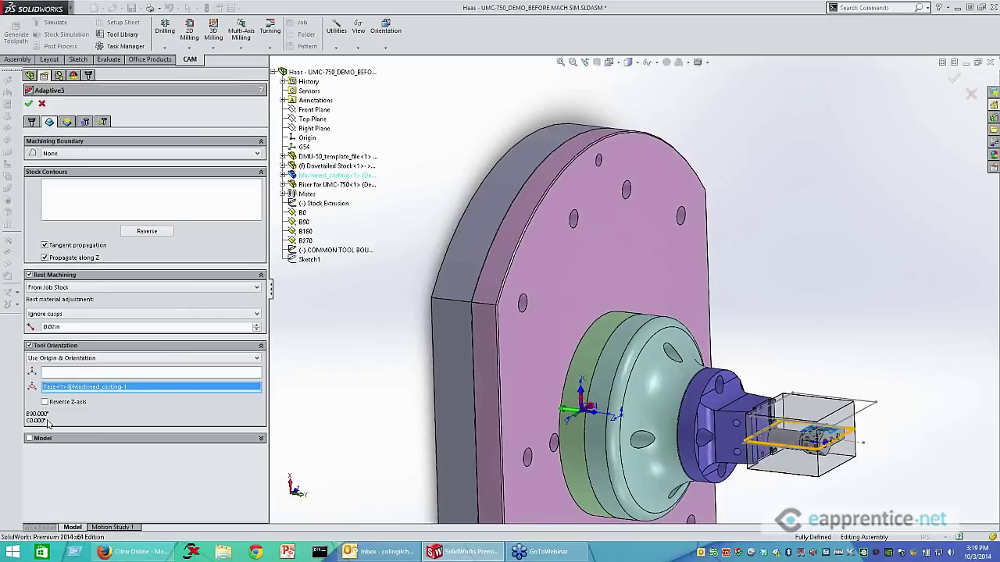
pyautogui.scroll(-3, 783, 413)
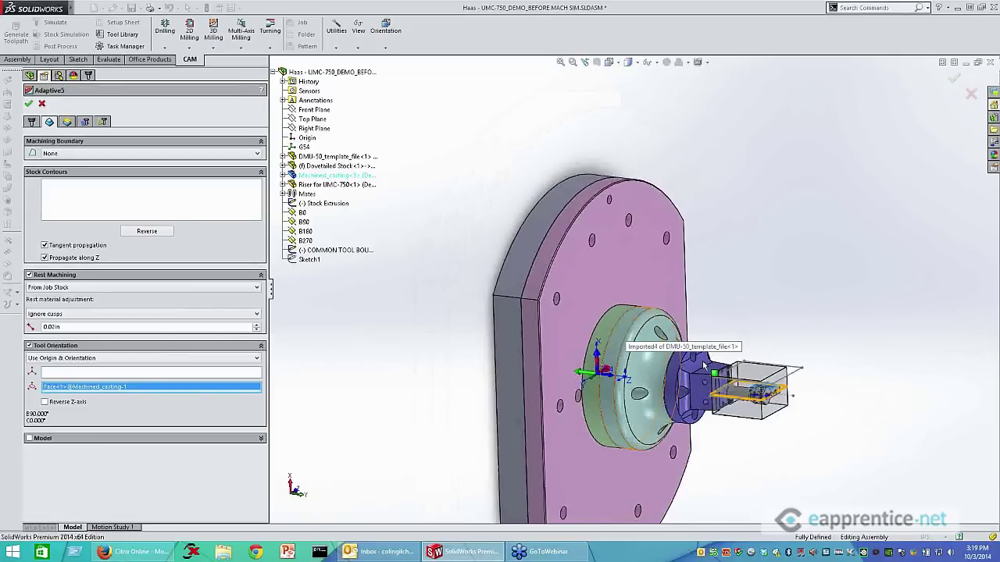
pyautogui.scroll(2, 783, 413)
pyautogui.scroll(-2, 782, 411)
pyautogui.scroll(-2, 781, 398)
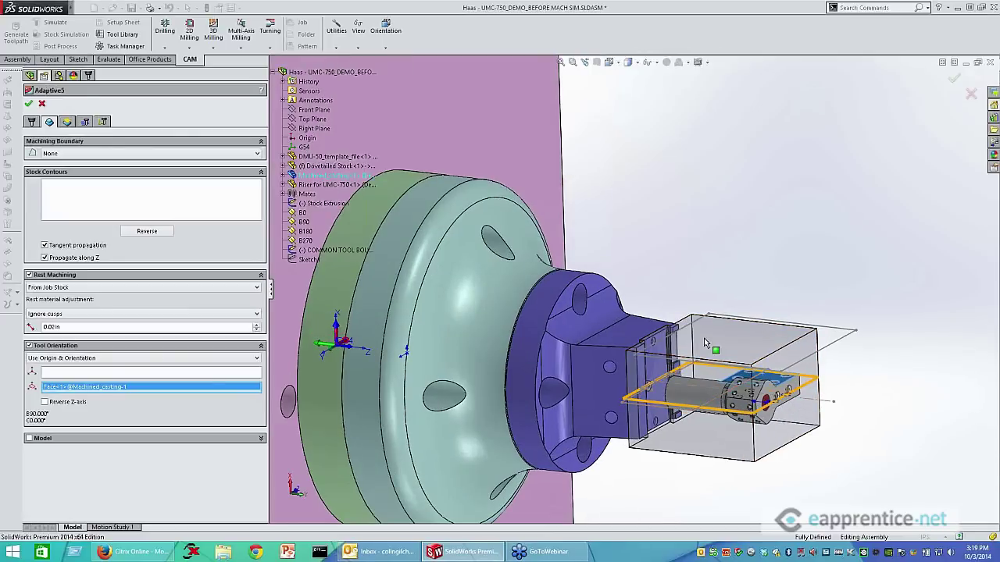
pyautogui.moveTo(793, 426); pyautogui.dragTo(870, 439, button='middle')
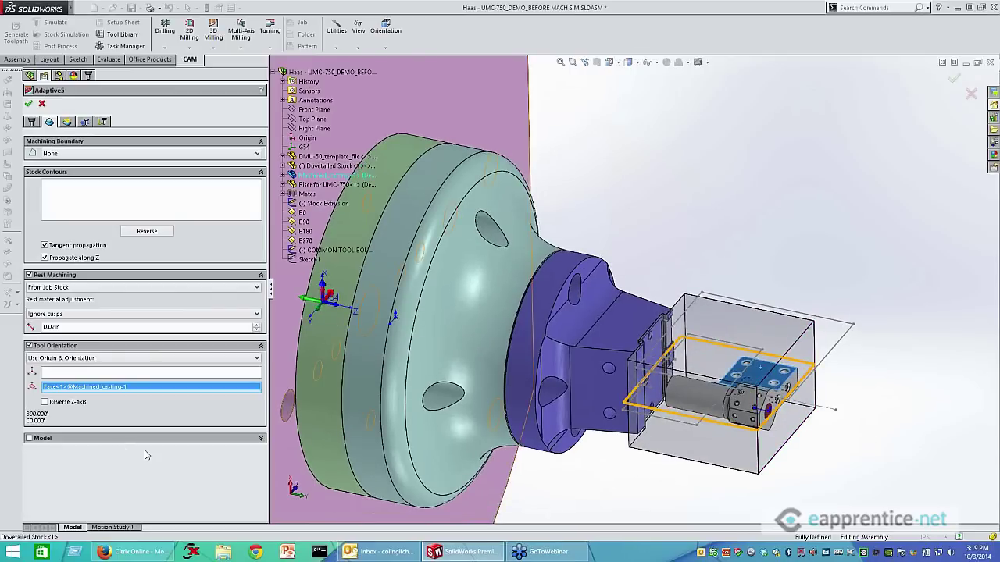
# Set the adaptive operation's rest machining source to From Solid(s) and pick the dovetailed stock body
pyautogui.click(59, 288)
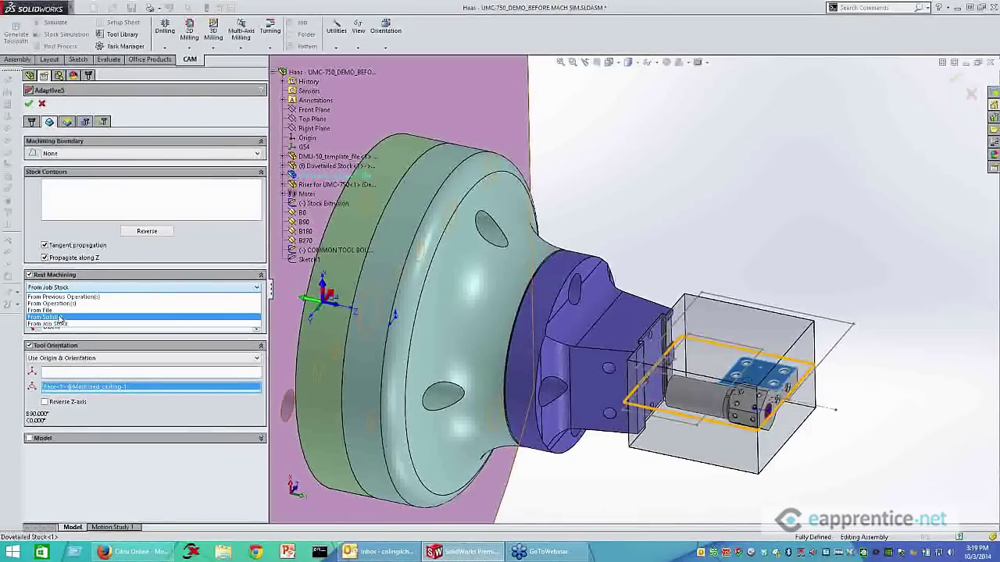
pyautogui.click(59, 318)
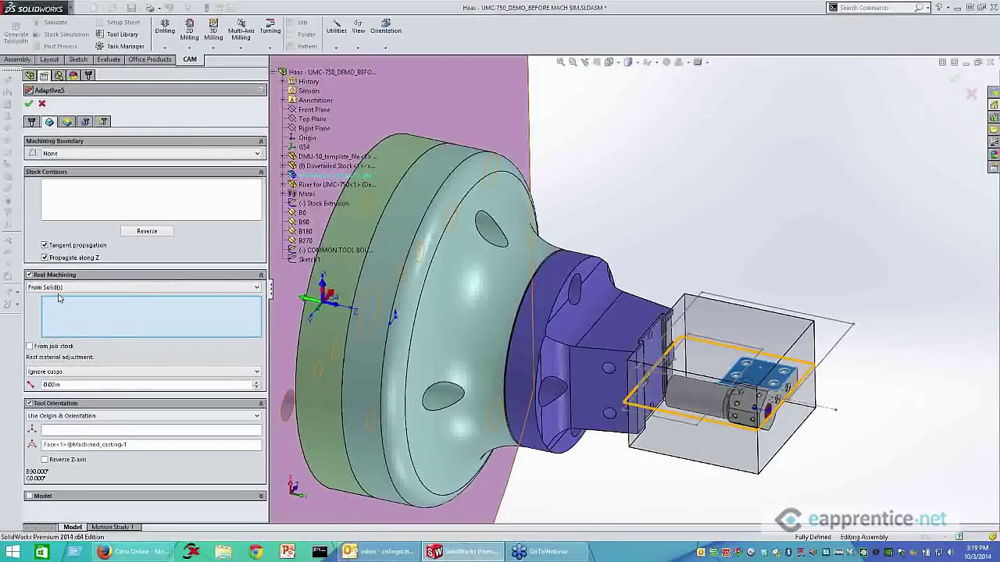
pyautogui.click(780, 328)
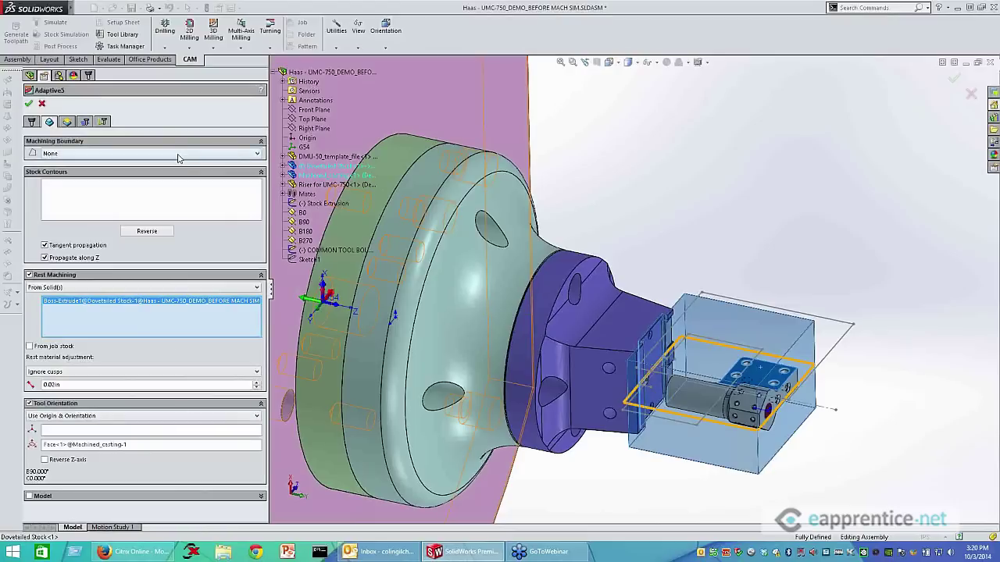
# Define the machining boundary by selection, using the four lines of the COMMON TOOL BOUNDARY rectangle around the casting
pyautogui.click(63, 155)
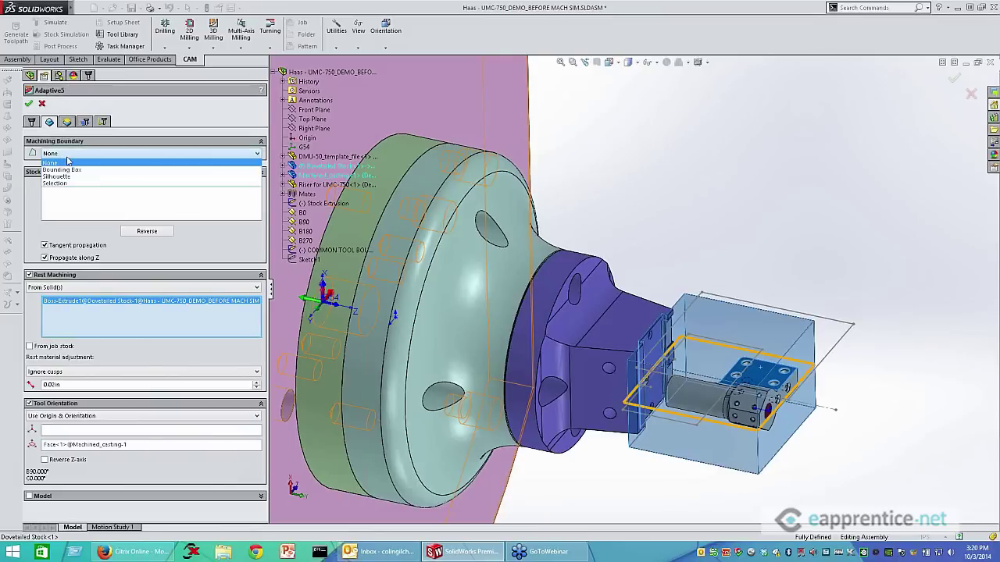
pyautogui.moveTo(69, 162)
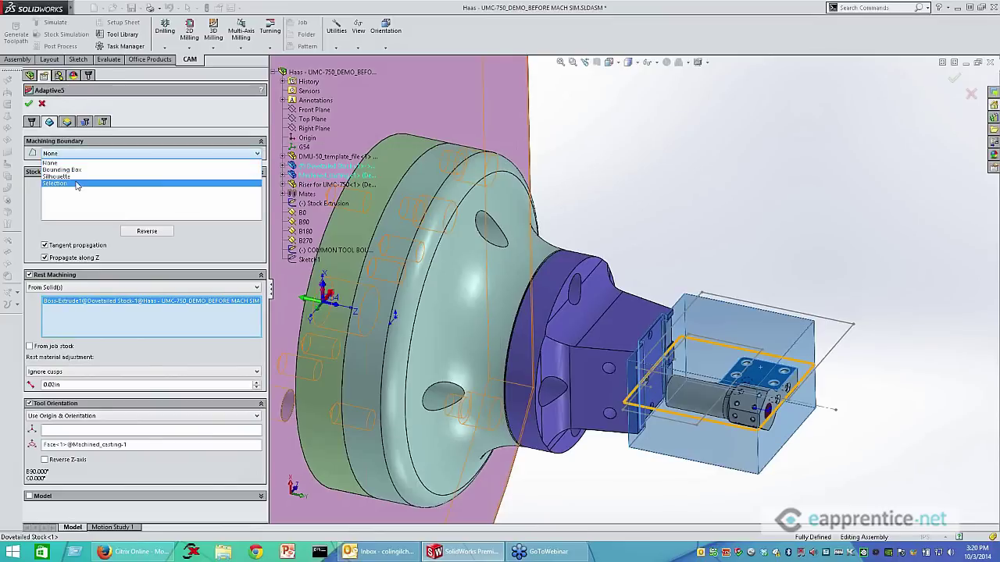
pyautogui.click(57, 183)
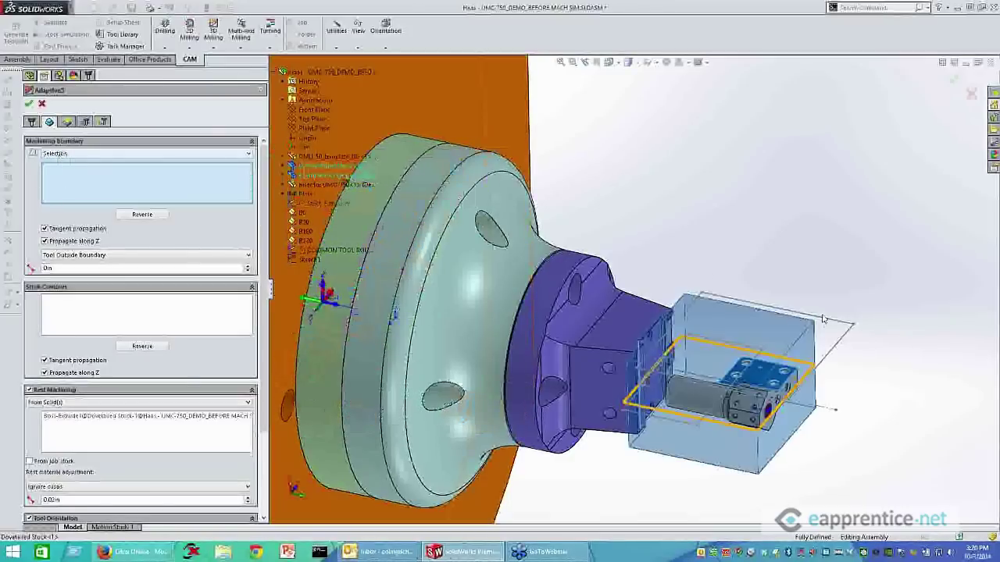
pyautogui.click(836, 337)
pyautogui.click(846, 375)
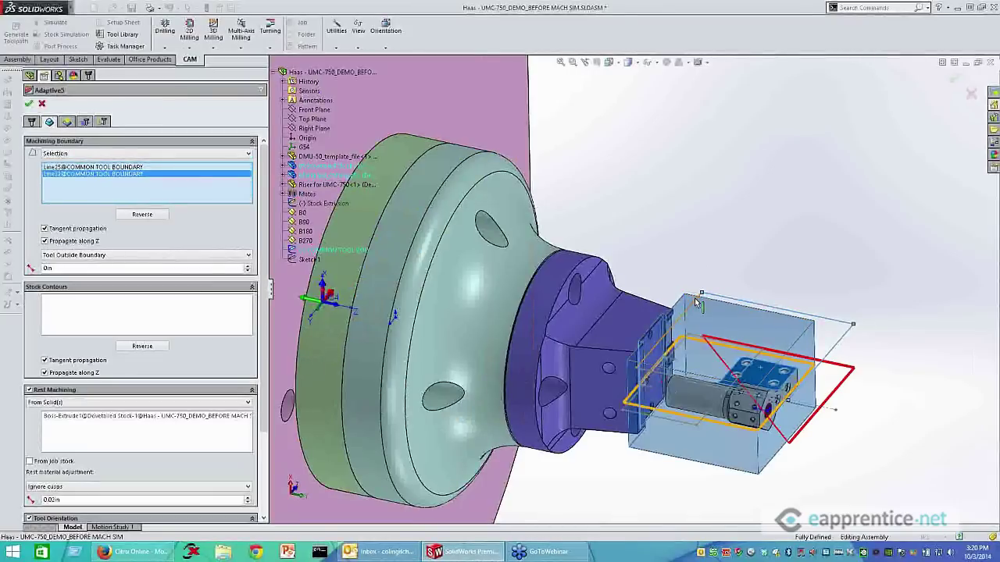
pyautogui.click(678, 367)
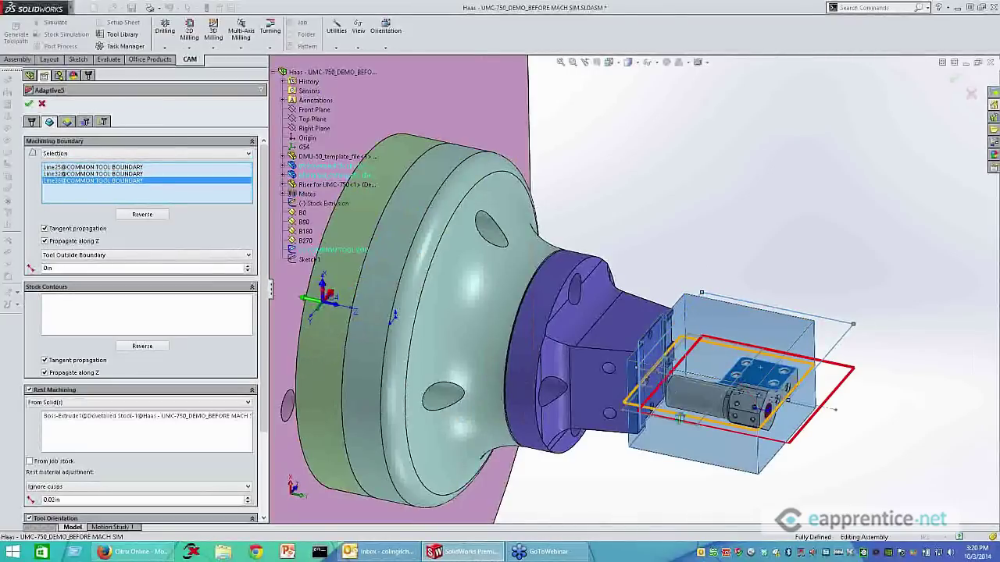
pyautogui.scroll(-5, 834, 407)
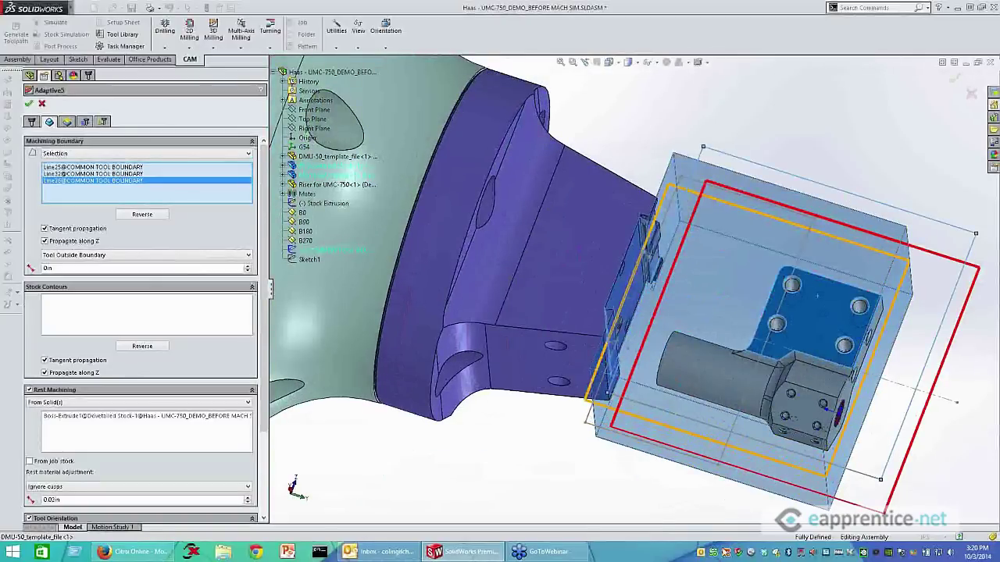
pyautogui.moveTo(650, 466); pyautogui.dragTo(628, 428, button='middle')
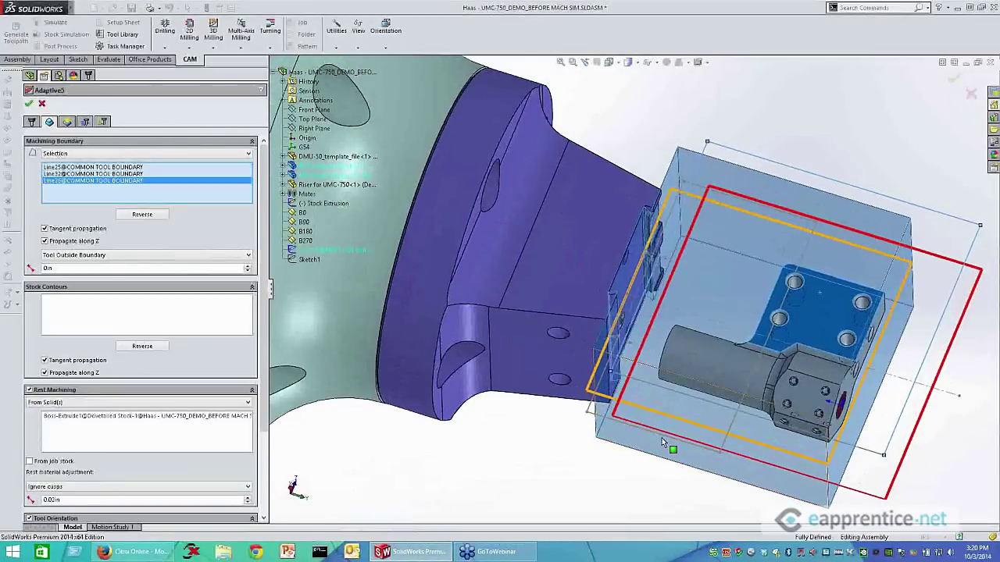
pyautogui.click(642, 383)
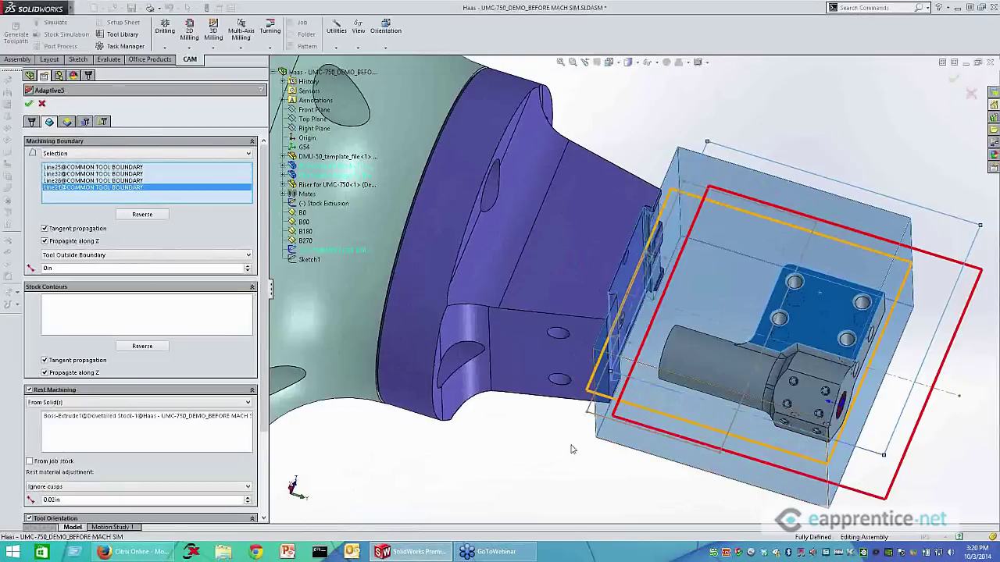
# Show the boundary in the Right view and set the tool containment to Tool Inside Boundary
pyautogui.scroll(1, 574, 446)
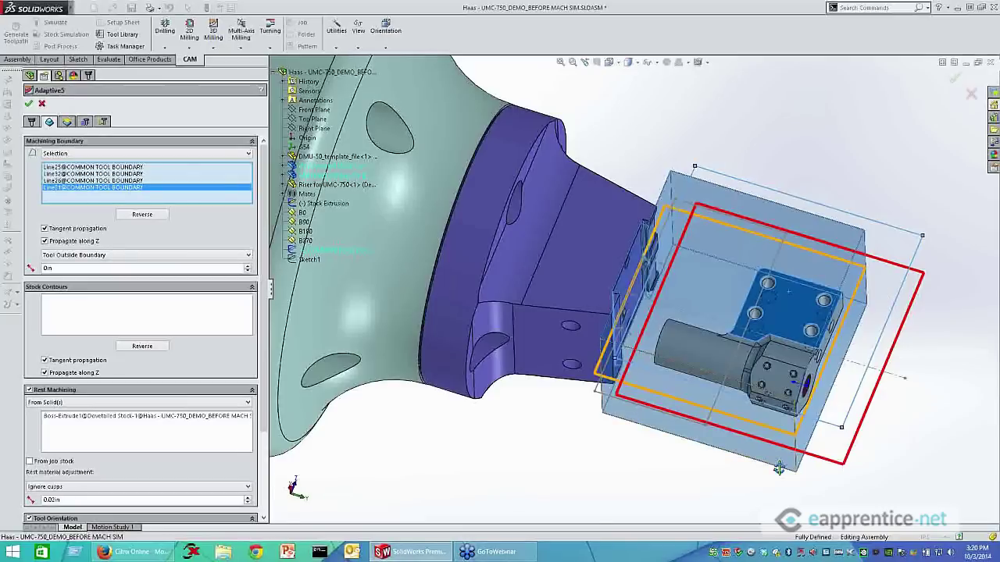
pyautogui.moveTo(778, 468); pyautogui.dragTo(640, 117, button='middle')
pyautogui.click(627, 62)
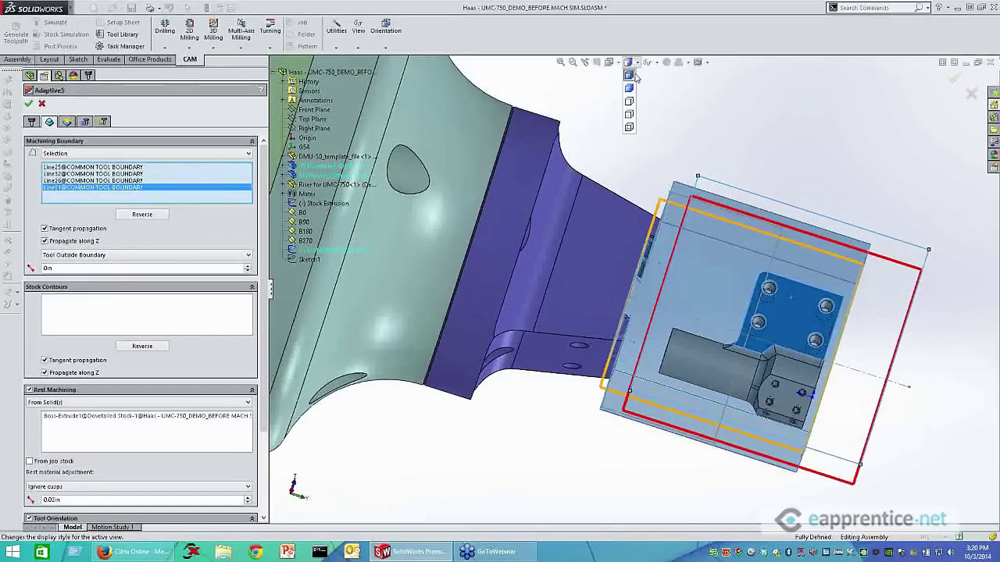
pyautogui.click(608, 62)
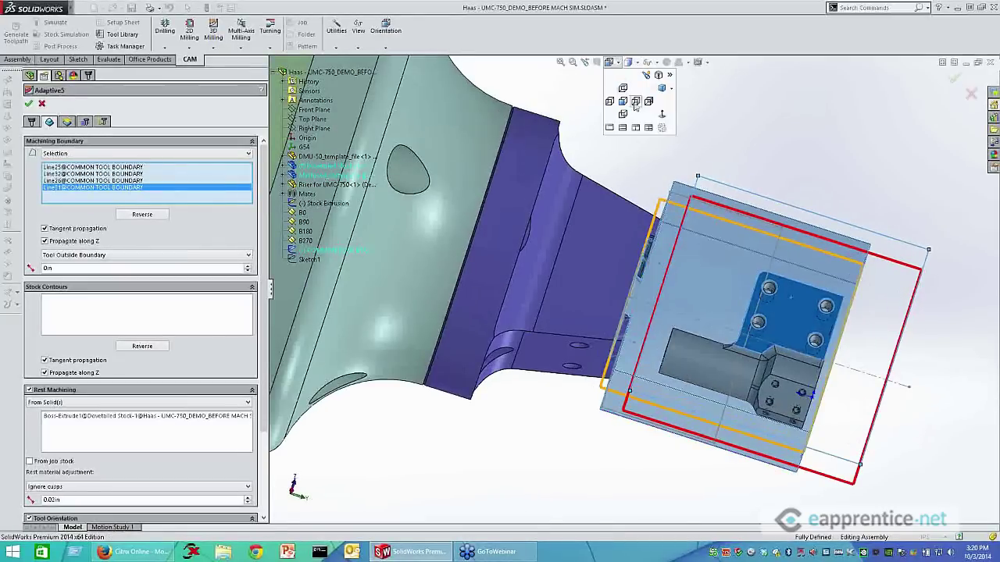
pyautogui.click(635, 100)
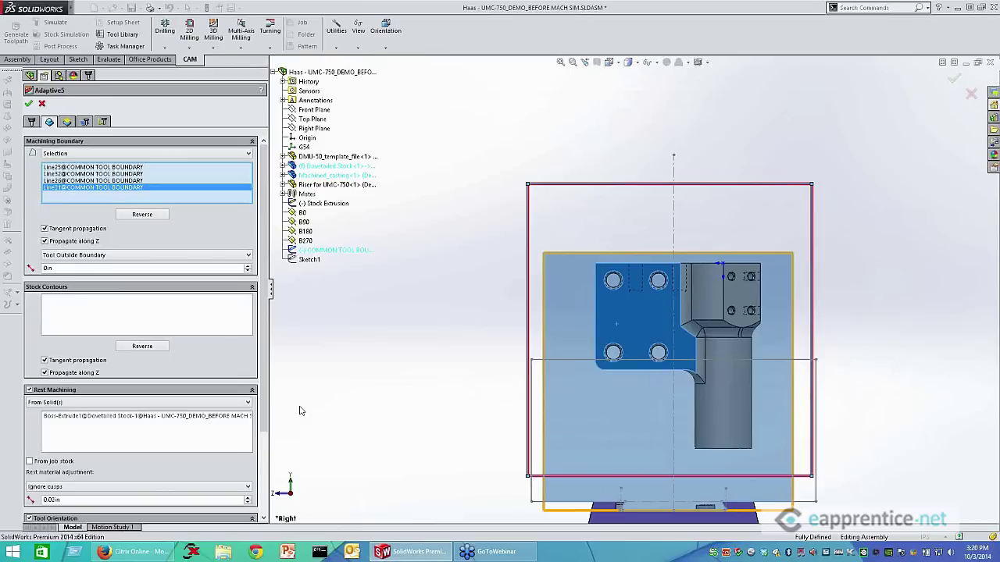
pyautogui.click(84, 258)
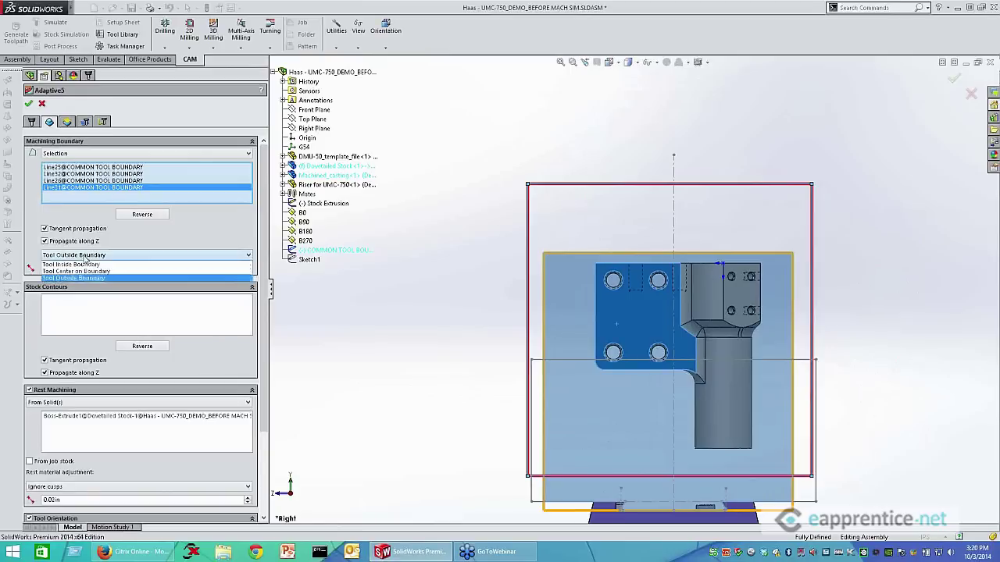
pyautogui.click(63, 265)
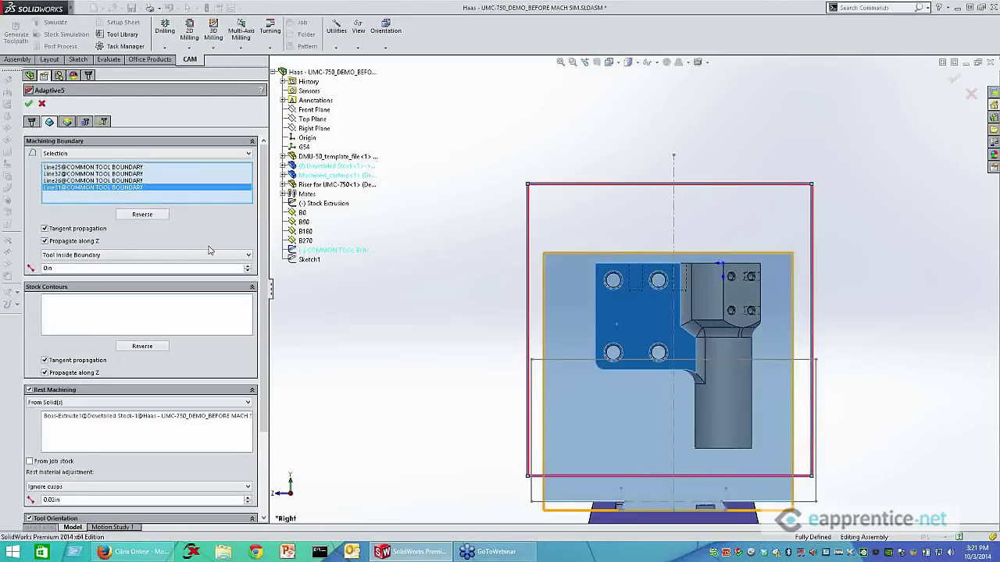
pyautogui.click(156, 258)
pyautogui.click(123, 265)
pyautogui.click(65, 241)
pyautogui.click(66, 242)
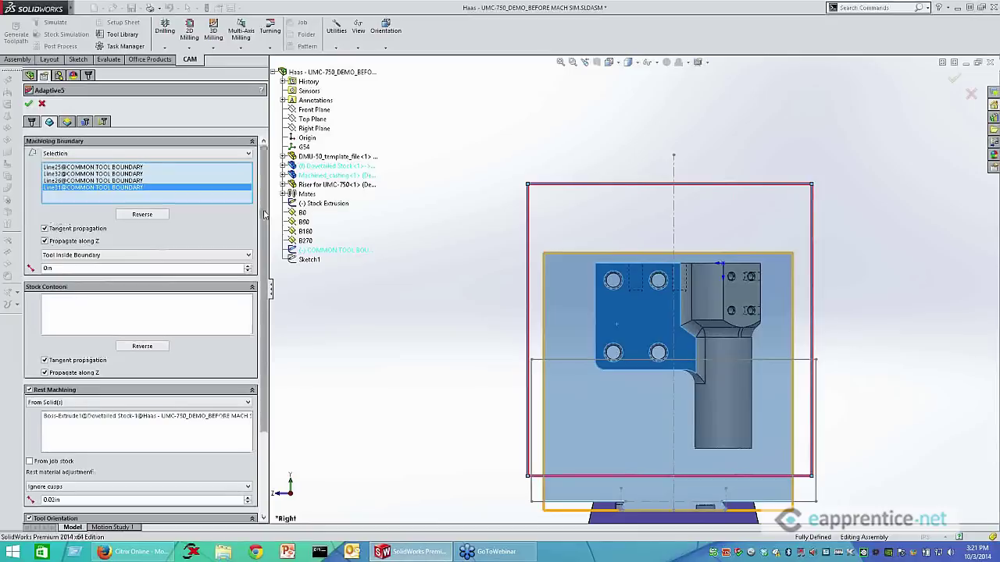
# Set the operation's bottom height to From Selection at the lower corner vertex of the casting's four-hole flange
pyautogui.scroll(-1, 264, 232)
pyautogui.scroll(-3, 263, 232)
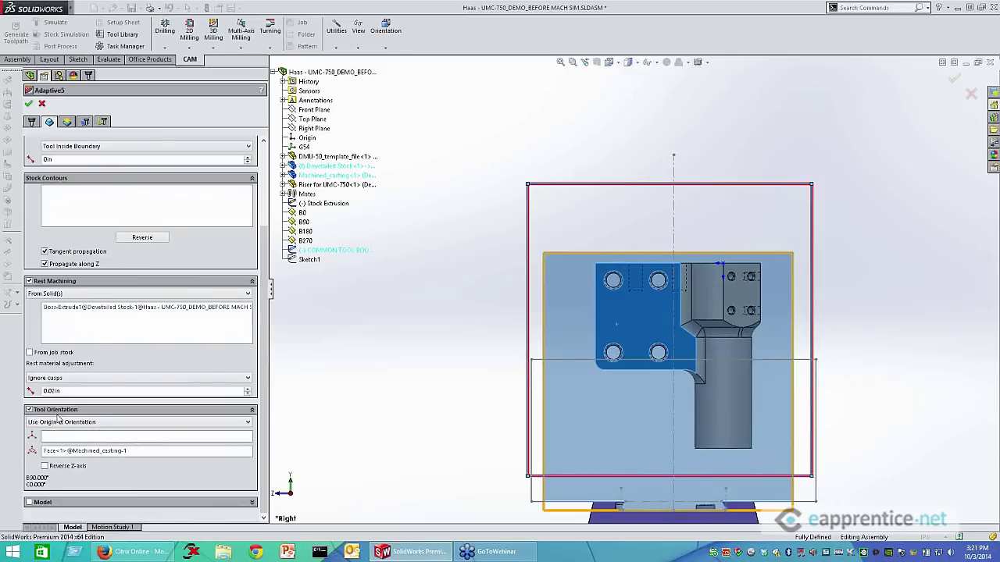
pyautogui.click(67, 123)
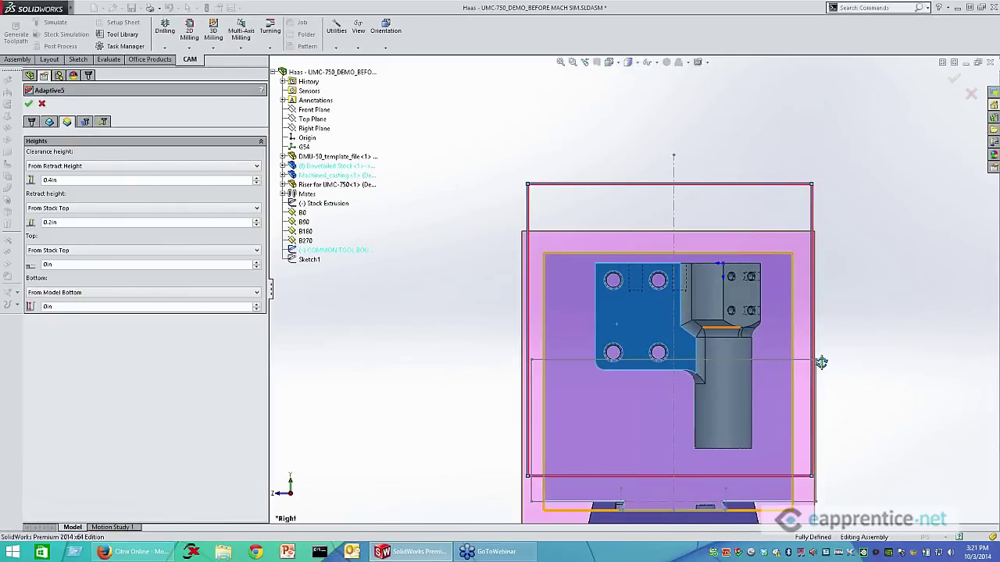
pyautogui.moveTo(822, 362); pyautogui.dragTo(656, 236, button='middle')
pyautogui.scroll(4, 656, 237)
pyautogui.scroll(-4, 781, 404)
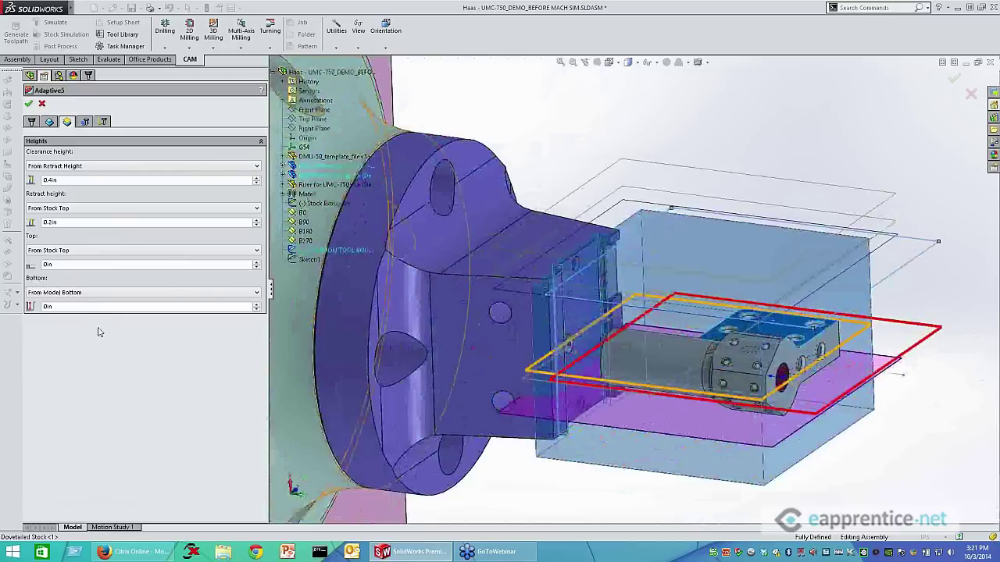
pyautogui.click(72, 293)
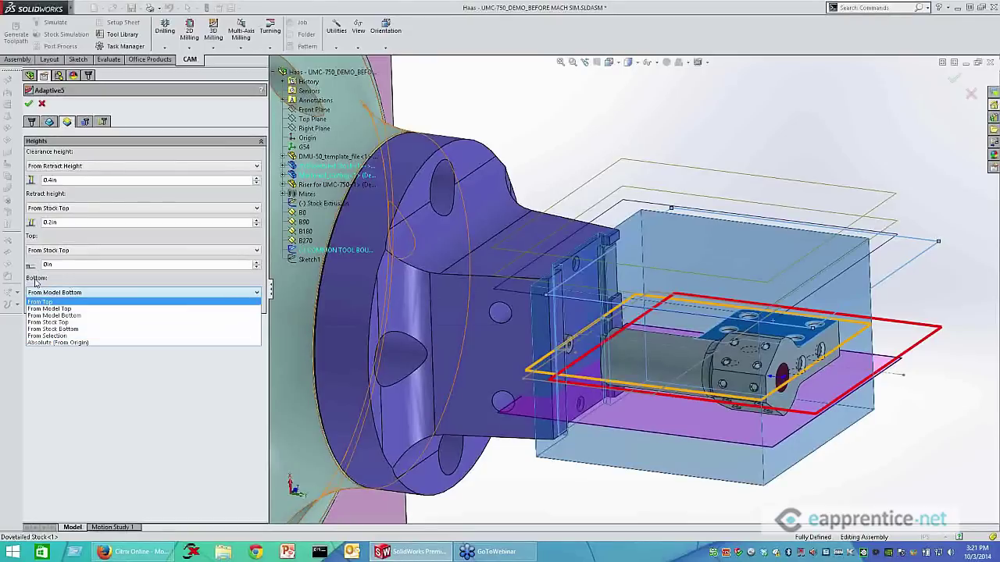
pyautogui.click(72, 336)
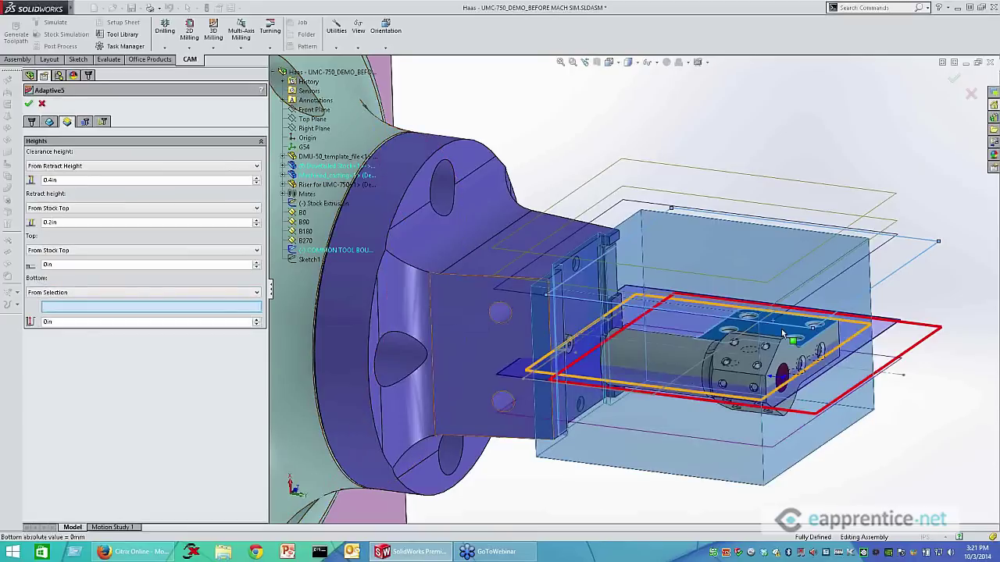
pyautogui.scroll(-5, 866, 351)
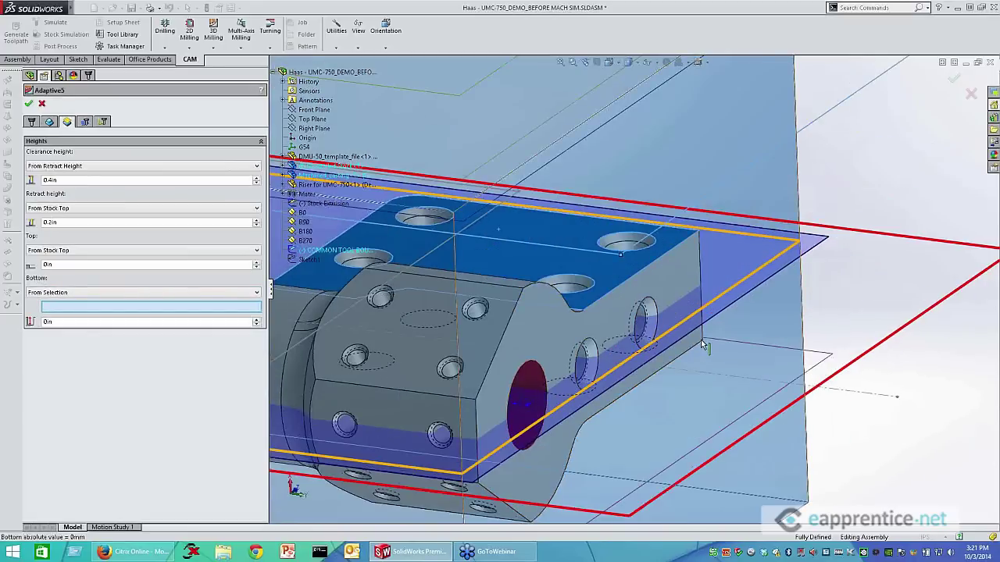
pyautogui.click(703, 344)
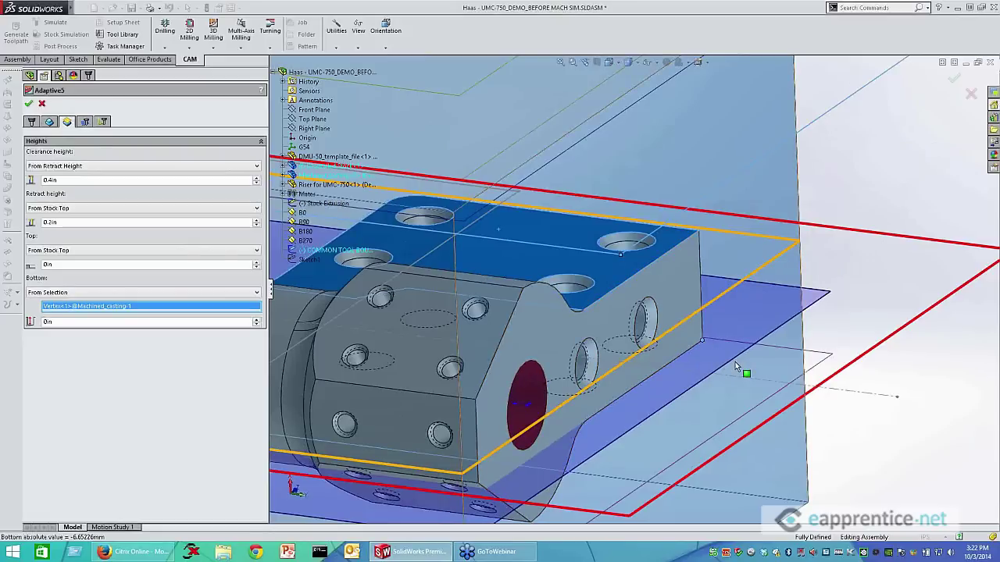
# Examine the bottom and top height planes against the casting and the dovetailed stock
pyautogui.scroll(3, 627, 290)
pyautogui.scroll(2, 658, 322)
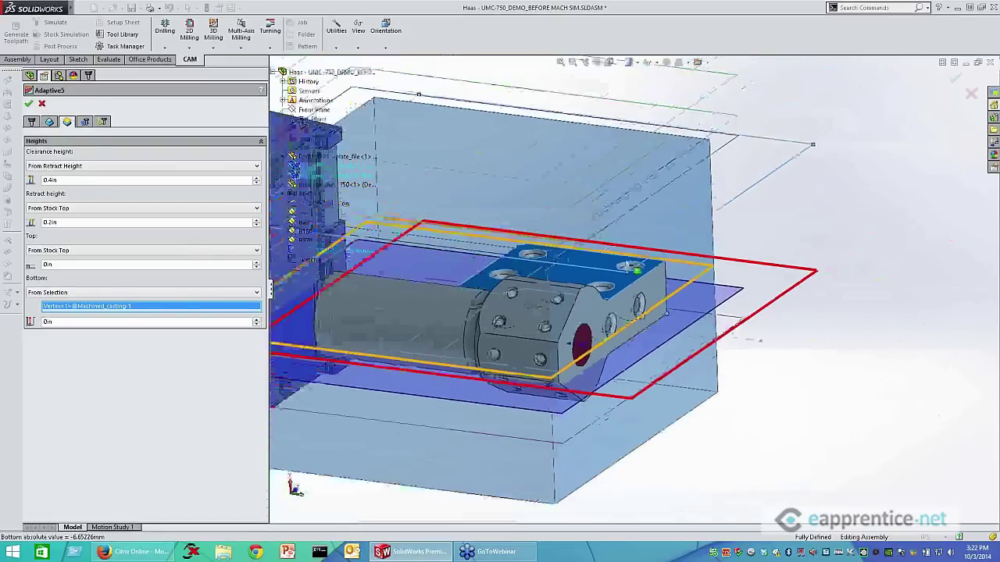
pyautogui.scroll(-2, 658, 321)
pyautogui.scroll(-2, 658, 322)
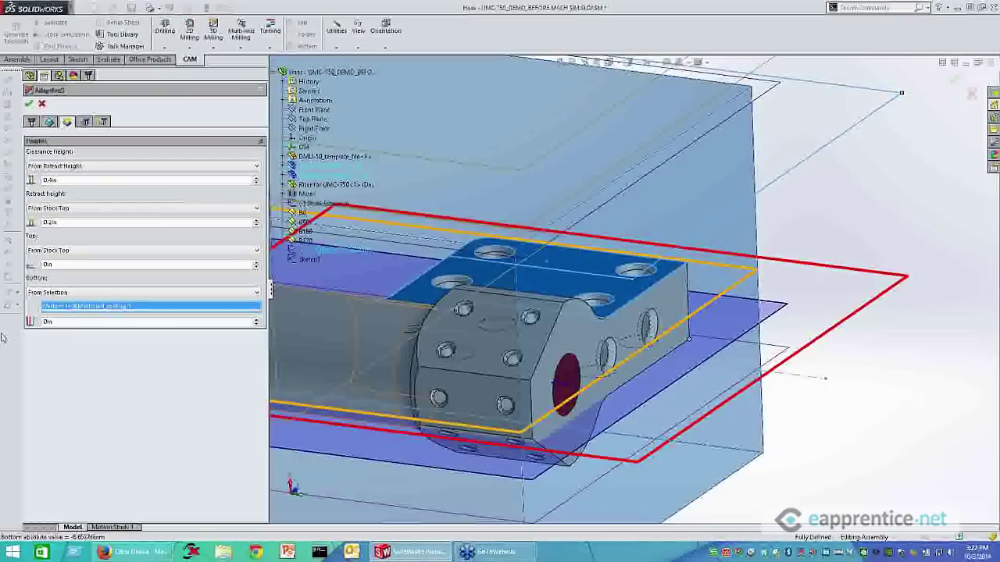
pyautogui.click(68, 265)
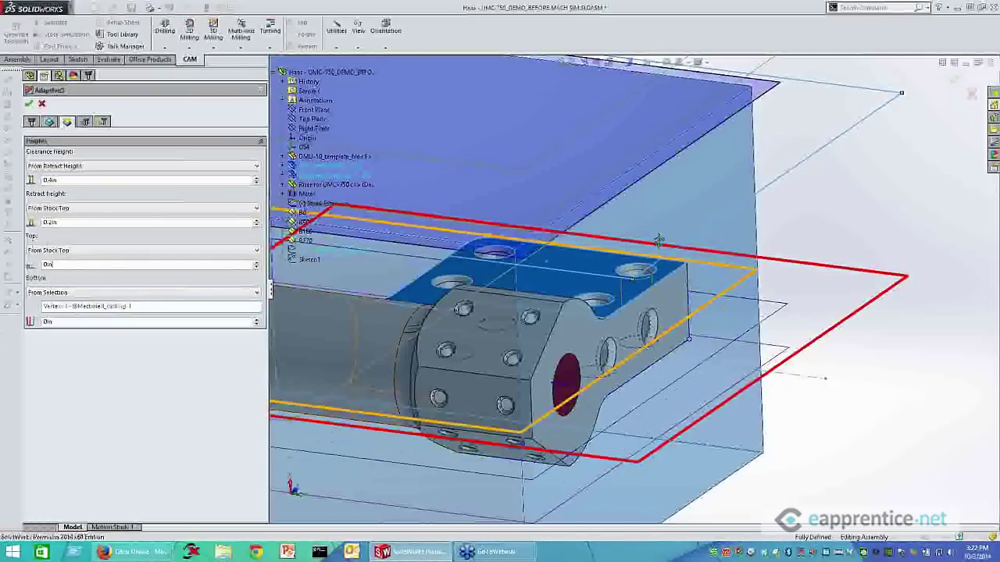
pyautogui.moveTo(658, 240); pyautogui.dragTo(660, 225, button='middle')
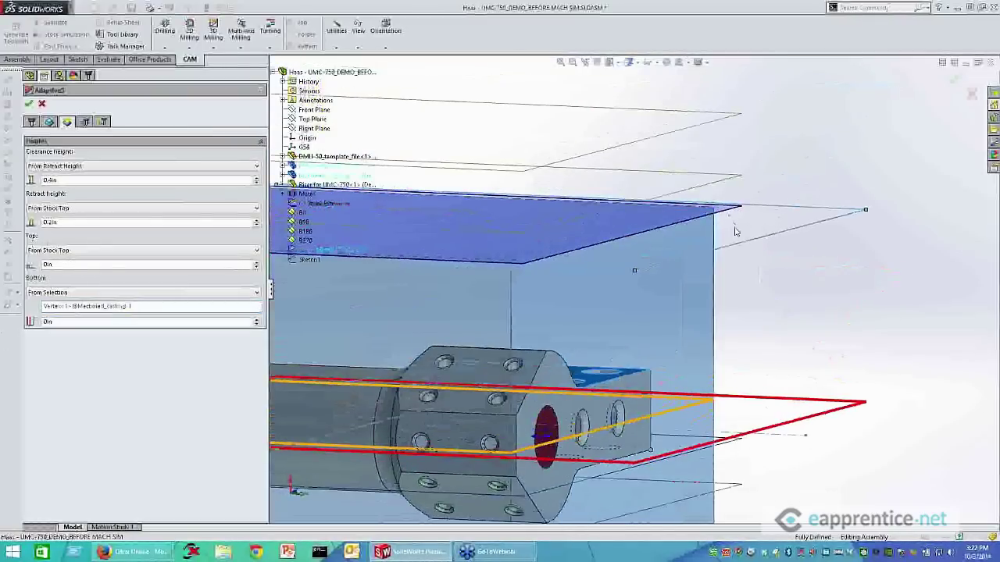
pyautogui.scroll(2, 710, 283)
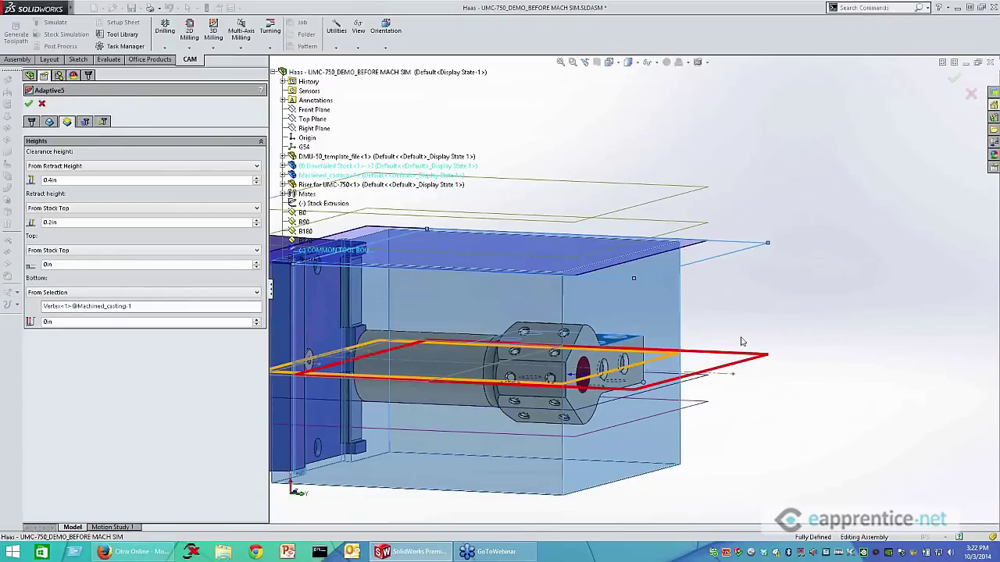
# Set the clearance height to 3 in from the retract height and inspect its plane above the stock
pyautogui.click(75, 223)
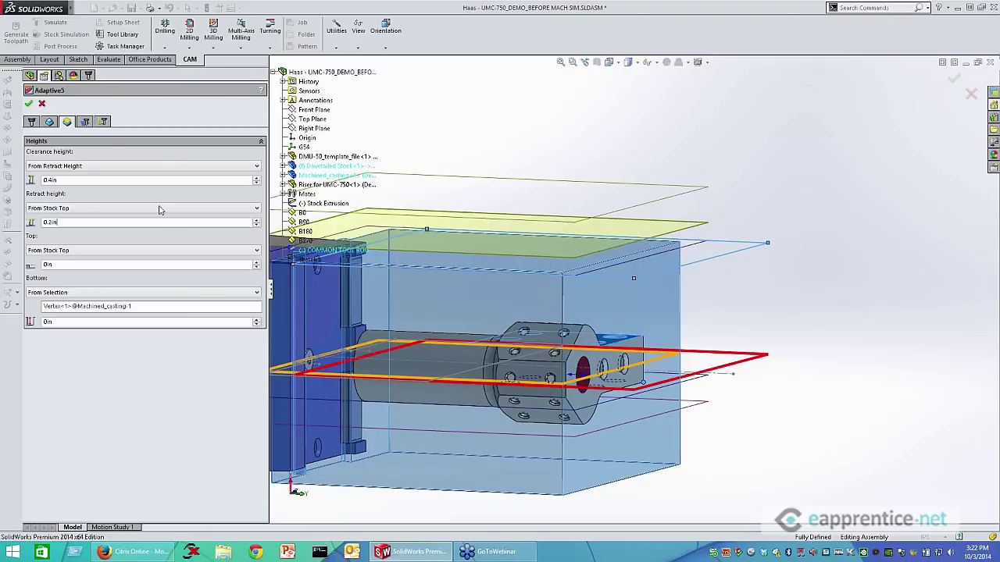
pyautogui.doubleClick(49, 180)
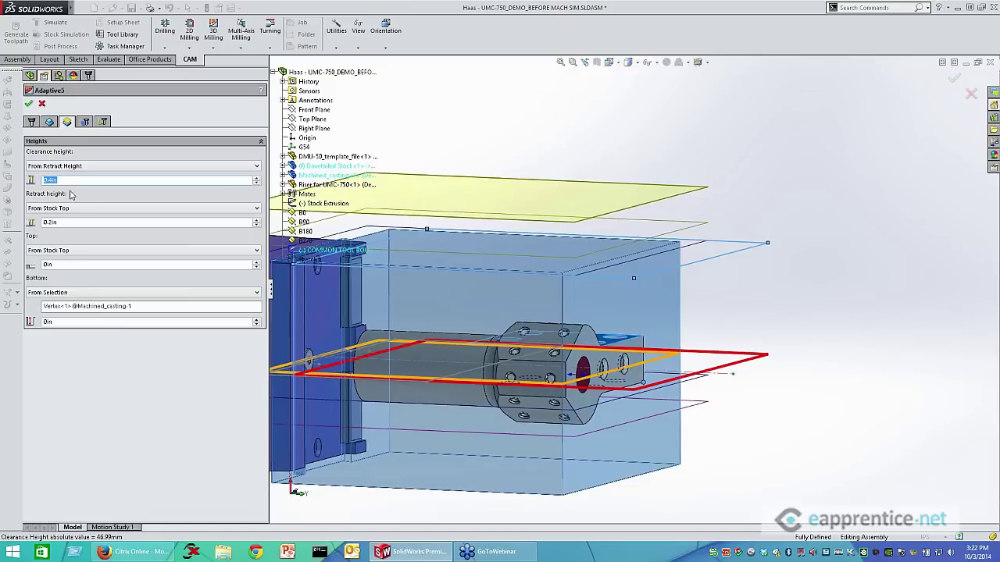
pyautogui.write('1')
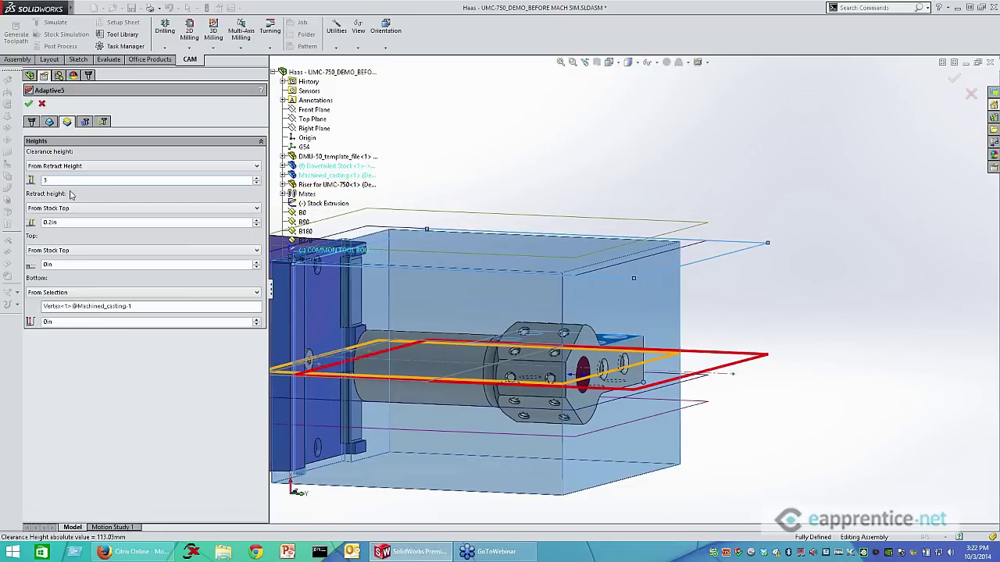
pyautogui.scroll(4, 633, 223)
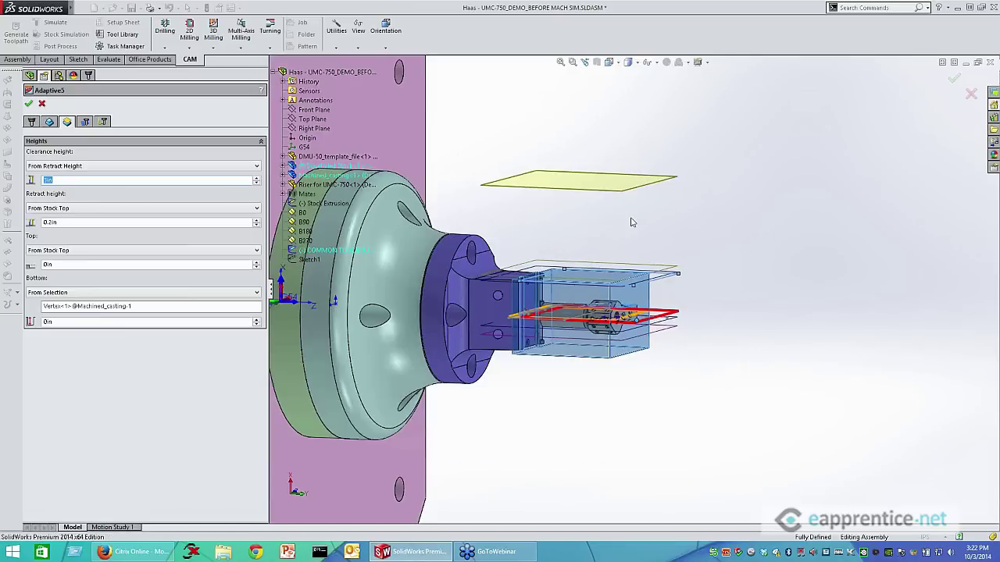
pyautogui.moveTo(632, 223); pyautogui.dragTo(652, 182, button='middle')
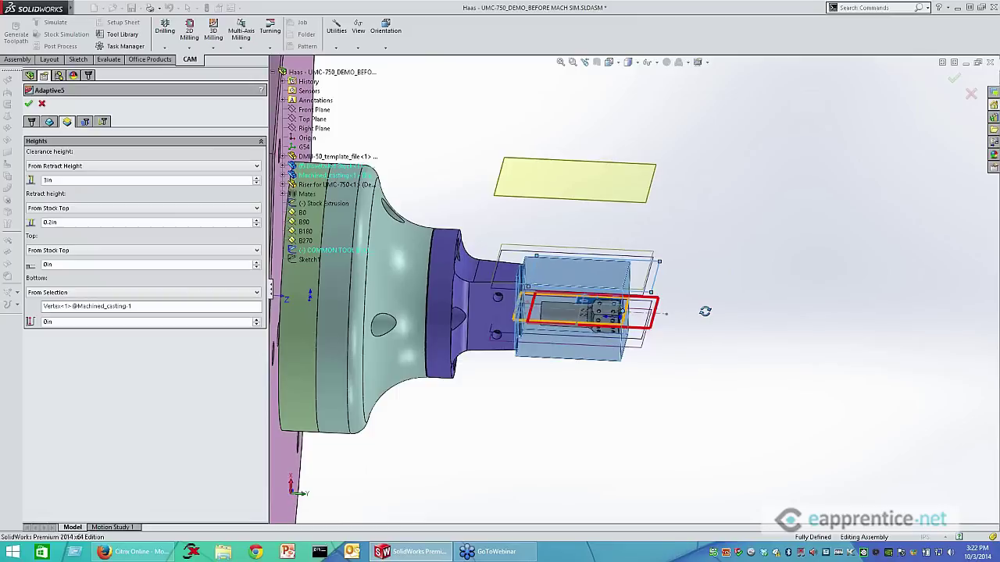
# Set the adaptive operation's optimal load with the expression tool_diameter * 0.2
pyautogui.moveTo(705, 311); pyautogui.dragTo(607, 221, button='middle')
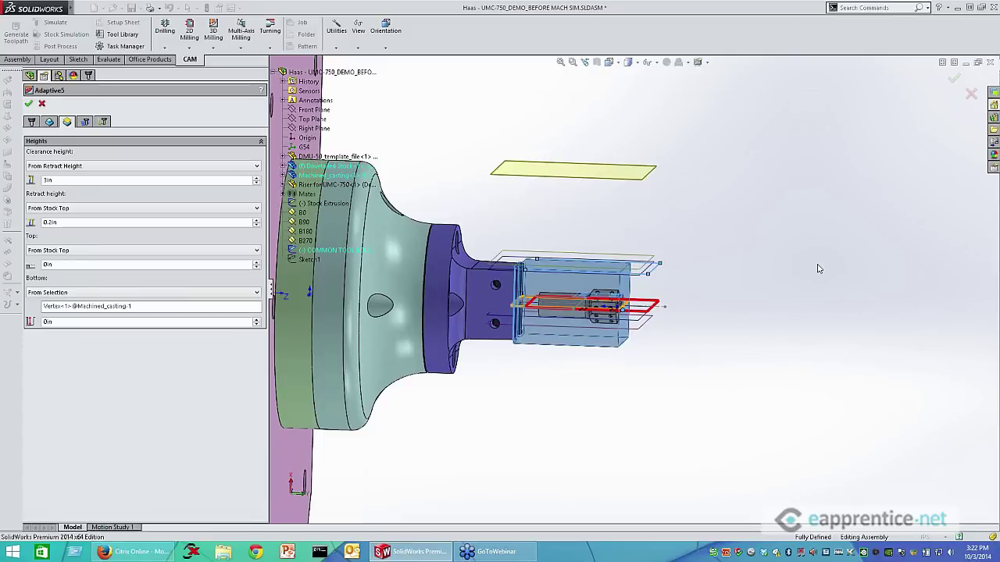
pyautogui.click(85, 123)
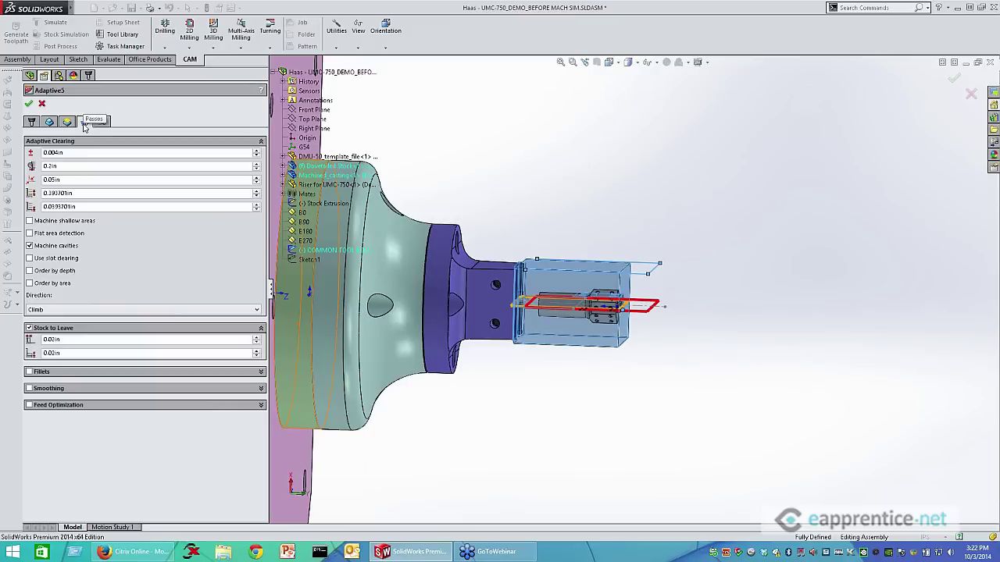
pyautogui.doubleClick(67, 166)
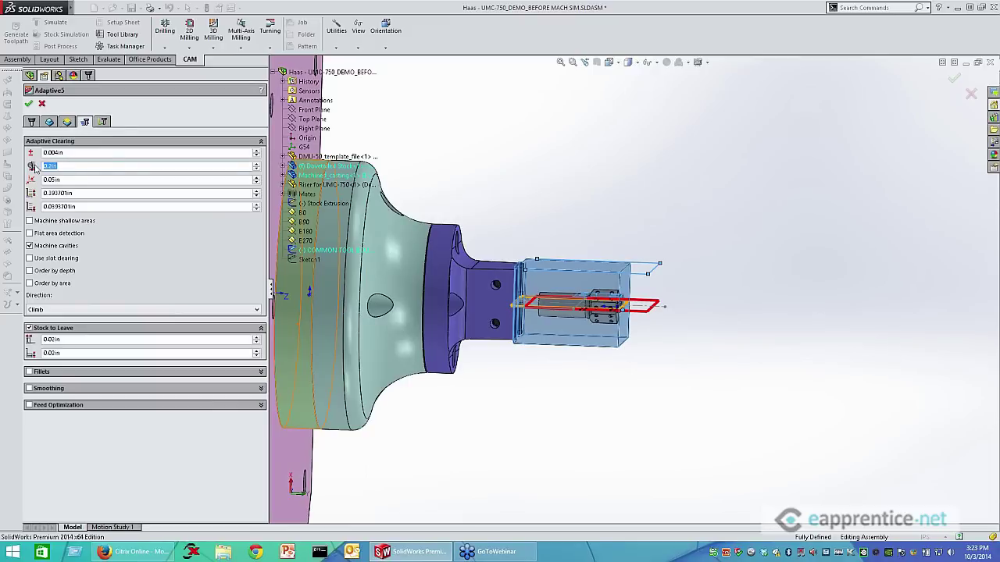
pyautogui.moveTo(35, 167)
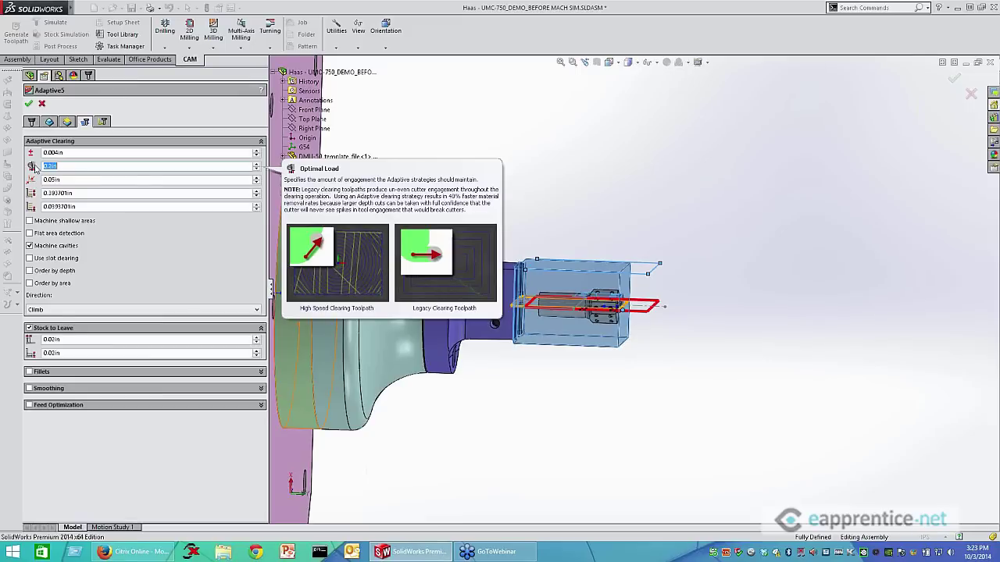
pyautogui.click(70, 166)
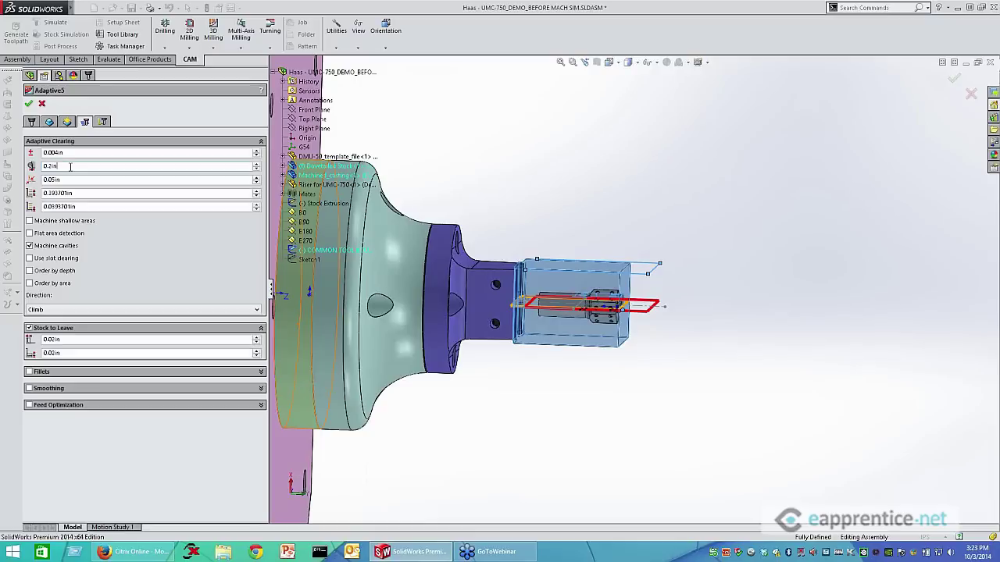
pyautogui.rightClick(71, 167)
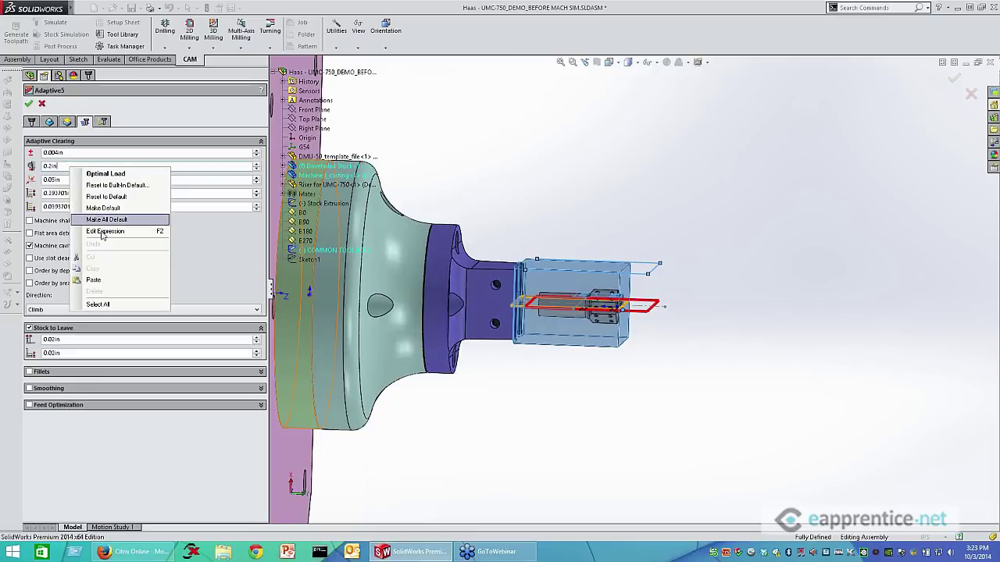
pyautogui.click(101, 231)
pyautogui.click(382, 207)
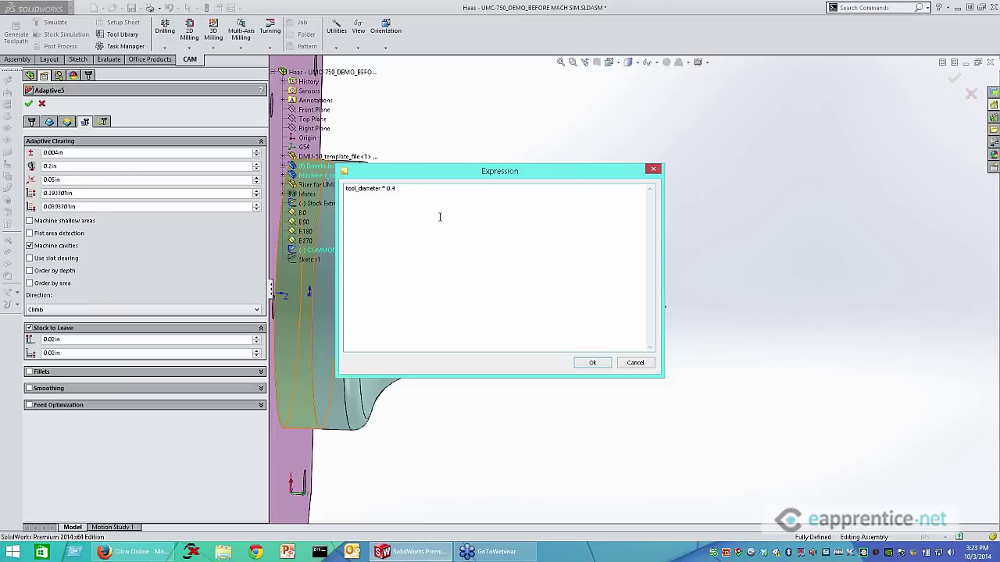
pyautogui.press('BackSpace')
pyautogui.write('2')
pyautogui.click(591, 362)
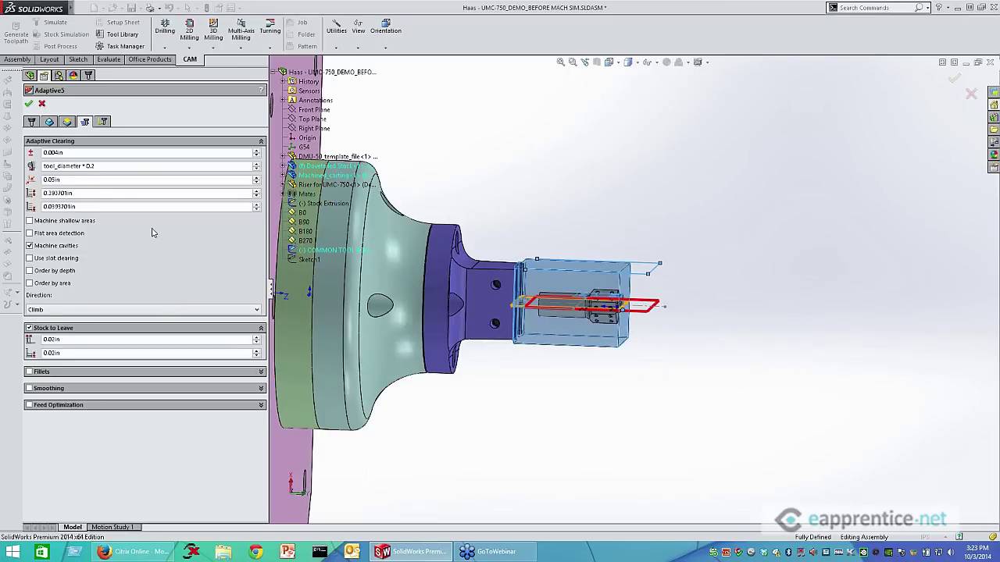
pyautogui.click(112, 166)
pyautogui.doubleClick(111, 166)
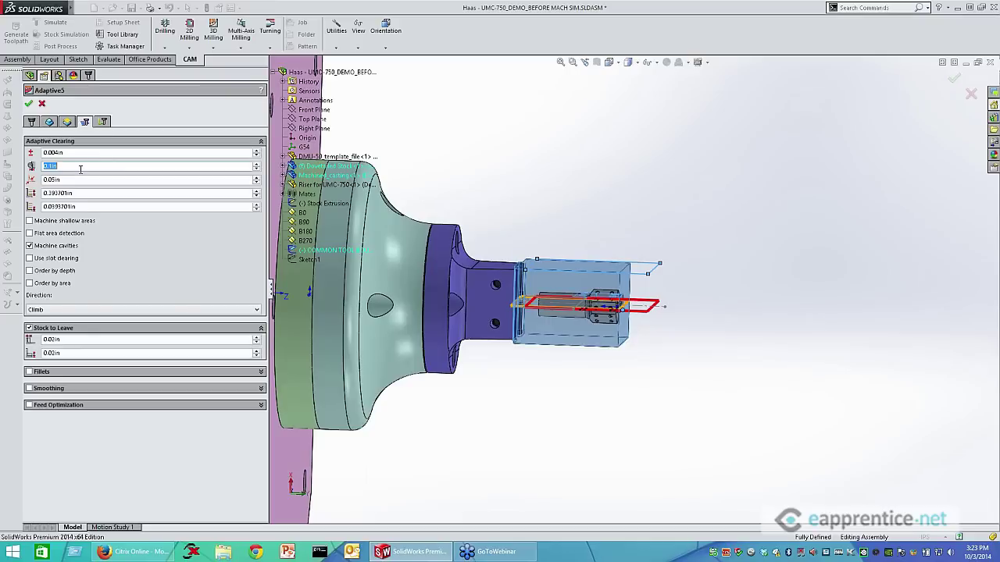
pyautogui.click(95, 179)
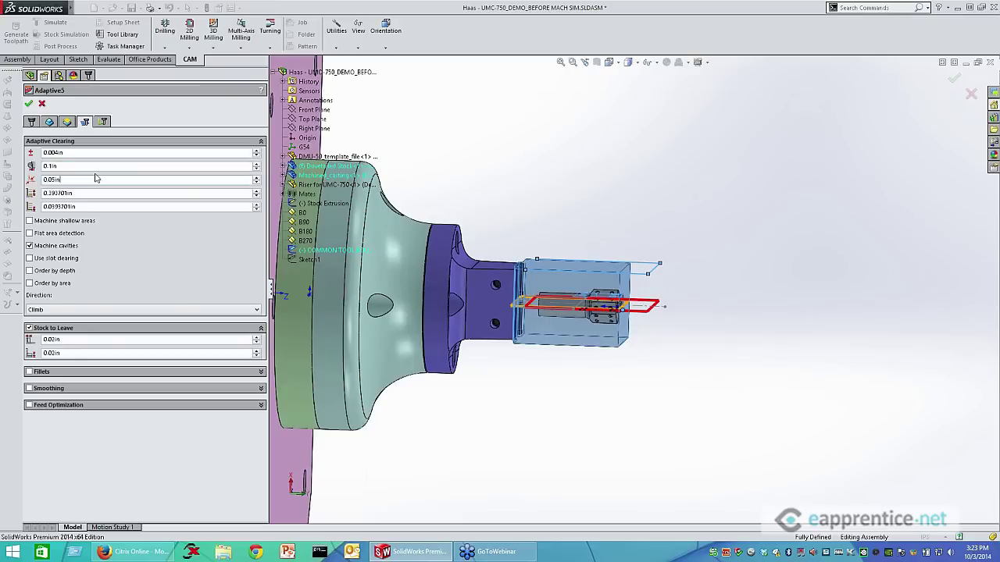
# Enable flat area detection and machining of shallow areas, review the linking settings, and accept the adaptive operation
pyautogui.click(60, 234)
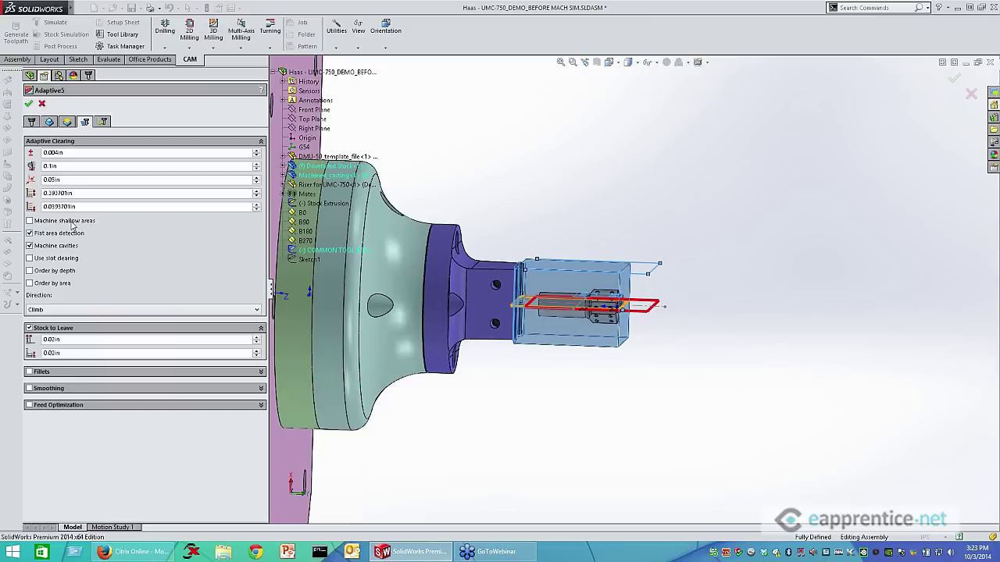
pyautogui.click(47, 223)
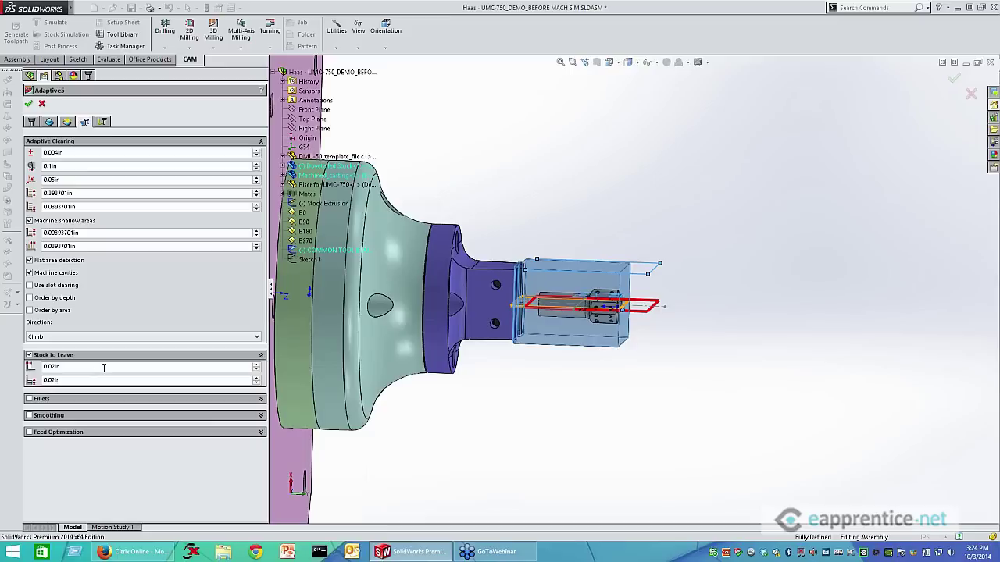
pyautogui.click(104, 122)
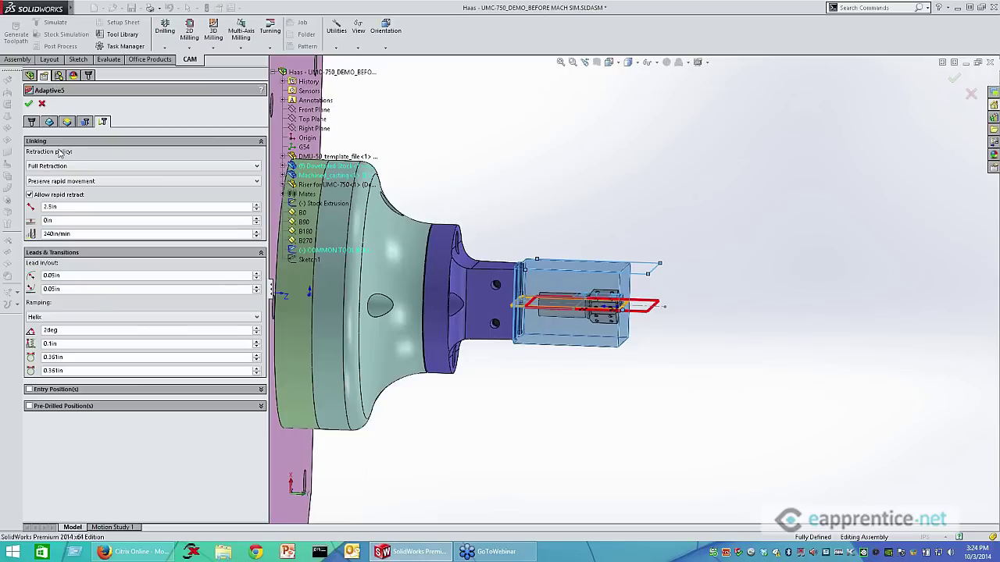
pyautogui.click(29, 105)
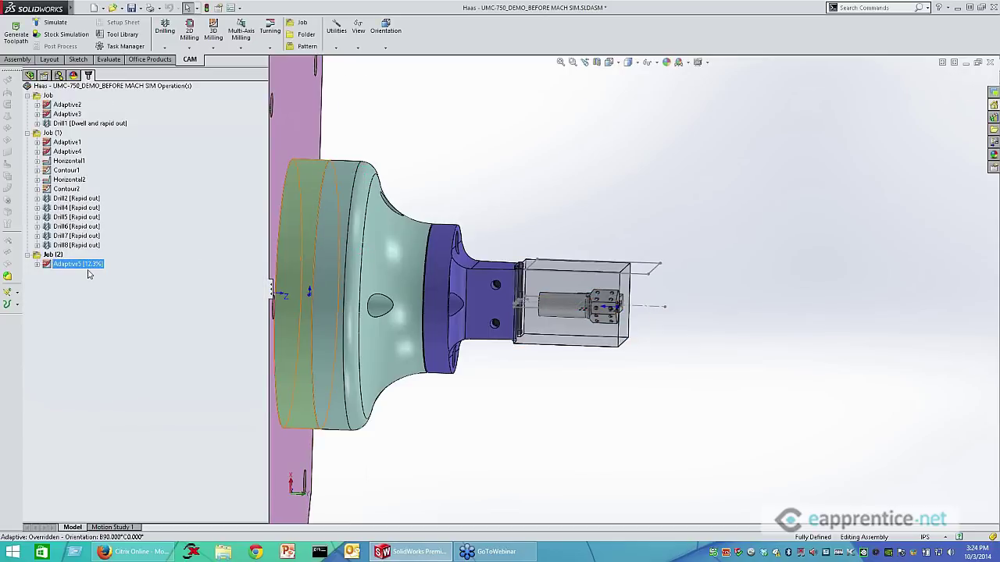
# Inspect the generated adaptive toolpath around the casting and stock
pyautogui.moveTo(596, 395); pyautogui.dragTo(591, 413, button='middle')
pyautogui.scroll(-2, 576, 286)
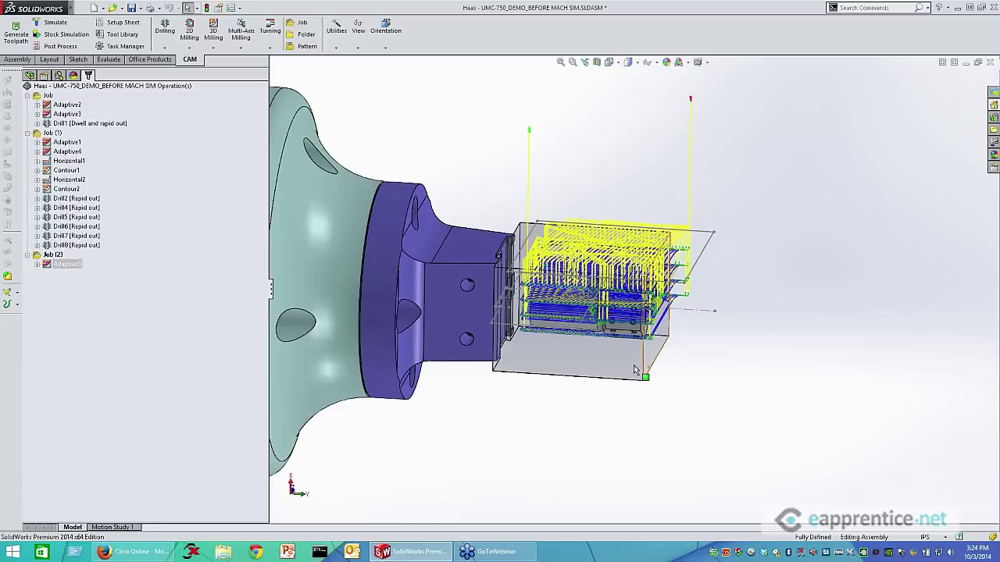
pyautogui.moveTo(618, 418); pyautogui.dragTo(657, 355, button='middle')
pyautogui.scroll(2, 657, 355)
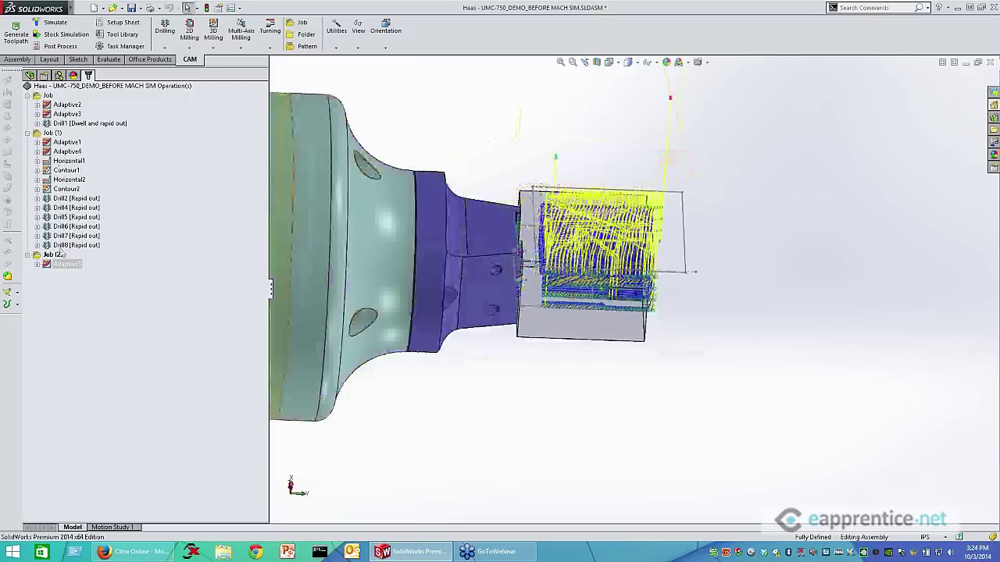
# Select Job (1) and show its stock and the fixture close up in the Trimetric view
pyautogui.click(51, 132)
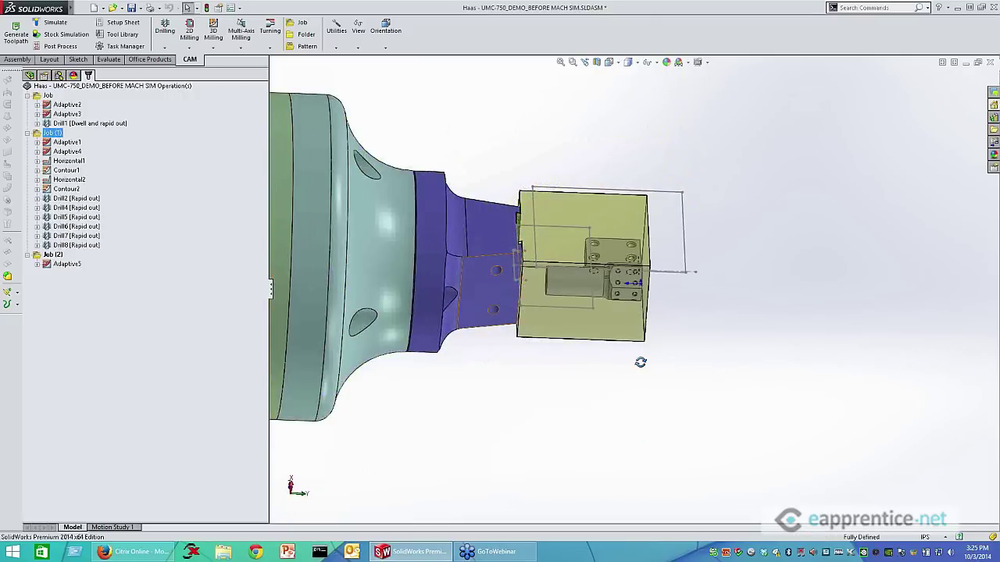
pyautogui.moveTo(641, 362); pyautogui.dragTo(500, 366, button='middle')
pyautogui.moveTo(590, 344); pyautogui.dragTo(617, 117, button='middle')
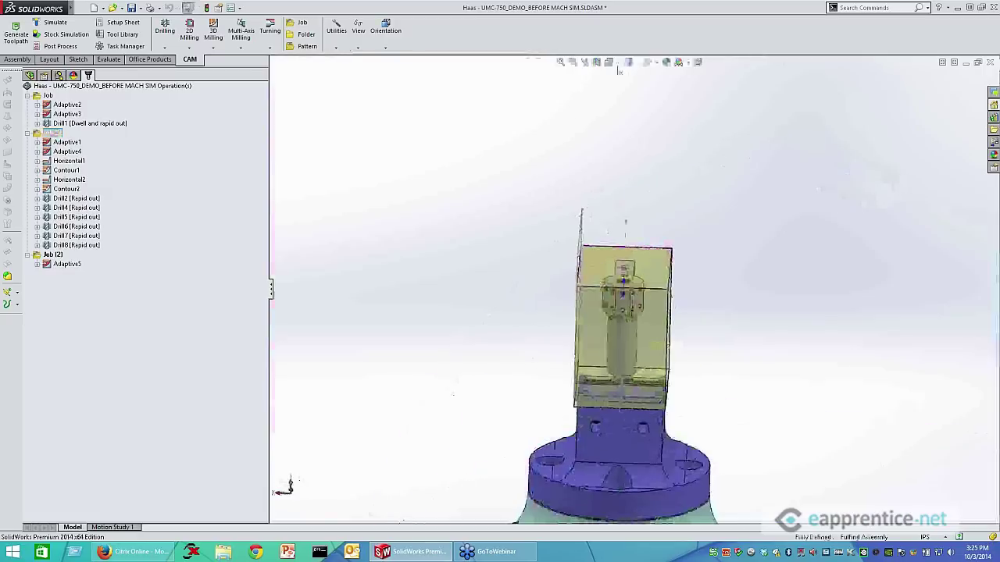
pyautogui.click(610, 63)
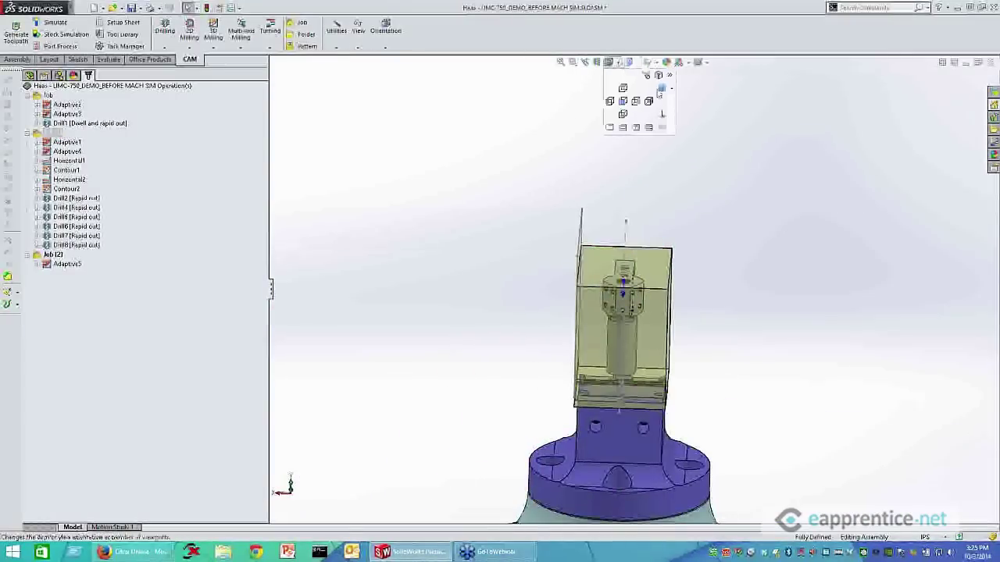
pyautogui.click(662, 88)
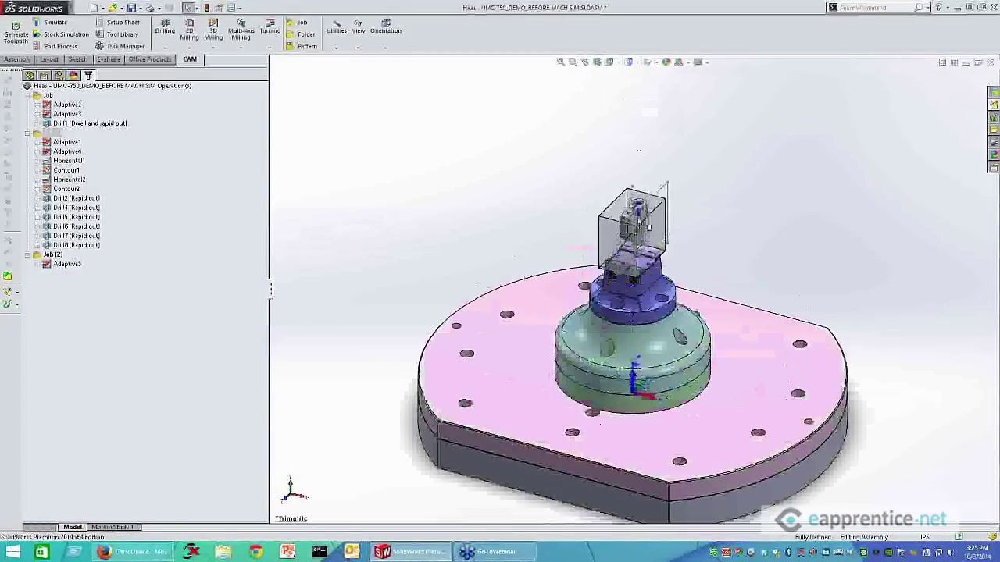
pyautogui.scroll(-3, 650, 254)
pyautogui.scroll(-2, 649, 254)
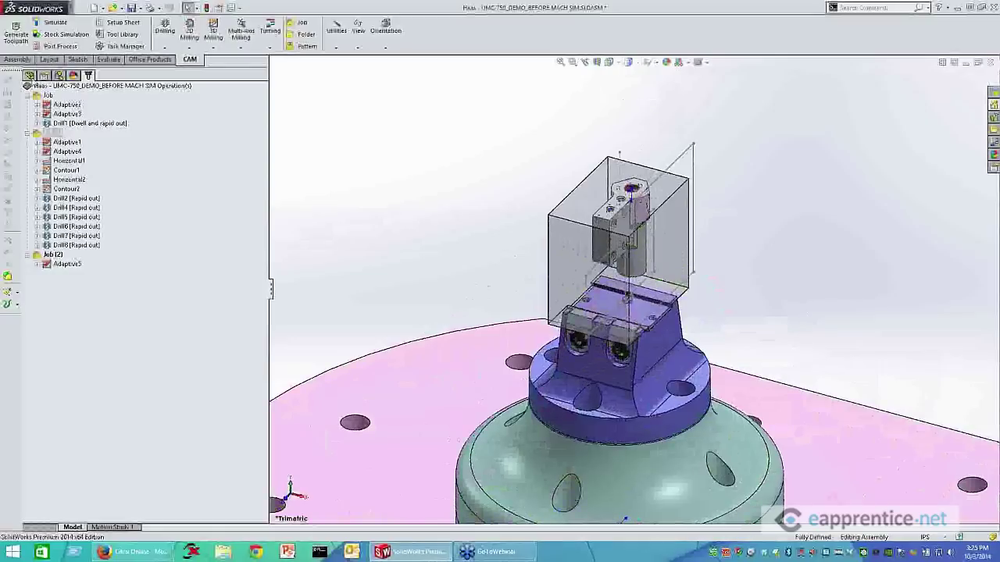
# Hide the COMMON TOOL BOUNDARY and Stock Extrusion sketches in the assembly
pyautogui.click(29, 75)
pyautogui.click(62, 278)
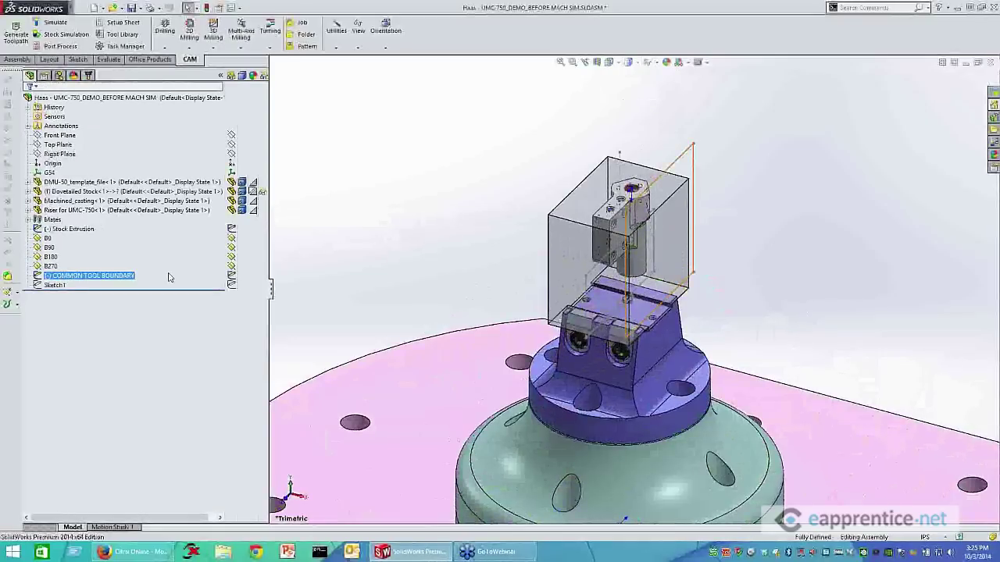
pyautogui.click(129, 277)
pyautogui.rightClick(136, 280)
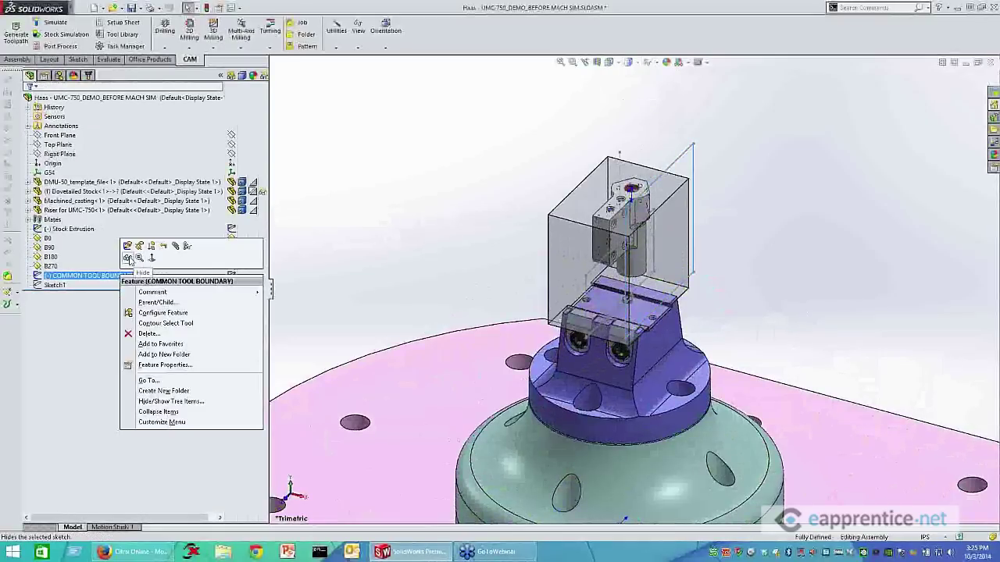
pyautogui.click(130, 259)
pyautogui.click(55, 285)
pyautogui.rightClick(63, 286)
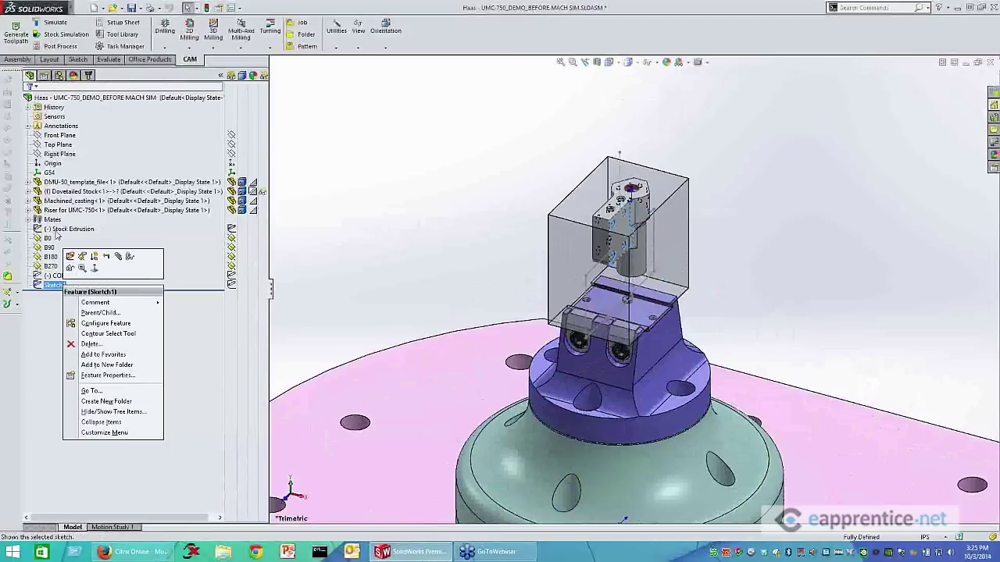
pyautogui.click(56, 234)
pyautogui.rightClick(57, 235)
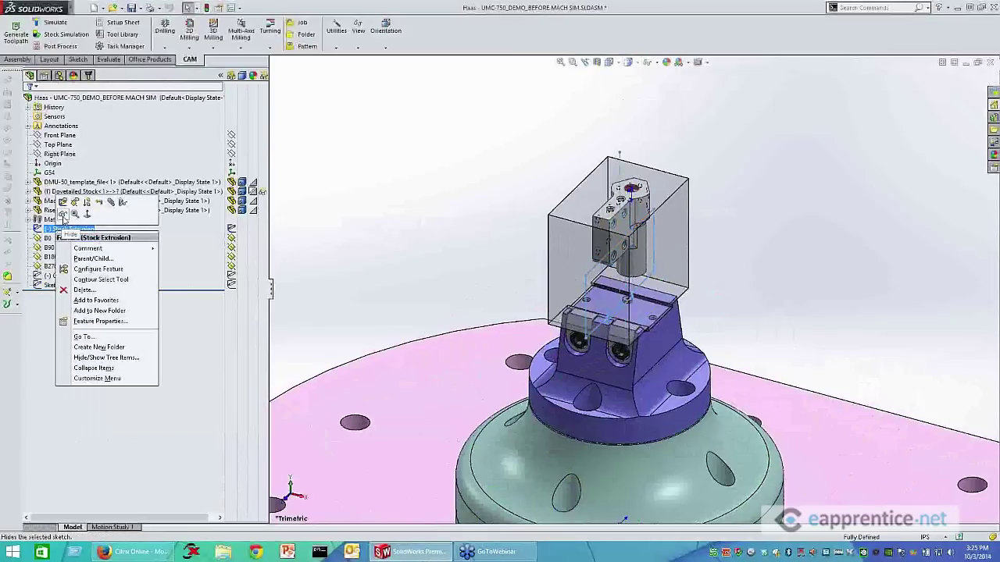
pyautogui.click(86, 217)
pyautogui.scroll(1, 703, 217)
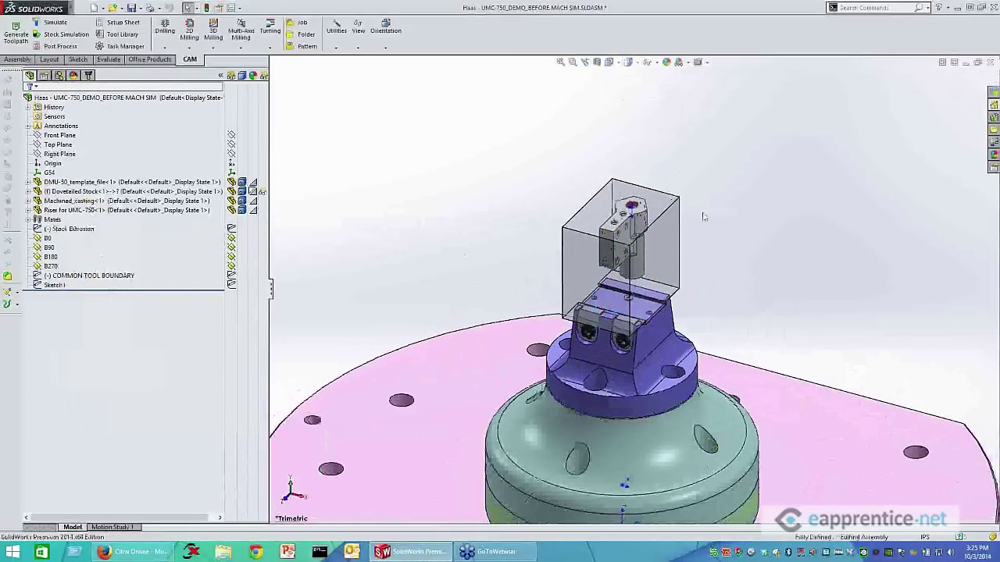
pyautogui.scroll(-3, 703, 217)
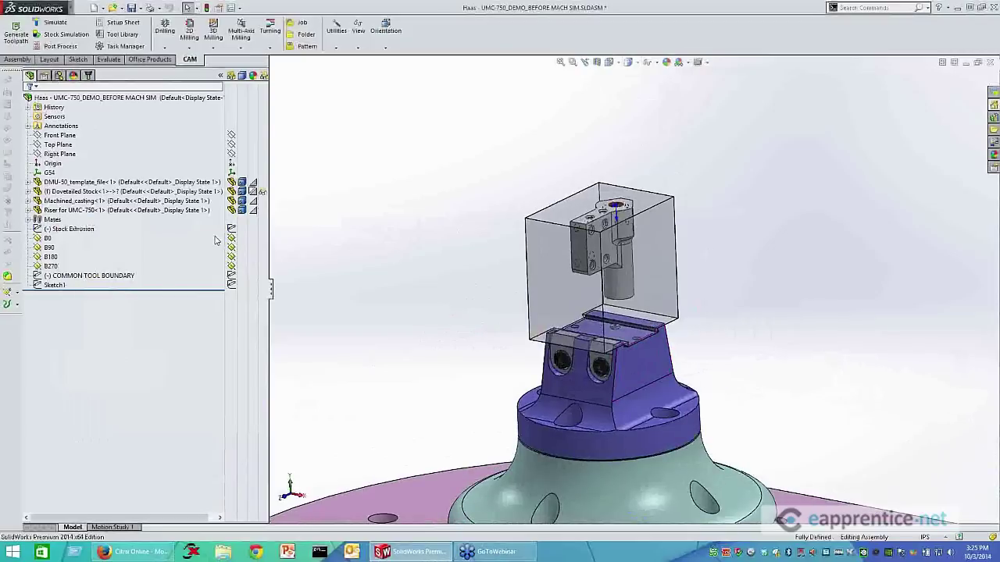
# Select all Job (1) operations from Adaptive1 through Drill8 and open them in Stock Simulation
pyautogui.click(88, 75)
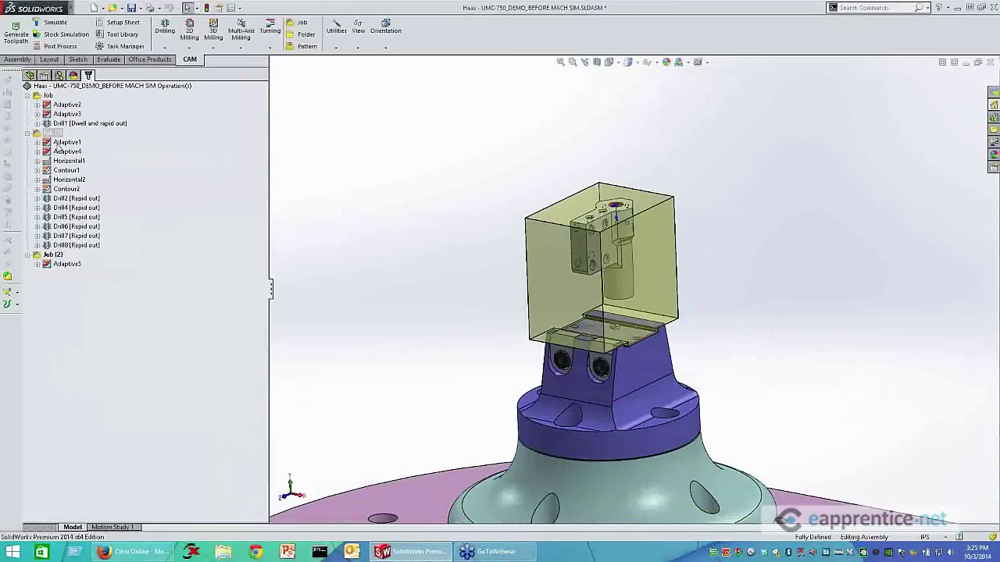
pyautogui.click(67, 142)
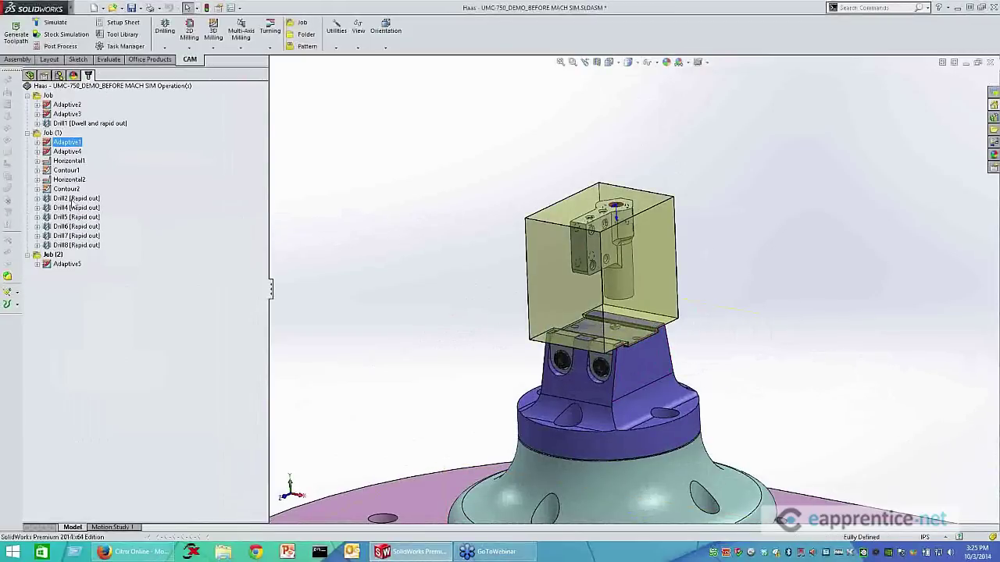
pyautogui.keyDown('shift'); pyautogui.click(69, 245); pyautogui.keyUp('shift')
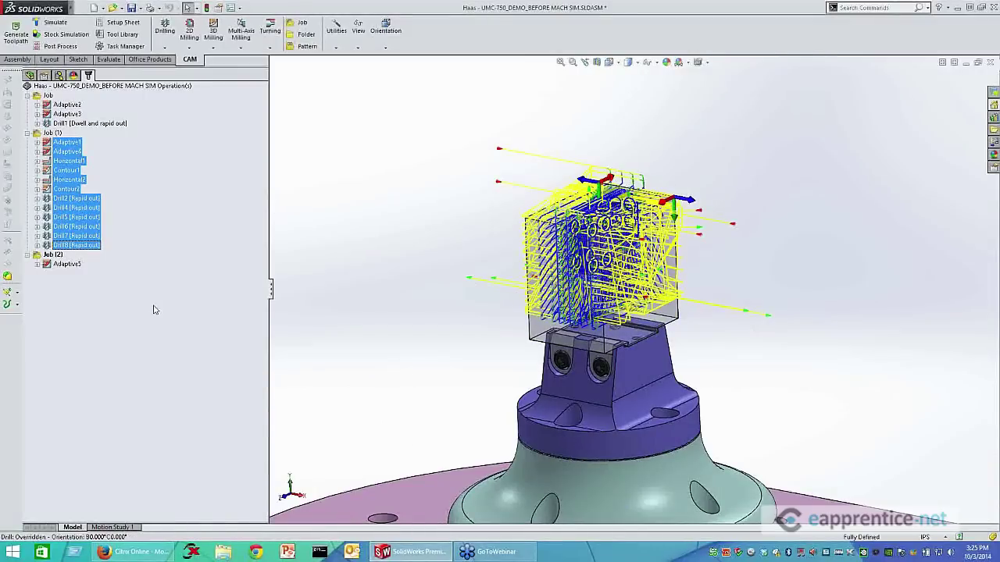
pyautogui.click(78, 36)
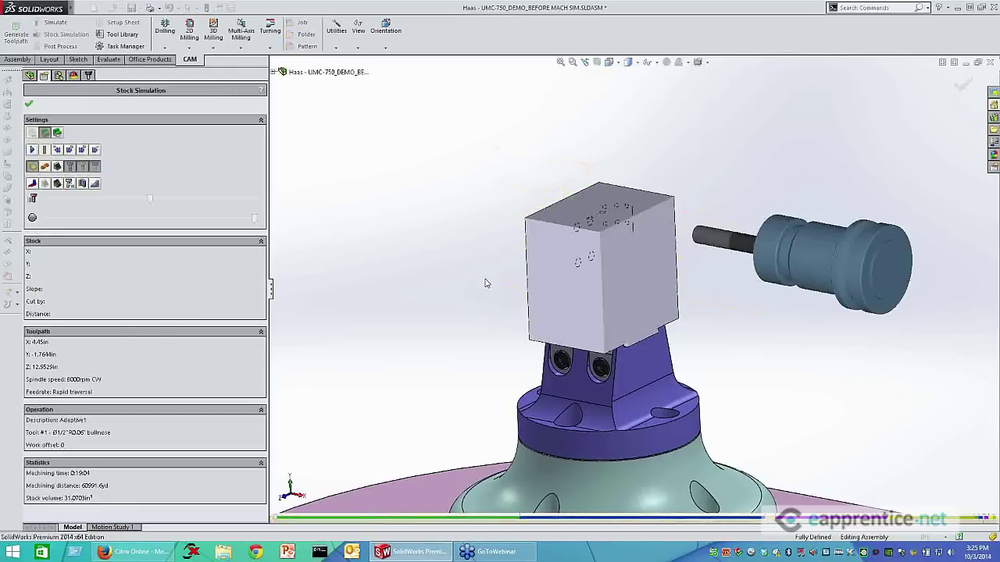
# Frame the stock, fixture and tool together and play the stock simulation
pyautogui.moveTo(489, 270); pyautogui.dragTo(494, 297, button='middle')
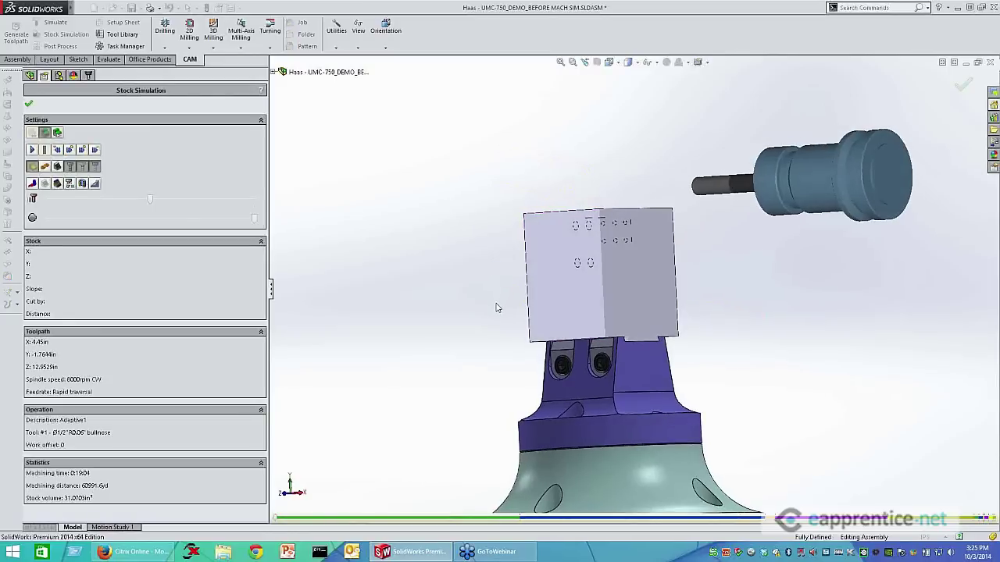
pyautogui.scroll(8, 495, 308)
pyautogui.scroll(-4, 639, 303)
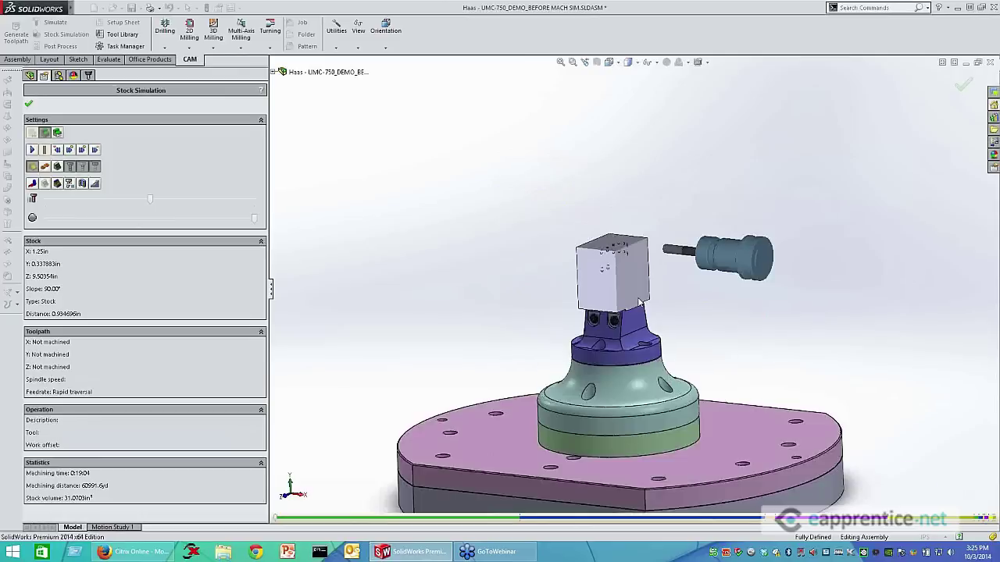
pyautogui.scroll(-2, 639, 303)
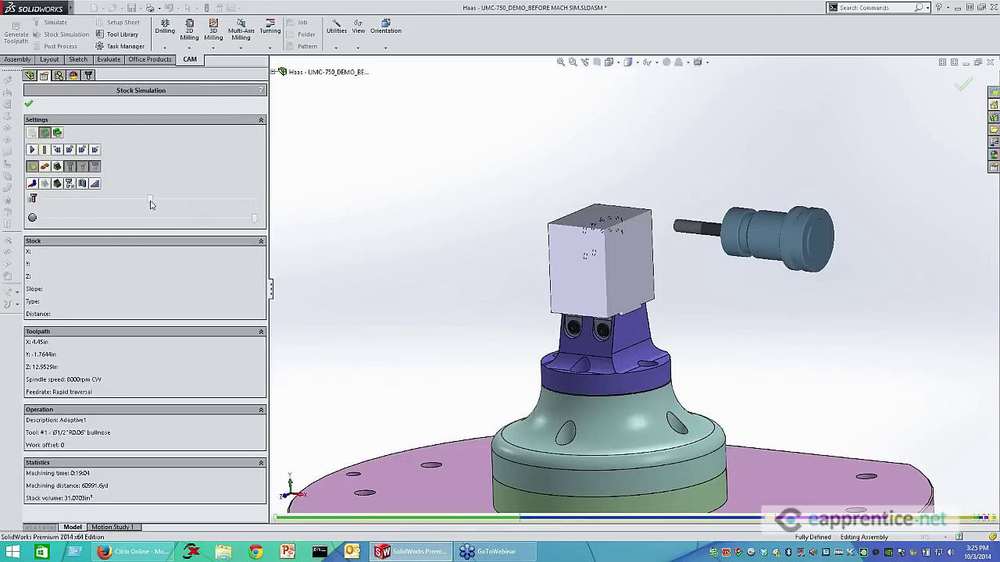
pyautogui.click(32, 150)
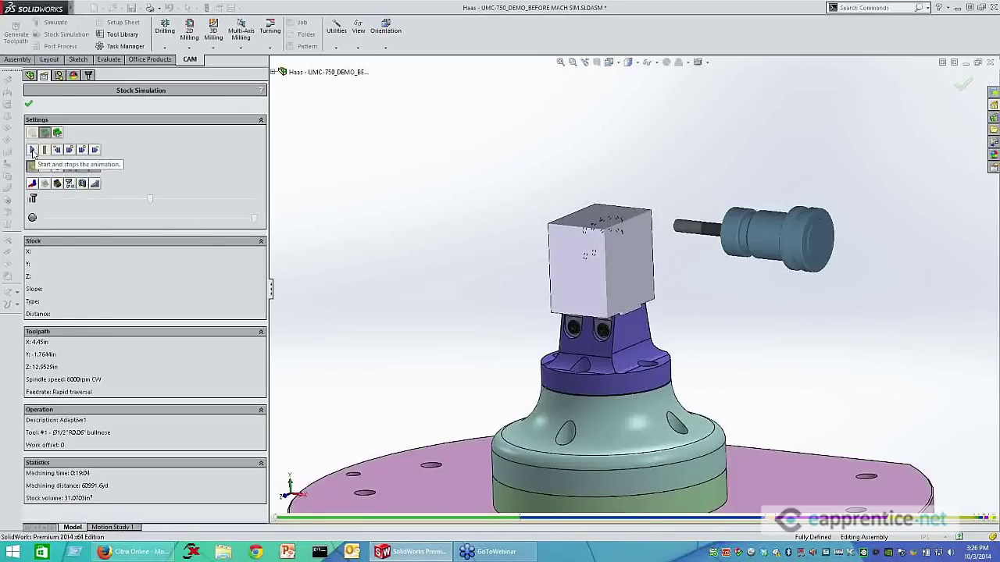
# Run the stock simulation and reduce its playback speed to the minimum to inspect the Adaptive4 cut up close
pyautogui.click(33, 151)
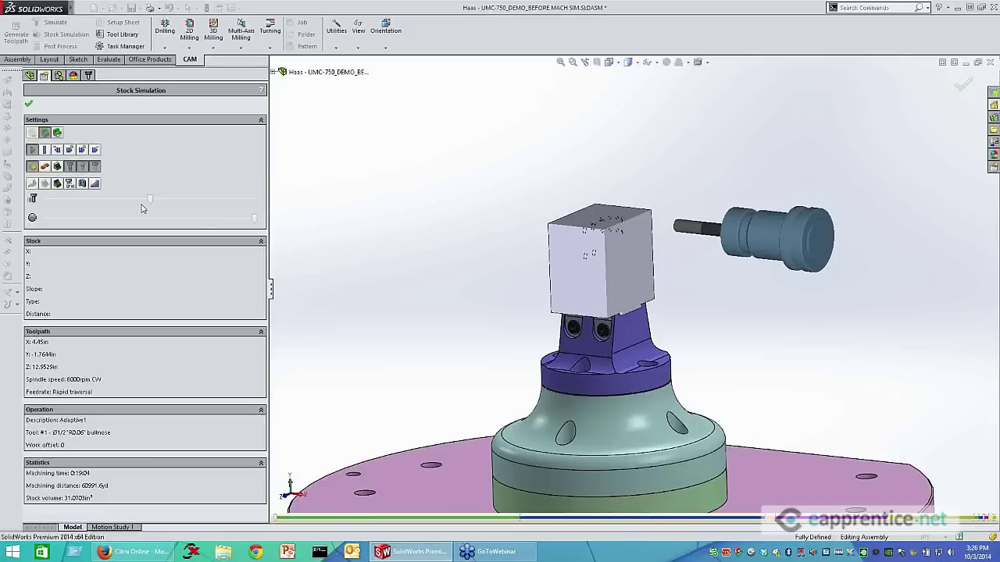
pyautogui.moveTo(142, 208); pyautogui.dragTo(59, 201)
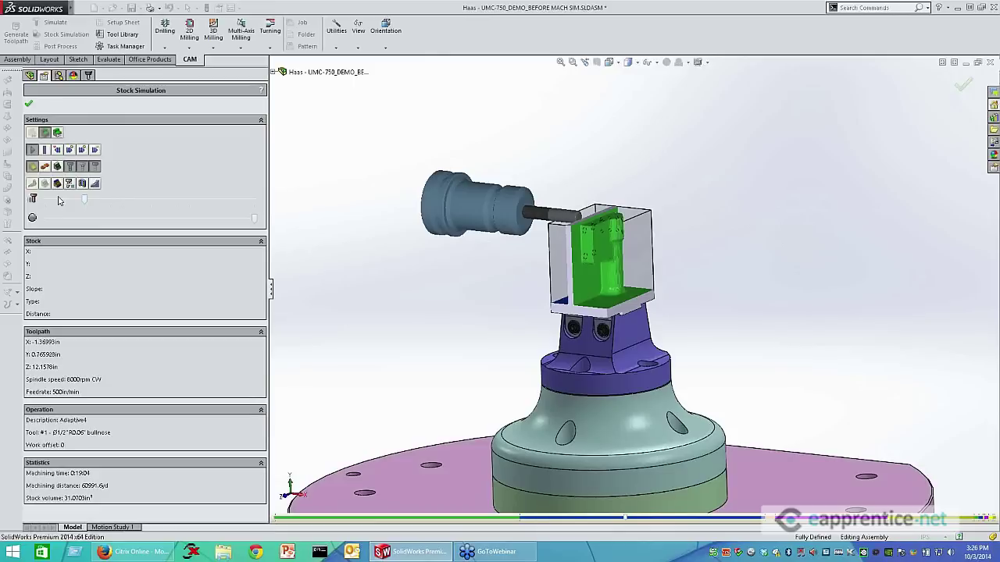
pyautogui.click(32, 166)
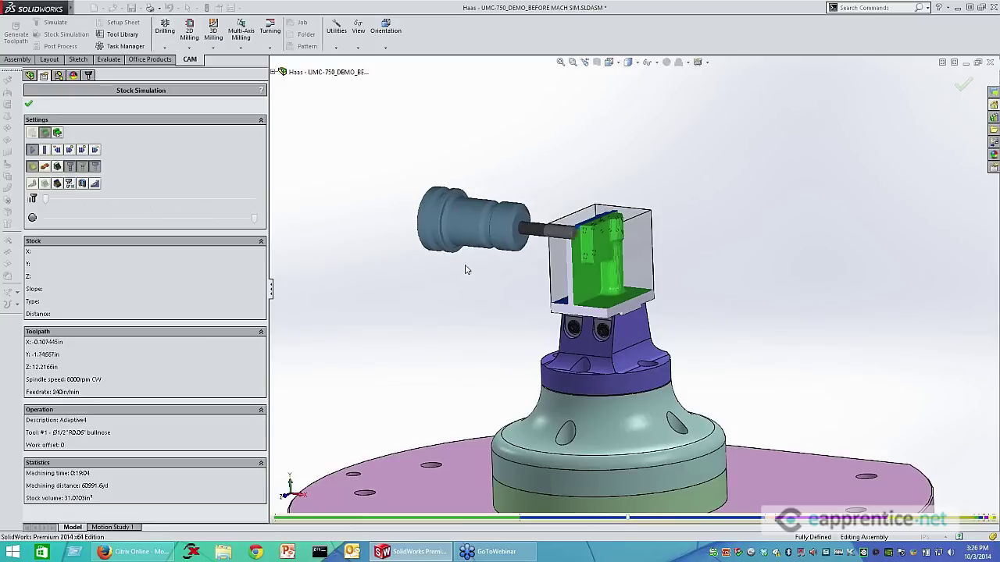
pyautogui.scroll(-3, 500, 282)
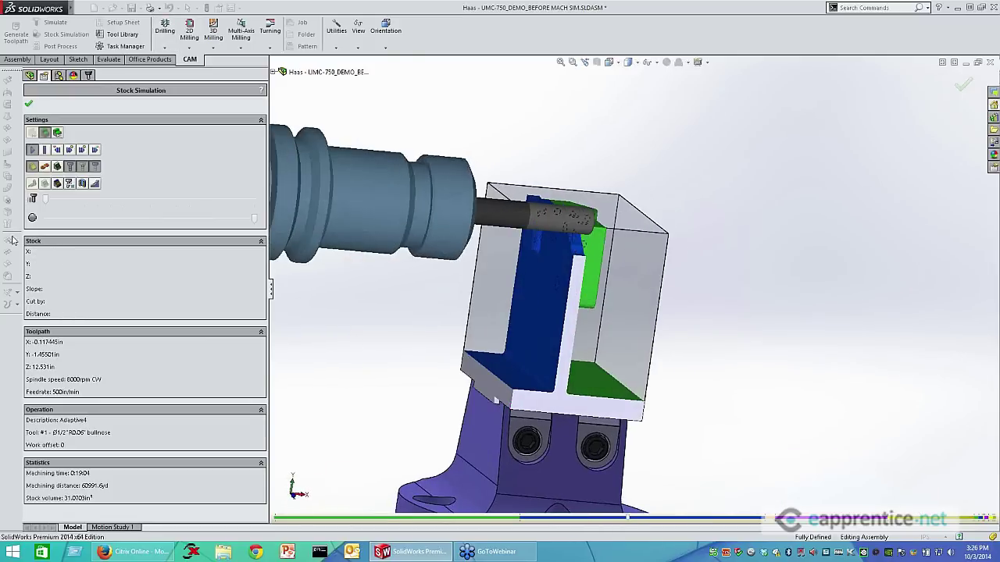
# Raise the playback speed moderately and examine how Adaptive4 clears material around the casting and its base
pyautogui.click(62, 199)
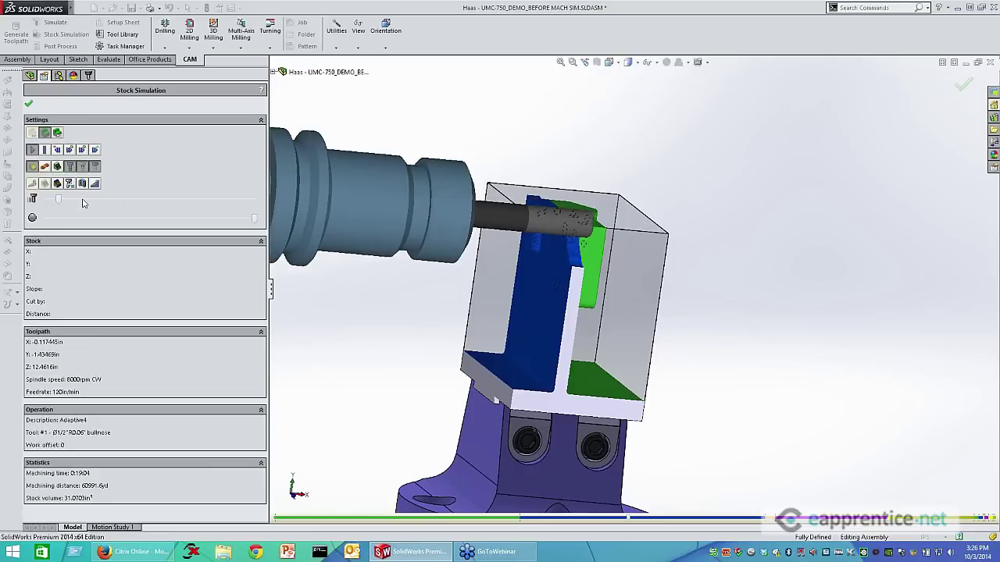
pyautogui.click(83, 200)
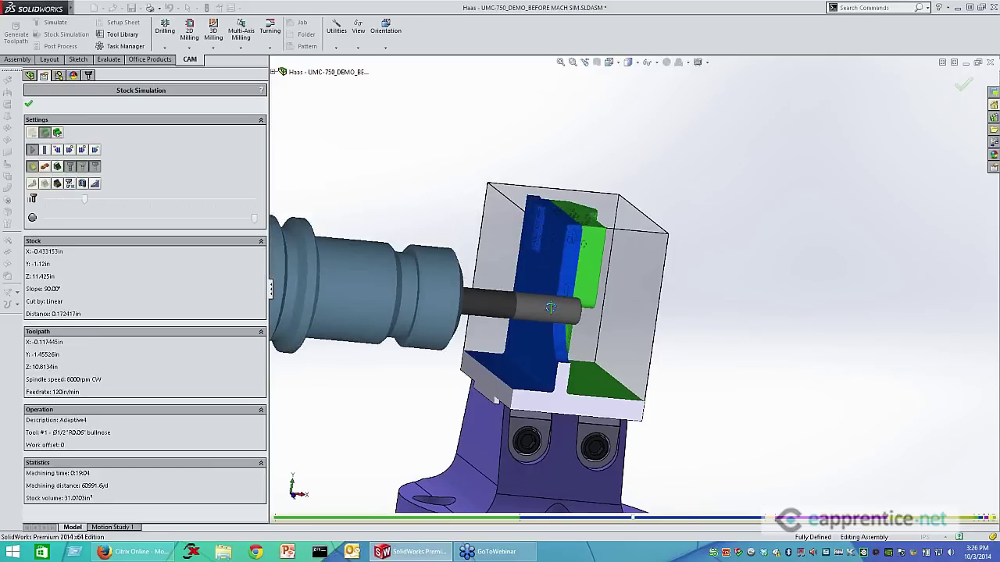
pyautogui.scroll(2, 615, 347)
pyautogui.click(580, 363)
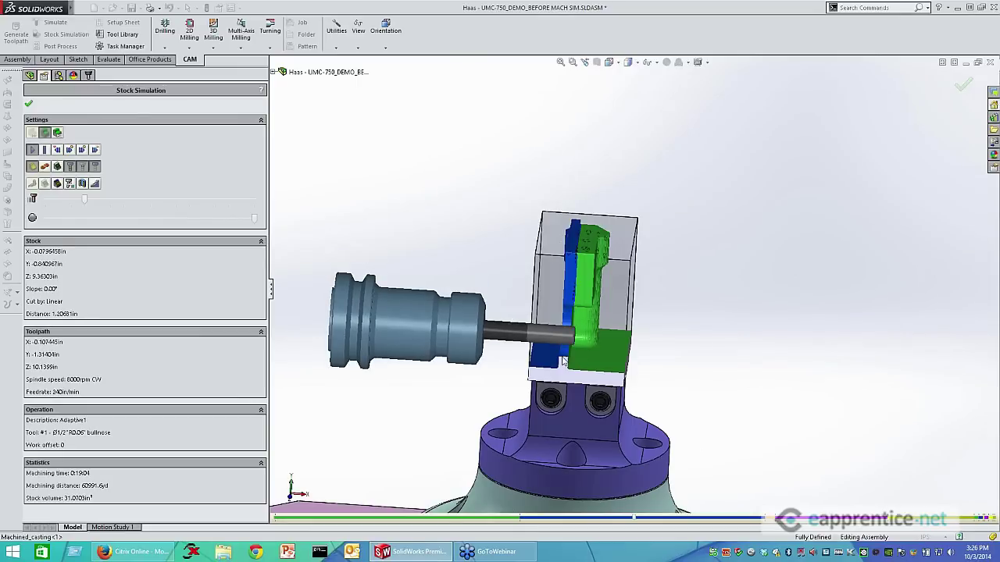
pyautogui.click(581, 255)
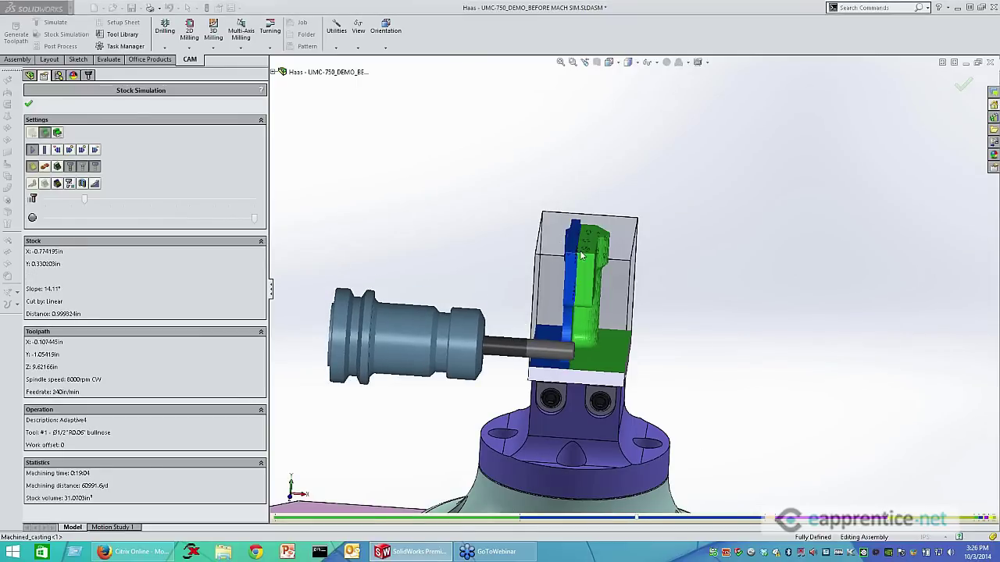
pyautogui.click(525, 331)
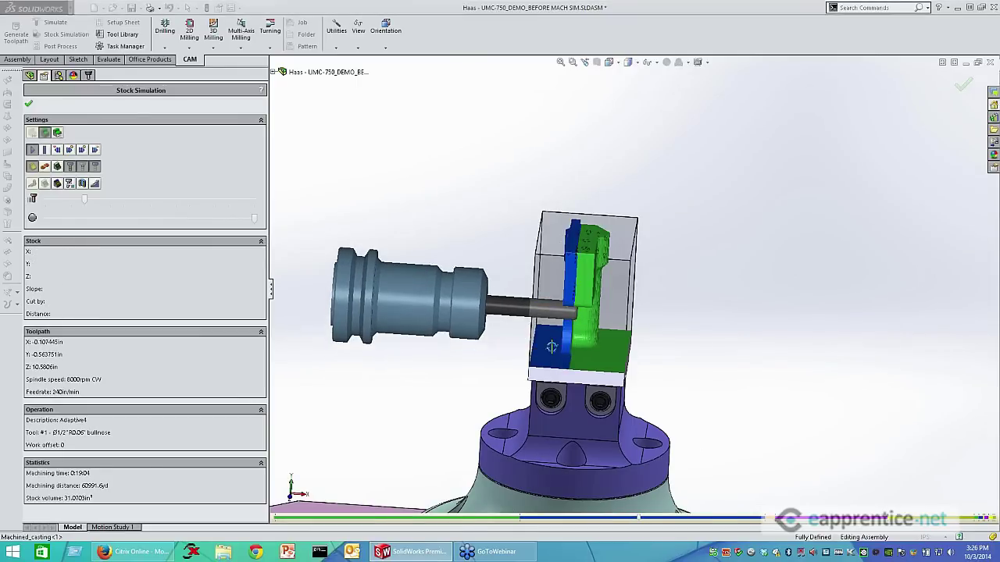
pyautogui.moveTo(525, 331); pyautogui.dragTo(547, 232, button='middle')
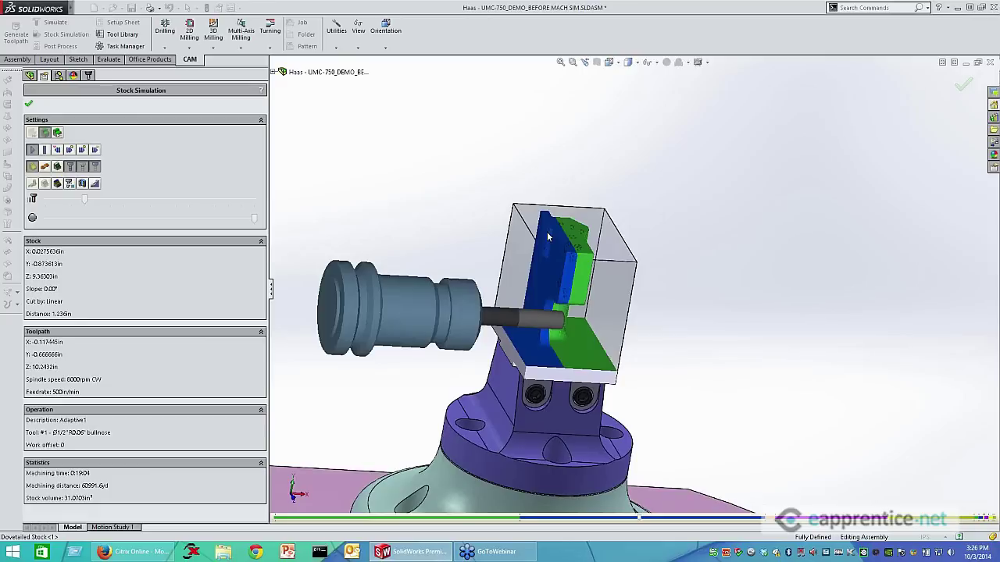
pyautogui.click(546, 232)
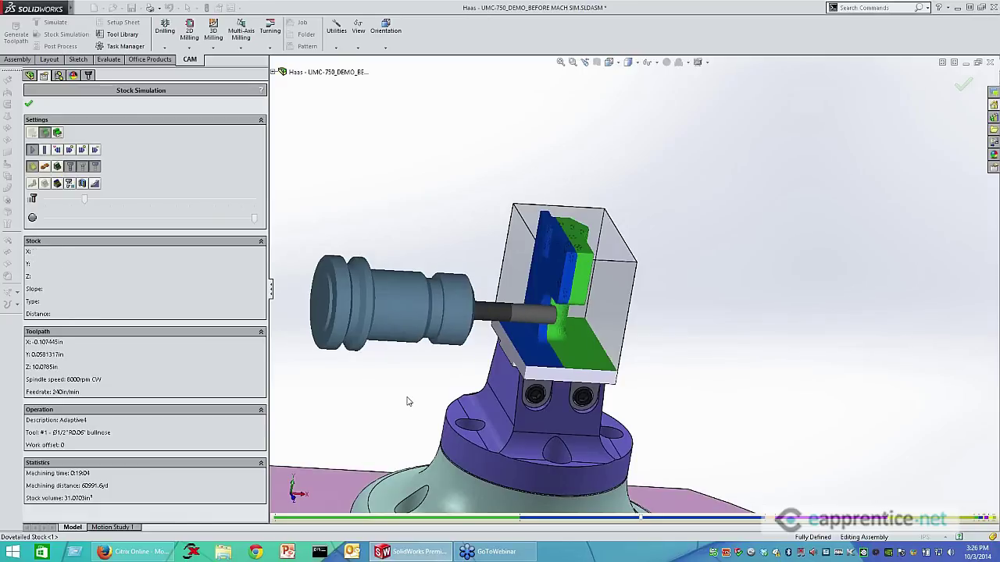
# Examine the Adaptive4 cut with the tool upright above the part, and increase the playback speed slightly
pyautogui.moveTo(406, 402); pyautogui.dragTo(513, 470, button='middle')
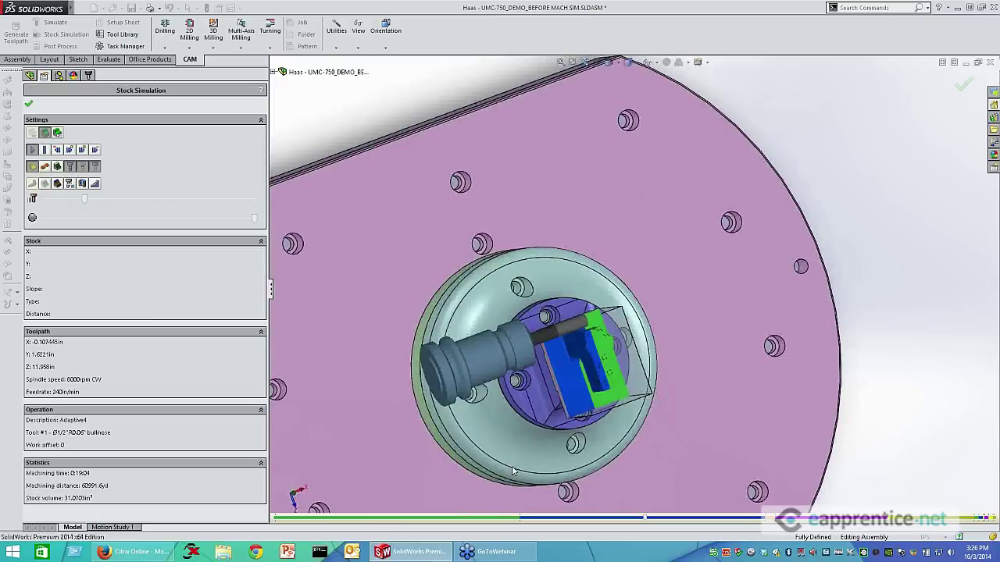
pyautogui.moveTo(595, 273); pyautogui.dragTo(503, 235, button='middle')
pyautogui.scroll(-3, 535, 230)
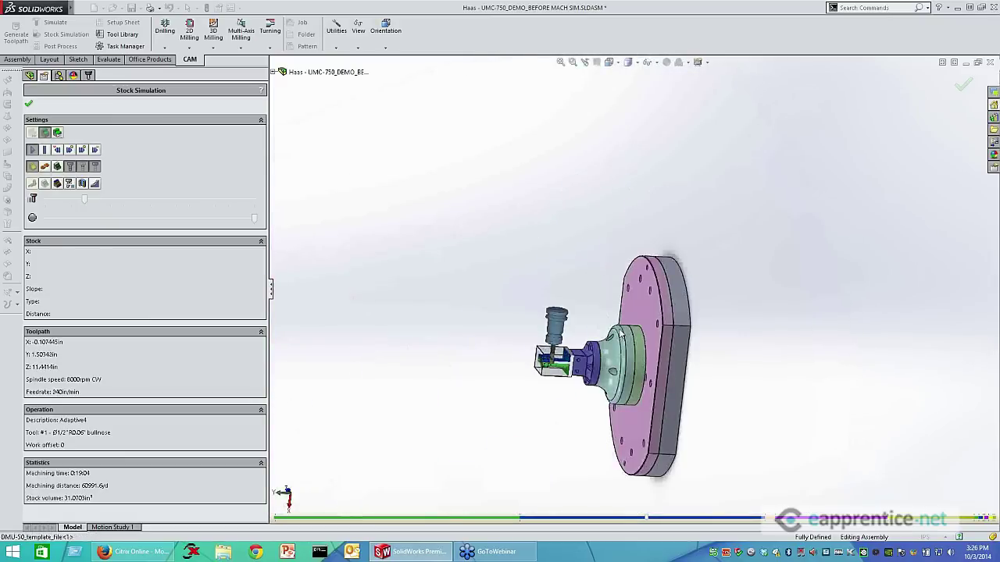
pyautogui.scroll(5, 539, 371)
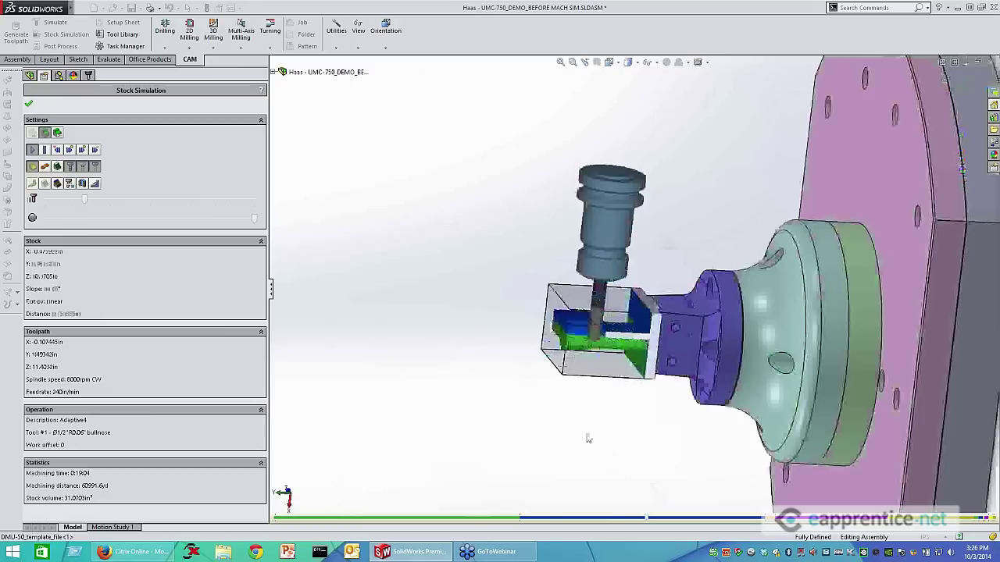
pyautogui.scroll(2, 574, 460)
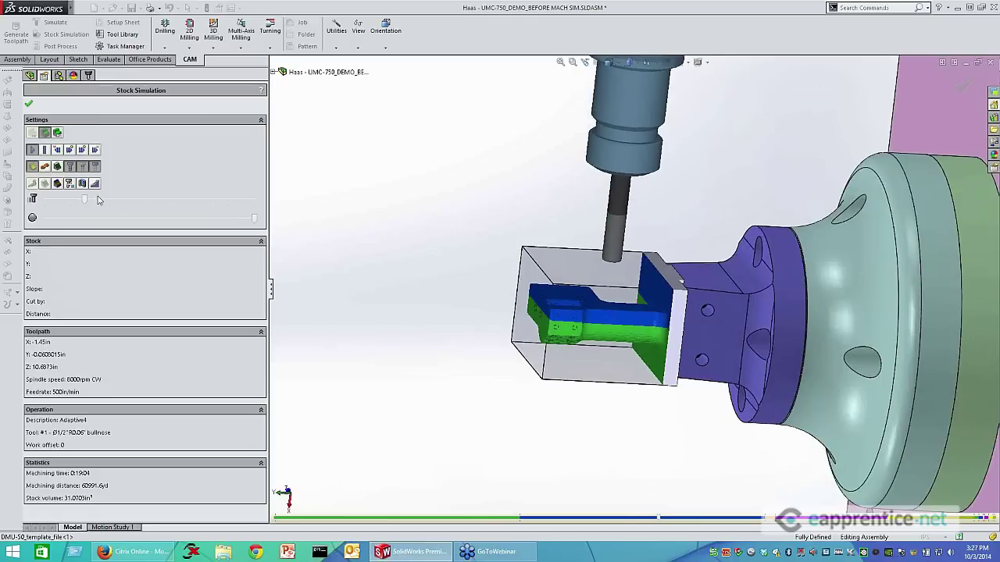
pyautogui.click(97, 200)
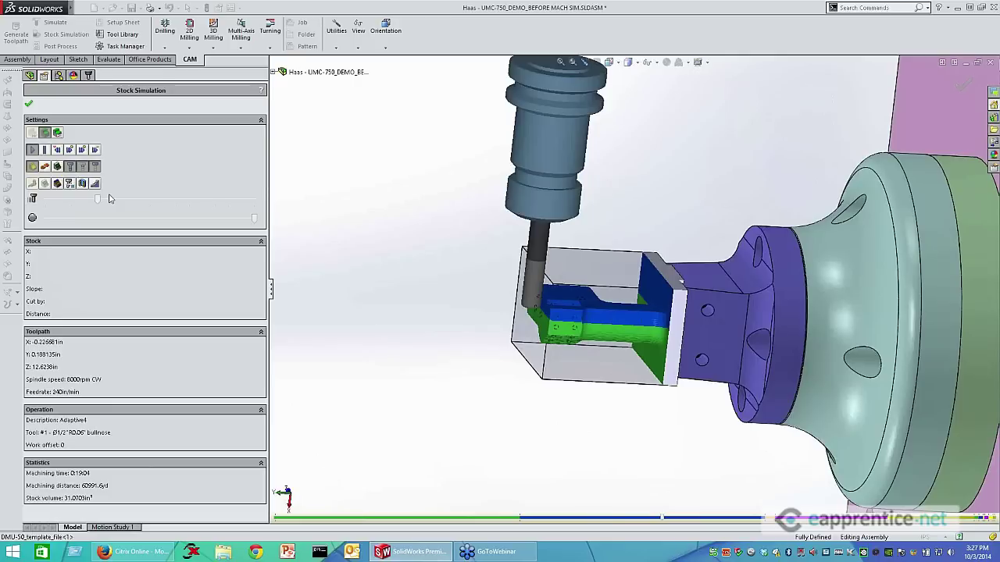
# Raise the stock simulation's playback speed during the Adaptive4 operation, then reduce it to a moderate pace
pyautogui.click(109, 200)
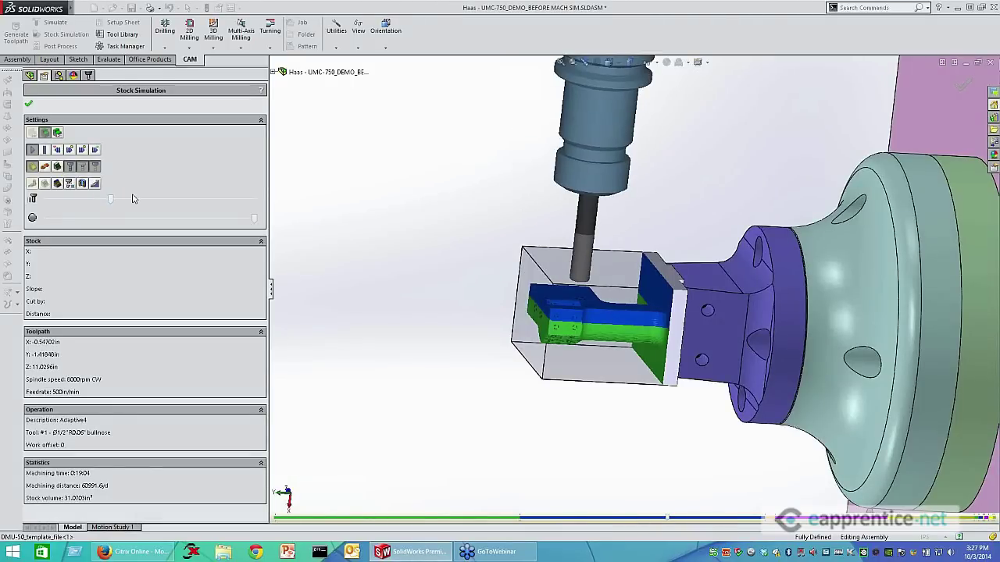
pyautogui.click(133, 199)
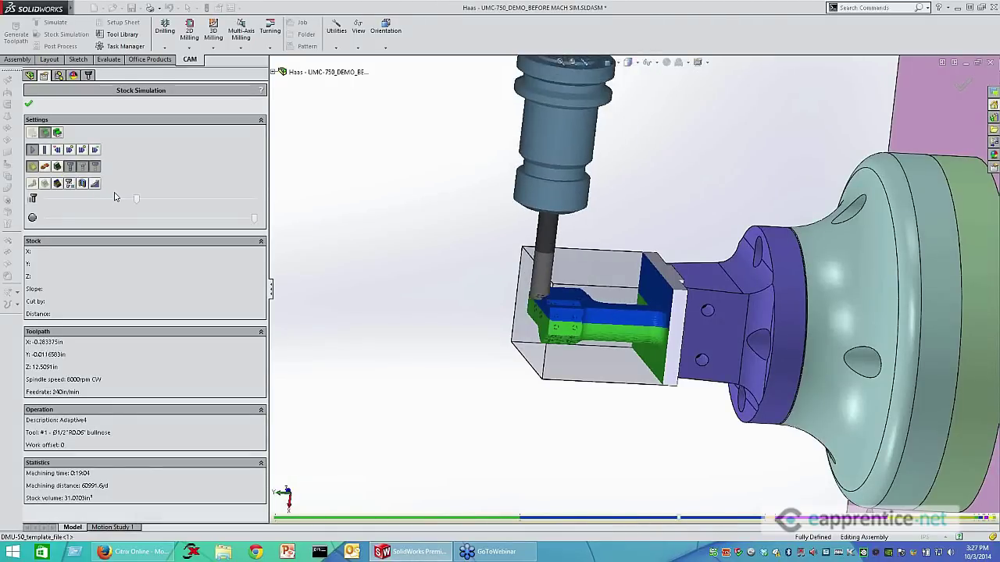
pyautogui.click(114, 198)
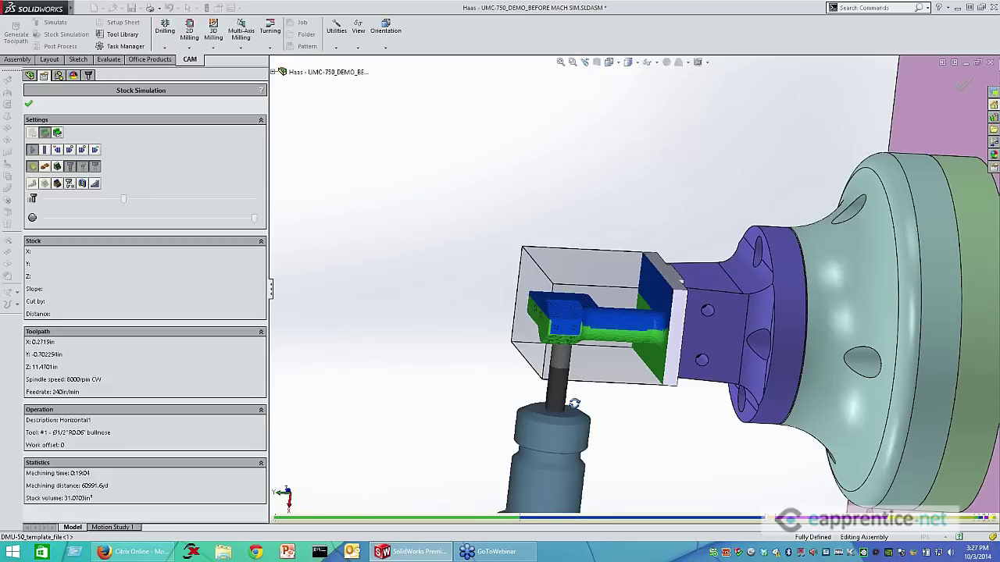
# Follow the stock simulation through the Horizontal and Contour operations, viewing the tool, holder and part from several angles
pyautogui.moveTo(574, 404); pyautogui.dragTo(582, 308, button='middle')
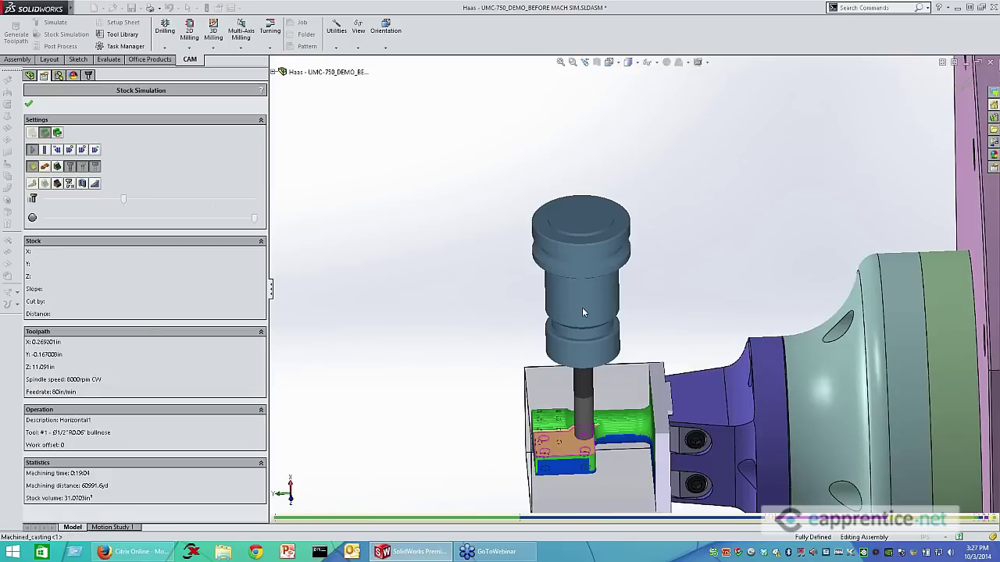
pyautogui.scroll(3, 582, 312)
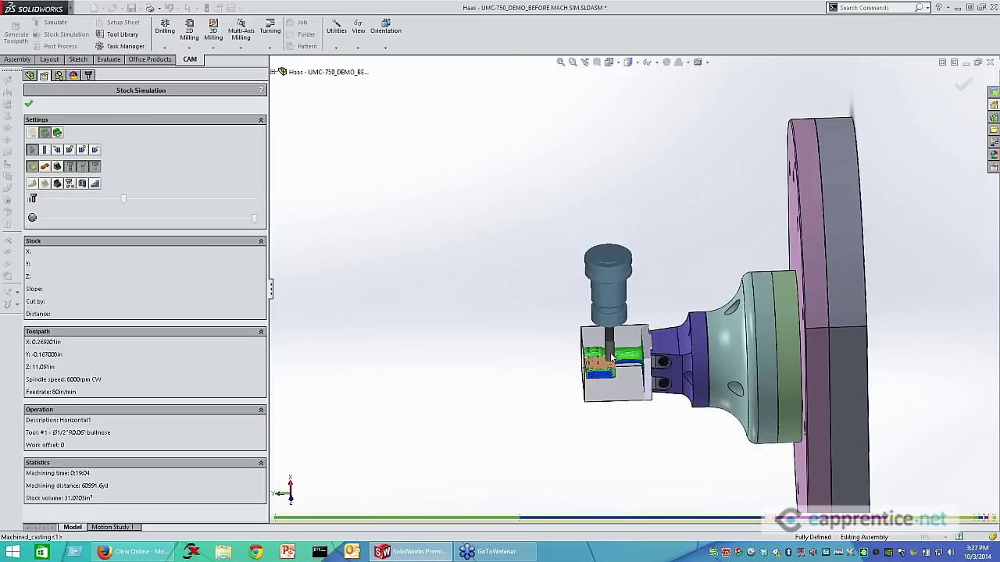
pyautogui.scroll(-4, 614, 357)
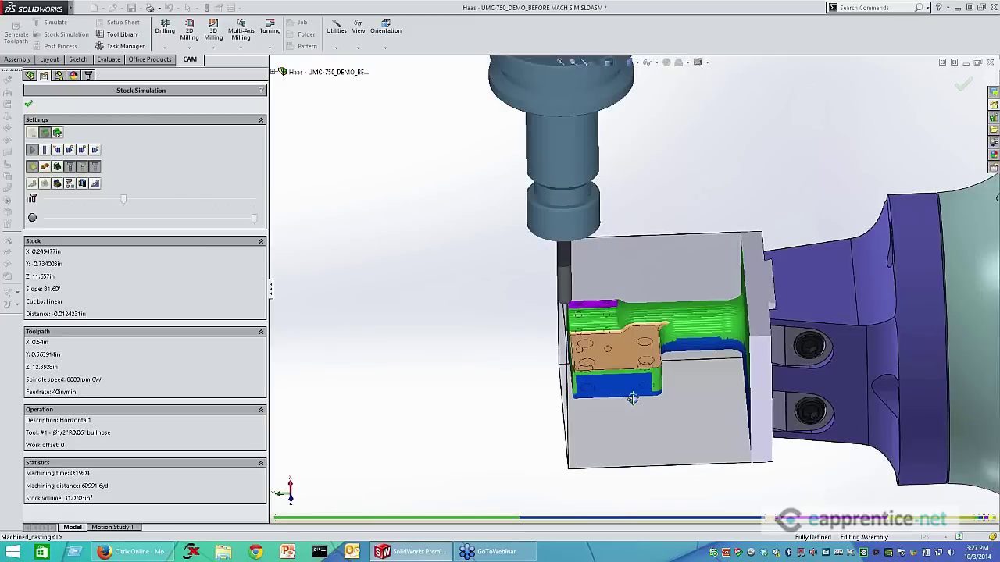
pyautogui.moveTo(633, 399); pyautogui.dragTo(504, 371, button='middle')
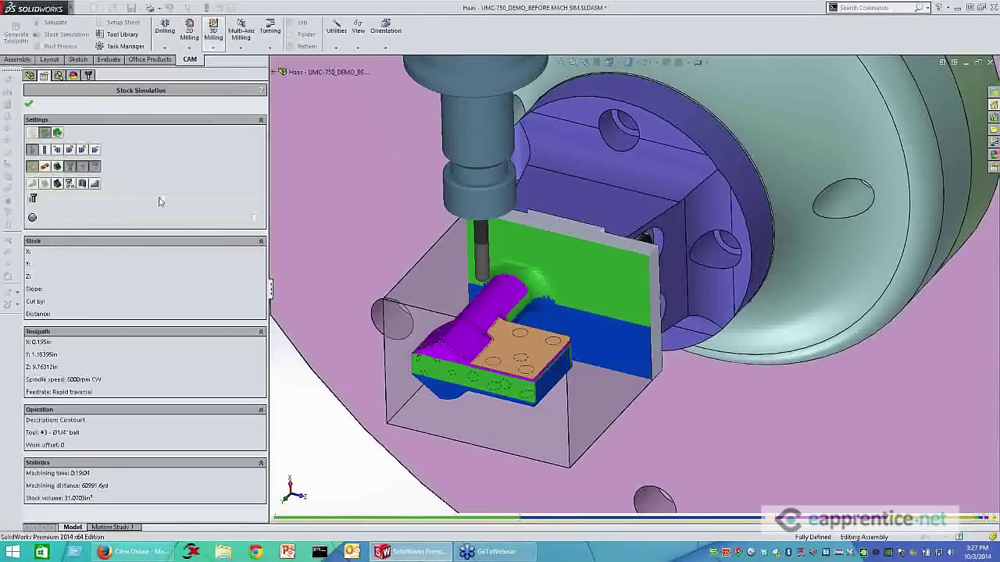
pyautogui.moveTo(532, 320); pyautogui.dragTo(533, 323, button='middle')
pyautogui.scroll(7, 535, 335)
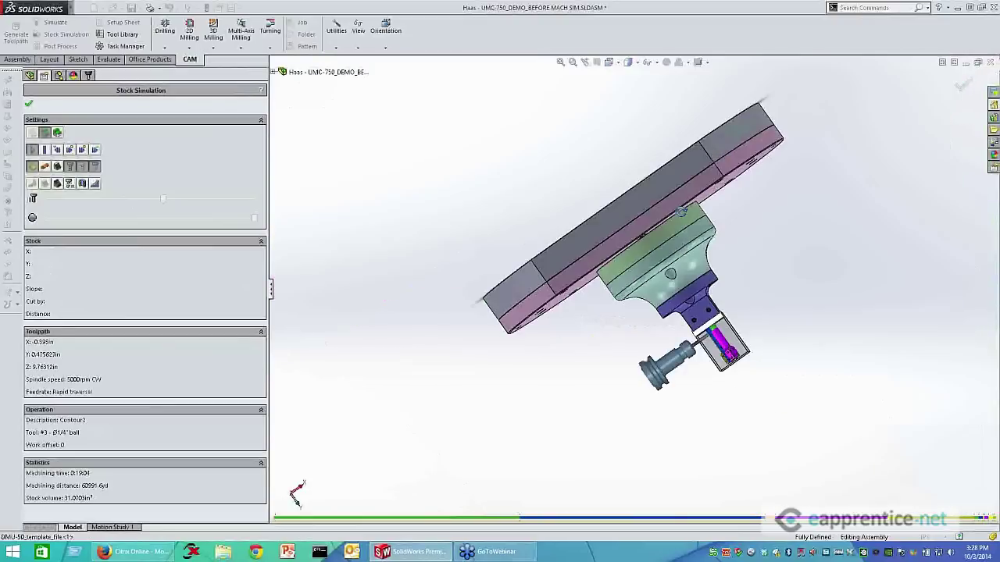
pyautogui.moveTo(681, 210); pyautogui.dragTo(626, 354, button='middle')
pyautogui.scroll(-5, 626, 353)
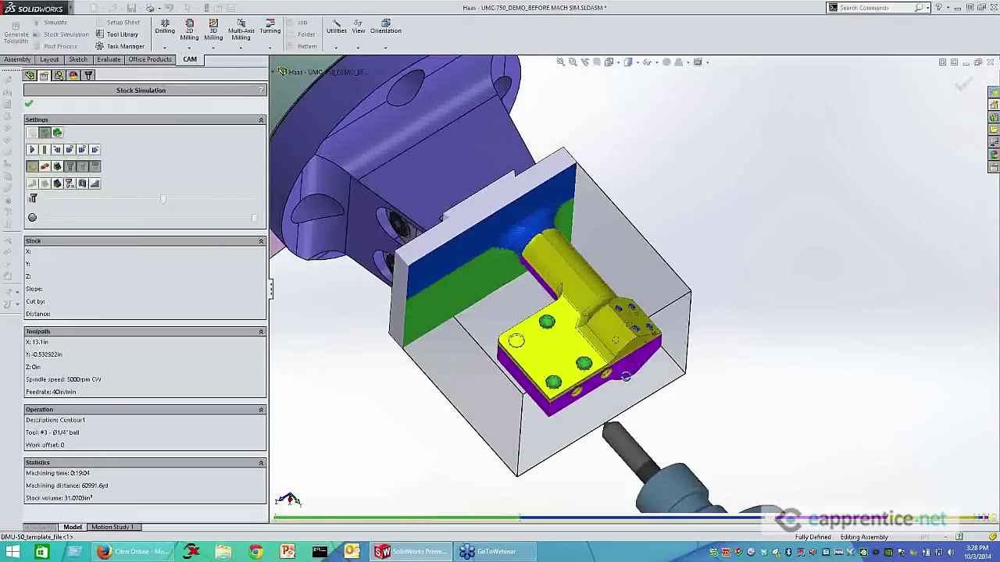
# Examine the simulated stock from all sides, inspecting the drilled holes, the cylindrical post and the edge of the base plate up close
pyautogui.moveTo(626, 376); pyautogui.dragTo(653, 378, button='middle')
pyautogui.scroll(-4, 712, 333)
pyautogui.scroll(-2, 654, 375)
pyautogui.scroll(4, 653, 380)
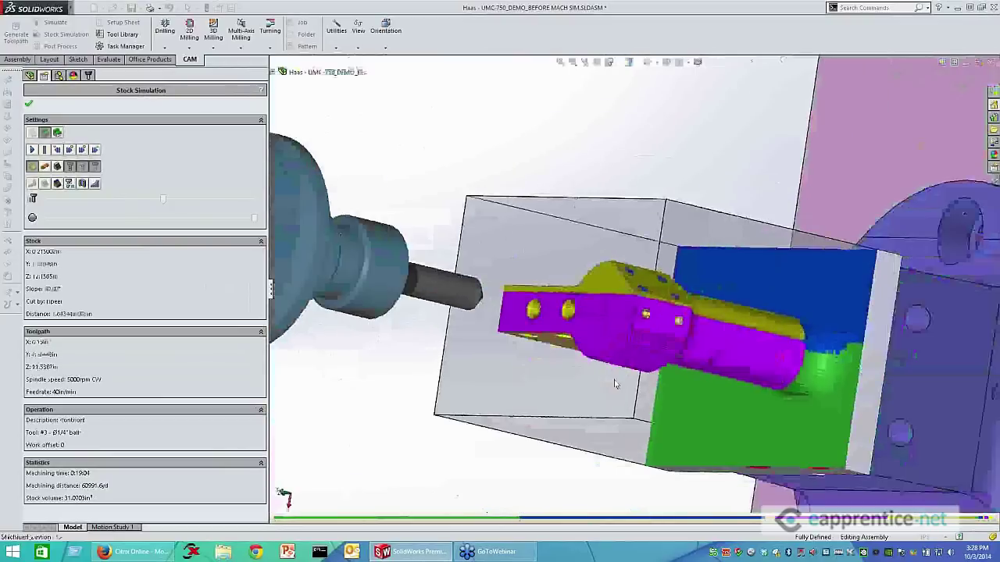
pyautogui.scroll(2, 653, 380)
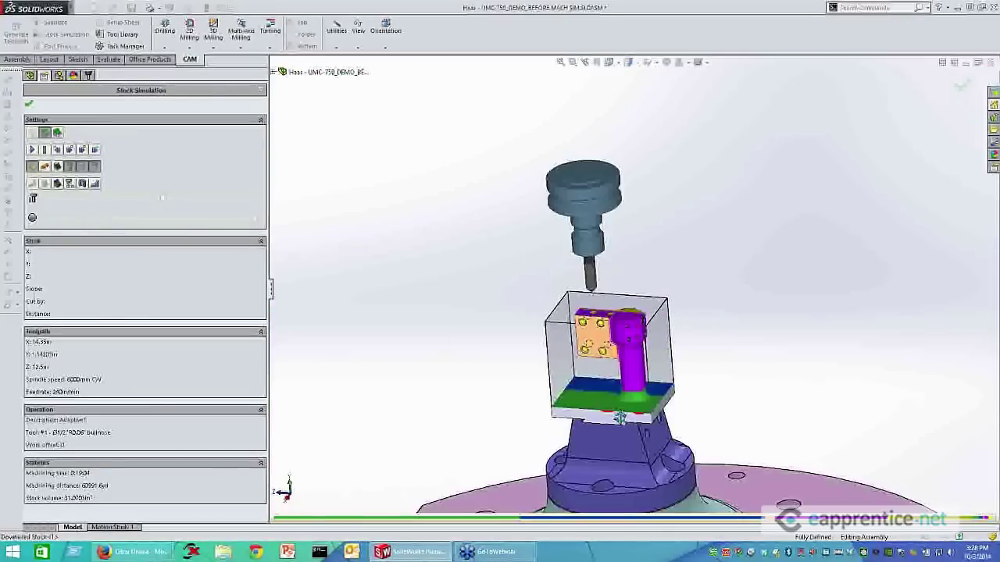
pyautogui.scroll(-3, 620, 418)
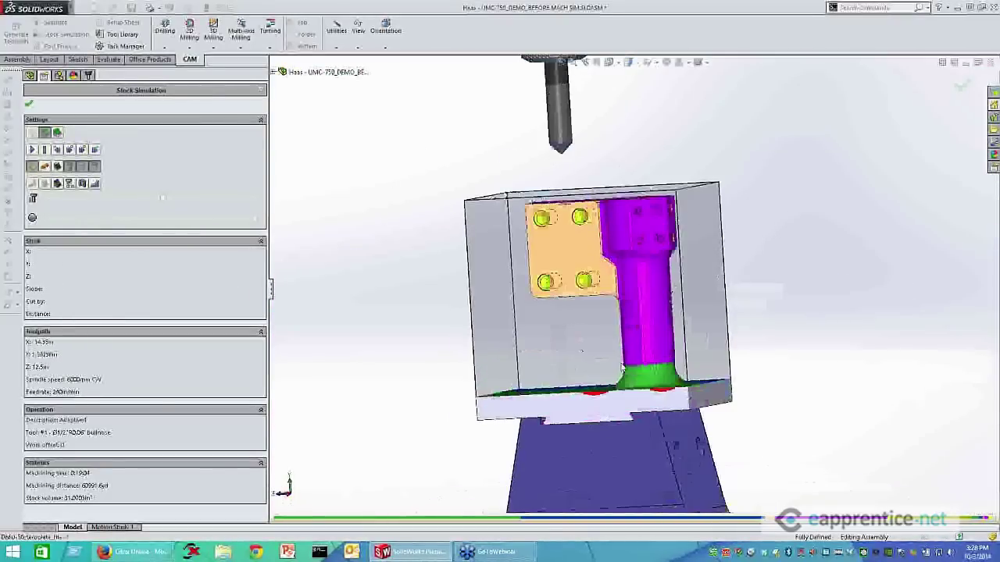
pyautogui.moveTo(718, 375); pyautogui.dragTo(767, 381, button='middle')
pyautogui.scroll(-3, 655, 234)
pyautogui.scroll(-5, 642, 234)
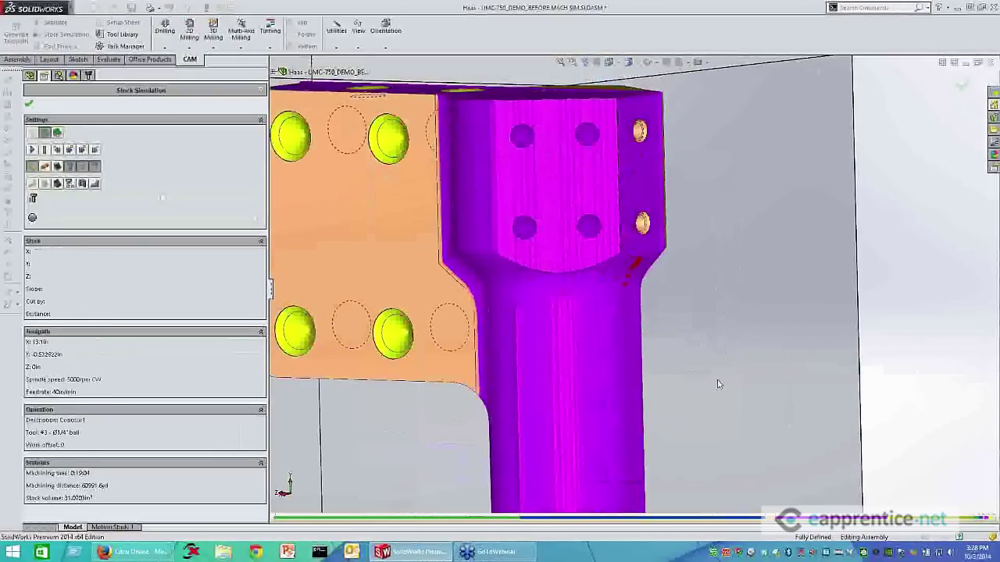
pyautogui.scroll(6, 718, 385)
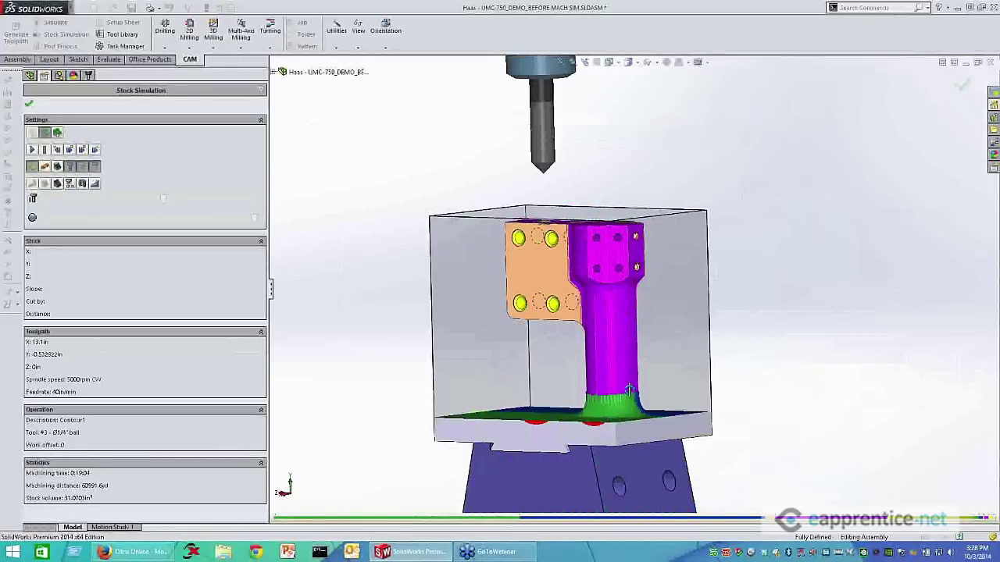
pyautogui.scroll(-4, 578, 383)
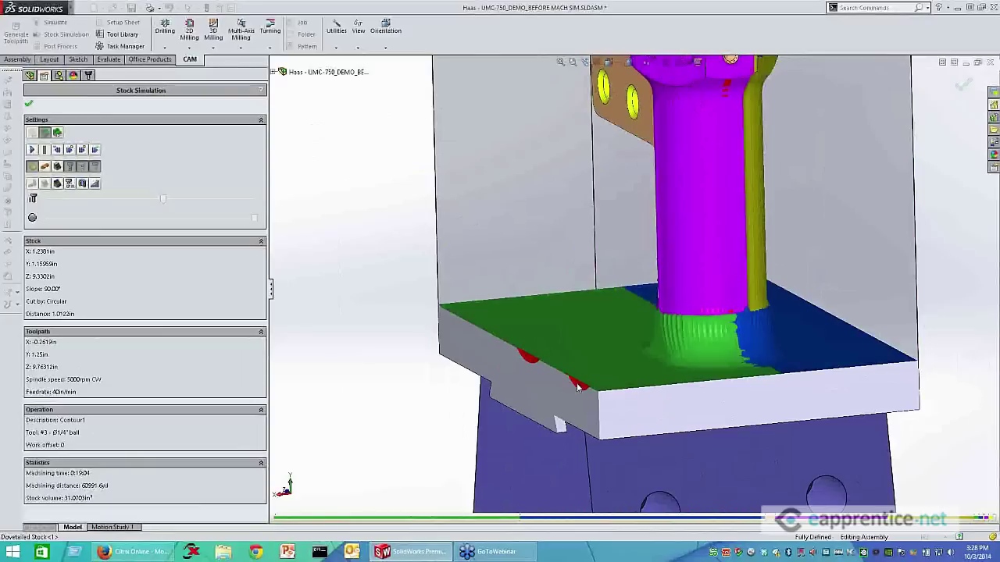
pyautogui.scroll(4, 578, 386)
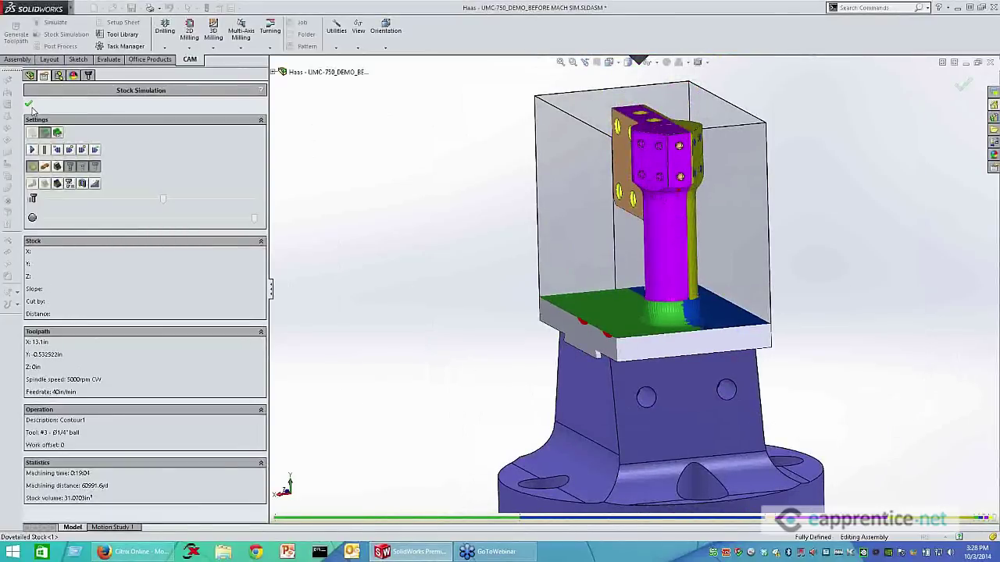
# Close the stock simulation and start the toolpath simulation for the Job (1) operations
pyautogui.click(62, 128)
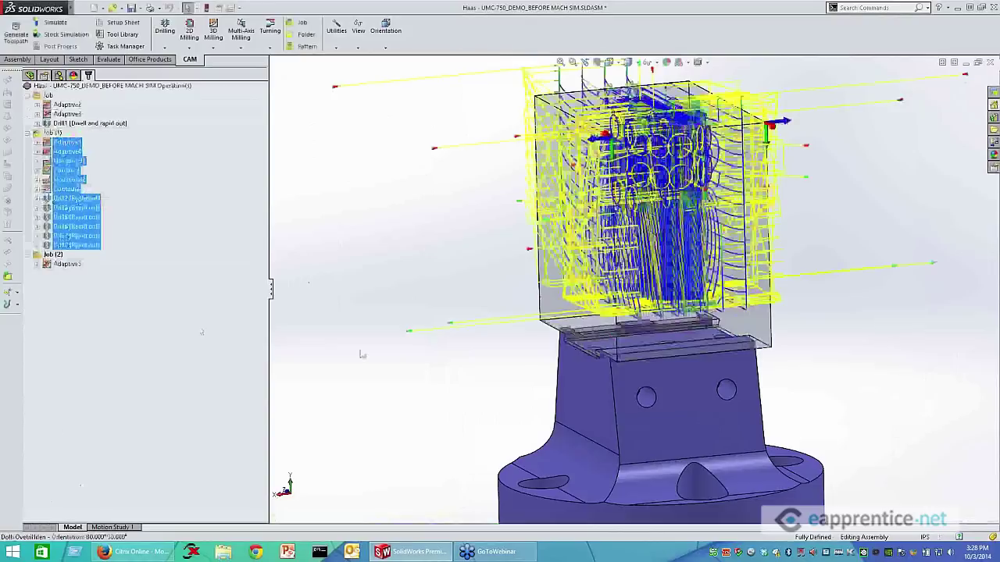
pyautogui.click(428, 295)
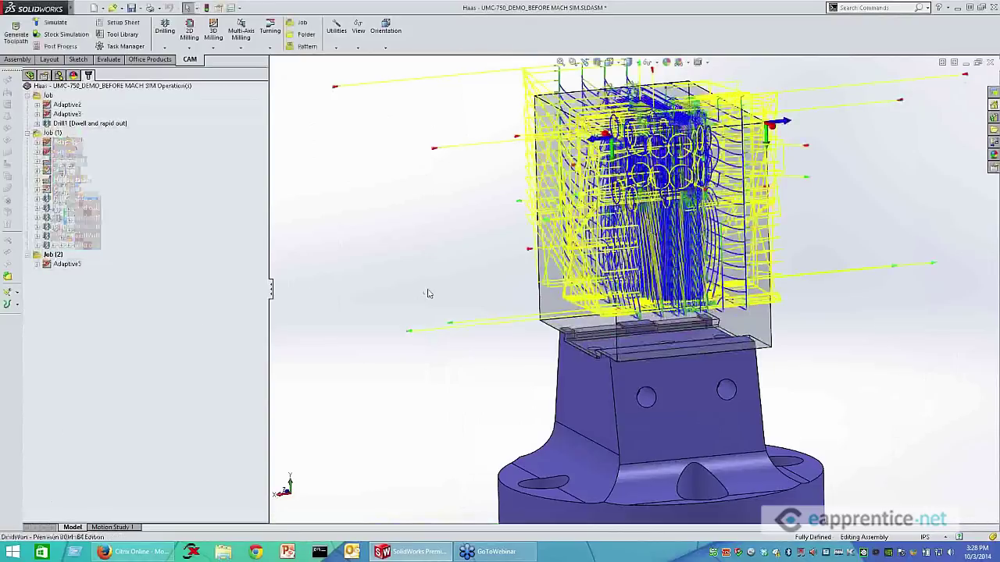
pyautogui.scroll(3, 428, 295)
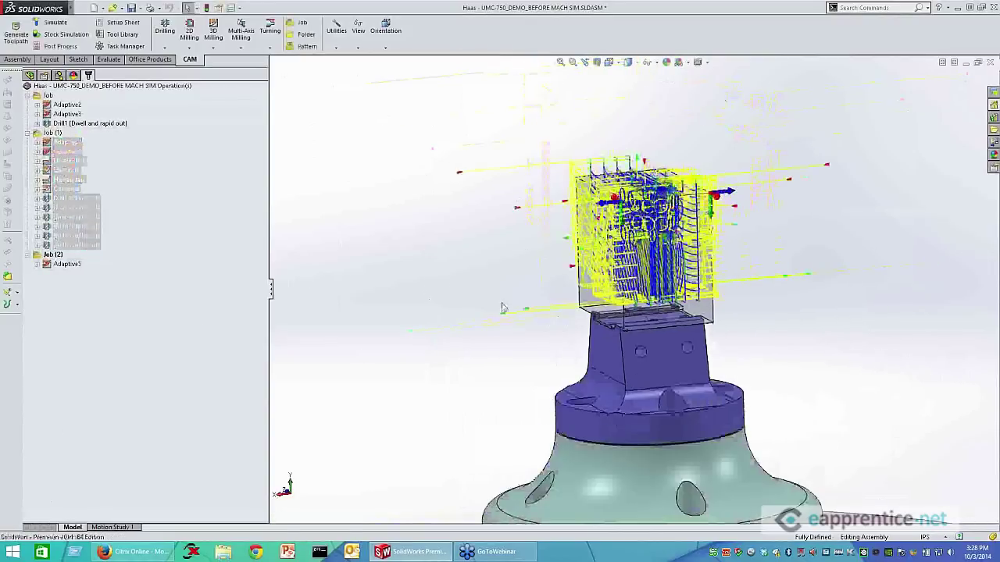
pyautogui.moveTo(456, 283); pyautogui.dragTo(448, 325, button='middle')
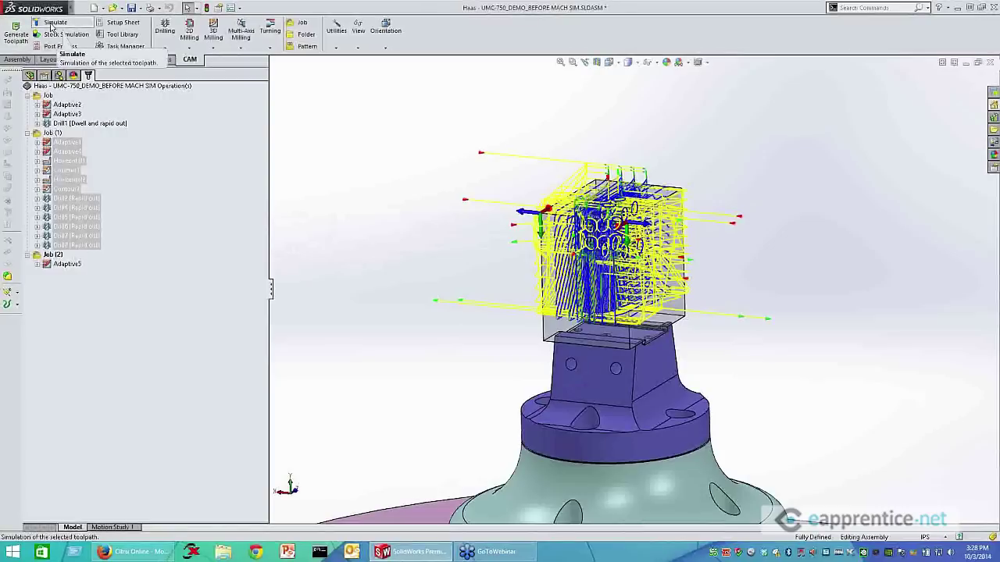
pyautogui.click(50, 25)
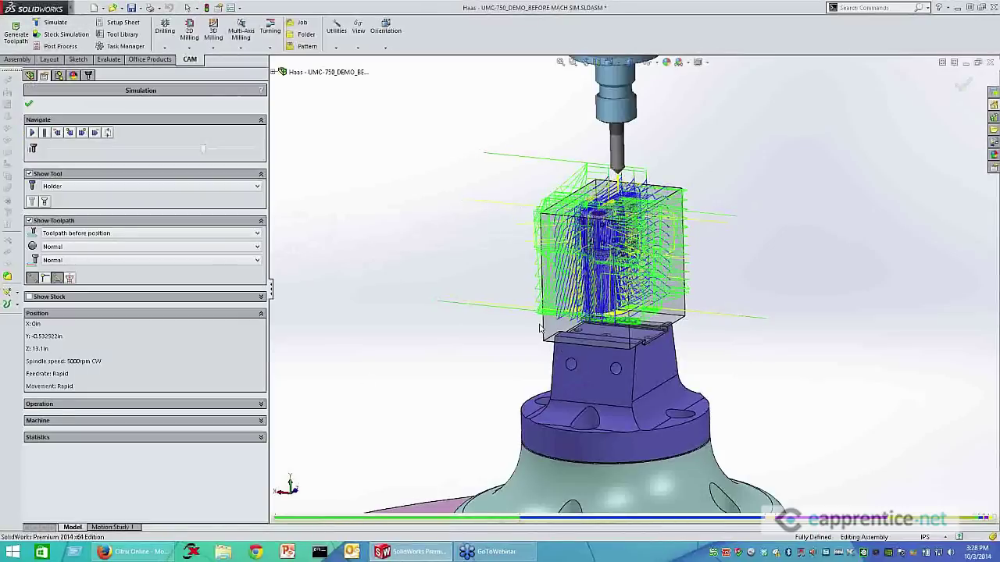
# Return the toolpath simulation to its start and set the toolpath display to Tail at position
pyautogui.scroll(4, 572, 309)
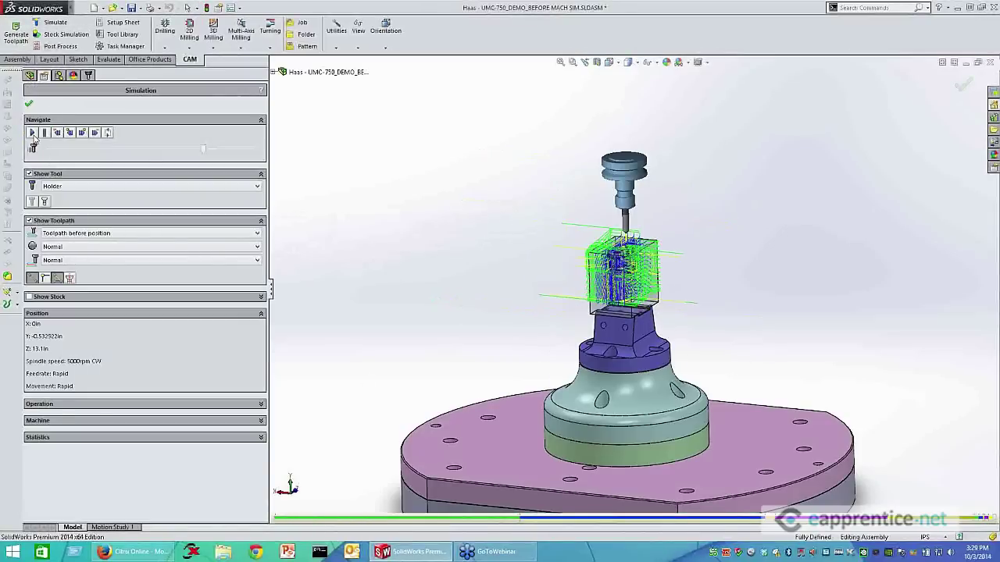
pyautogui.click(57, 132)
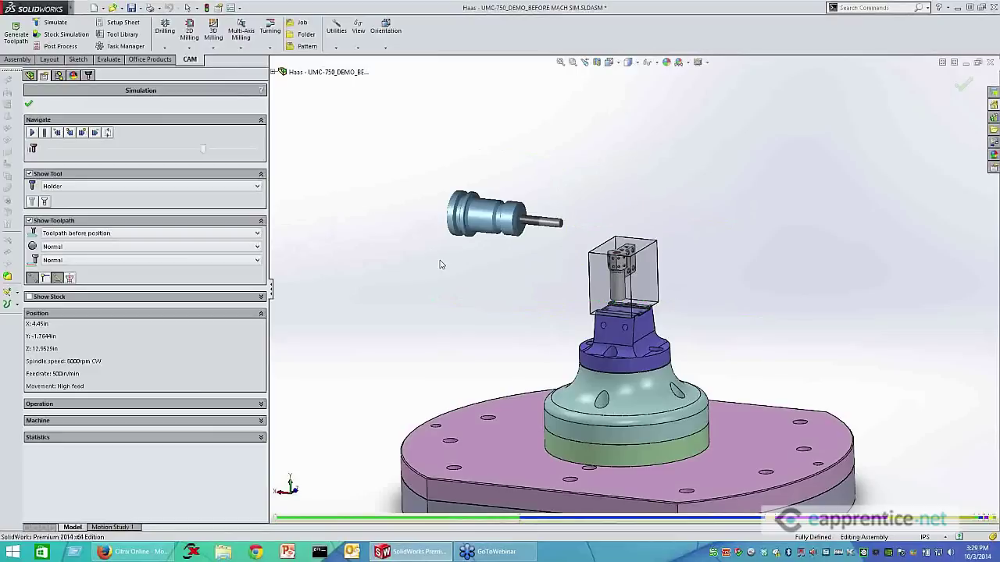
pyautogui.click(72, 235)
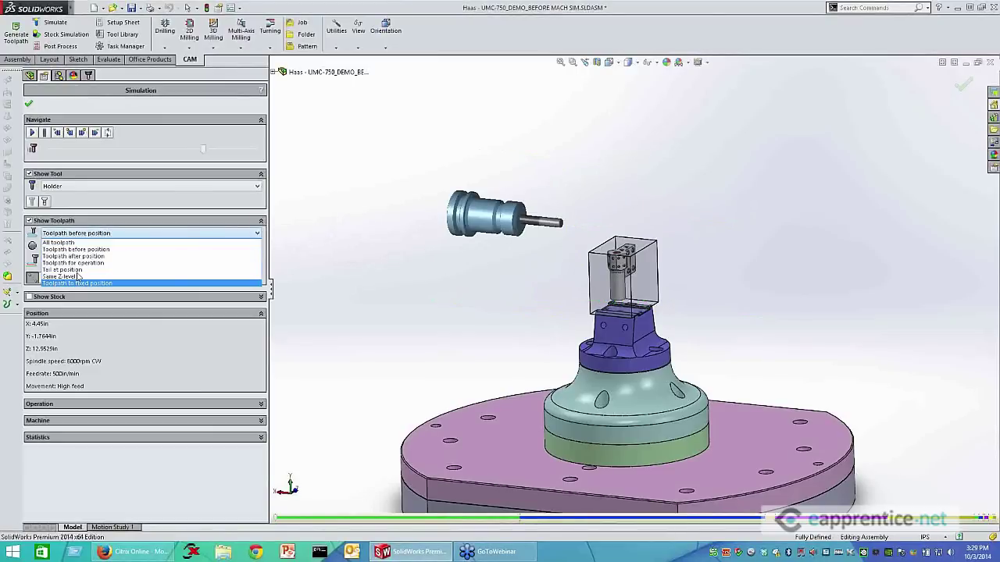
pyautogui.click(74, 269)
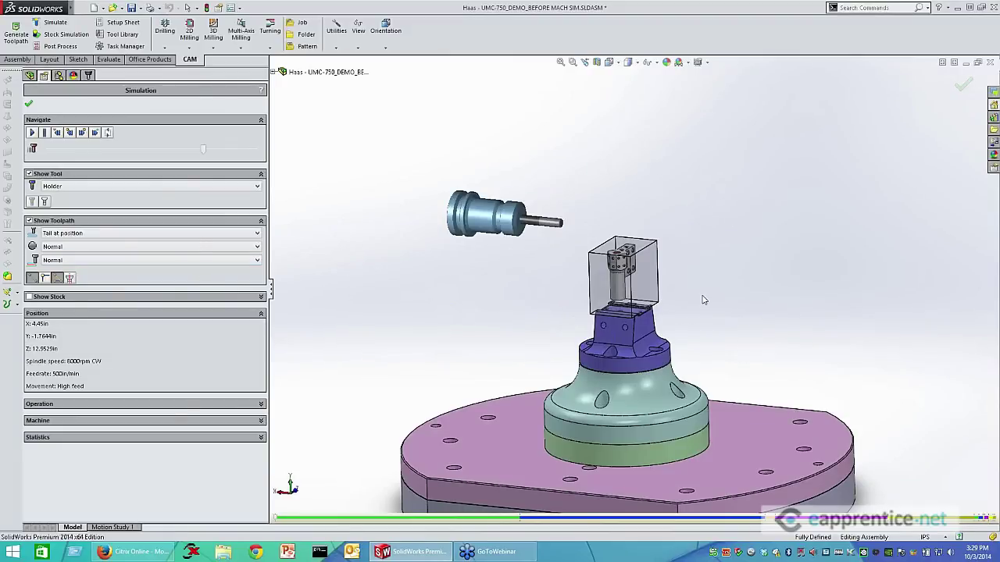
# Play the toolpath simulation, slow it down to inspect the tool's cutting motion up close, and speed it up again
pyautogui.click(189, 156)
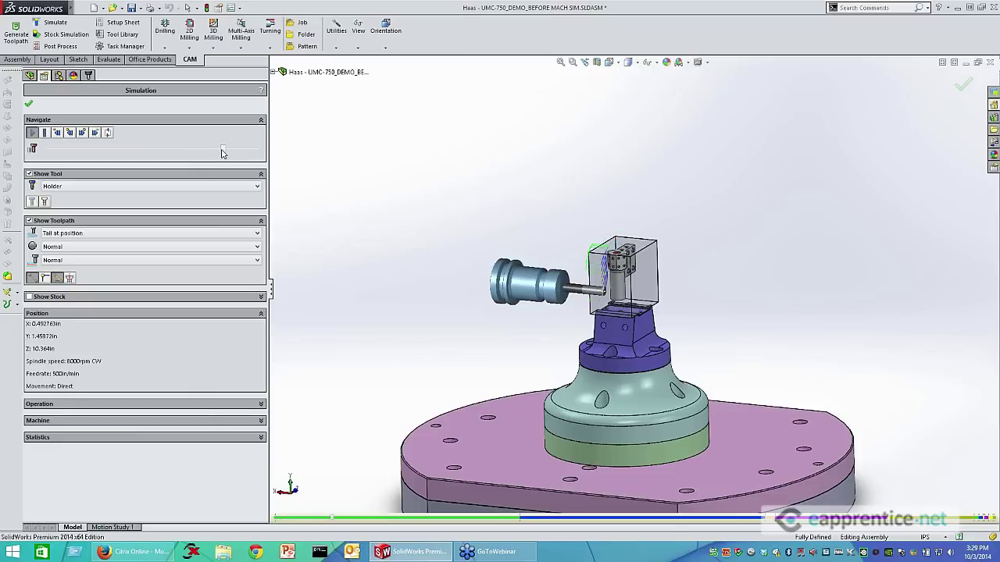
pyautogui.moveTo(220, 153); pyautogui.dragTo(129, 155)
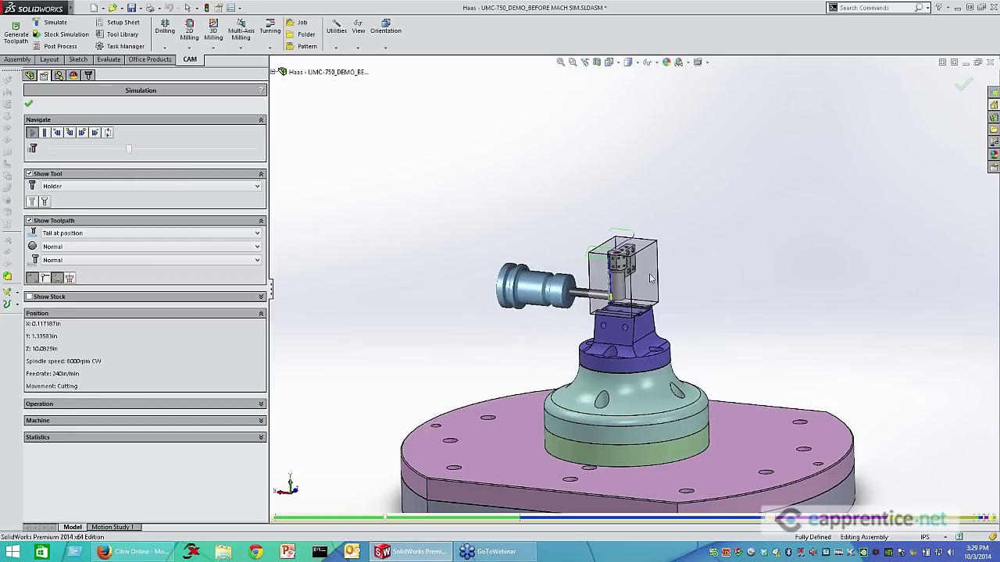
pyautogui.scroll(-6, 614, 317)
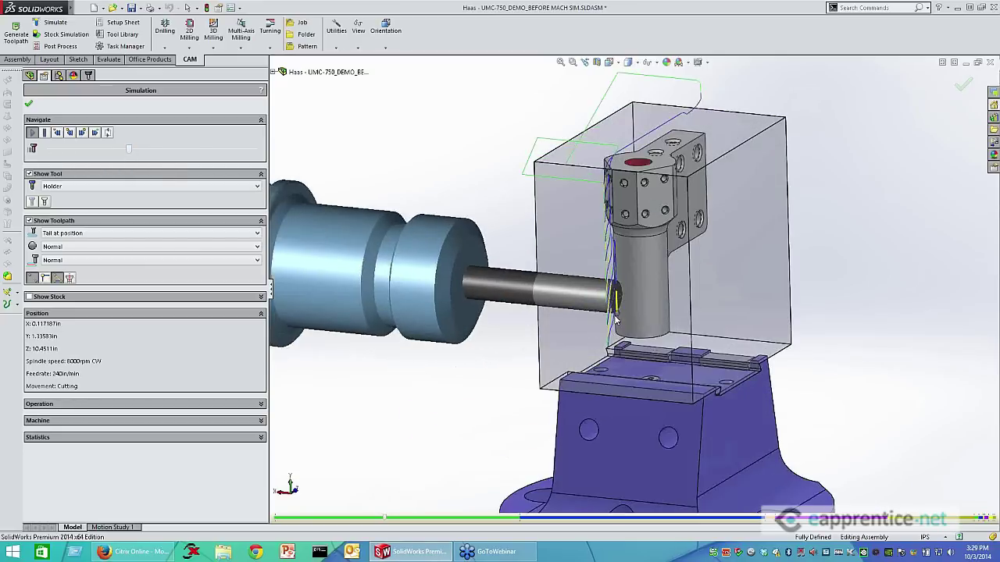
pyautogui.moveTo(614, 318); pyautogui.dragTo(669, 359, button='middle')
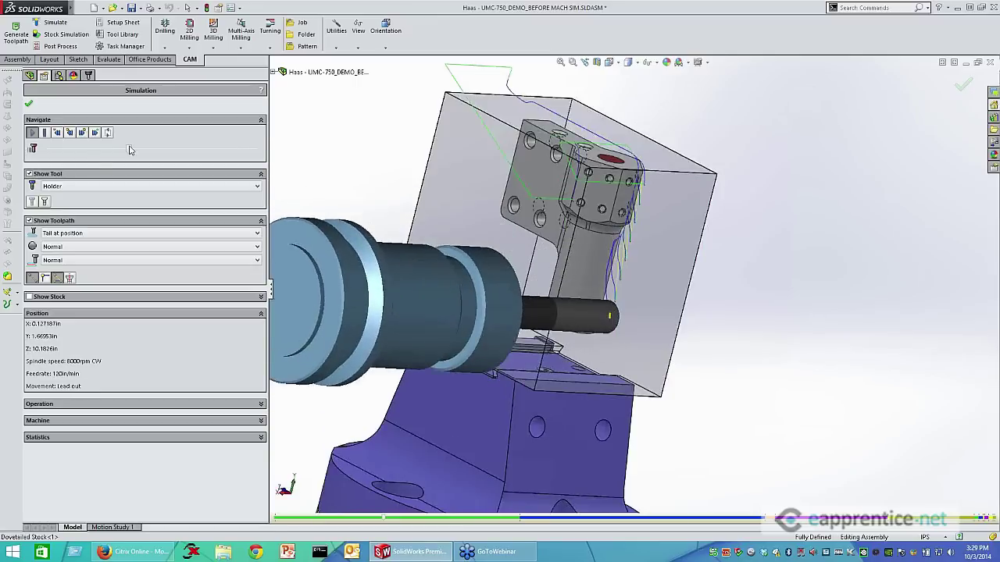
pyautogui.moveTo(130, 150); pyautogui.dragTo(218, 152)
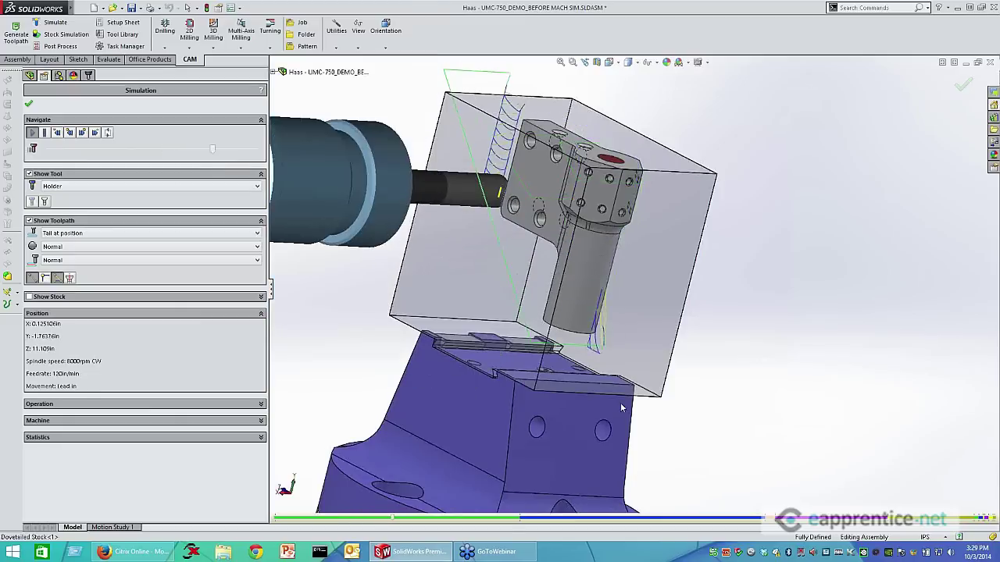
# Watch the running toolpath simulation from several angles, examining how the tool and holder approach the part and clear the fixture
pyautogui.moveTo(748, 334); pyautogui.dragTo(600, 316, button='middle')
pyautogui.scroll(3, 599, 317)
pyautogui.scroll(-3, 769, 394)
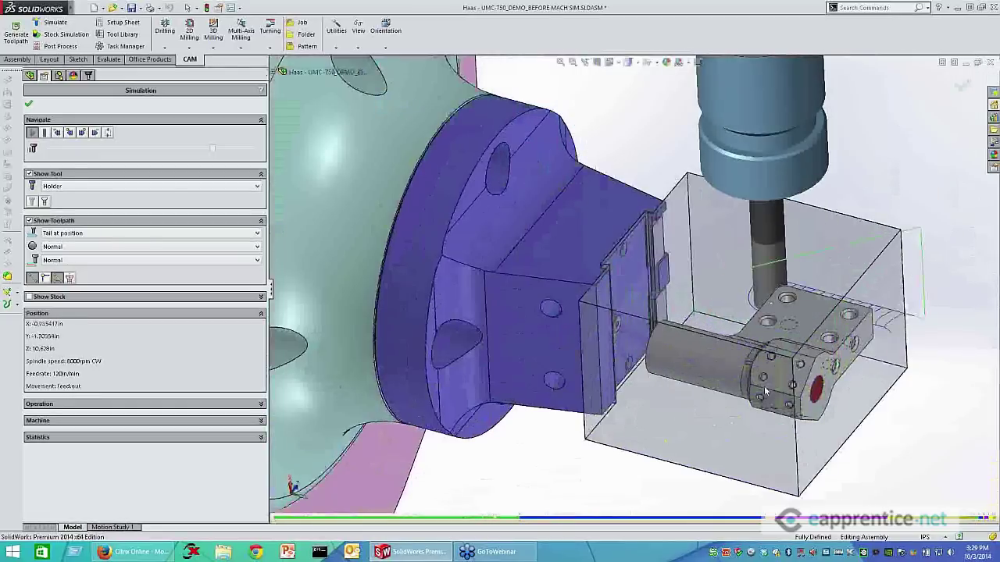
pyautogui.scroll(5, 633, 290)
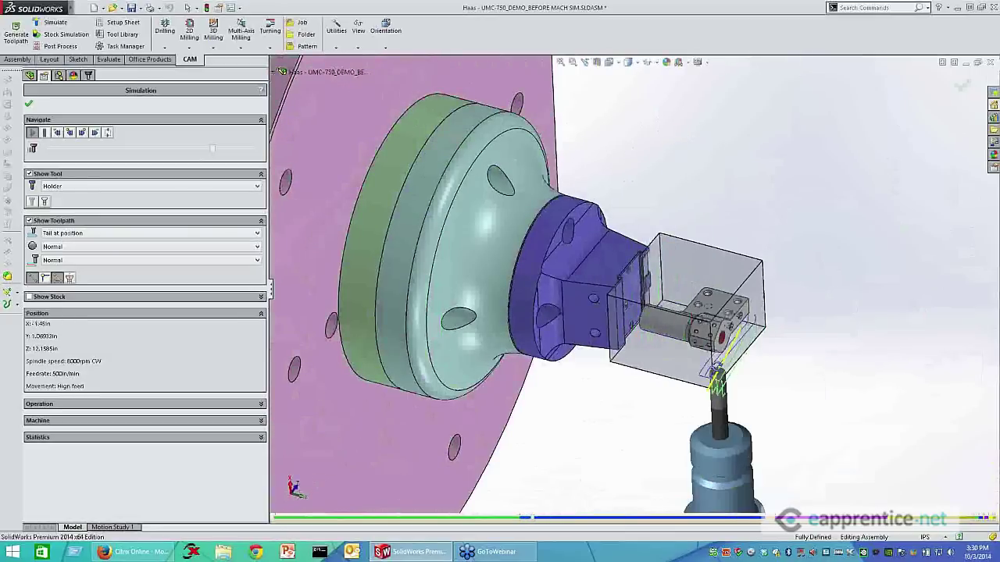
pyautogui.moveTo(593, 437); pyautogui.dragTo(663, 235, button='middle')
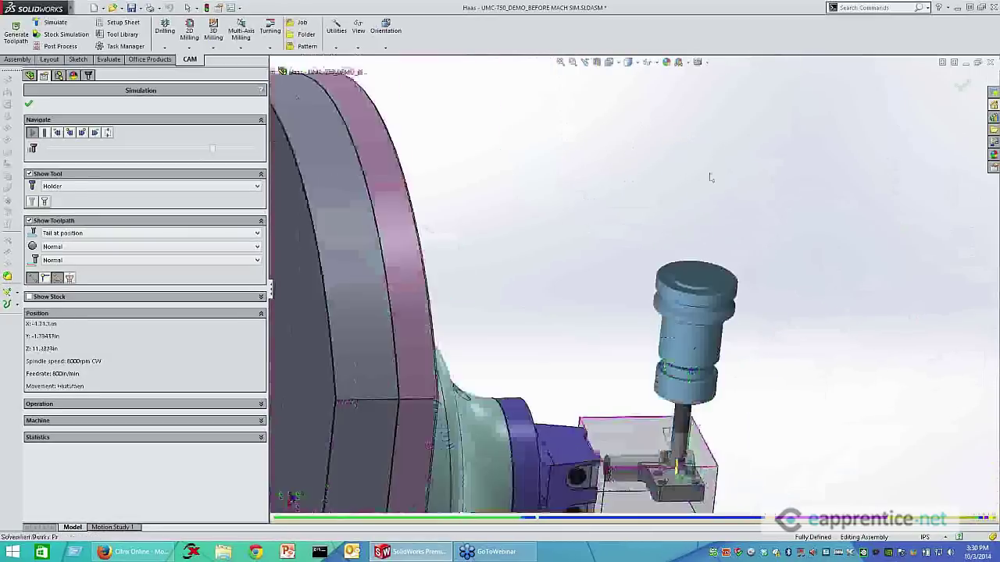
pyautogui.scroll(4, 663, 235)
pyautogui.scroll(-2, 625, 328)
pyautogui.scroll(3, 616, 357)
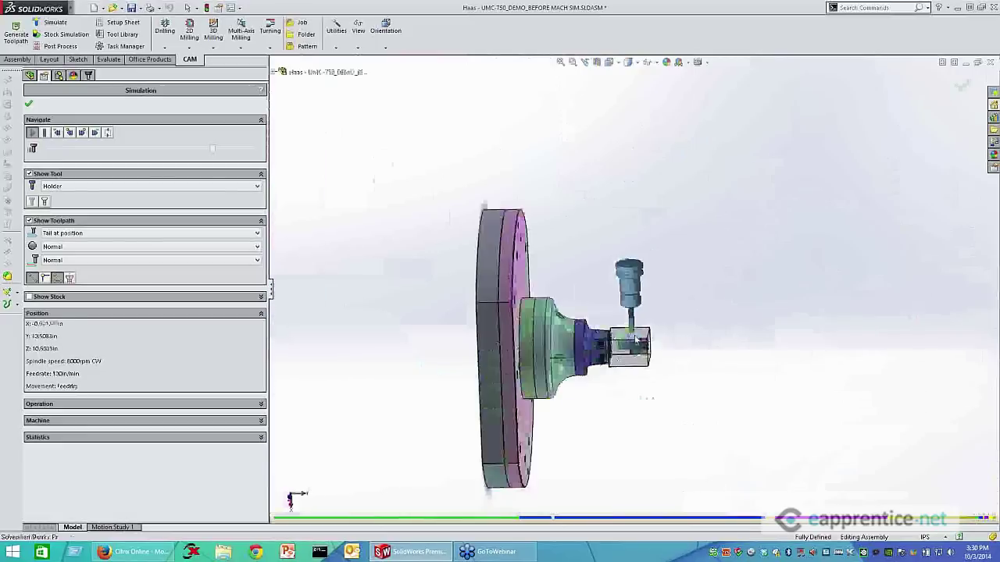
pyautogui.scroll(-5, 616, 357)
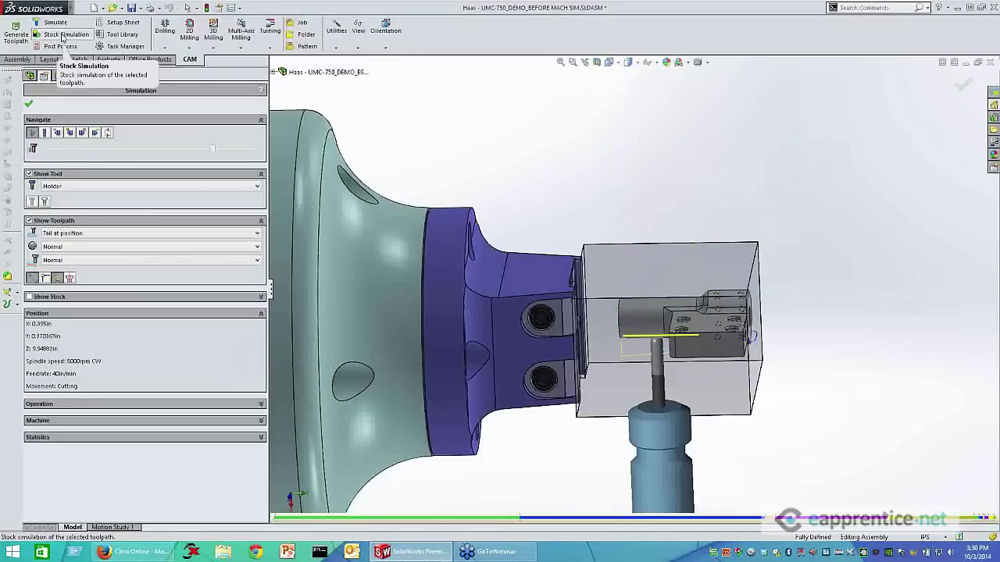
# Inspect the tool and holder around the part from two more angles and close the toolpath simulation
pyautogui.moveTo(684, 246); pyautogui.dragTo(593, 297, button='middle')
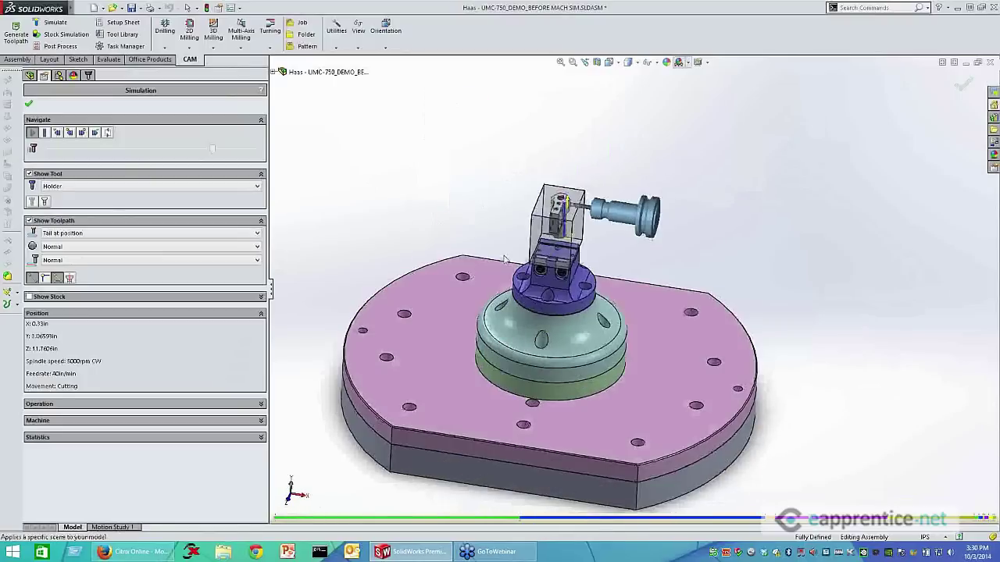
pyautogui.scroll(-5, 588, 299)
pyautogui.scroll(-2, 587, 300)
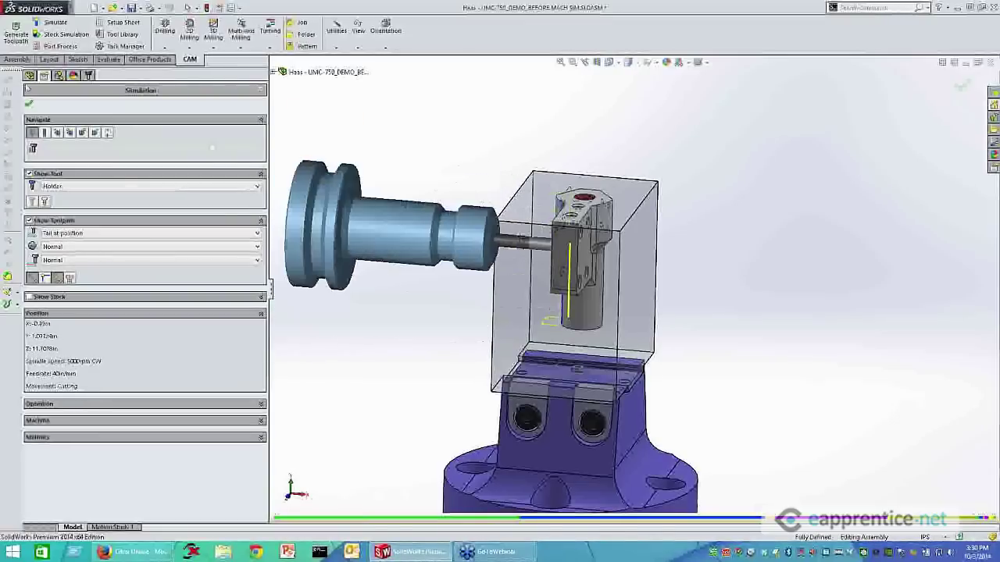
pyautogui.click(30, 105)
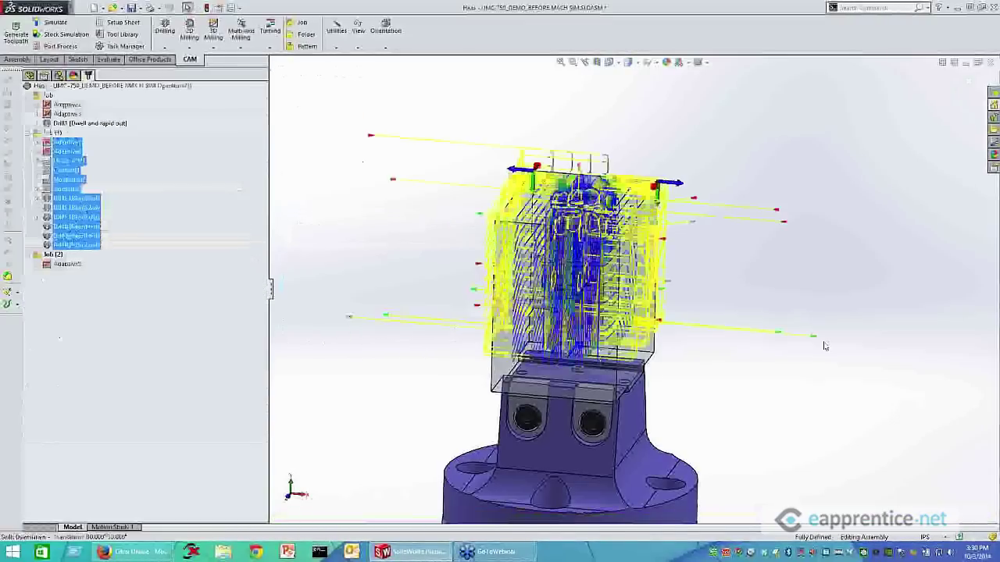
# Clear the selection of Job (1) operations and save the assembly
pyautogui.scroll(2, 798, 369)
pyautogui.scroll(-2, 767, 258)
pyautogui.scroll(4, 692, 306)
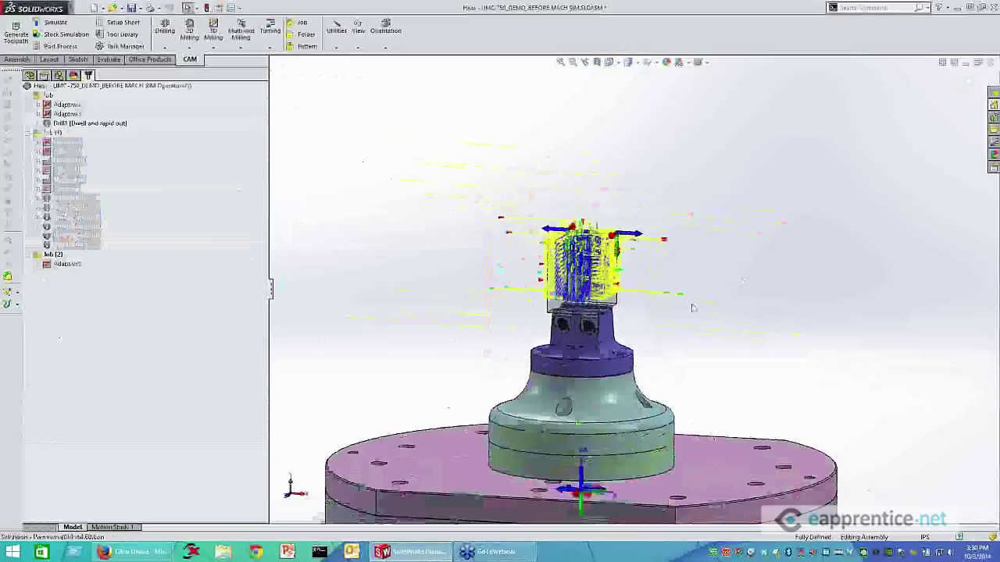
pyautogui.scroll(-2, 619, 352)
pyautogui.scroll(-1, 619, 352)
pyautogui.moveTo(646, 332); pyautogui.dragTo(662, 368, button='middle')
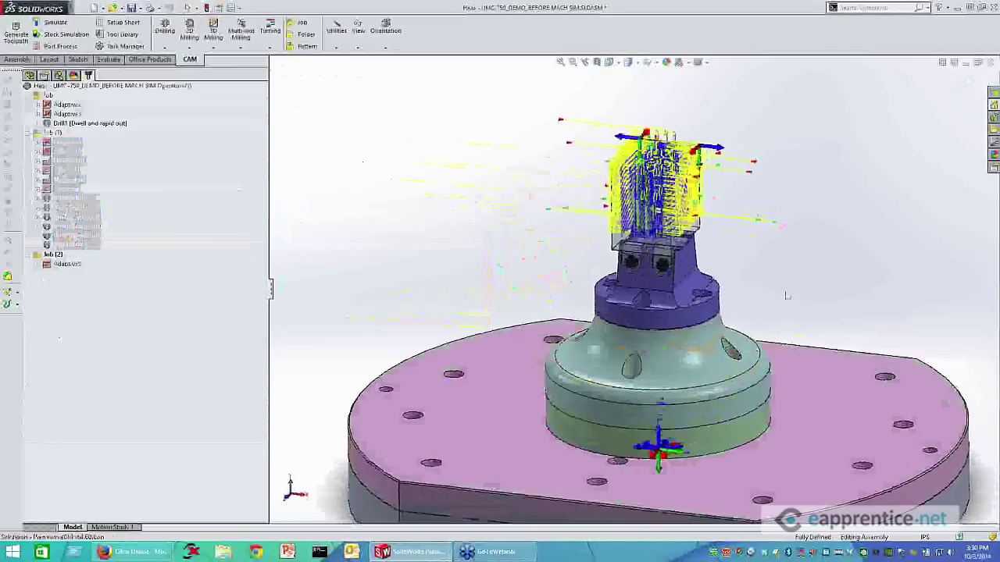
pyautogui.click(67, 143)
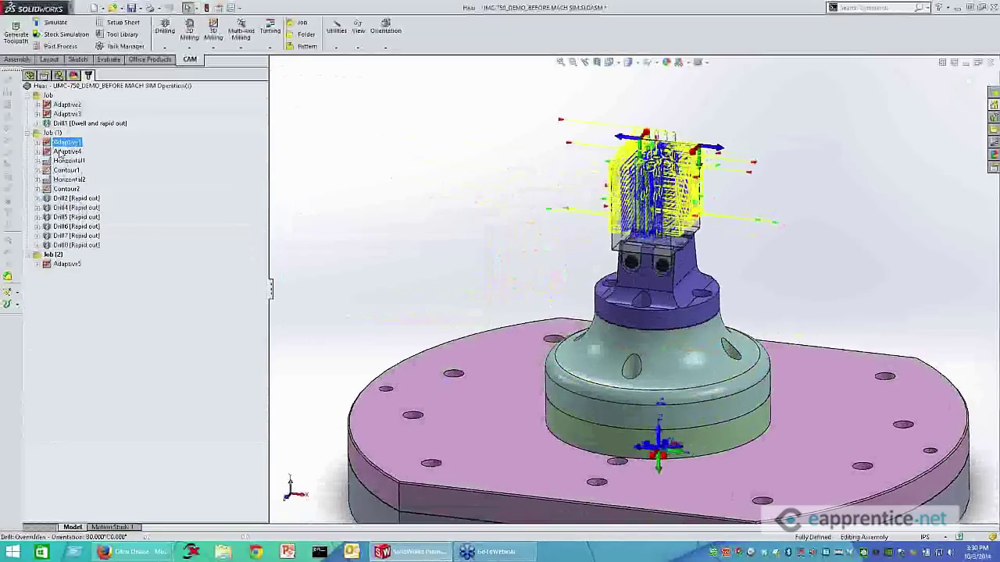
pyautogui.click(178, 205)
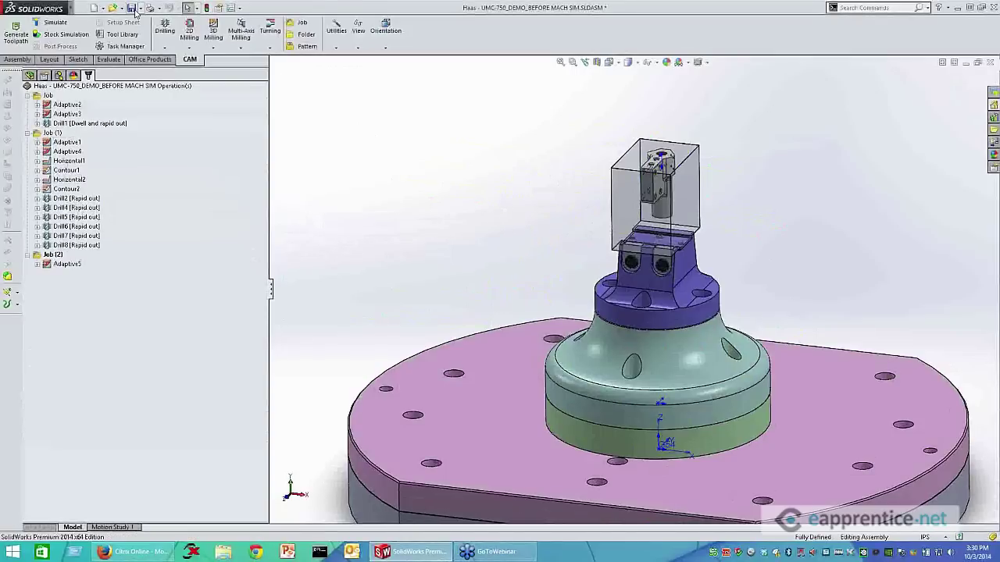
pyautogui.click(132, 9)
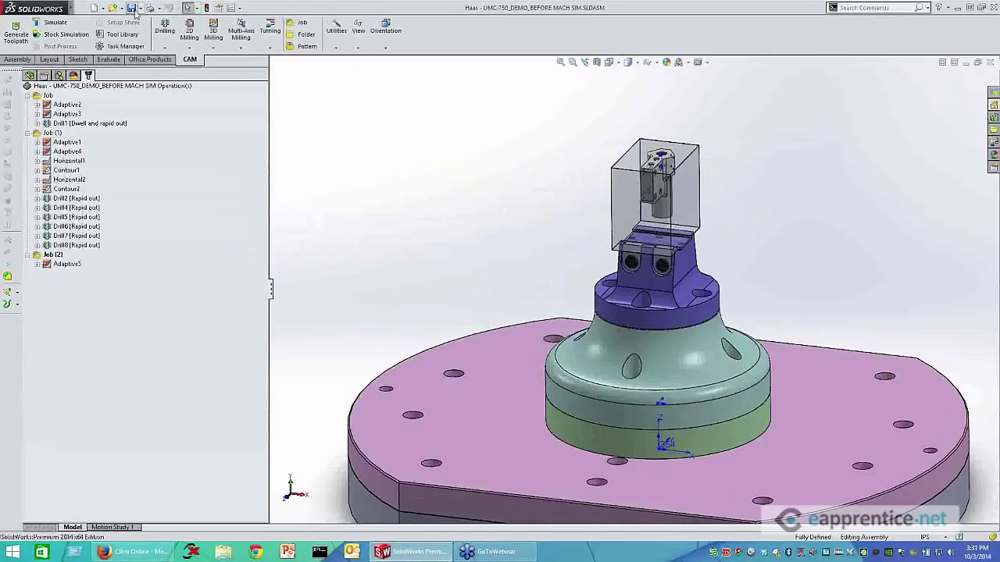
# Display the toolpaths of all Job (1) operations together, from Adaptive1 through Drill8, and clear the selection
pyautogui.click(60, 144)
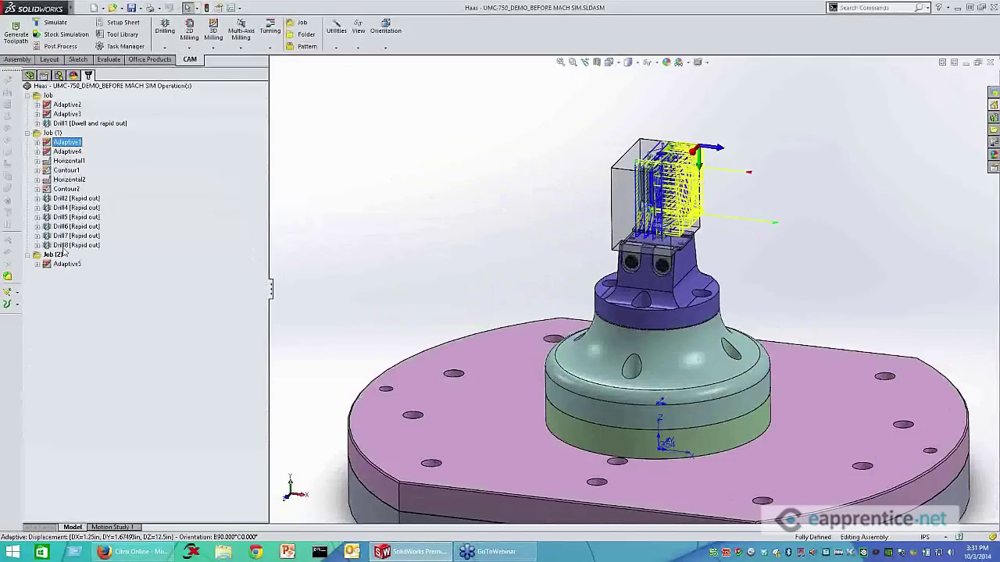
pyautogui.keyDown('shift'); pyautogui.click(66, 245); pyautogui.keyUp('shift')
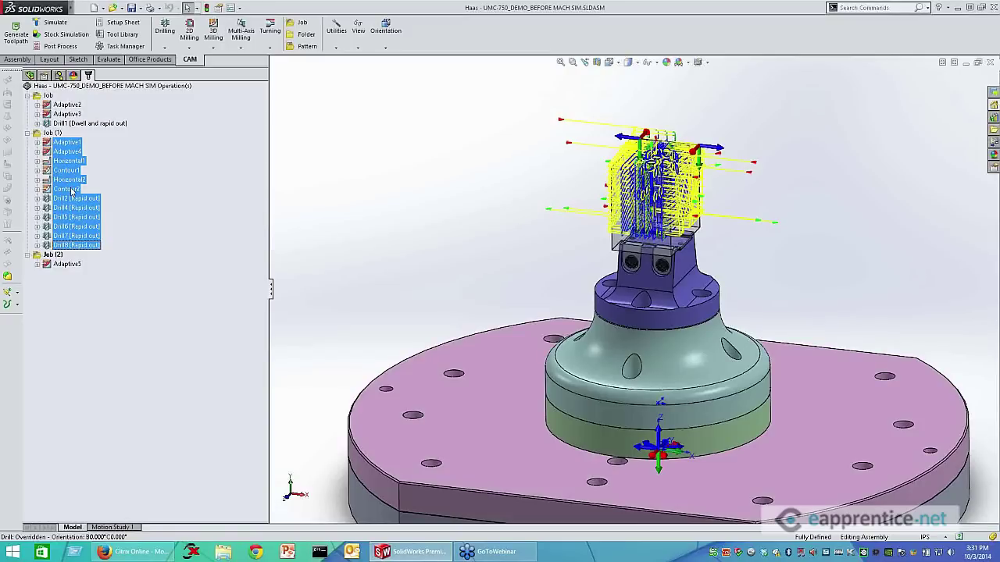
pyautogui.click(109, 181)
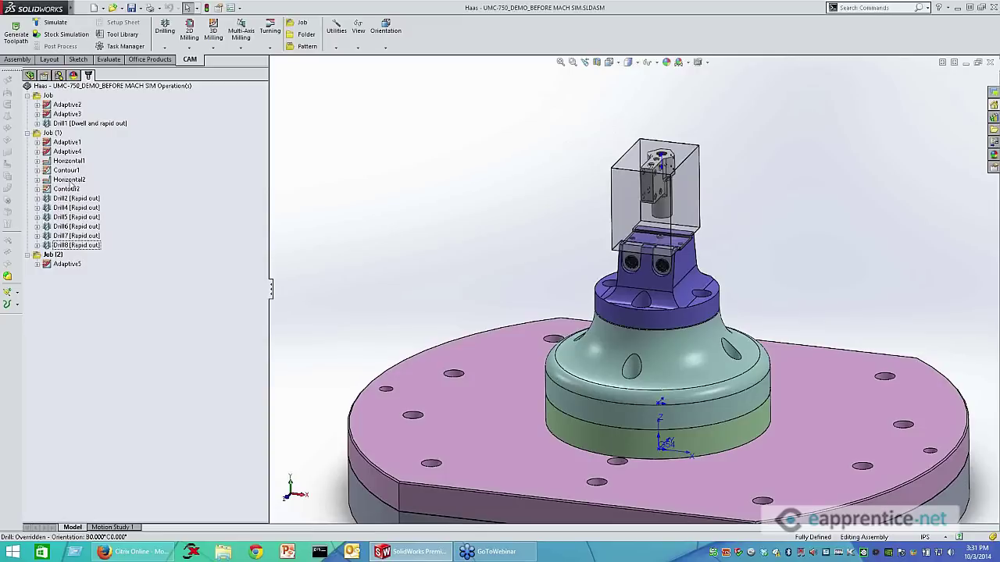
# Move Horizontal2 directly after Horizontal1 in Job (1), ahead of Contour1, and save the assembly
pyautogui.moveTo(69, 180); pyautogui.dragTo(70, 164)
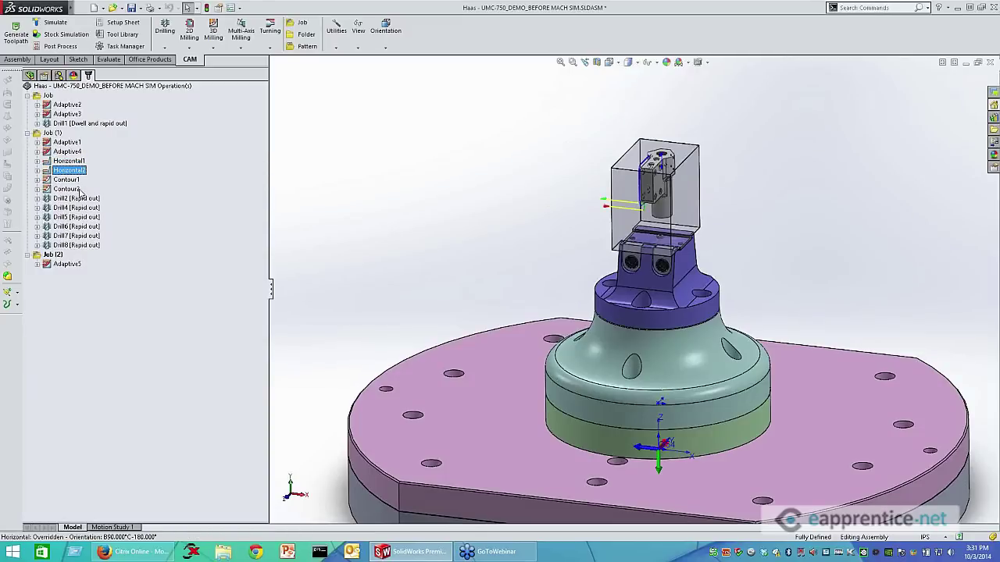
pyautogui.click(70, 161)
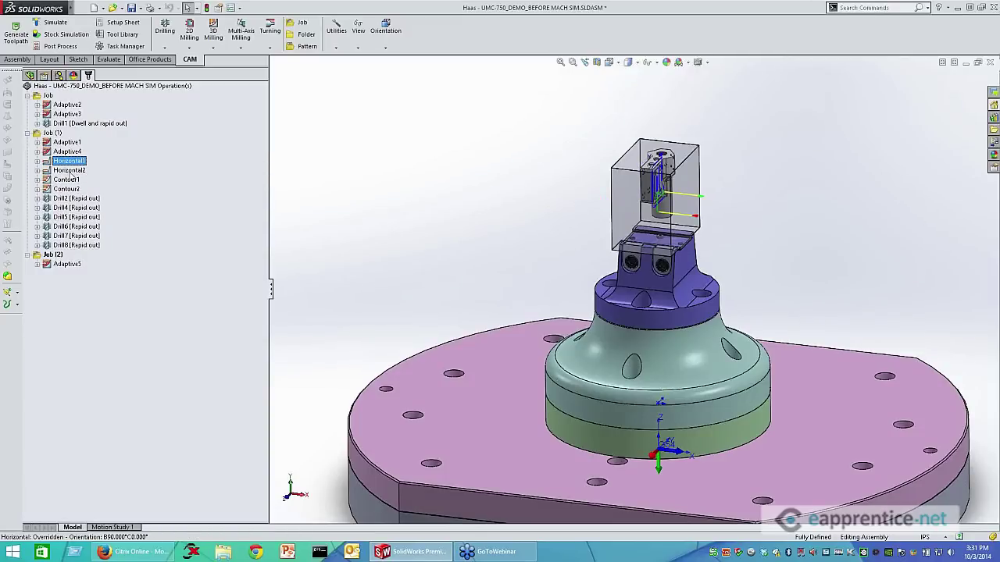
pyautogui.click(70, 171)
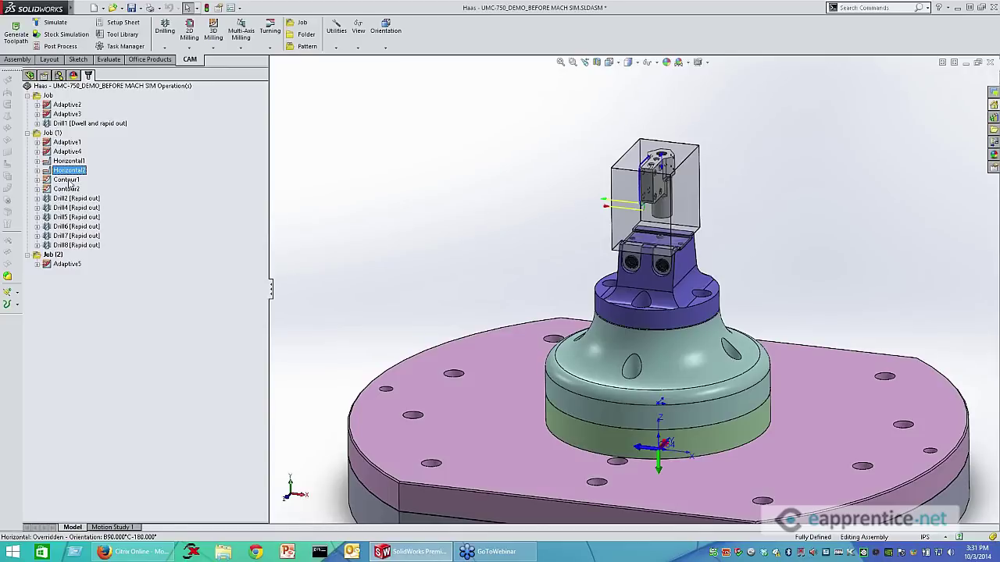
pyautogui.click(69, 189)
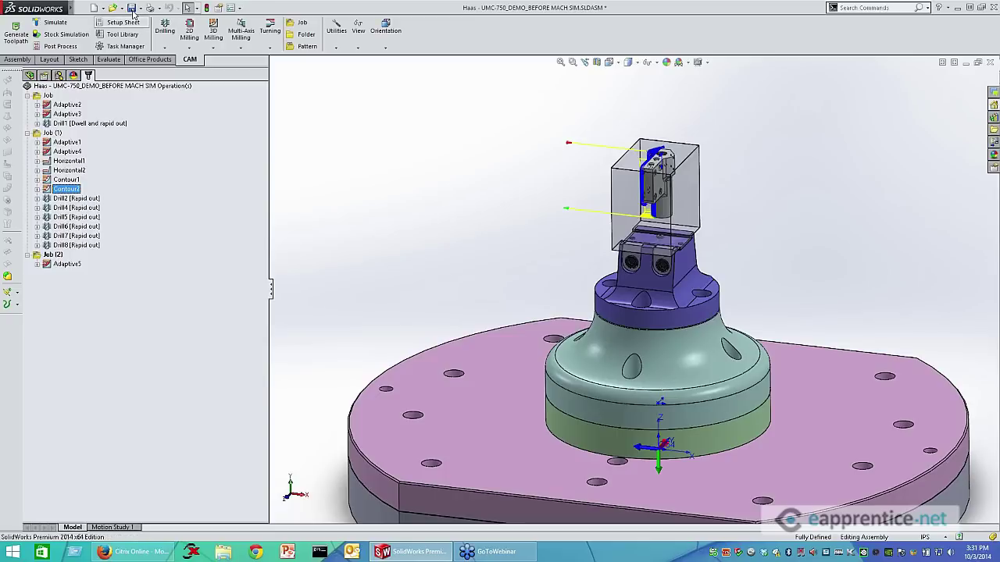
pyautogui.click(131, 8)
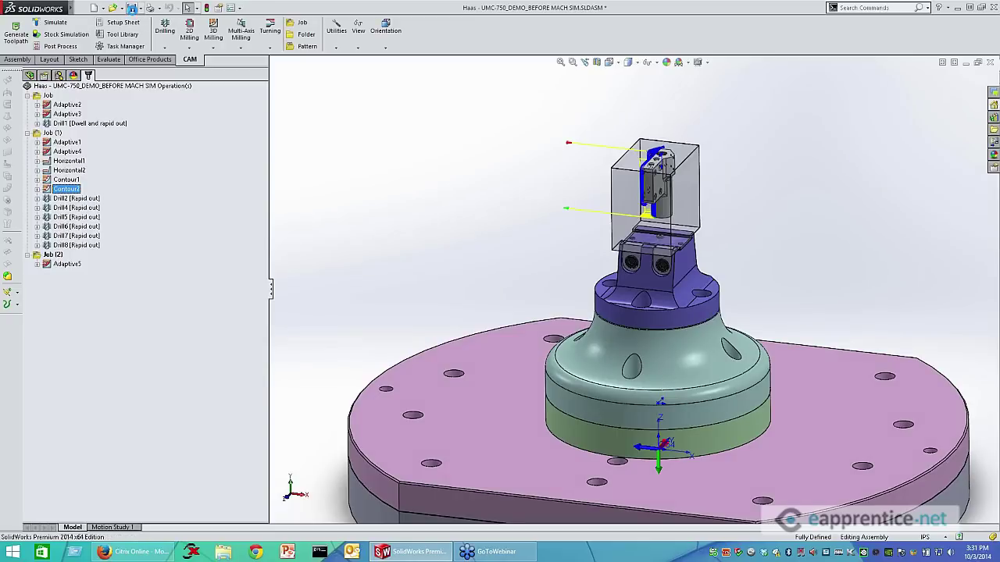
# Start the machine simulation for all Job (1) operations from Adaptive1 through Drill8
pyautogui.click(67, 142)
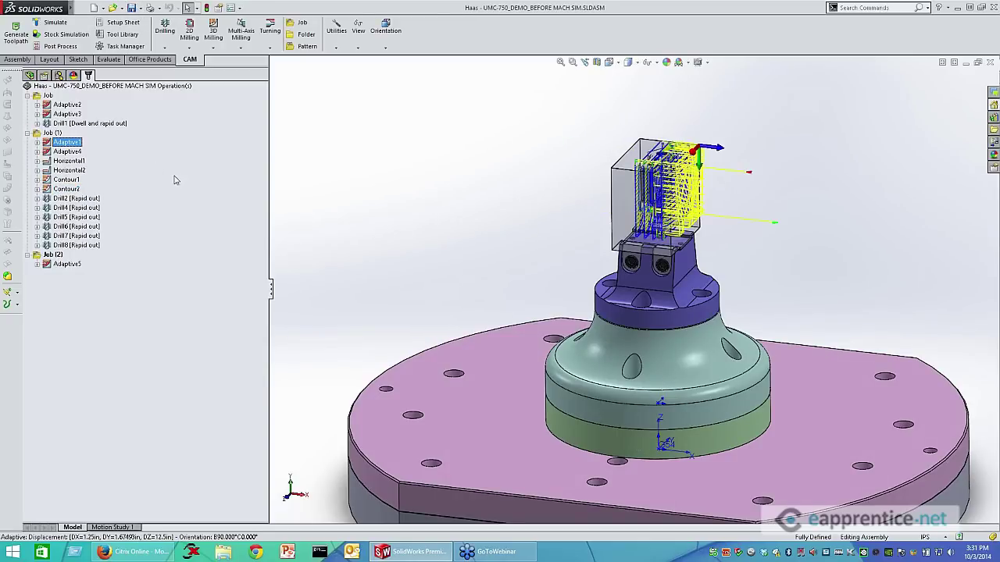
pyautogui.keyDown('shift'); pyautogui.click(83, 246); pyautogui.keyUp('shift')
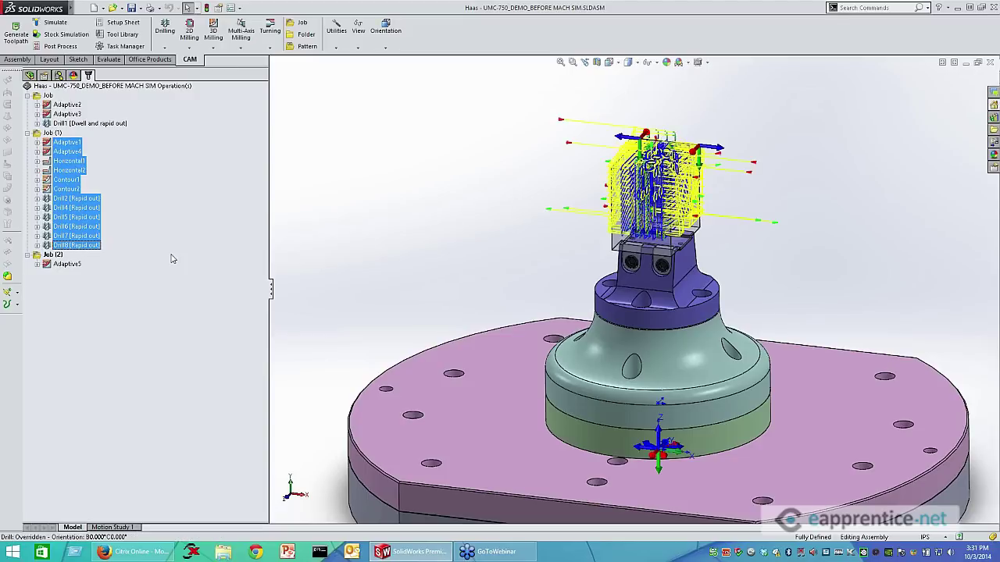
pyautogui.rightClick(75, 146)
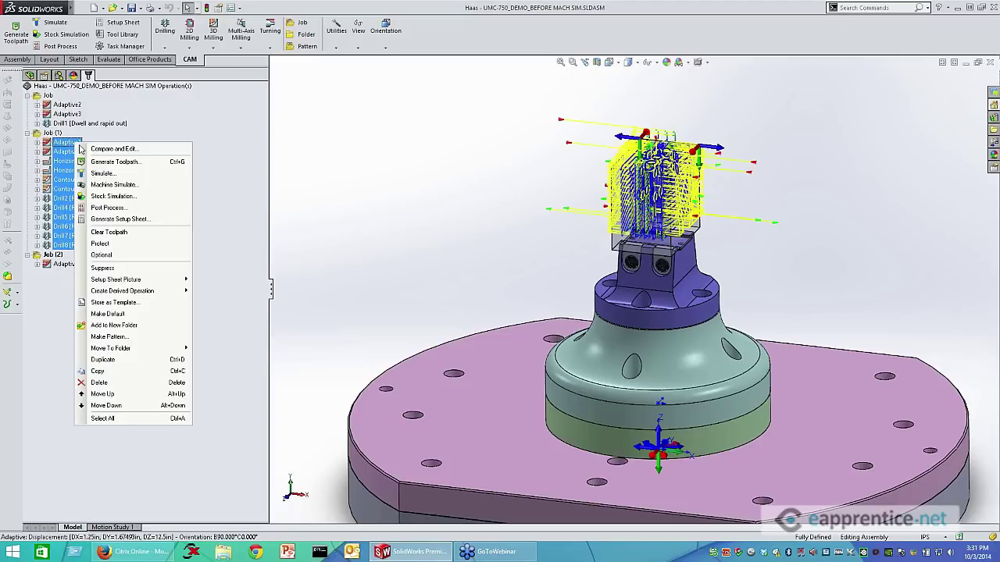
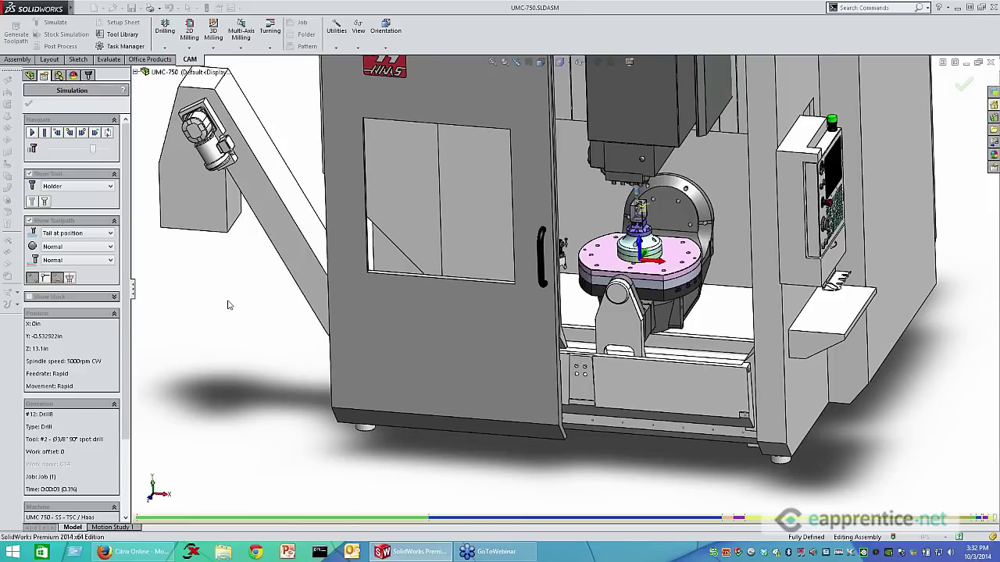
# Hide the Haas - UMC-750_DEMO and Riser for UMC-750 components in the machine assembly
pyautogui.click(137, 72)
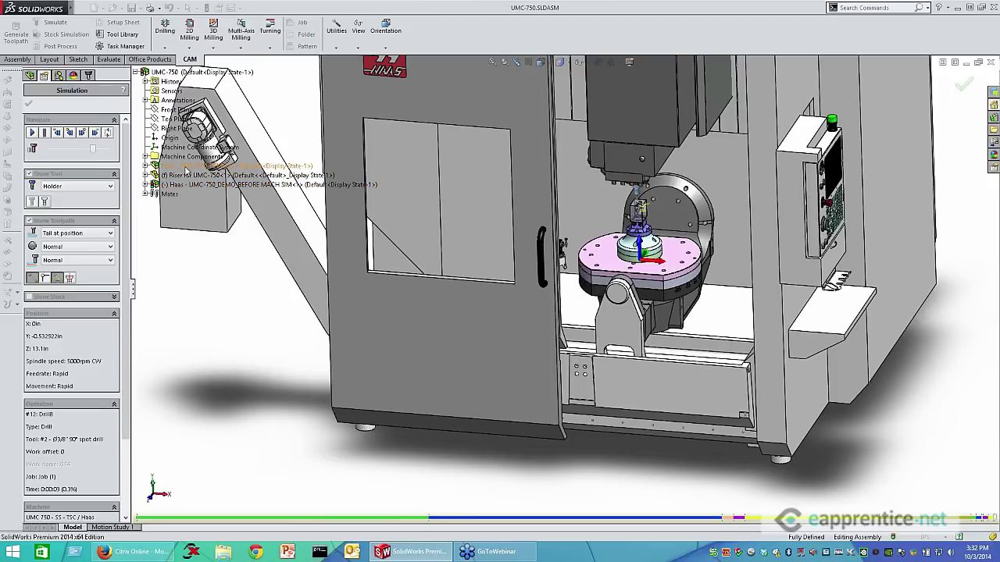
pyautogui.rightClick(186, 169)
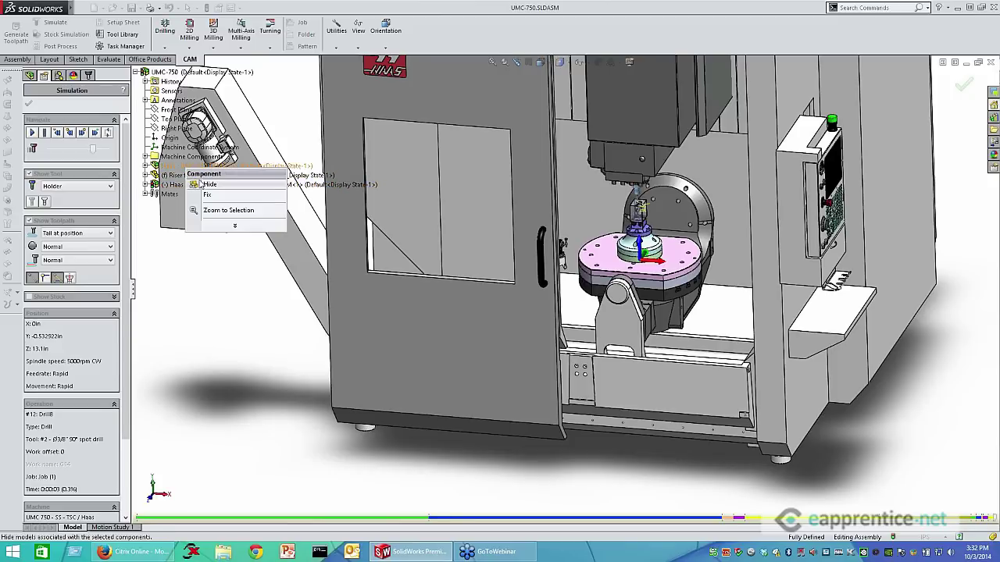
pyautogui.click(205, 185)
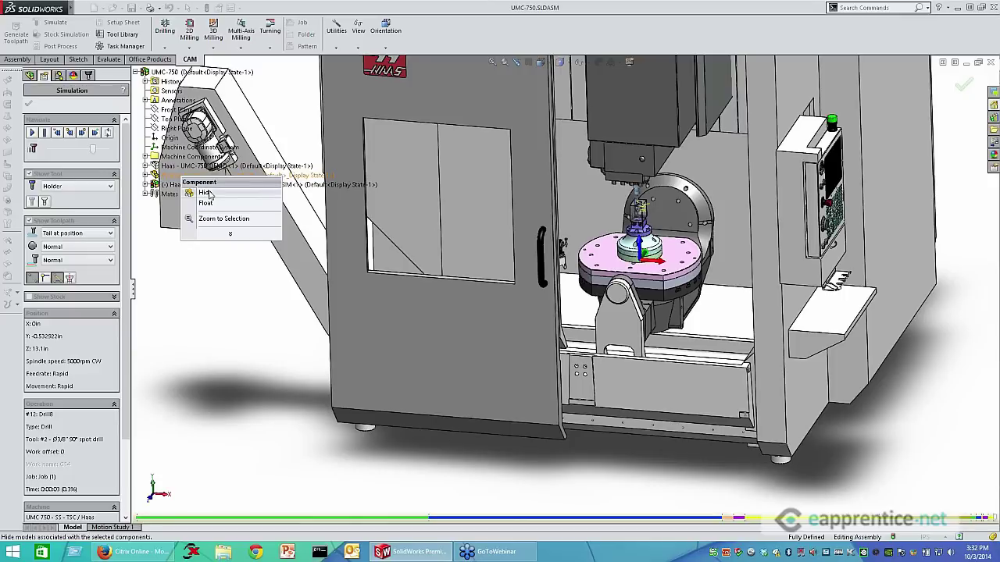
pyautogui.click(208, 193)
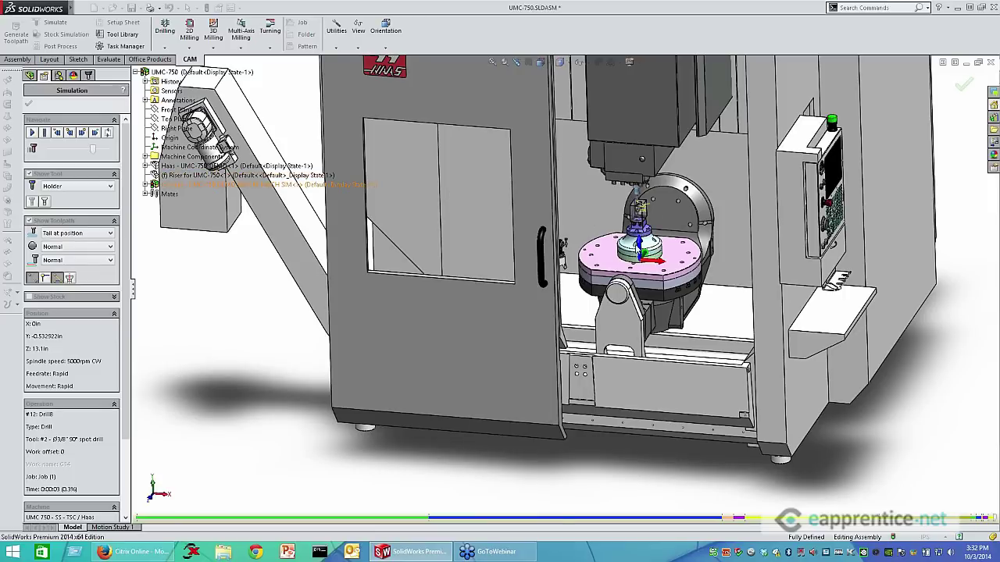
# Return the machine simulation to its start at the Adaptive1 operation
pyautogui.scroll(-8, 653, 232)
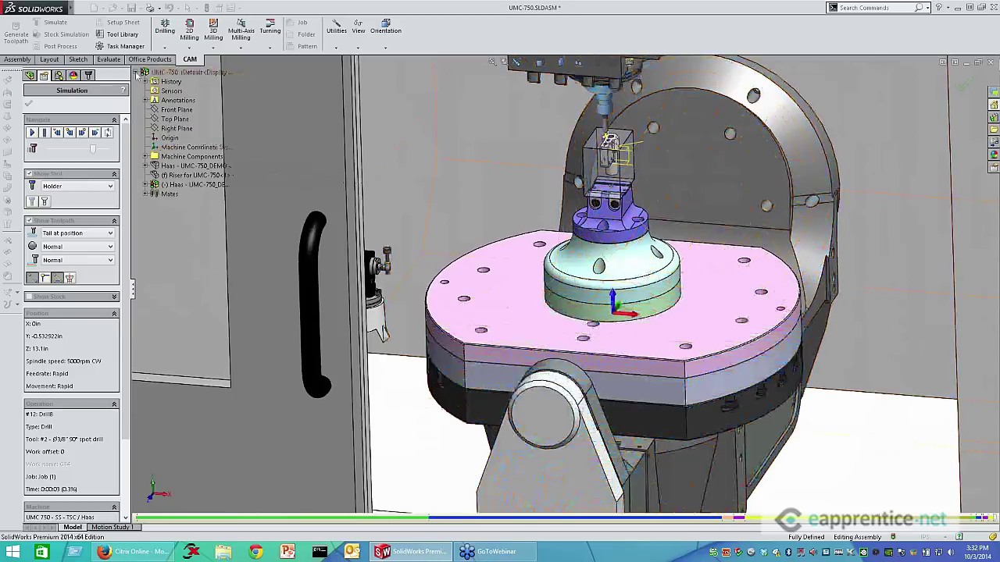
pyautogui.scroll(3, 208, 237)
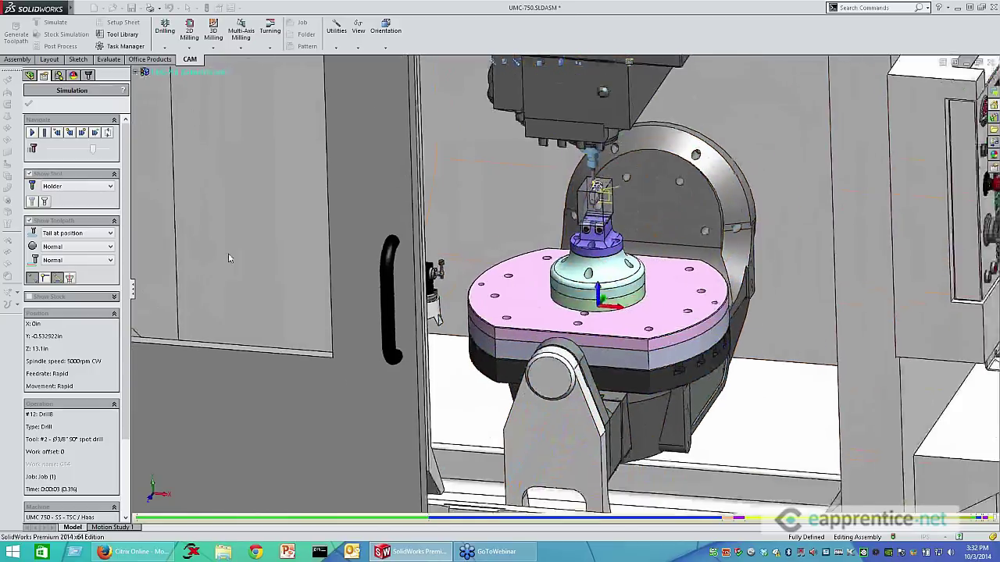
pyautogui.scroll(-1, 225, 233)
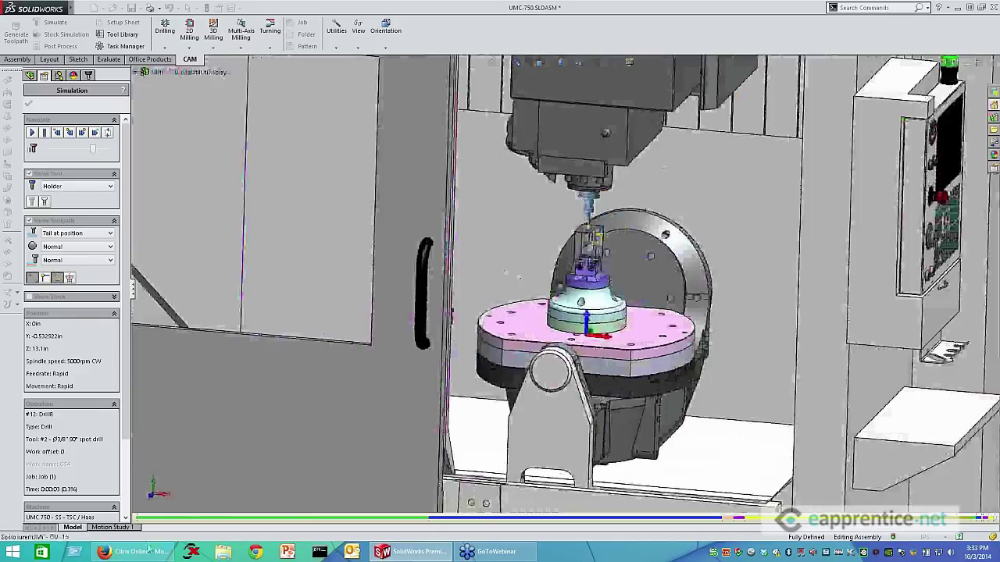
pyautogui.click(57, 132)
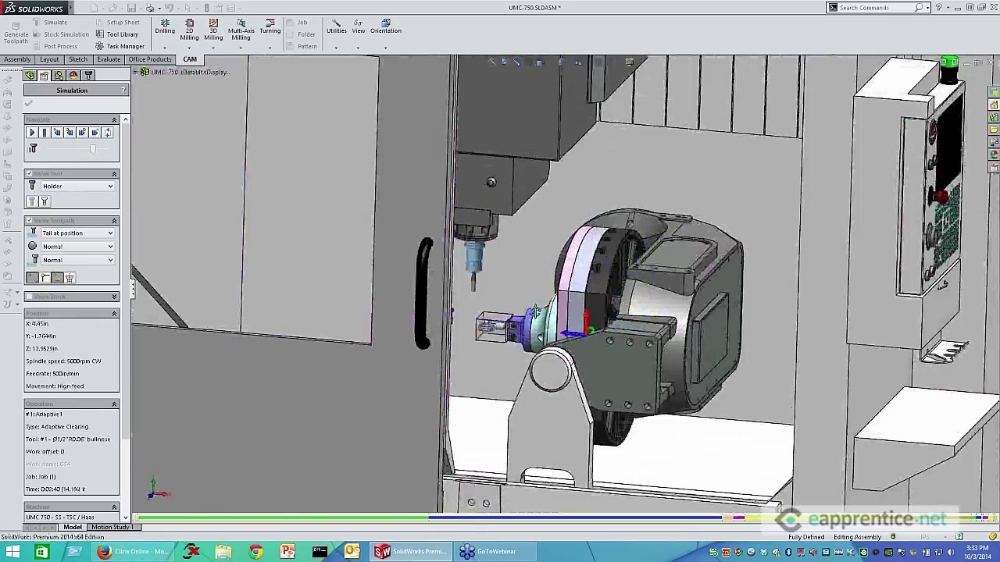
# Examine the machine, tilted table and spindle at the start position, both up close and with the whole enclosure in view
pyautogui.scroll(-1, 500, 281)
pyautogui.scroll(-1, 353, 435)
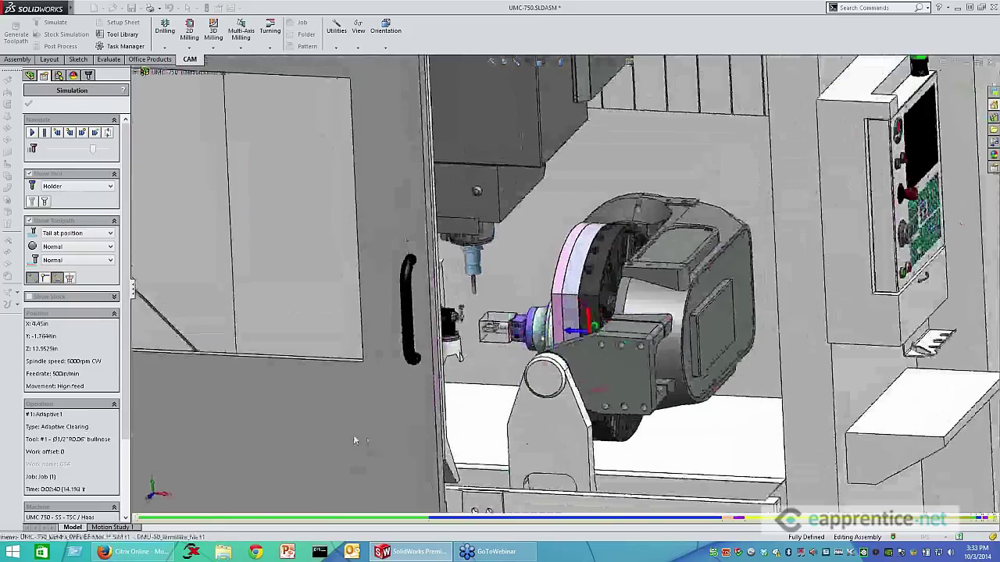
pyautogui.scroll(2, 367, 442)
pyautogui.scroll(-2, 545, 282)
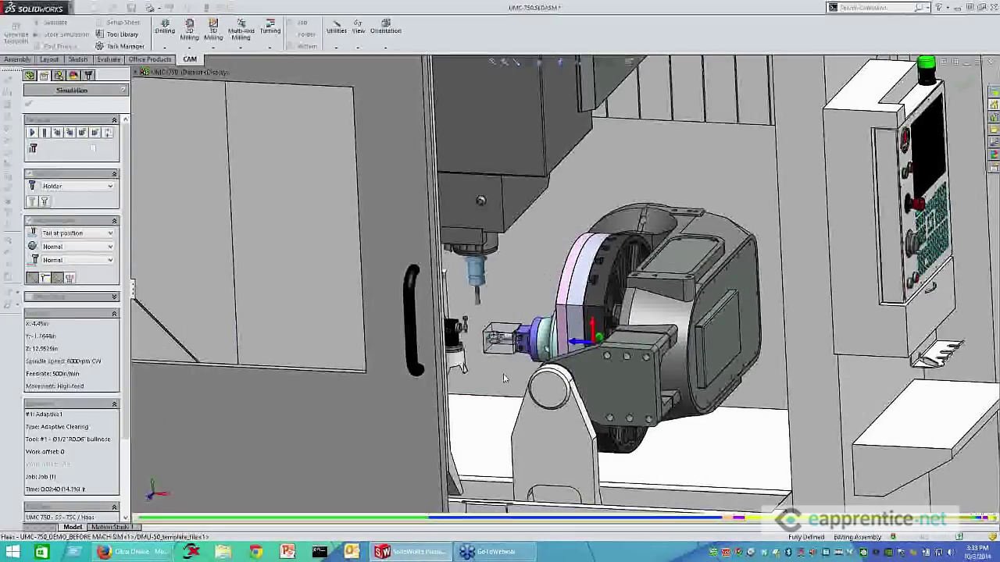
pyautogui.press('f')
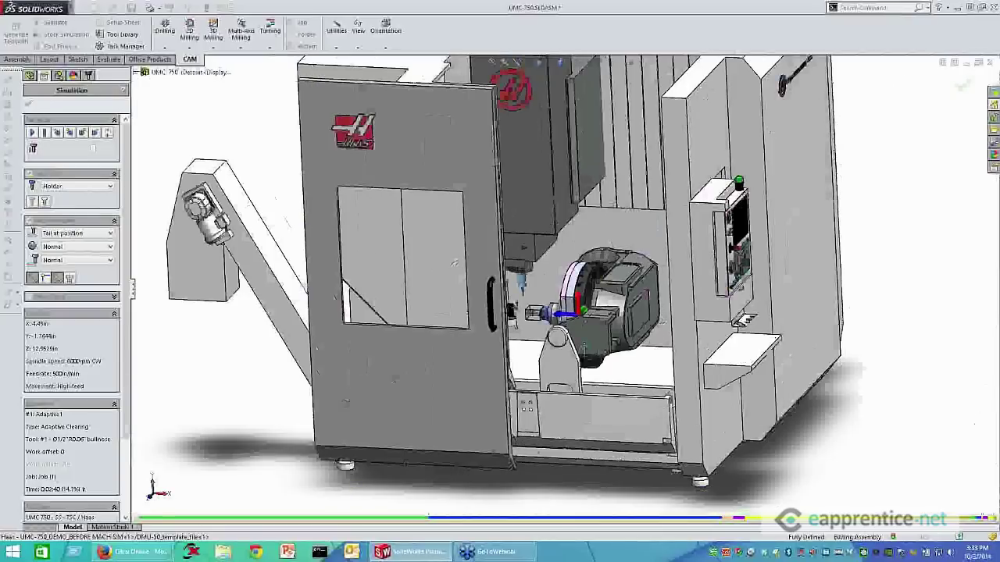
pyautogui.moveTo(504, 379); pyautogui.dragTo(547, 261, button='middle')
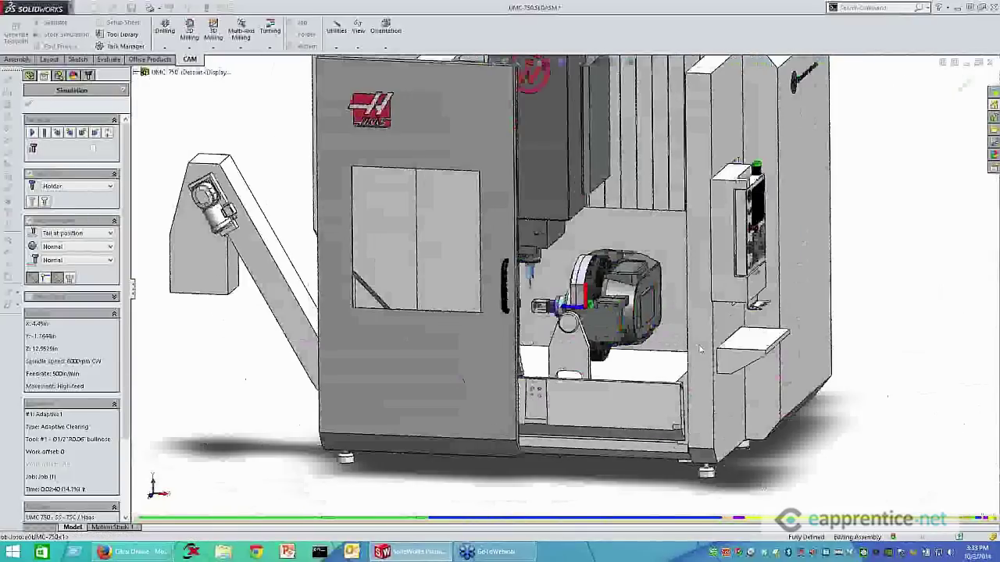
pyautogui.scroll(1, 547, 262)
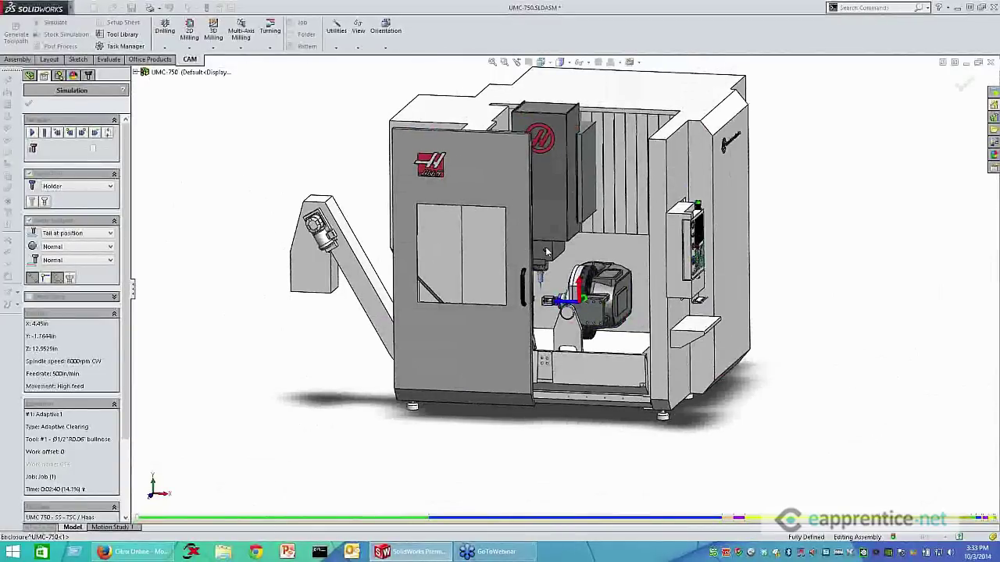
# Hide the Enclosure and Door machine components of the UMC-750 assembly
pyautogui.scroll(-5, 546, 251)
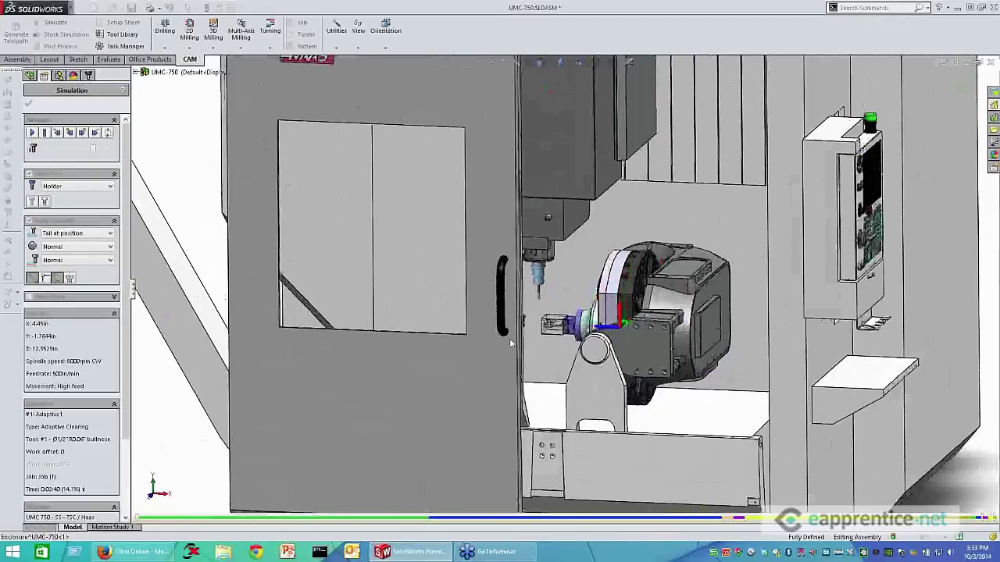
pyautogui.click(136, 72)
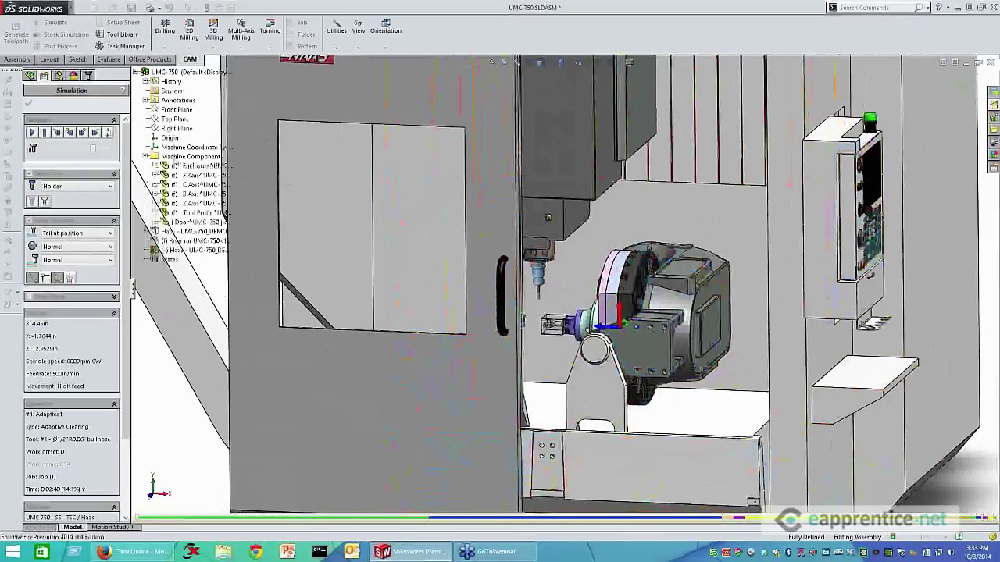
pyautogui.click(188, 156)
pyautogui.press('f')
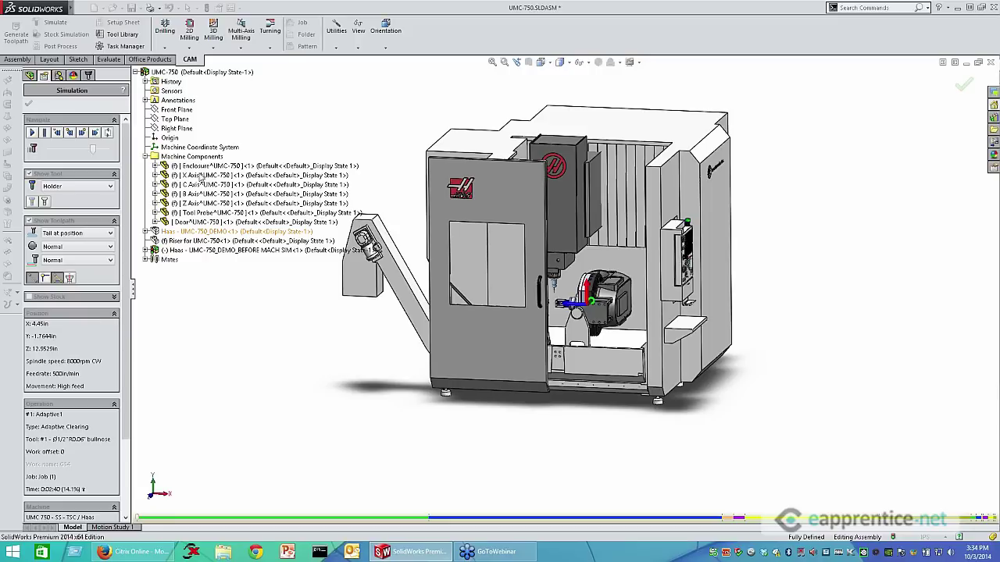
pyautogui.rightClick(202, 169)
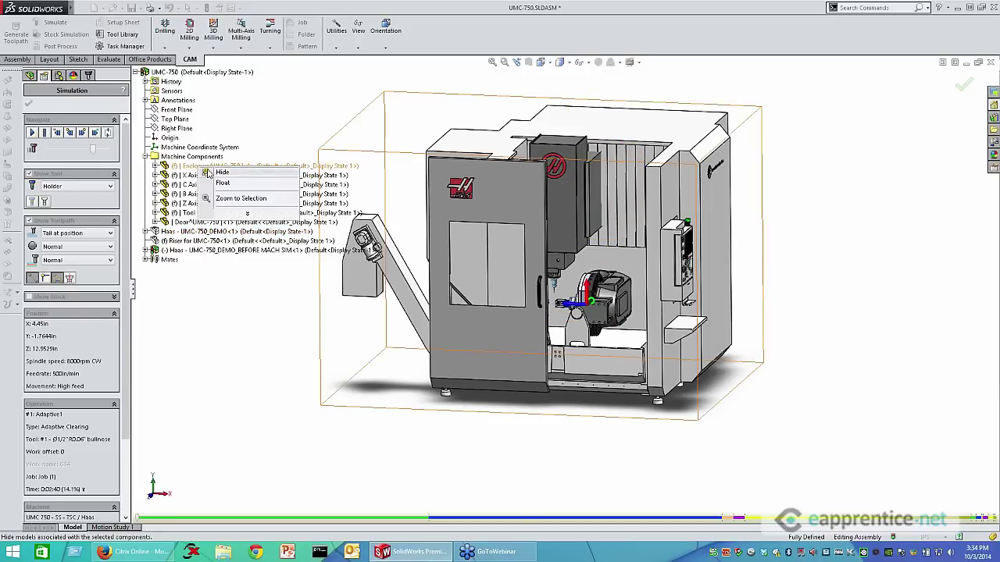
pyautogui.click(208, 173)
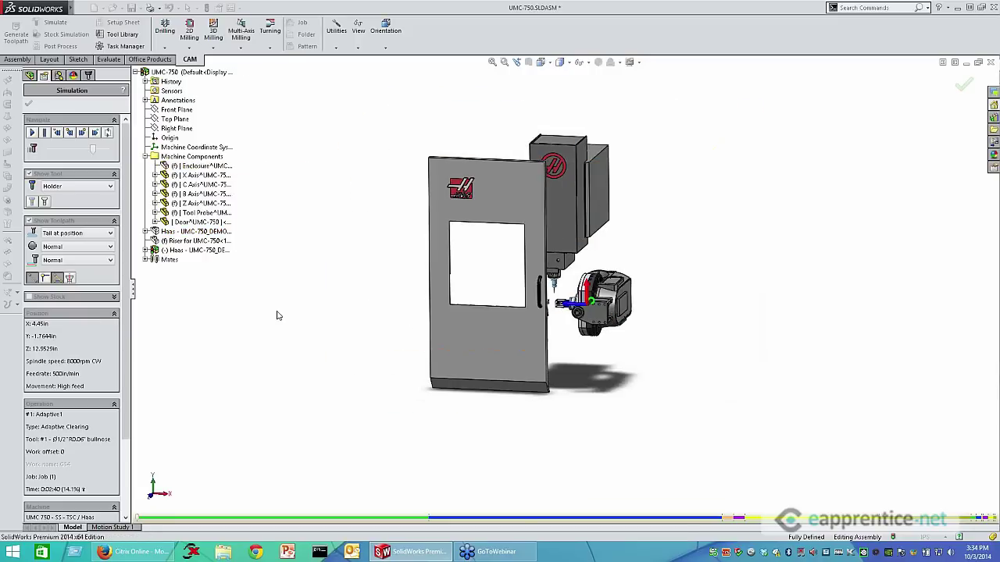
pyautogui.click(204, 223)
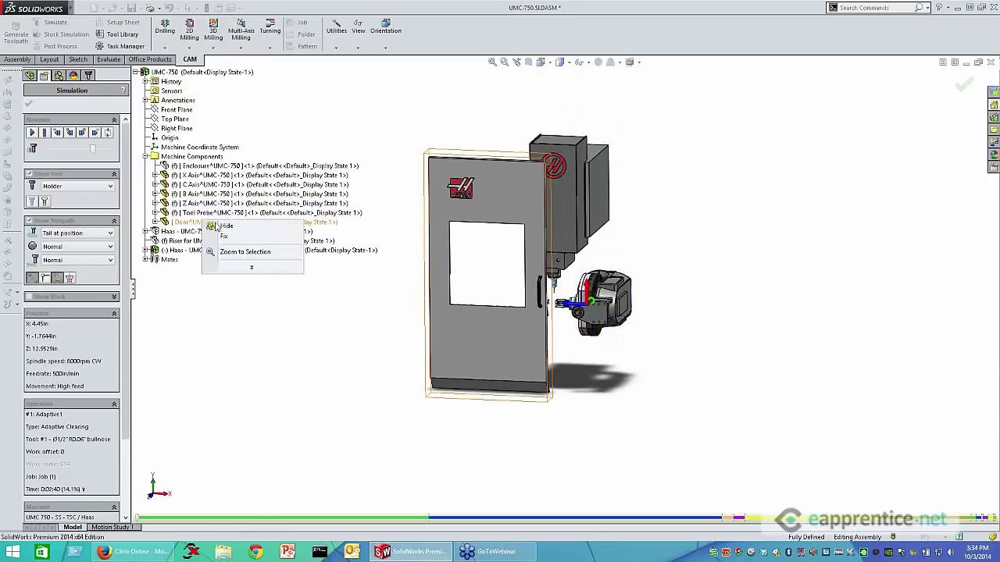
pyautogui.click(212, 226)
# Play the machine simulation from Adaptive1 with the spindle and trunnion table in view, and adjust its playback speed
pyautogui.scroll(-5, 547, 319)
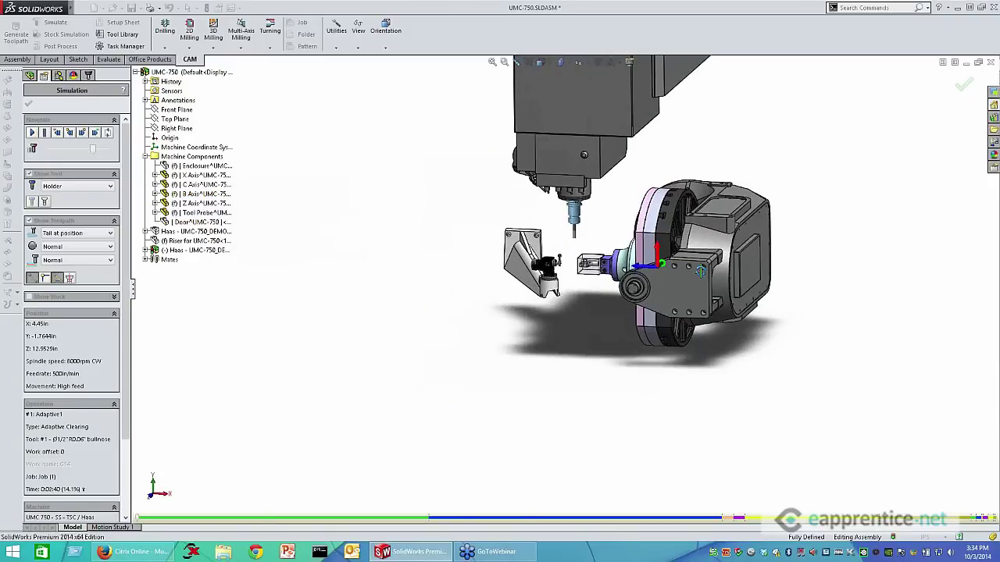
pyautogui.scroll(-8, 673, 274)
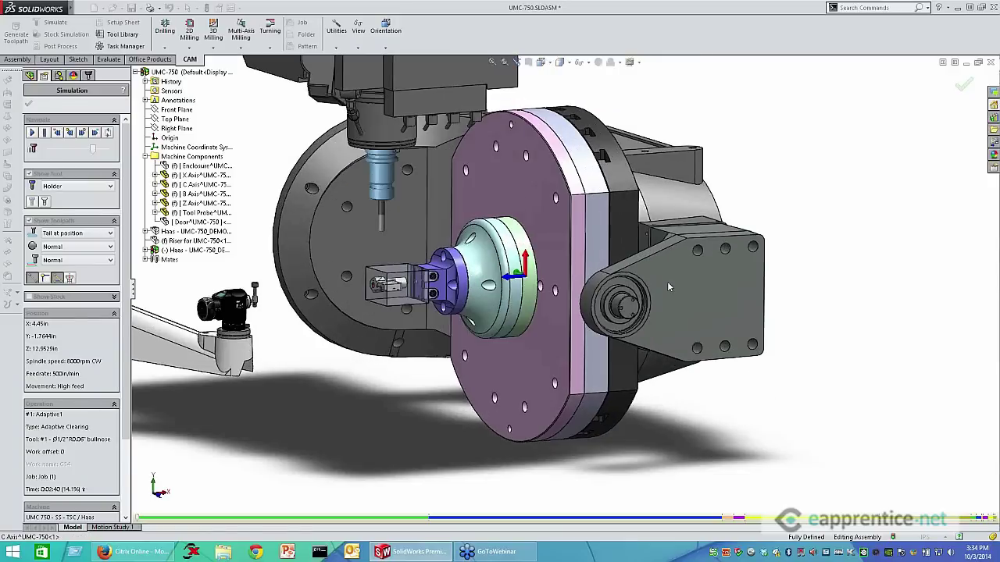
pyautogui.scroll(4, 640, 275)
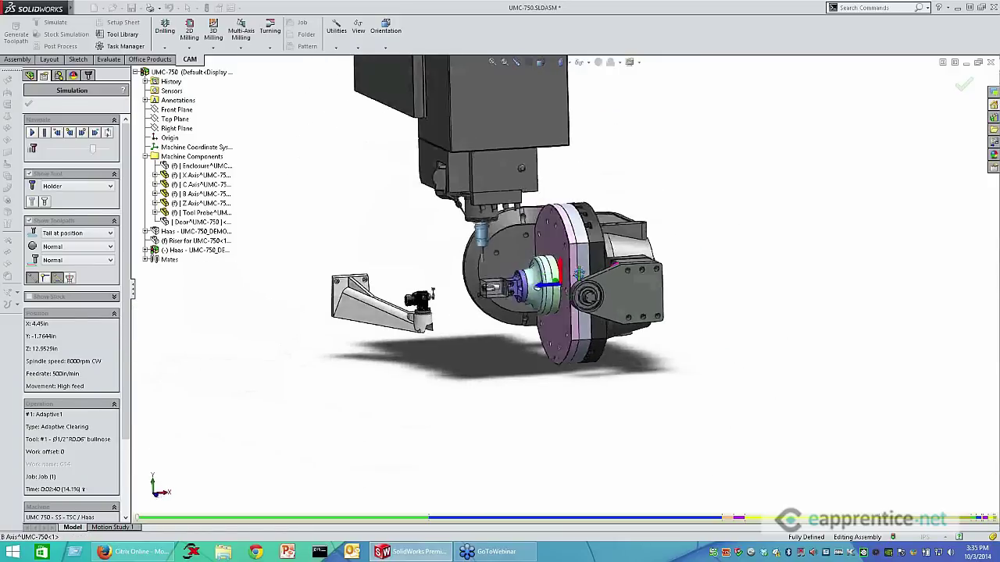
pyautogui.moveTo(579, 274); pyautogui.dragTo(591, 302, button='middle')
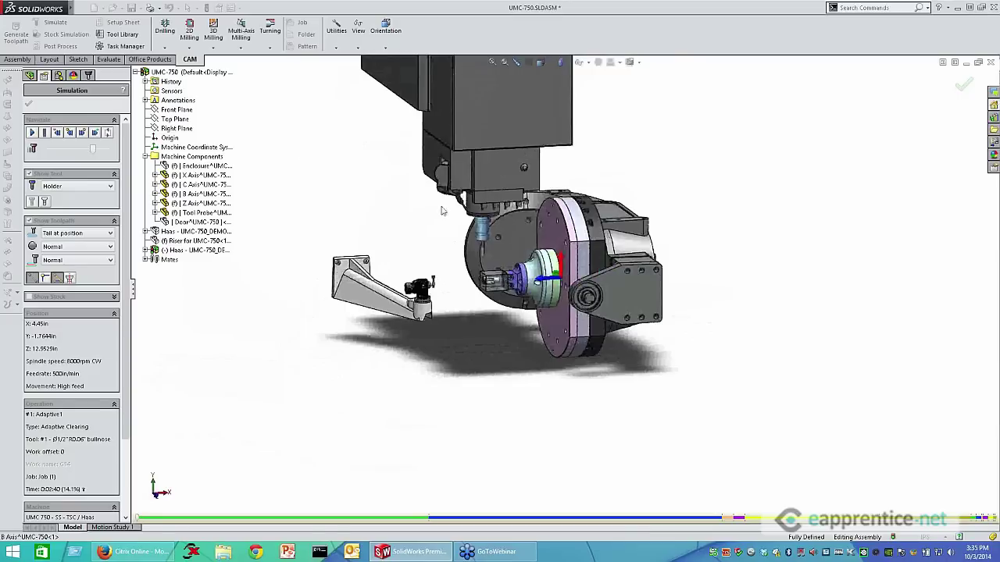
pyautogui.scroll(-2, 442, 210)
pyautogui.moveTo(486, 256); pyautogui.dragTo(582, 449, button='middle')
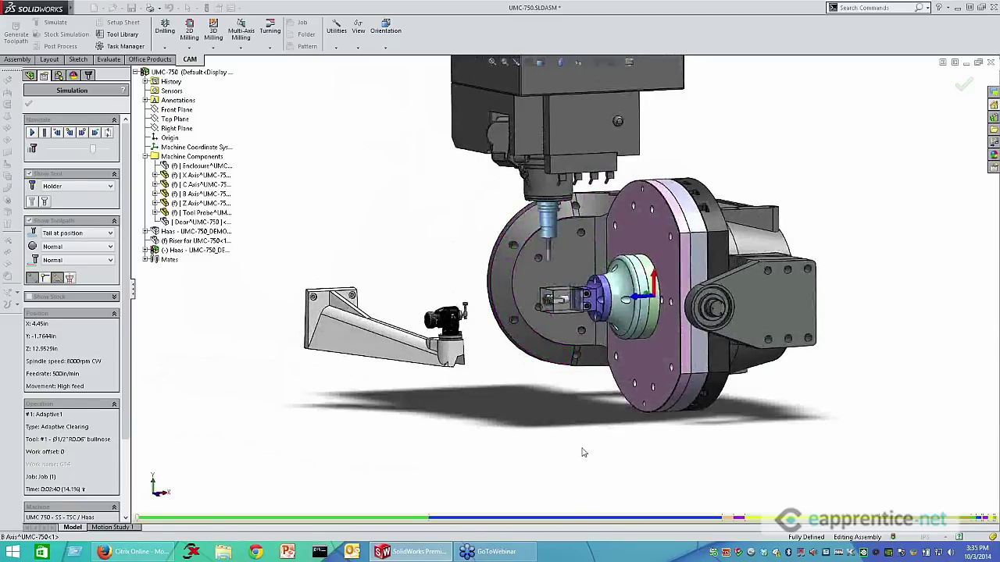
pyautogui.scroll(2, 561, 297)
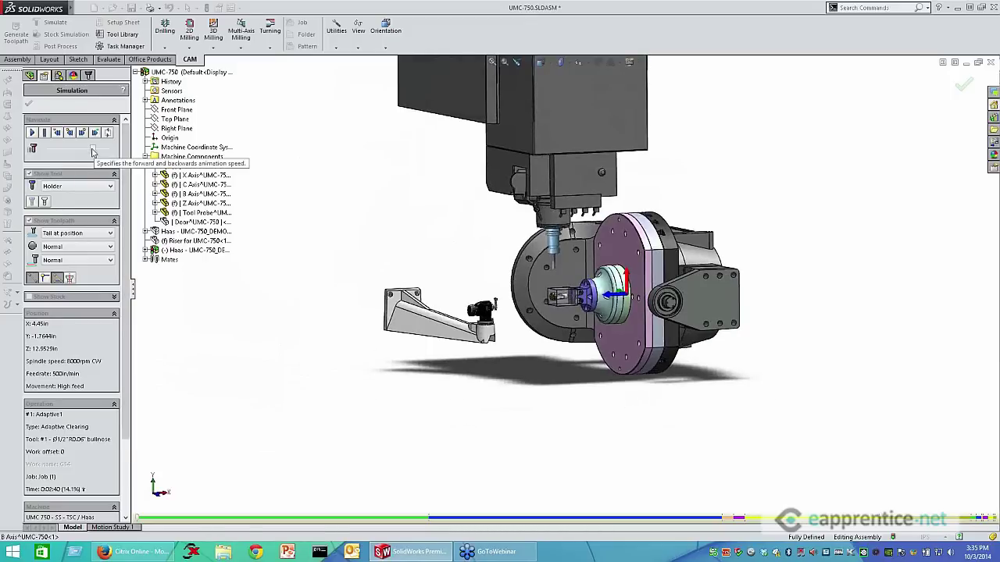
pyautogui.press('space')
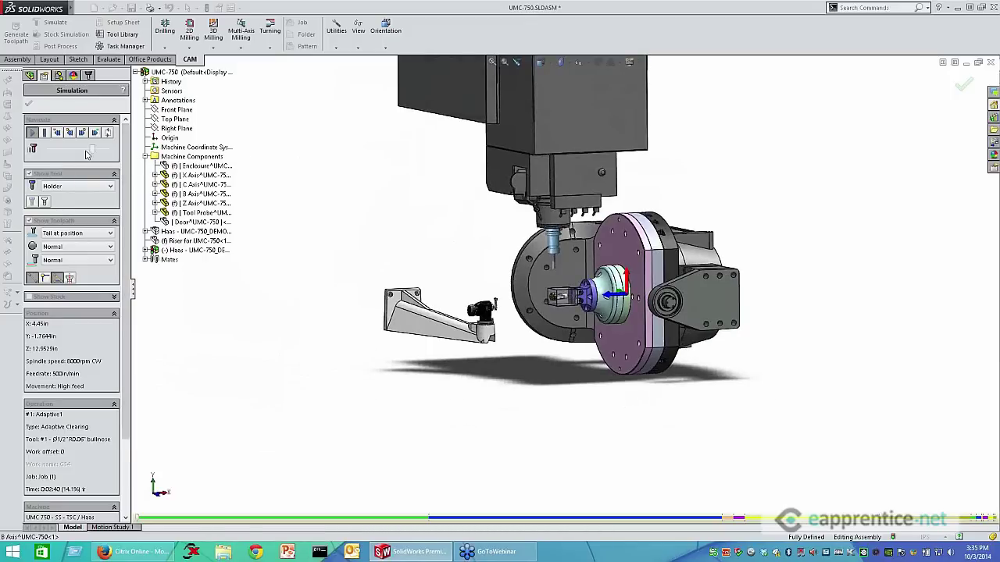
pyautogui.moveTo(86, 152); pyautogui.dragTo(95, 153)
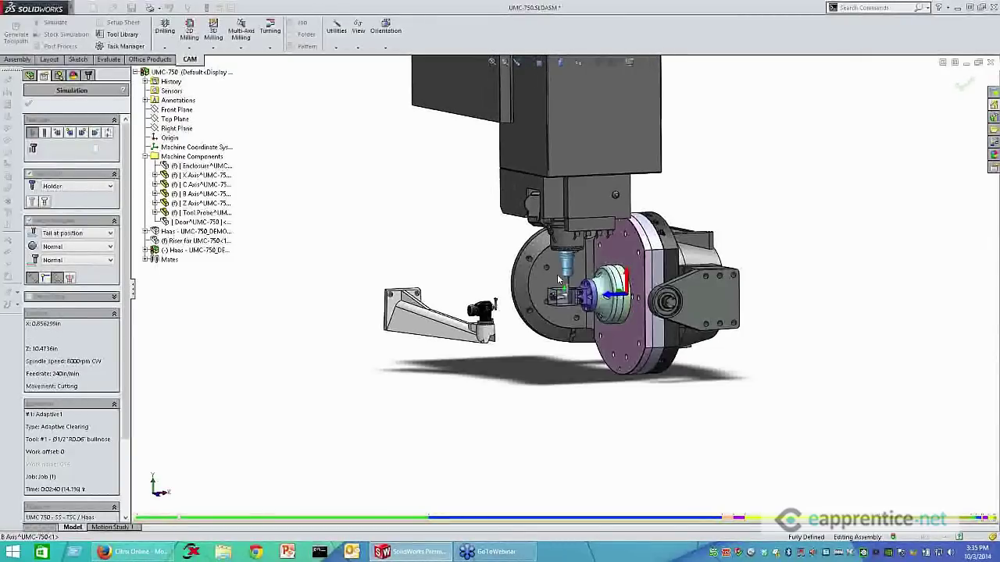
# Watch the tool, holder and table motion through Adaptive1 and Adaptive4 and into Horizontal1, up close and from farther back
pyautogui.scroll(-5, 558, 279)
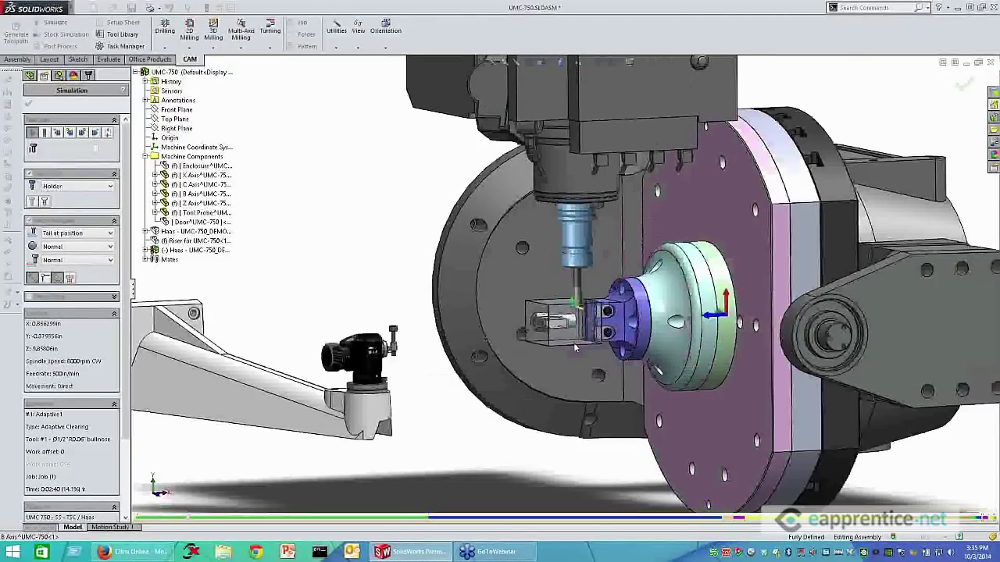
pyautogui.scroll(-3, 574, 347)
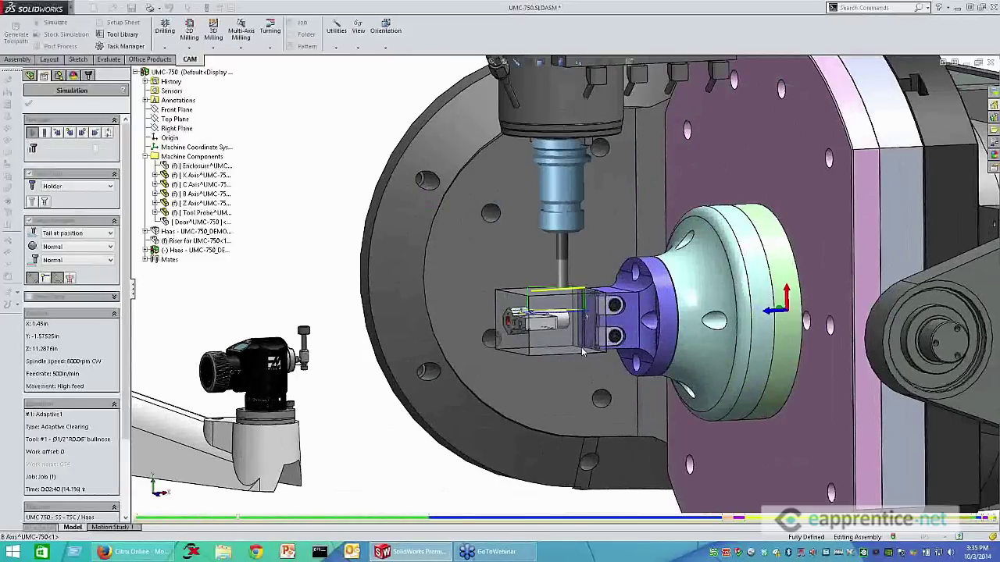
pyautogui.scroll(3, 582, 349)
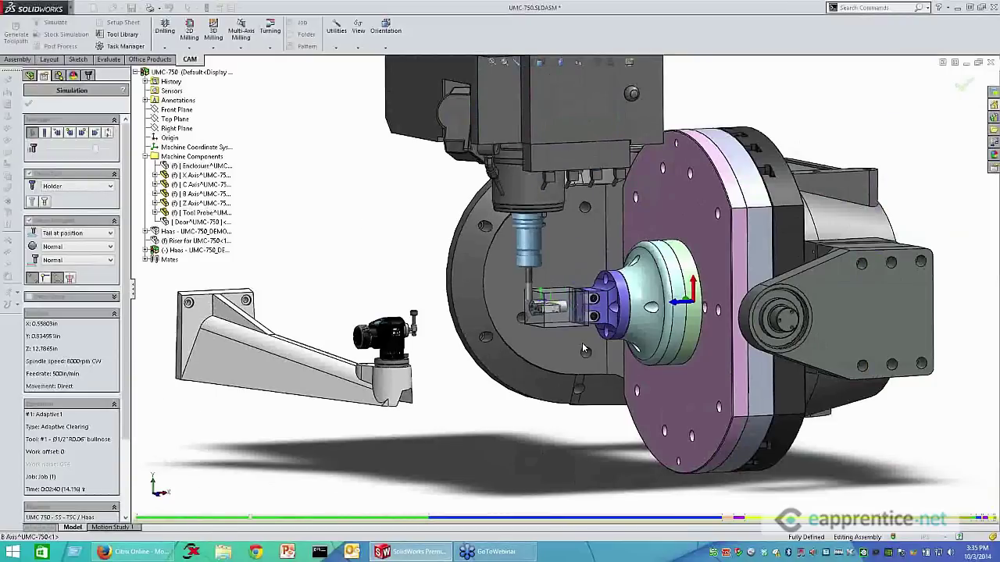
pyautogui.scroll(2, 582, 342)
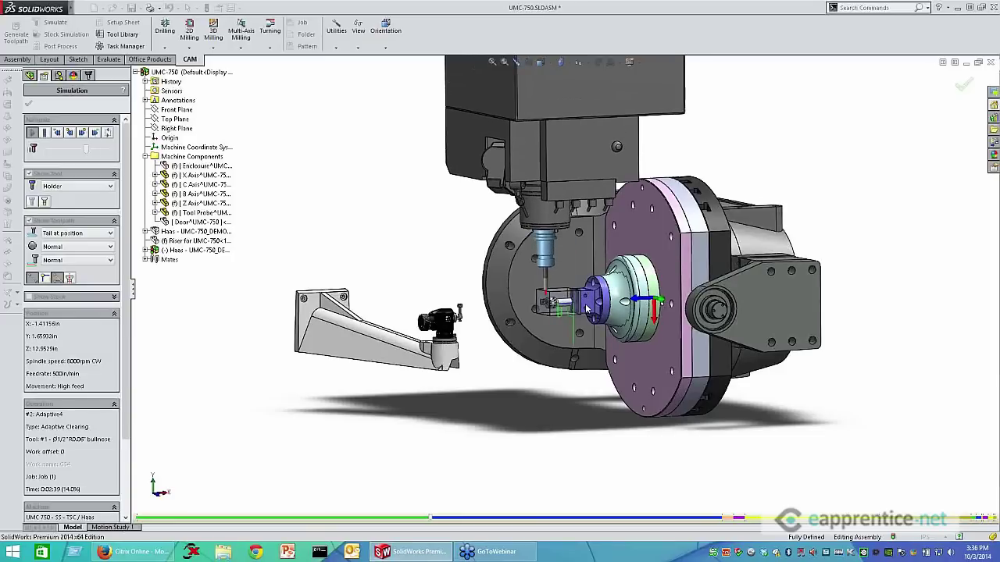
pyautogui.scroll(-5, 586, 309)
pyautogui.scroll(5, 252, 421)
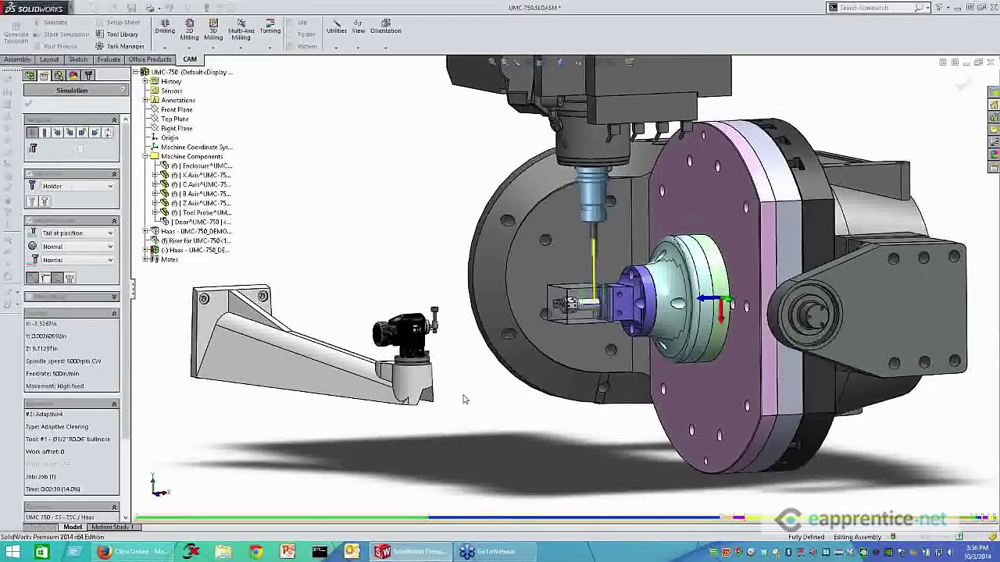
pyautogui.scroll(2, 463, 399)
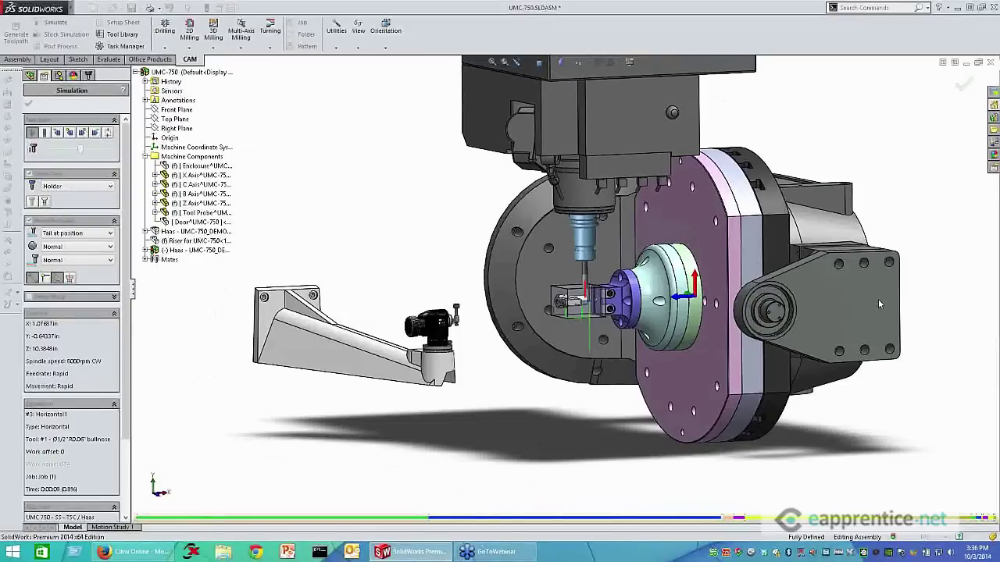
# Adjust the playback speed during Horizontal1 and advance the simulation from Horizontal2 to Contour1
pyautogui.scroll(-4, 547, 312)
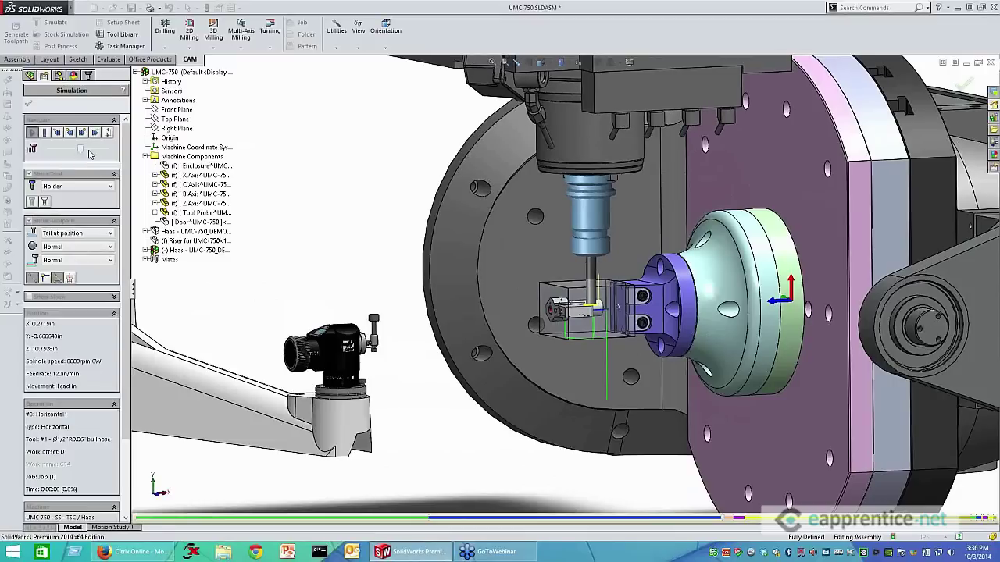
pyautogui.moveTo(89, 154); pyautogui.dragTo(94, 154)
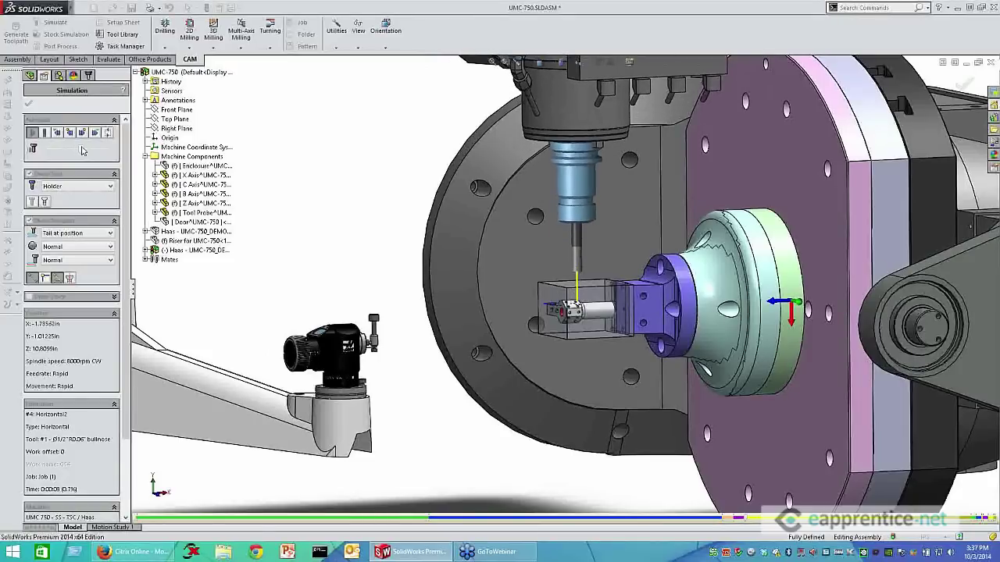
pyautogui.click(82, 132)
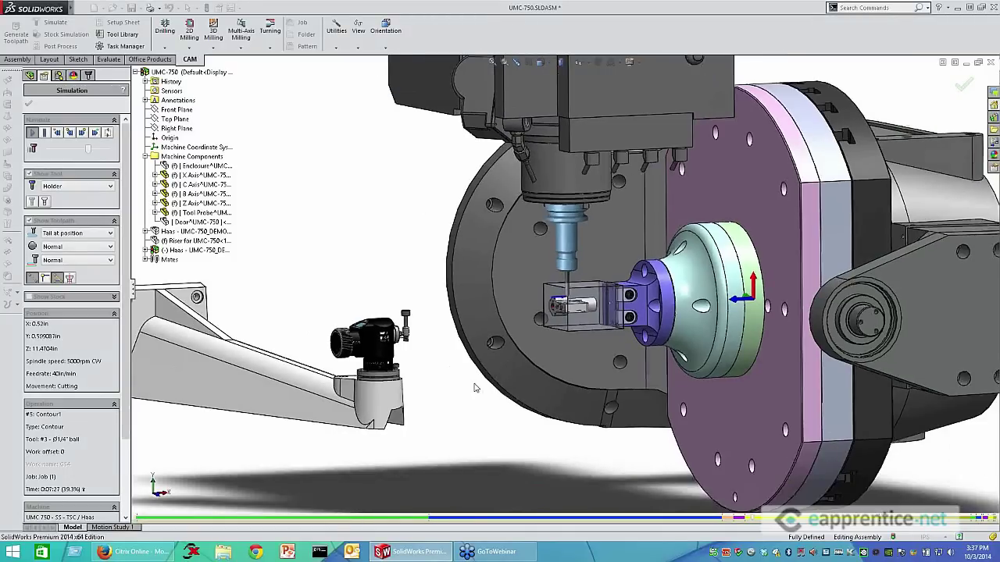
pyautogui.scroll(-1, 475, 386)
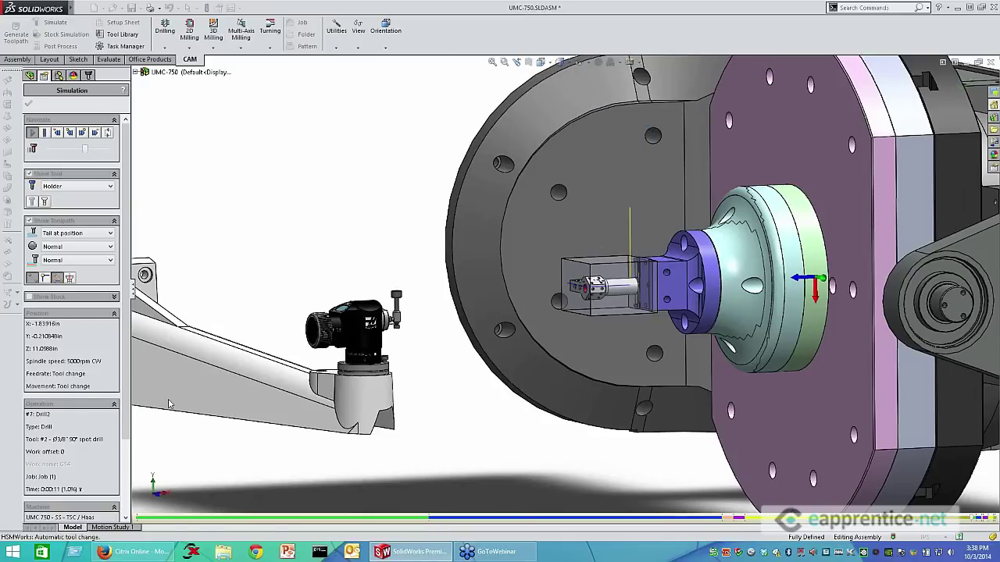
# Examine the Drill4 spot drilling and the tool's clearance to the part, fixture and table from several angles
pyautogui.moveTo(344, 392); pyautogui.dragTo(419, 414, button='middle')
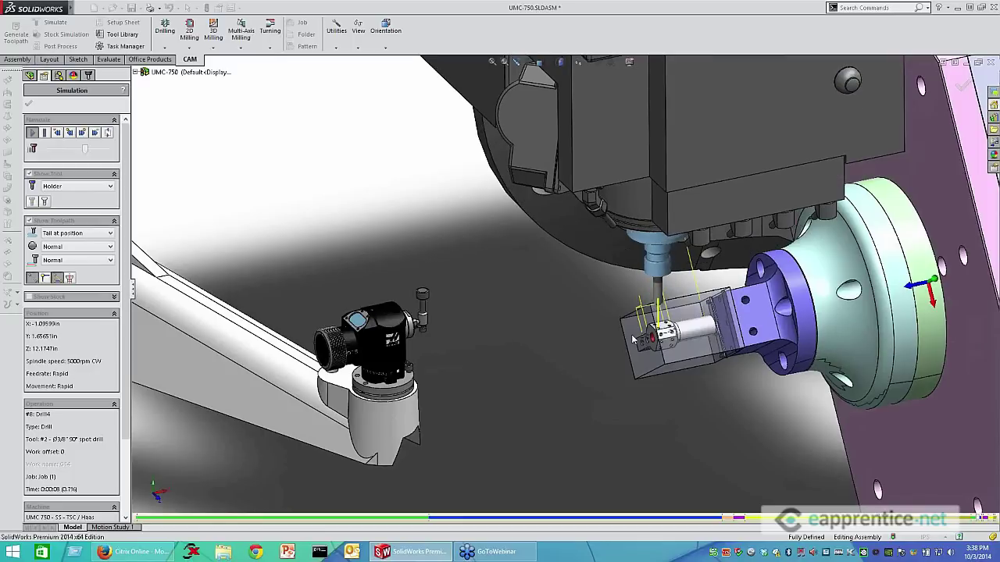
pyautogui.moveTo(611, 420); pyautogui.dragTo(695, 369, button='middle')
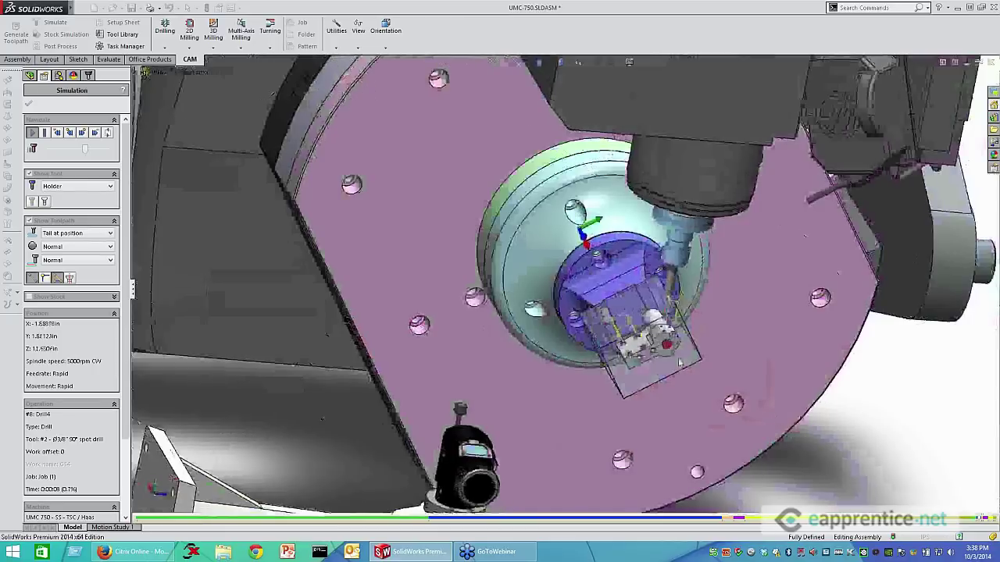
pyautogui.scroll(-5, 695, 368)
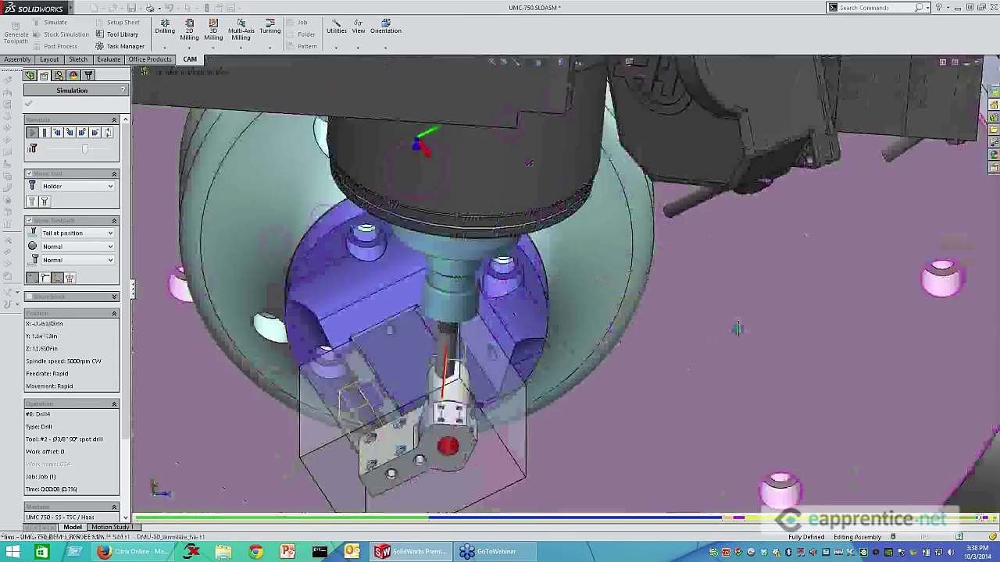
pyautogui.moveTo(737, 329); pyautogui.dragTo(678, 320, button='middle')
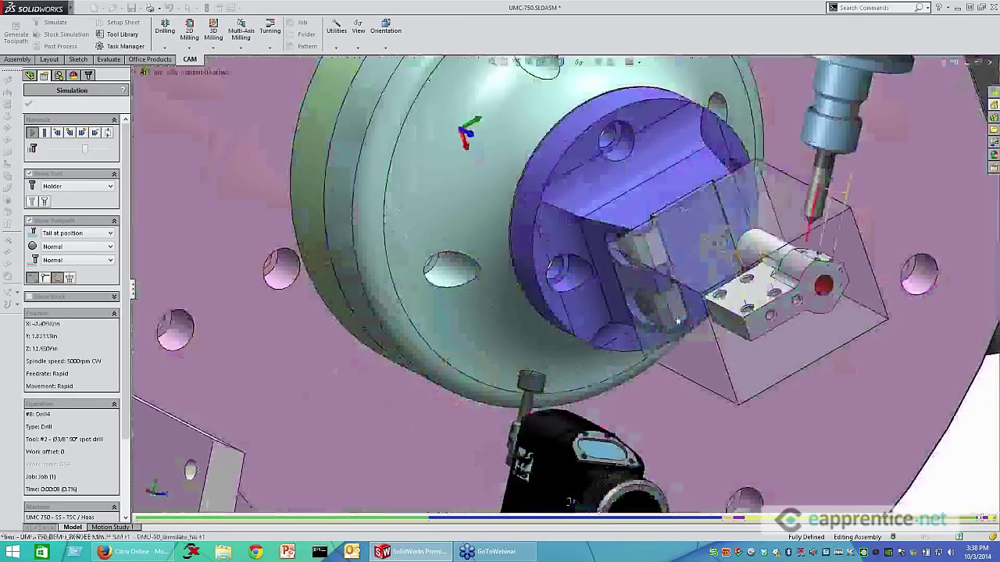
pyautogui.scroll(5, 677, 320)
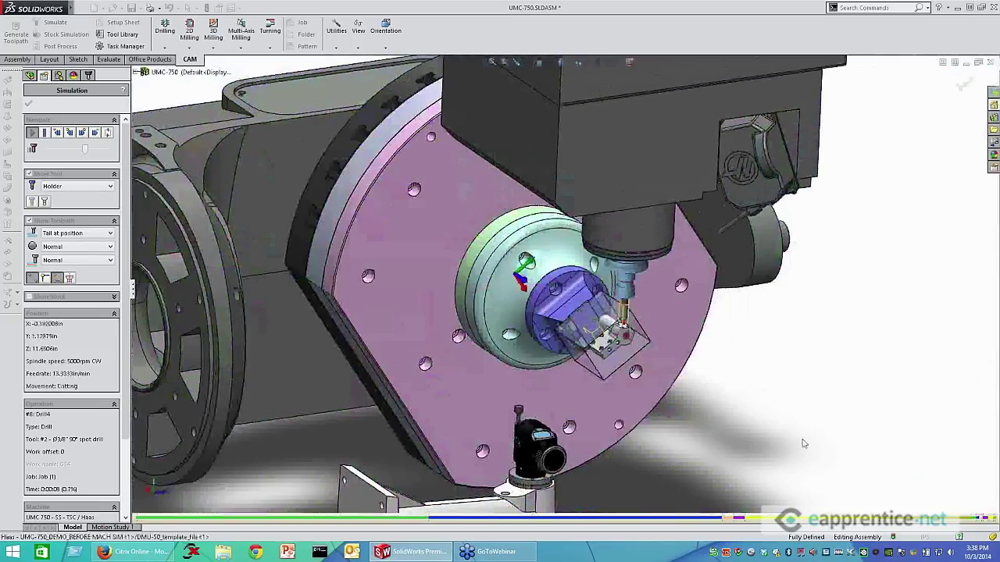
pyautogui.scroll(-2, 808, 441)
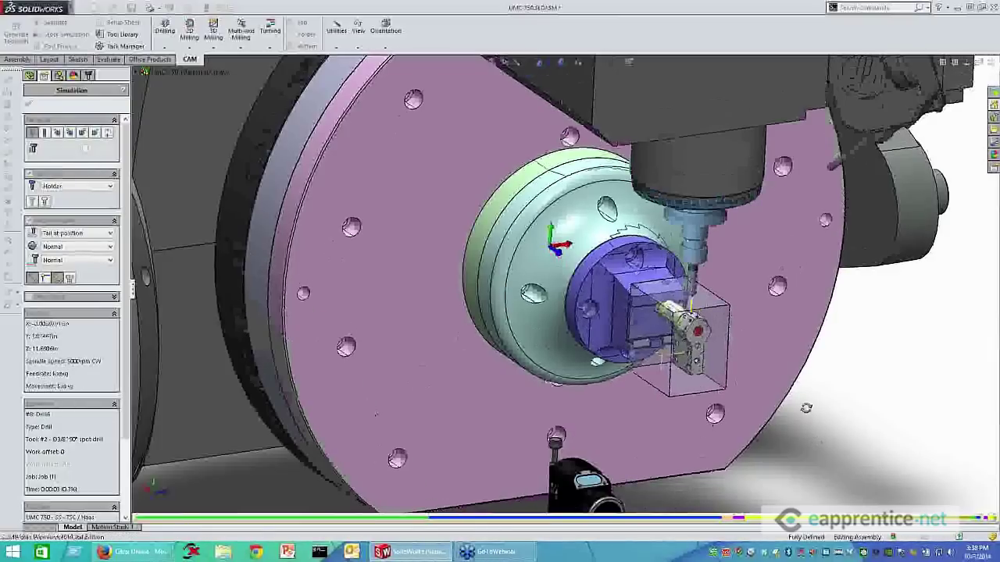
pyautogui.scroll(3, 468, 312)
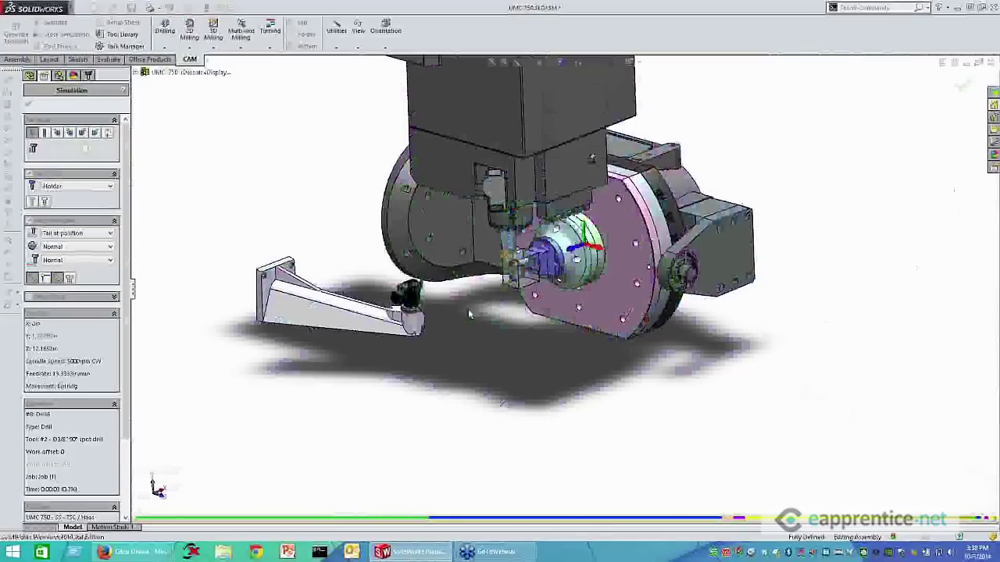
# Watch the table indexing at Drill7 and the retract to home position at Drill8, both close up and from farther back
pyautogui.scroll(-5, 468, 308)
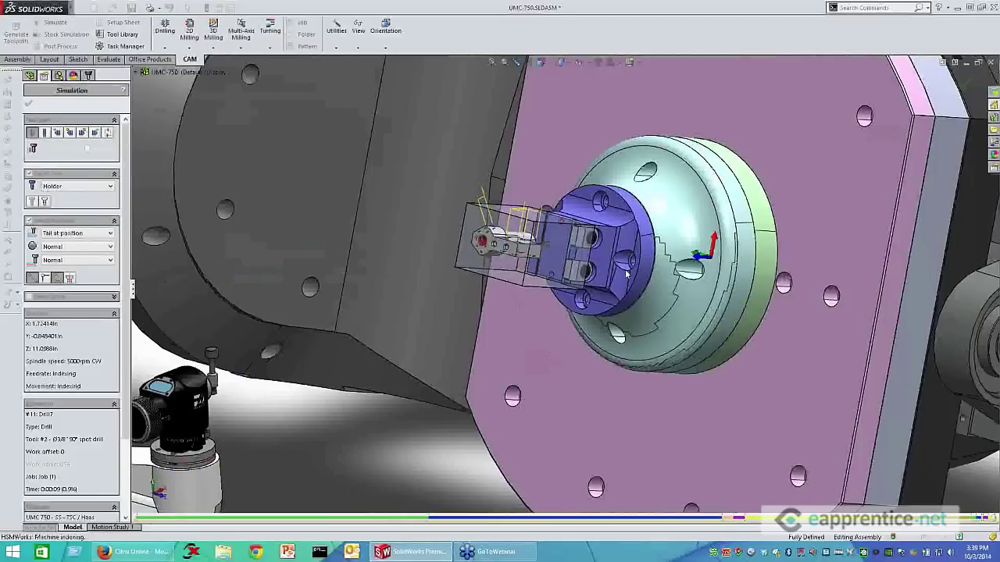
pyautogui.scroll(5, 540, 263)
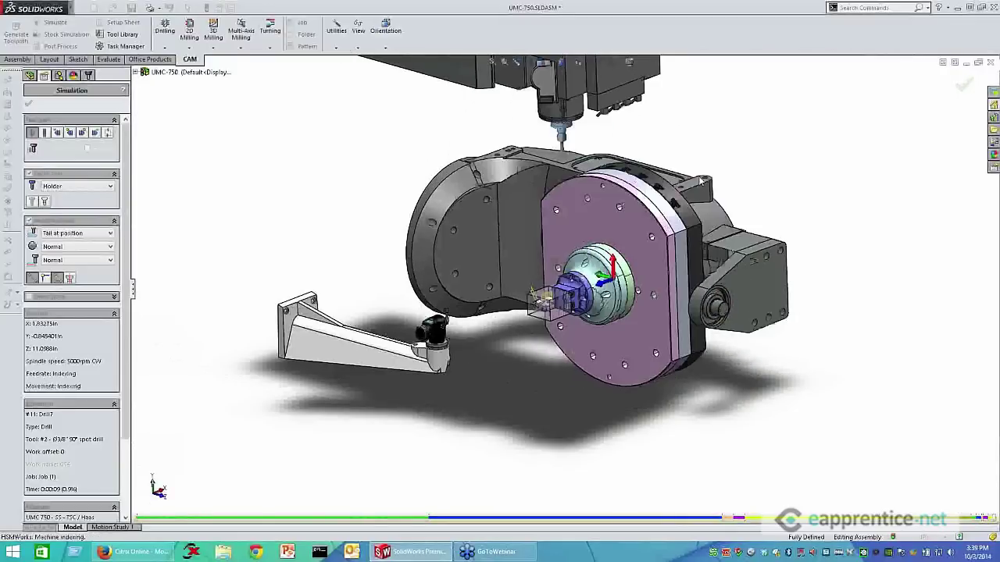
pyautogui.scroll(-6, 578, 221)
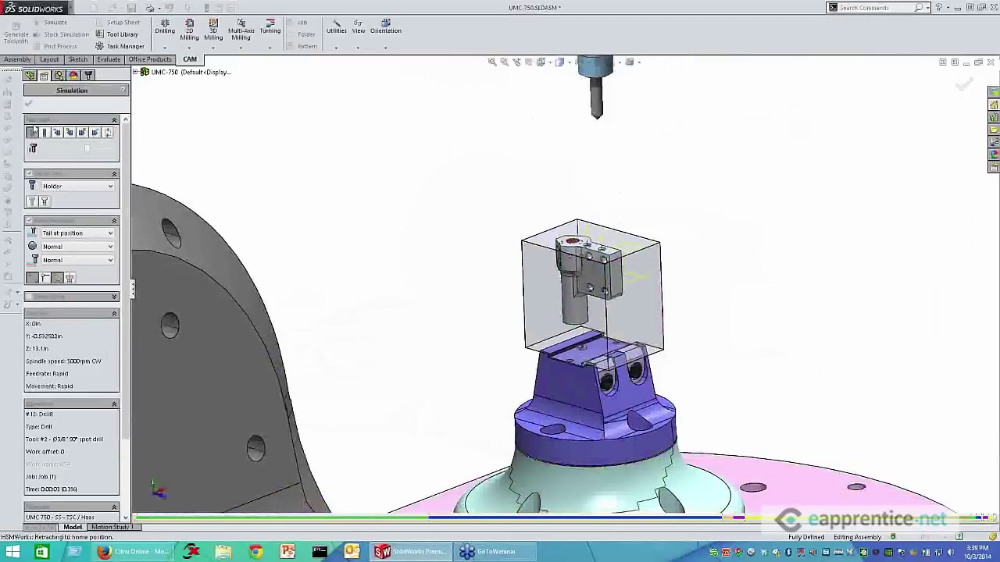
pyautogui.scroll(6, 567, 287)
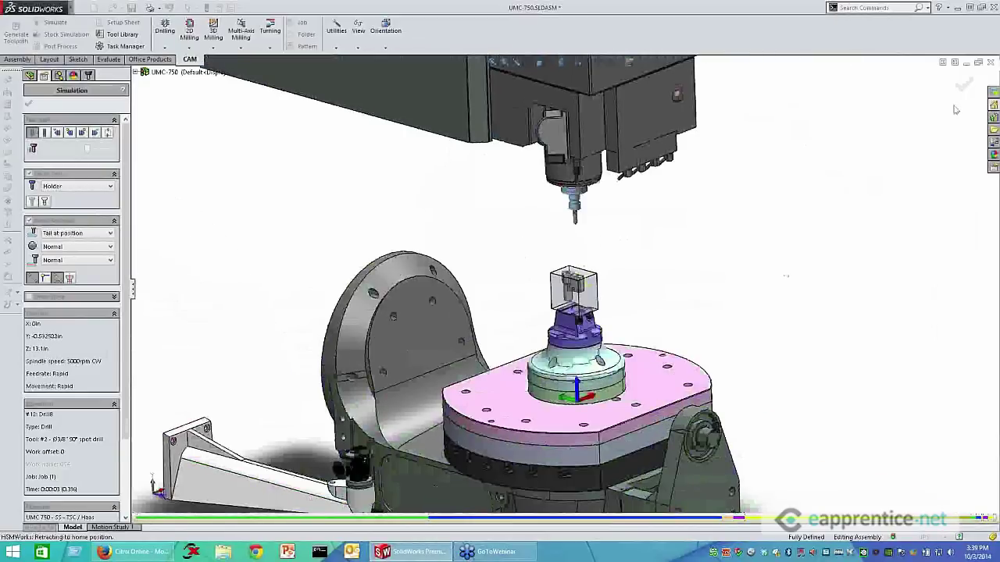
# Exit the machine simulation and return to the UMC-750_DEMO_BEFORE MACH SIM assembly with its CAM operations
pyautogui.press('Escape')
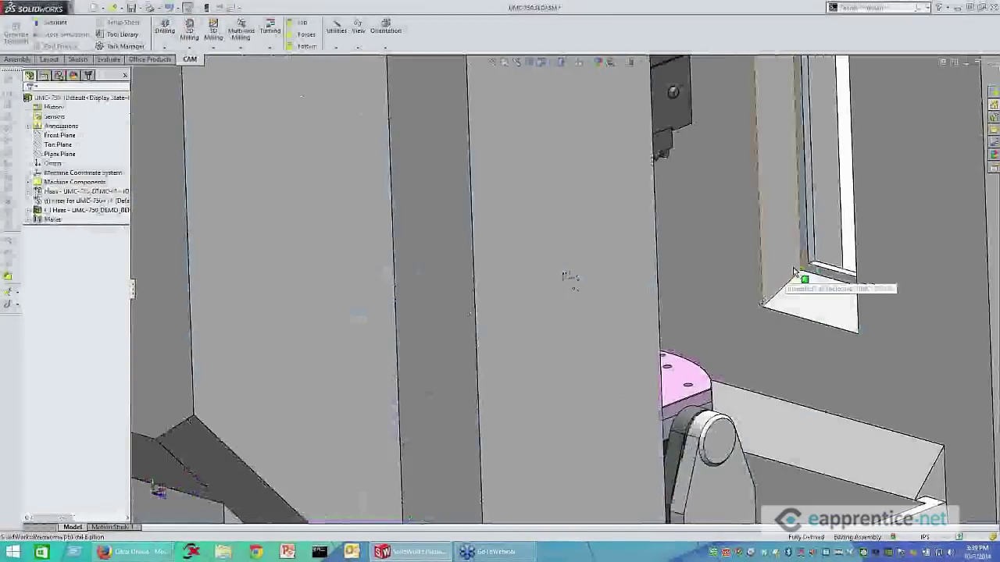
pyautogui.scroll(5, 682, 273)
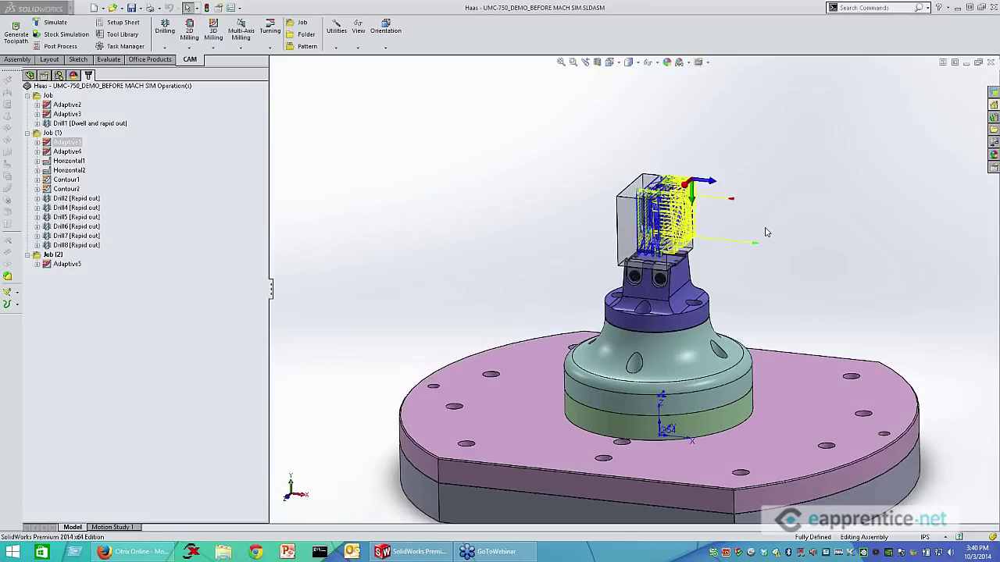
pyautogui.click(769, 233)
# Start a machine simulation of all Job (1) operations from Adaptive1 to Drill8
pyautogui.click(67, 142)
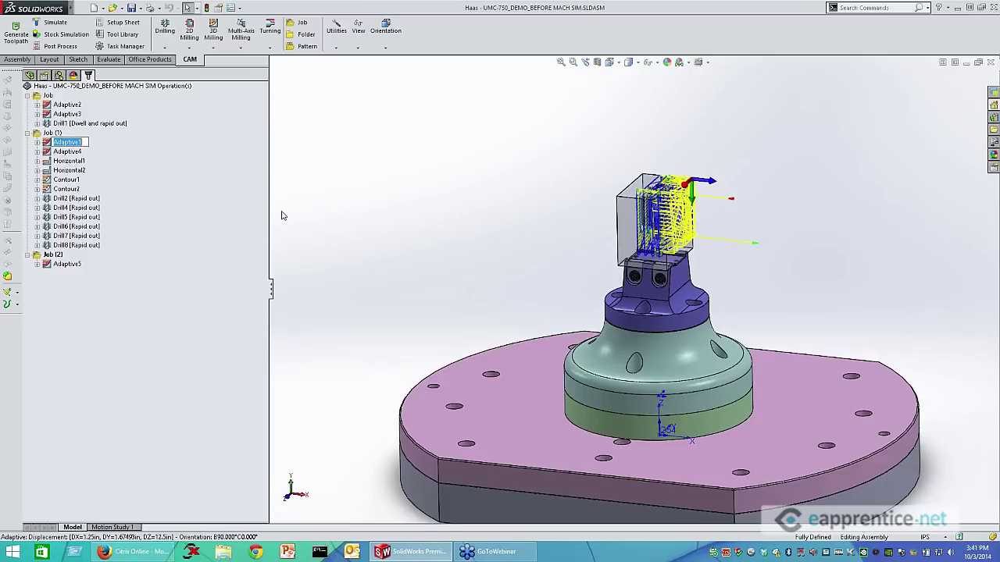
pyautogui.keyDown('shift'); pyautogui.click(78, 245); pyautogui.keyUp('shift')
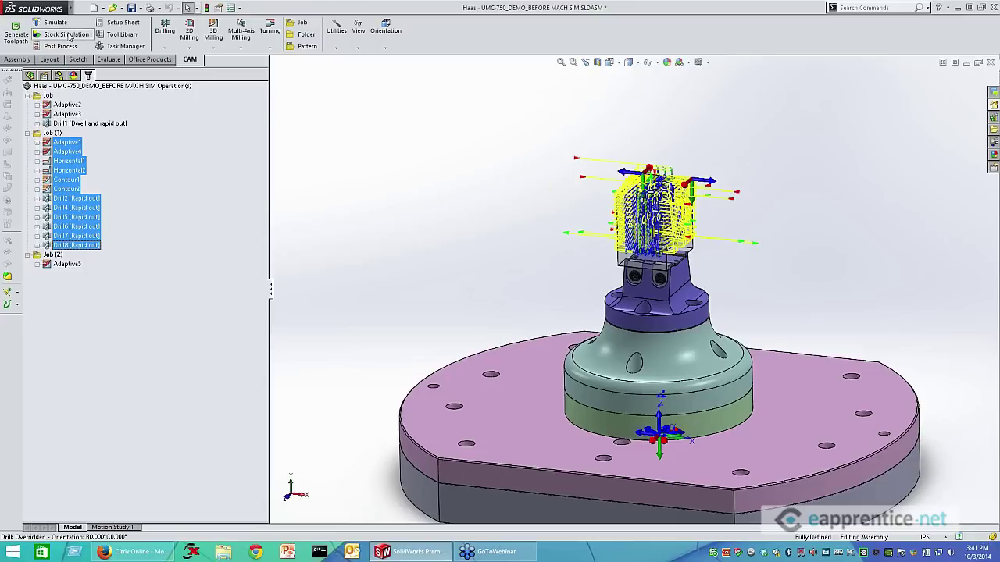
pyautogui.rightClick(60, 143)
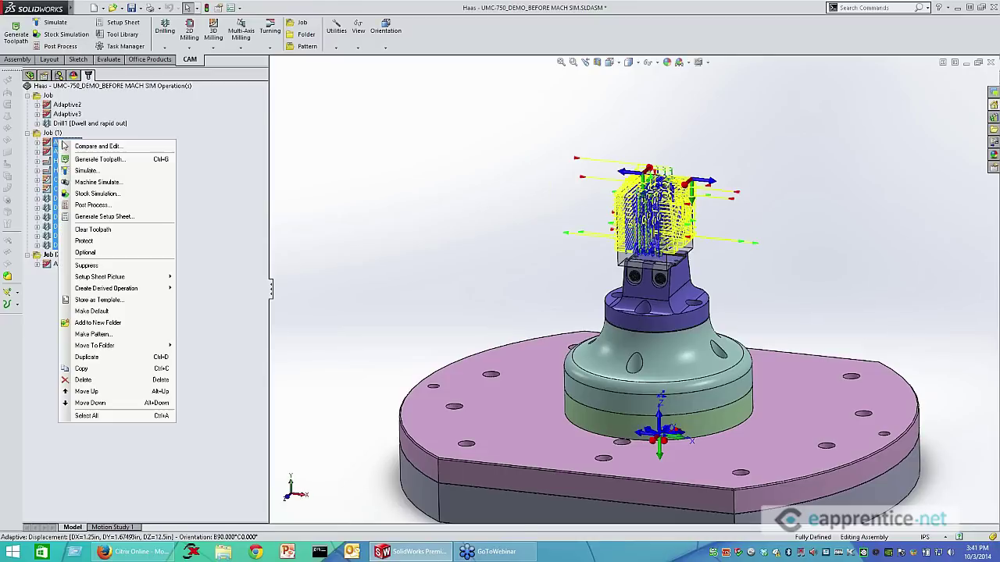
pyautogui.click(108, 186)
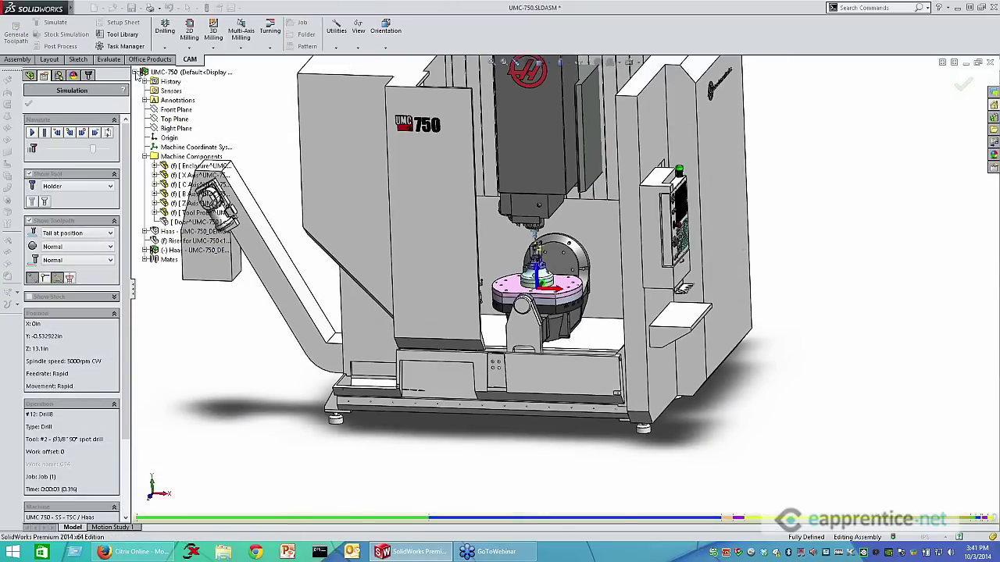
# Collapse the UMC-750 feature tree, widen the Simulation settings area and view the machine up close and from farther back
pyautogui.click(135, 72)
pyautogui.moveTo(131, 209); pyautogui.dragTo(220, 209)
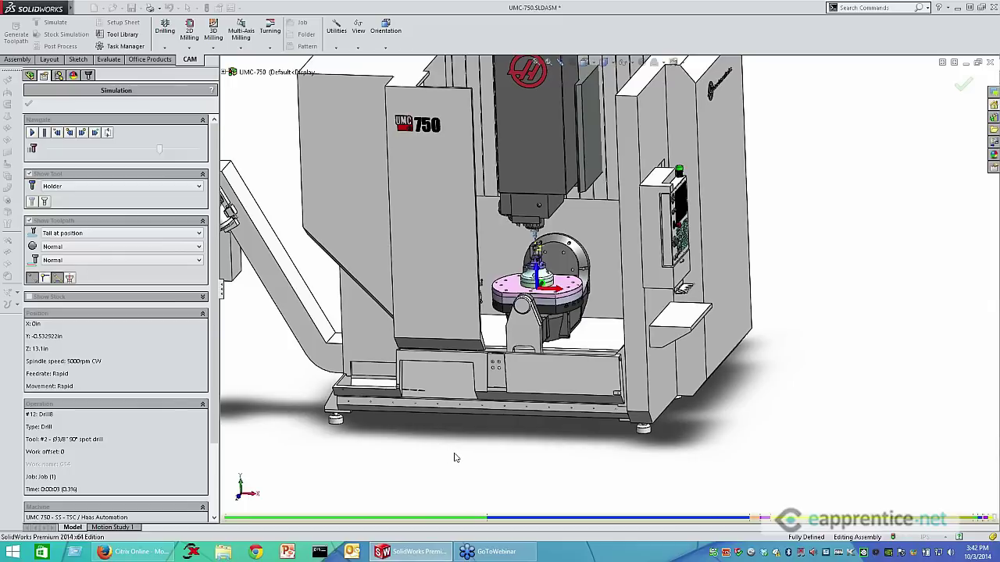
pyautogui.scroll(-3, 575, 309)
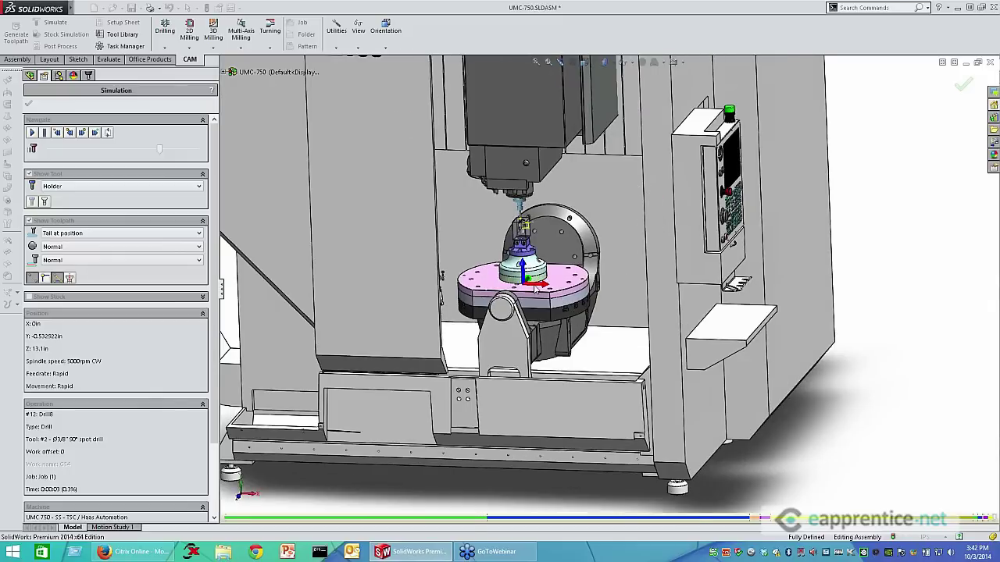
pyautogui.scroll(-2, 535, 288)
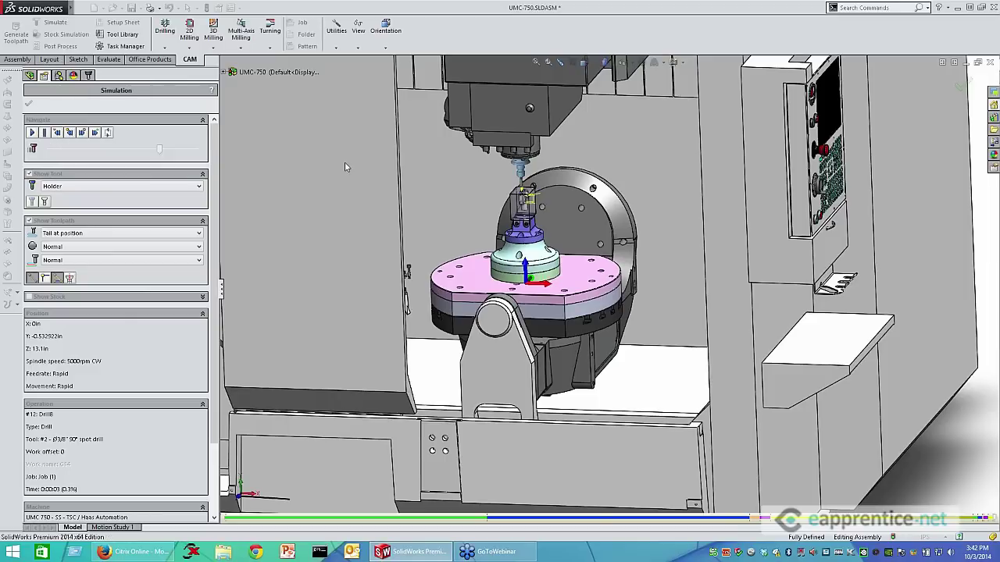
pyautogui.keyDown('shift'); pyautogui.moveTo(345, 162); pyautogui.dragTo(778, 357, button='middle'); pyautogui.keyUp('shift')
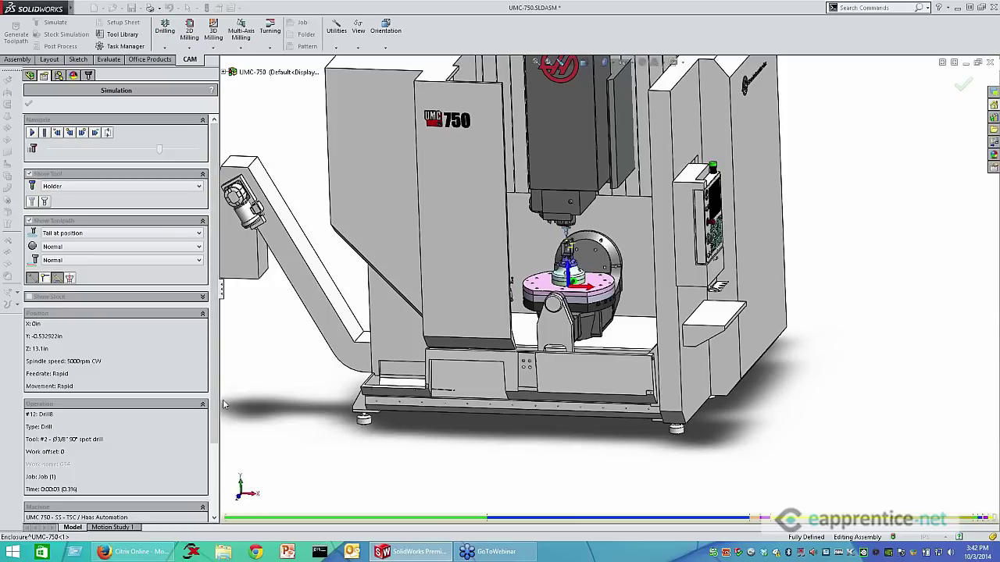
# Stop the machine simulation of the UMC 750 at the Drill8 operation
pyautogui.scroll(-1, 217, 456)
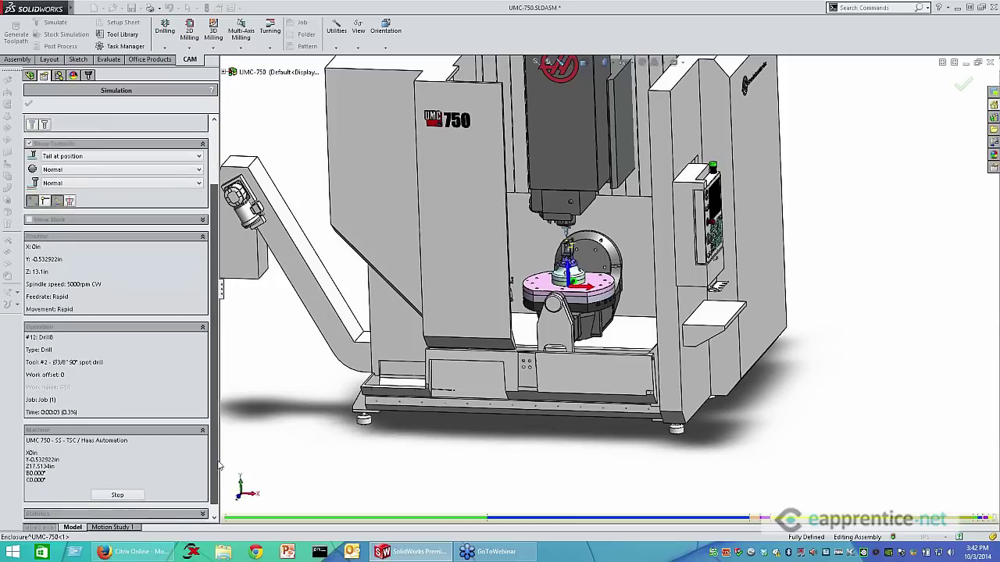
pyautogui.scroll(-1, 219, 469)
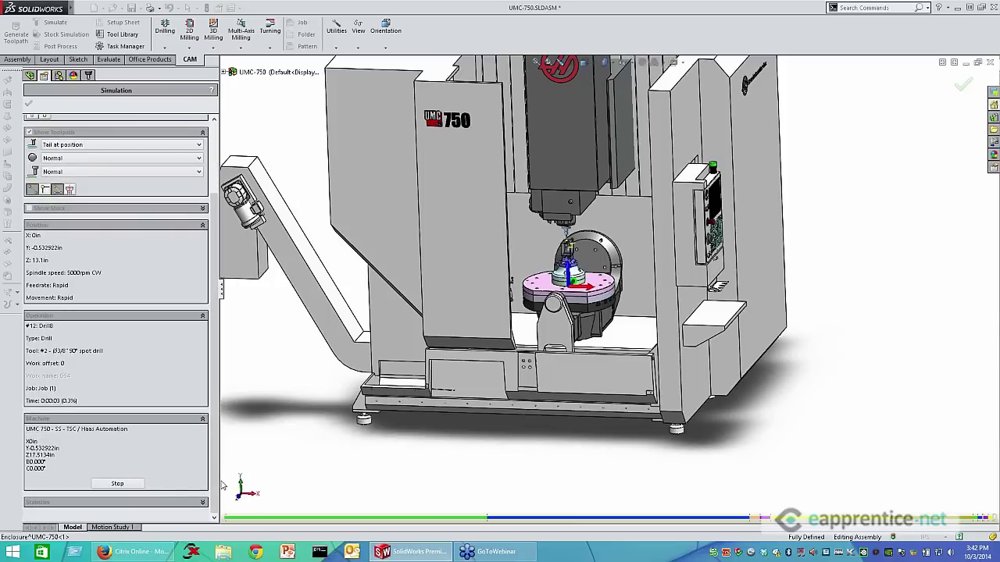
pyautogui.click(117, 484)
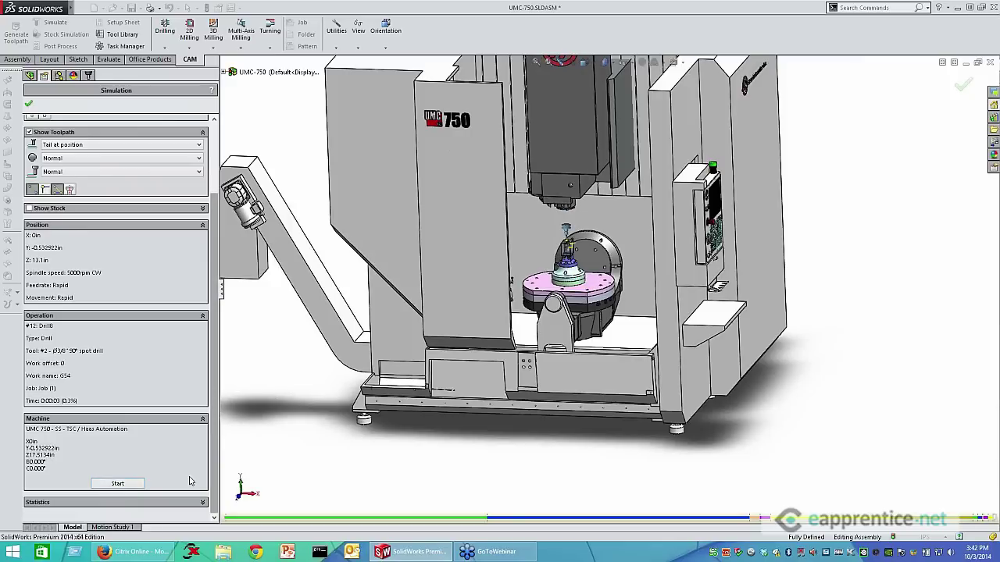
# Check the simulation's Statistics section and briefly show and hide the stock
pyautogui.click(200, 503)
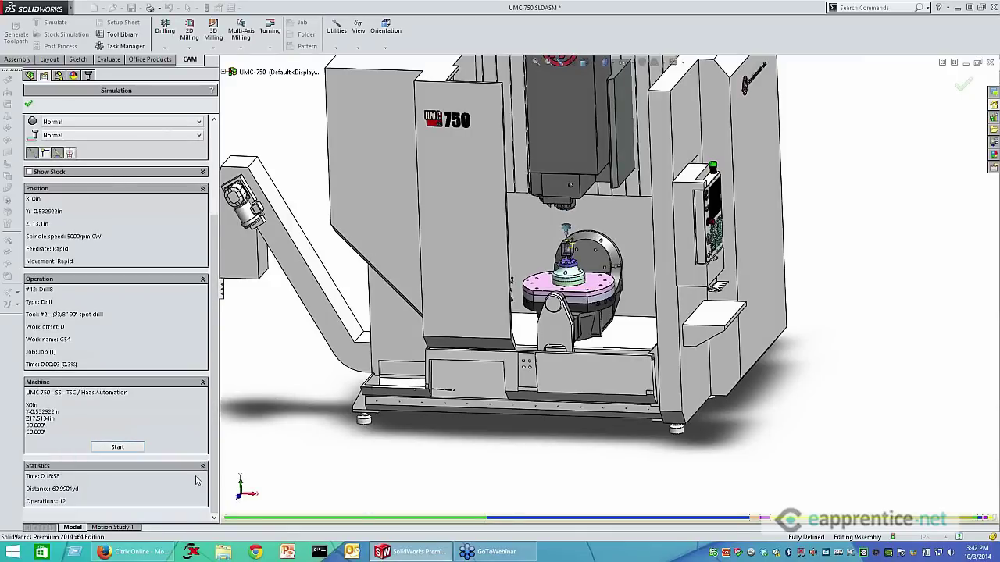
pyautogui.scroll(3, 195, 469)
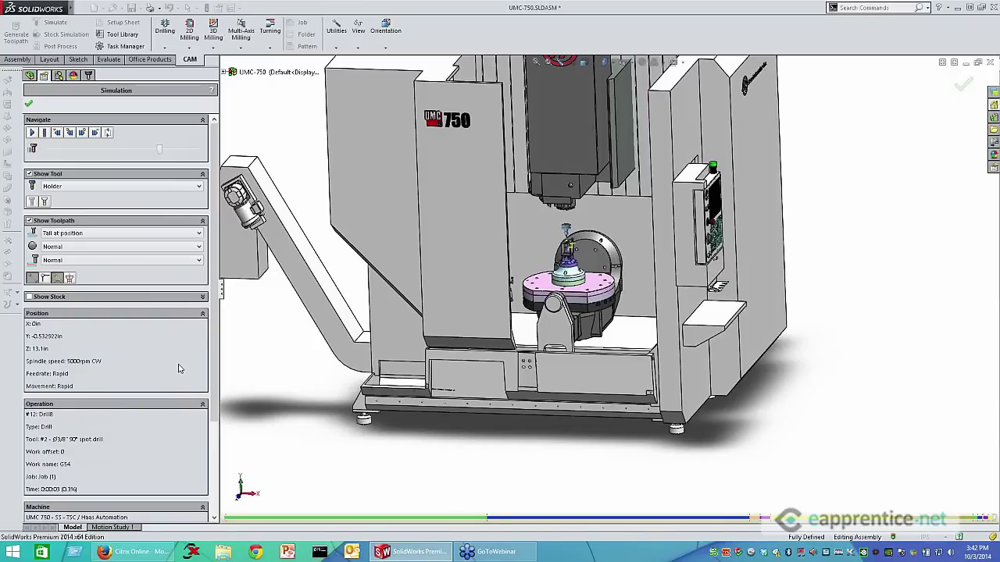
pyautogui.click(30, 298)
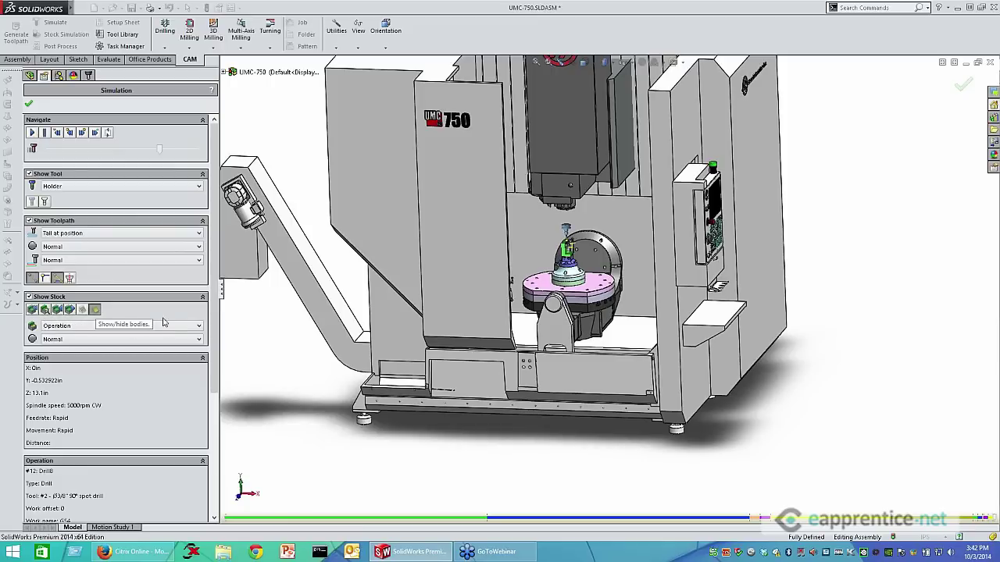
pyautogui.click(30, 296)
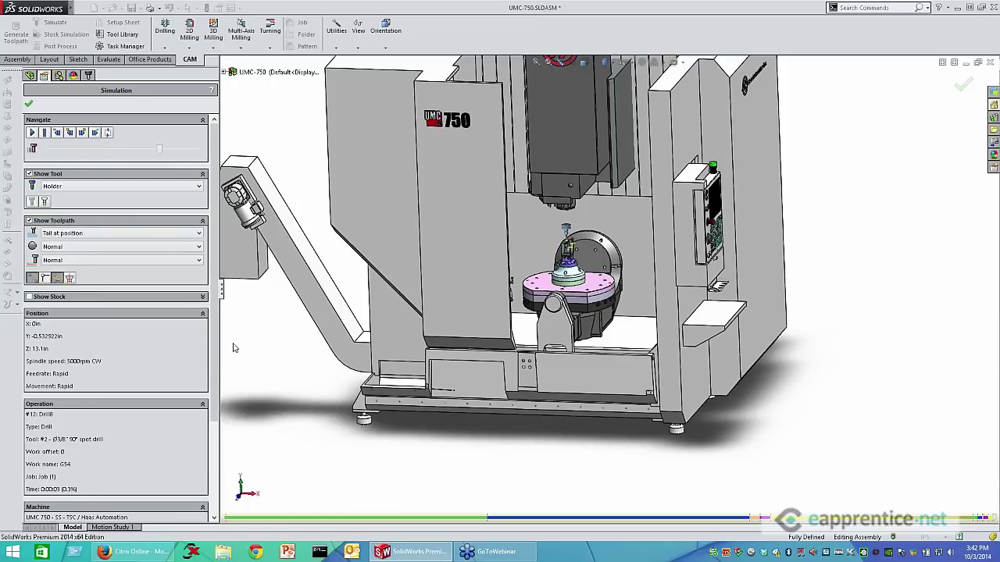
# Open the Adaptive1 operation of Job (1) for editing
pyautogui.scroll(-2, 578, 223)
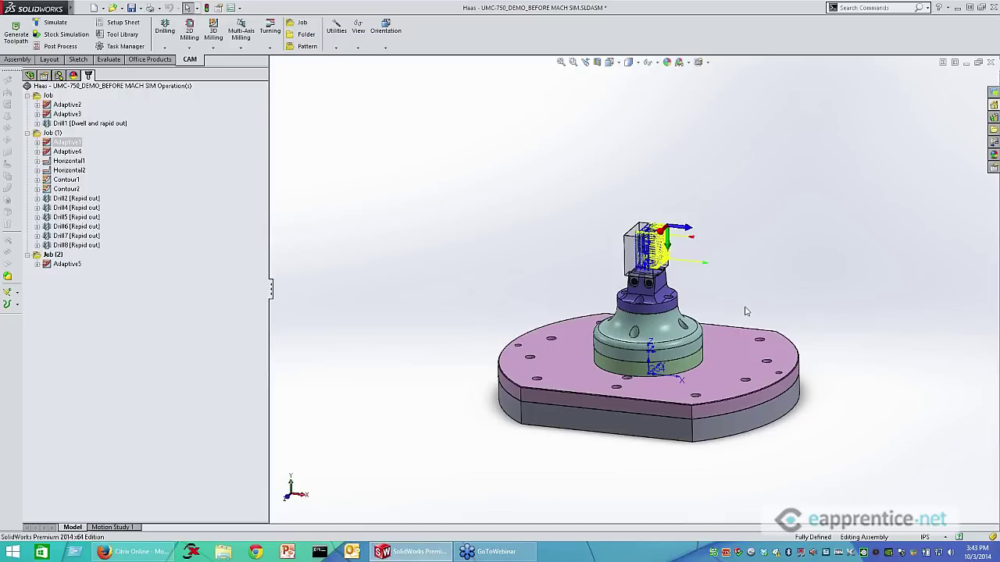
pyautogui.scroll(-2, 698, 309)
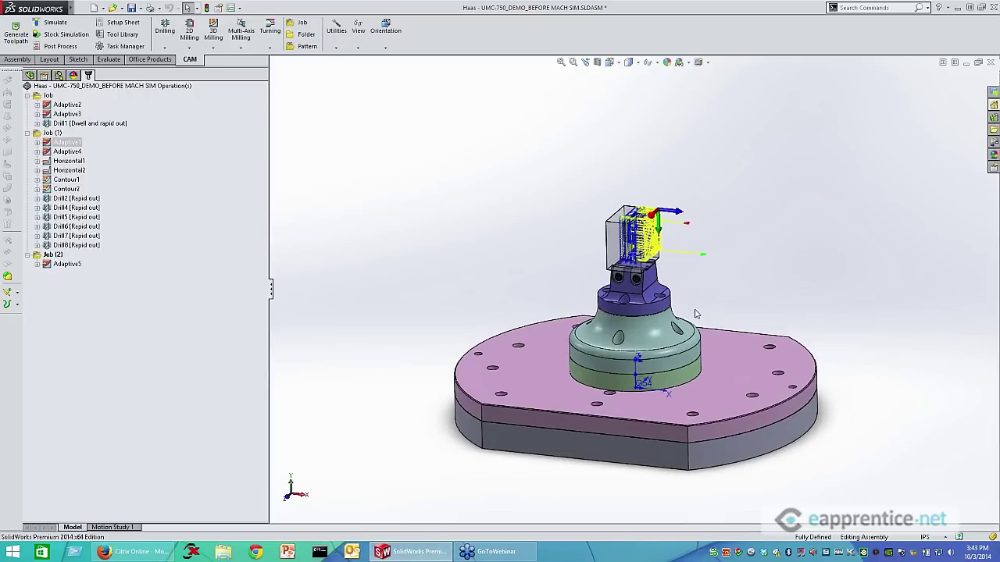
pyautogui.scroll(-1, 698, 309)
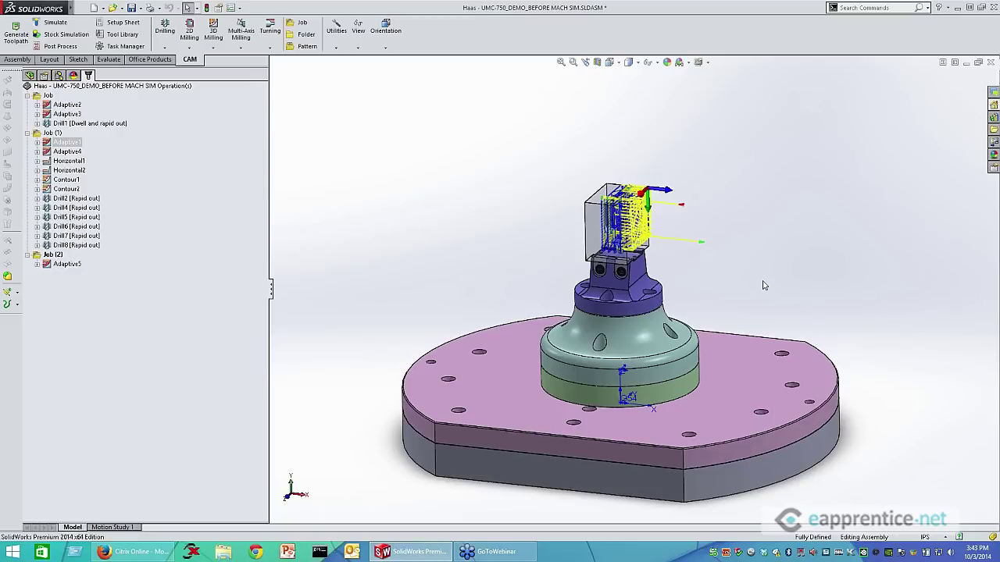
pyautogui.click(37, 143)
pyautogui.rightClick(54, 143)
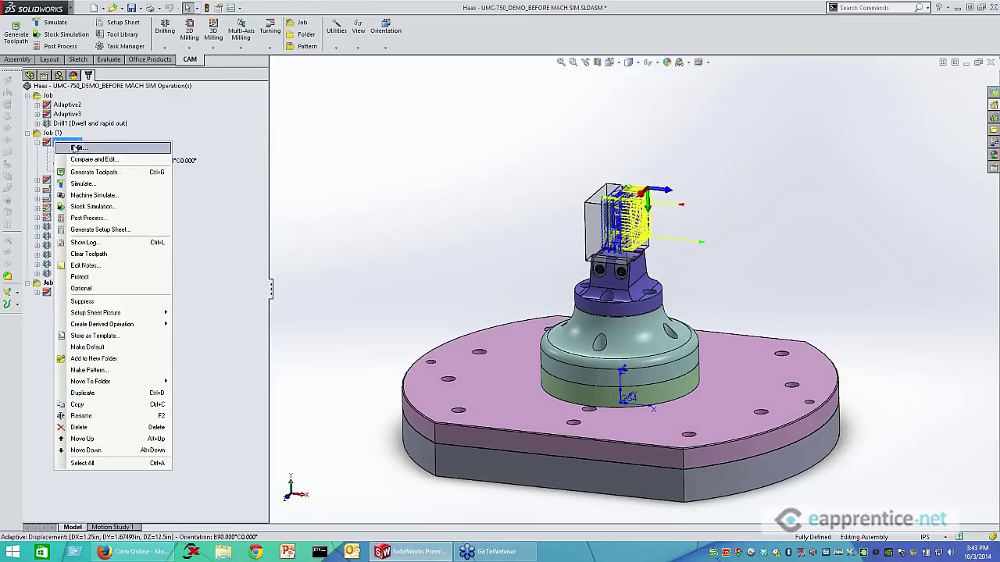
pyautogui.click(76, 148)
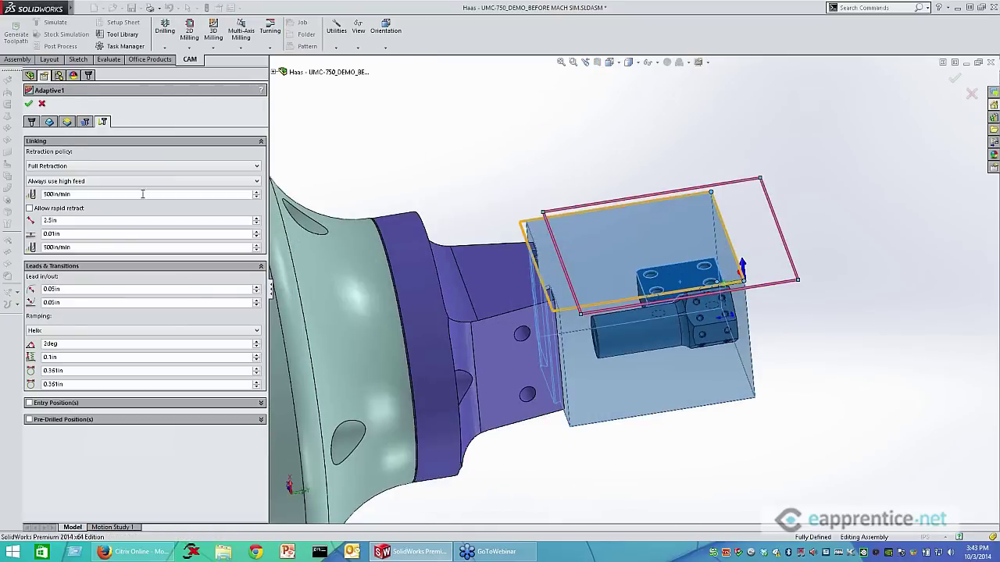
# Review Adaptive1's machining boundary and its clearance, retract, top and bottom heights around the part, and accept the operation
pyautogui.click(49, 121)
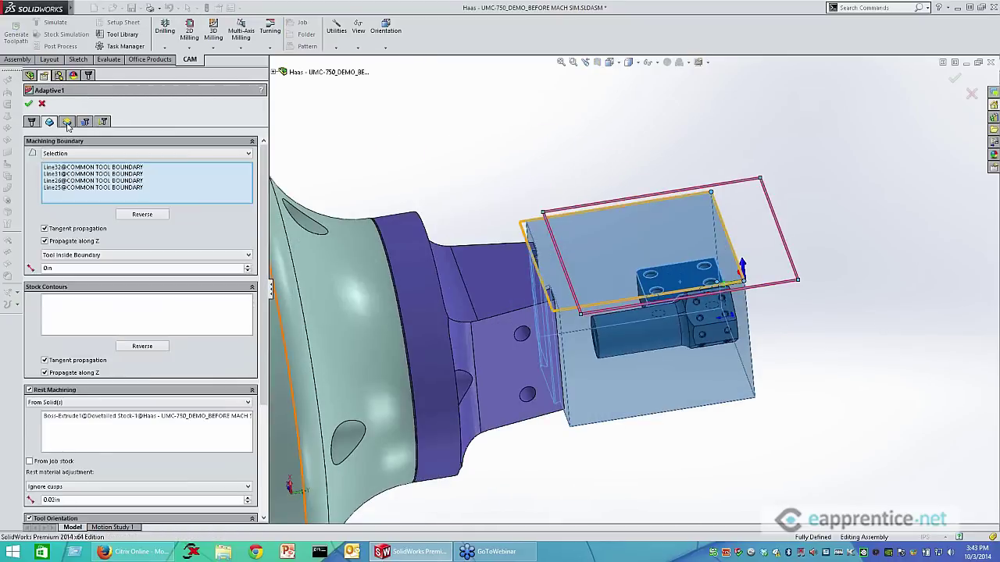
pyautogui.click(67, 122)
pyautogui.moveTo(740, 420); pyautogui.dragTo(885, 329, button='middle')
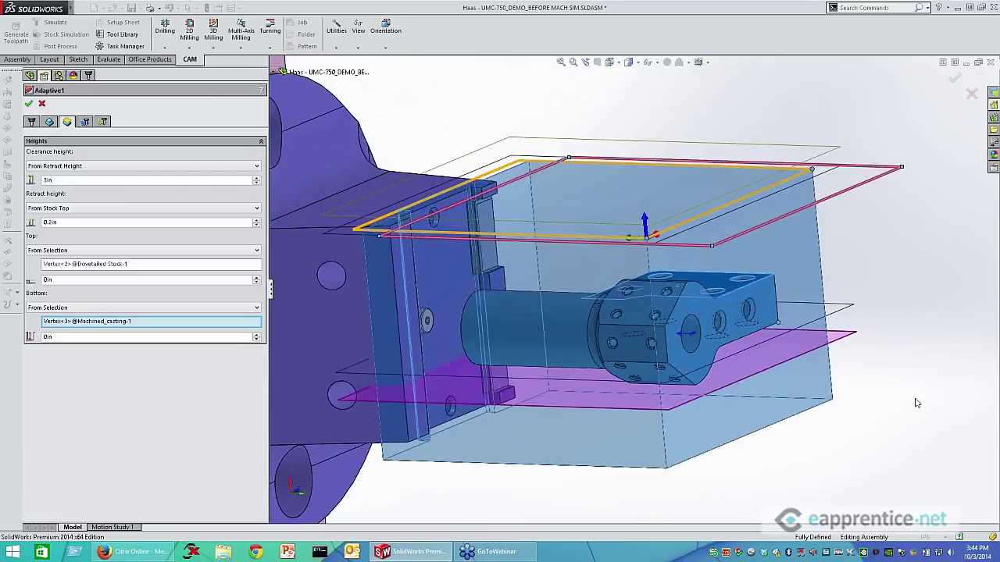
pyautogui.moveTo(926, 412); pyautogui.dragTo(946, 400, button='middle')
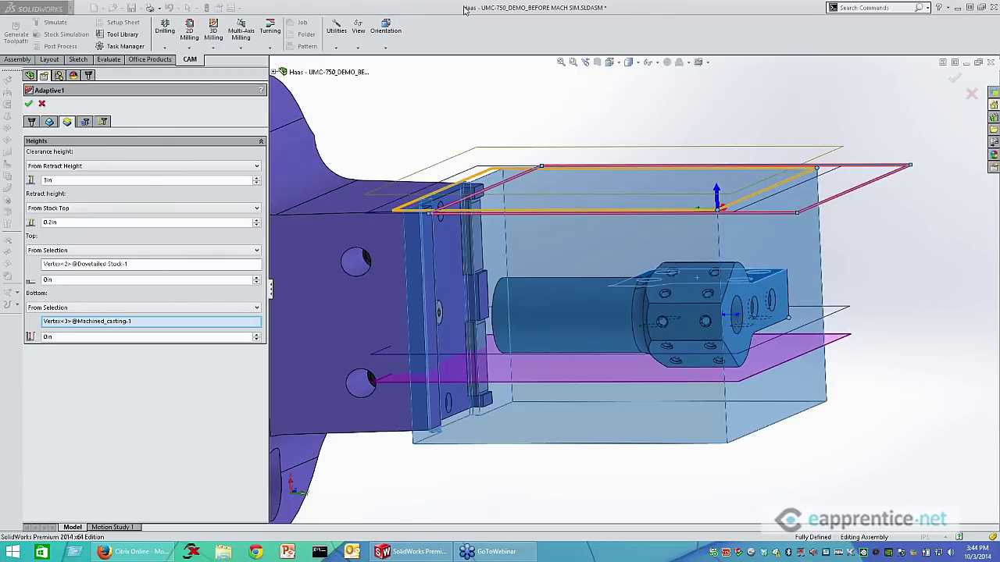
pyautogui.click(28, 103)
# Set up post processing of Job (1) operations Adaptive1 to Drill8 with the Haas UMC-750.cps post configuration
pyautogui.click(37, 143)
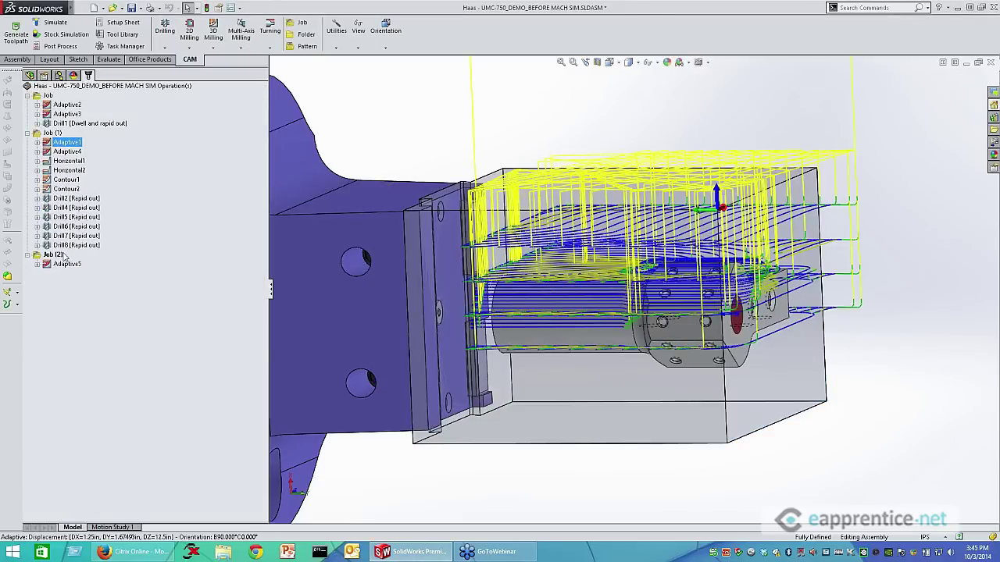
pyautogui.keyDown('shift'); pyautogui.click(64, 246); pyautogui.keyUp('shift')
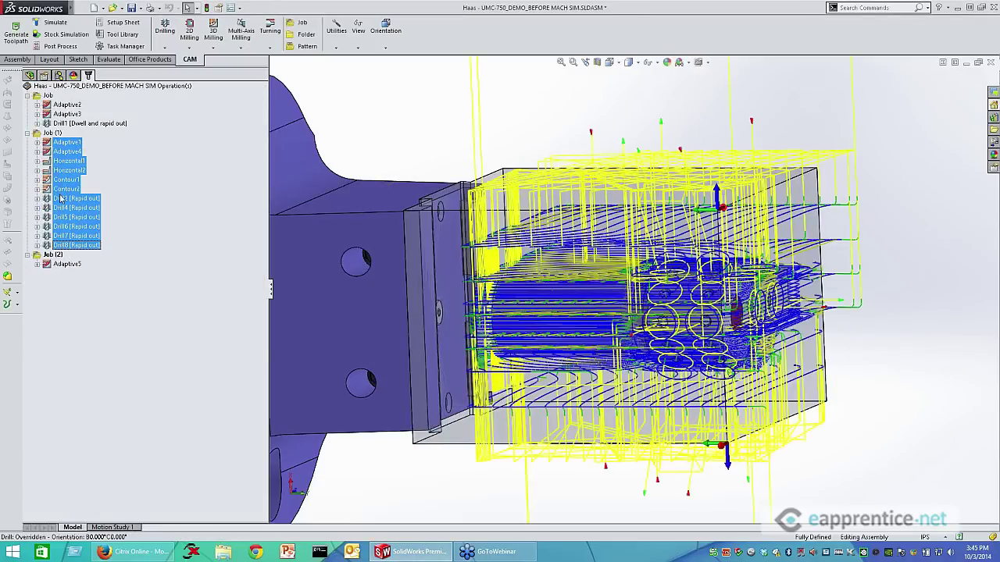
pyautogui.click(45, 50)
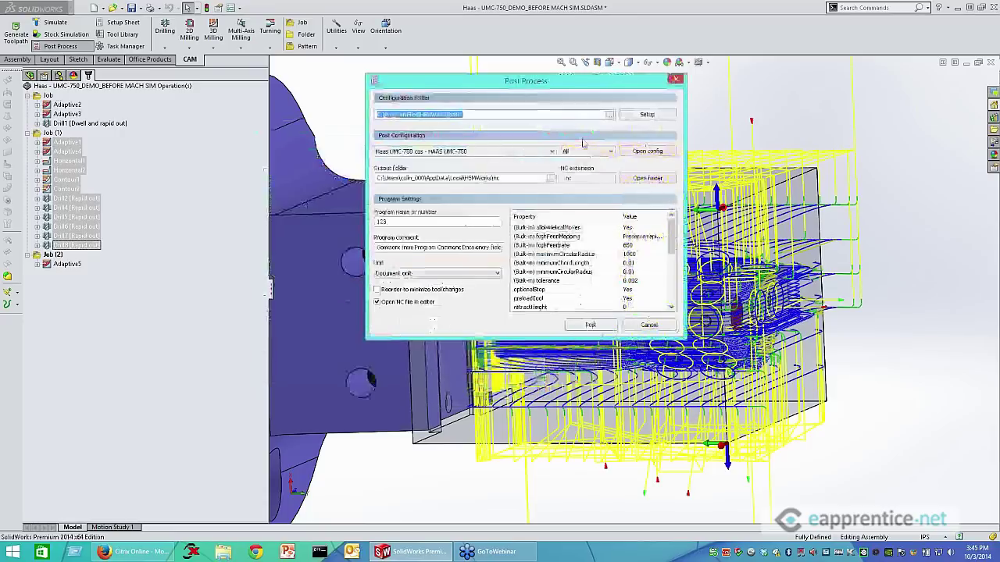
pyautogui.click(502, 154)
pyautogui.click(502, 163)
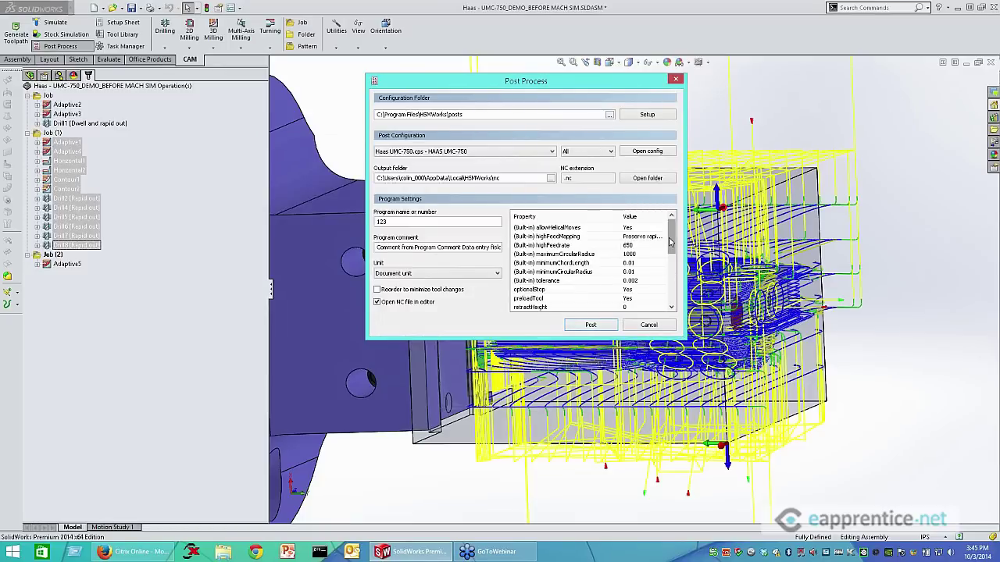
# Review the post's user-defined properties and check the writeTools setting
pyautogui.moveTo(669, 243); pyautogui.dragTo(664, 289)
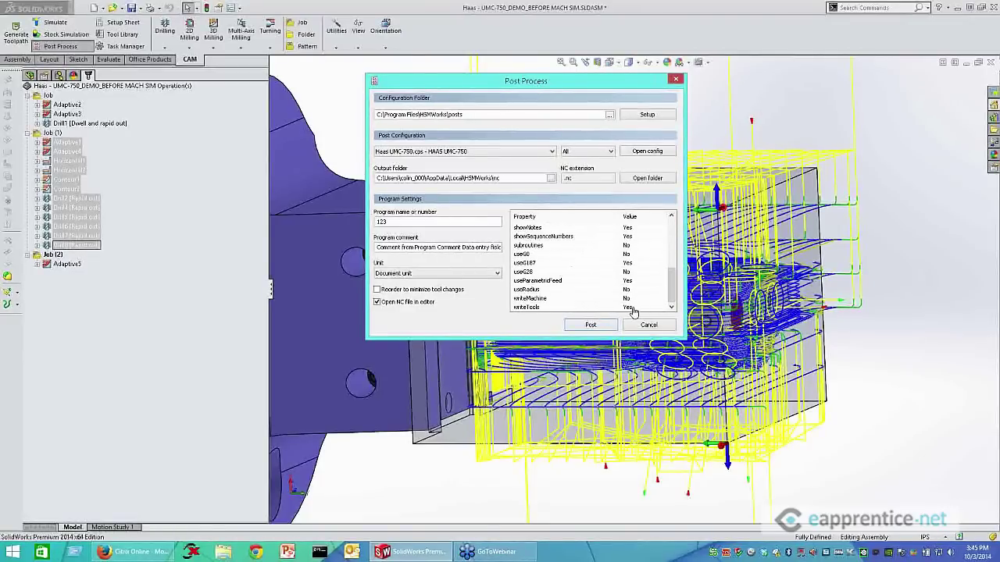
pyautogui.click(633, 309)
pyautogui.click(634, 311)
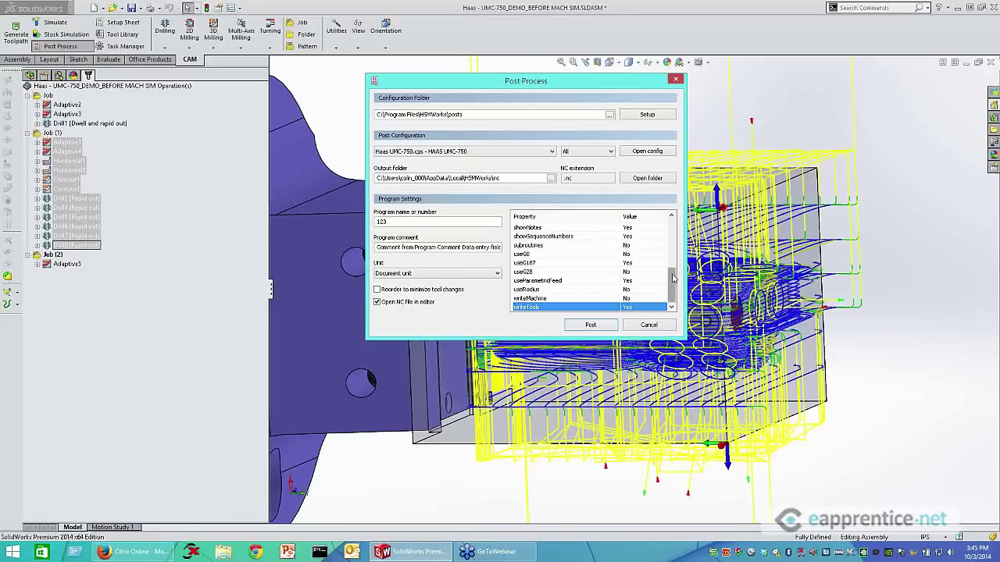
pyautogui.moveTo(672, 280); pyautogui.dragTo(680, 237)
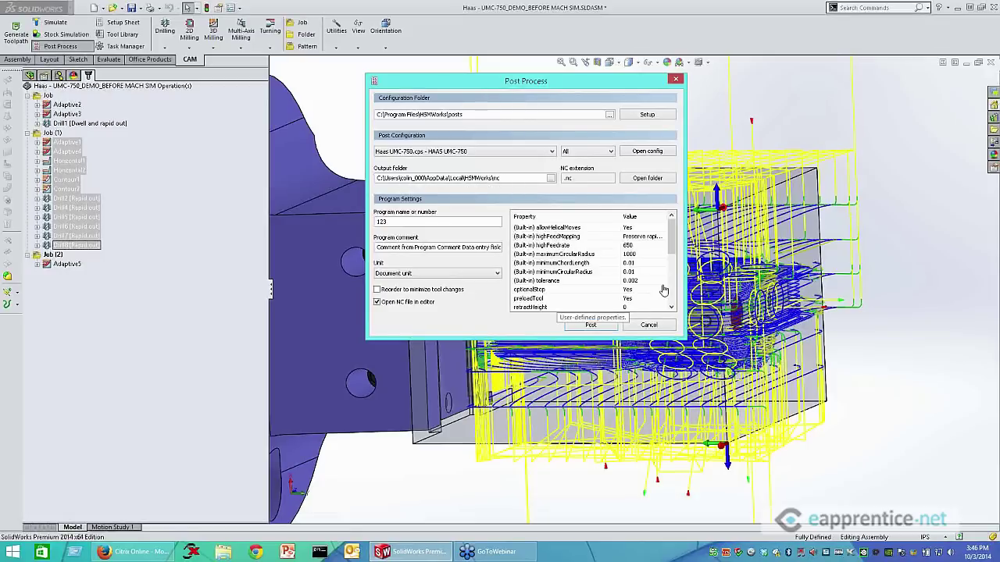
# Look through the rest of the post properties, from the built-in settings down to the writeTools entry
pyautogui.moveTo(672, 254); pyautogui.dragTo(677, 271)
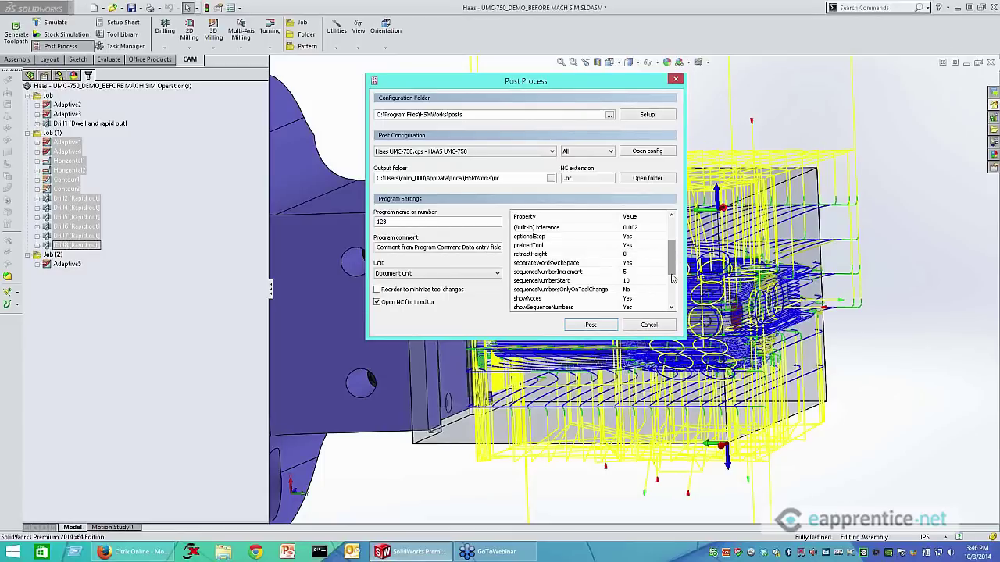
pyautogui.moveTo(674, 259); pyautogui.dragTo(673, 289)
pyautogui.click(581, 307)
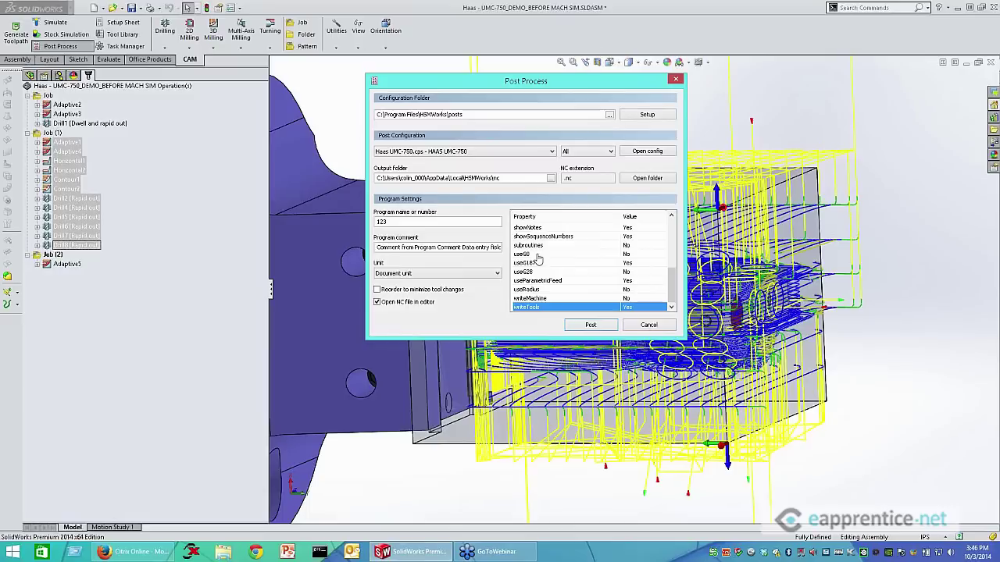
# Try the useG0 post property at Yes and return it to No
pyautogui.click(631, 258)
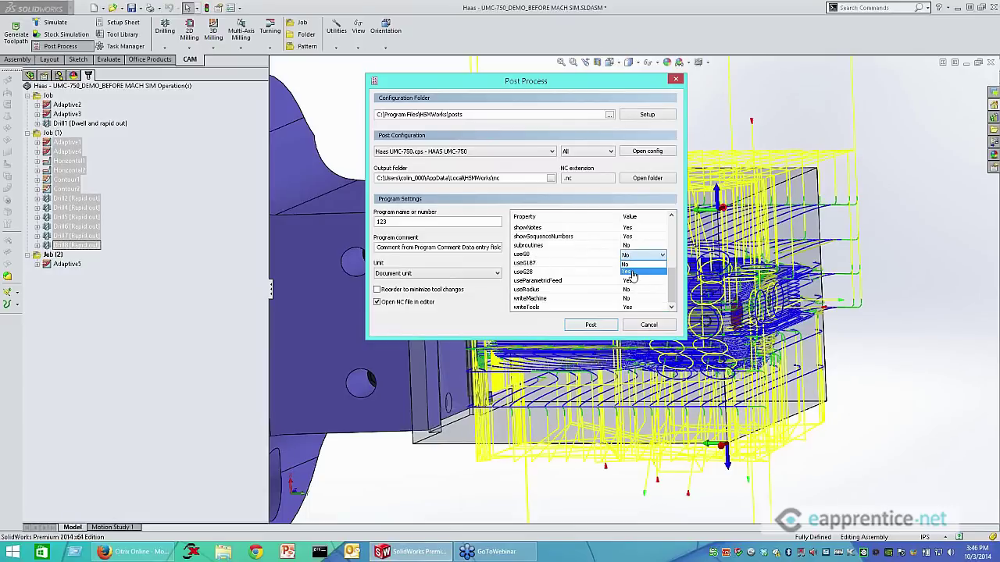
pyautogui.click(633, 272)
pyautogui.click(633, 256)
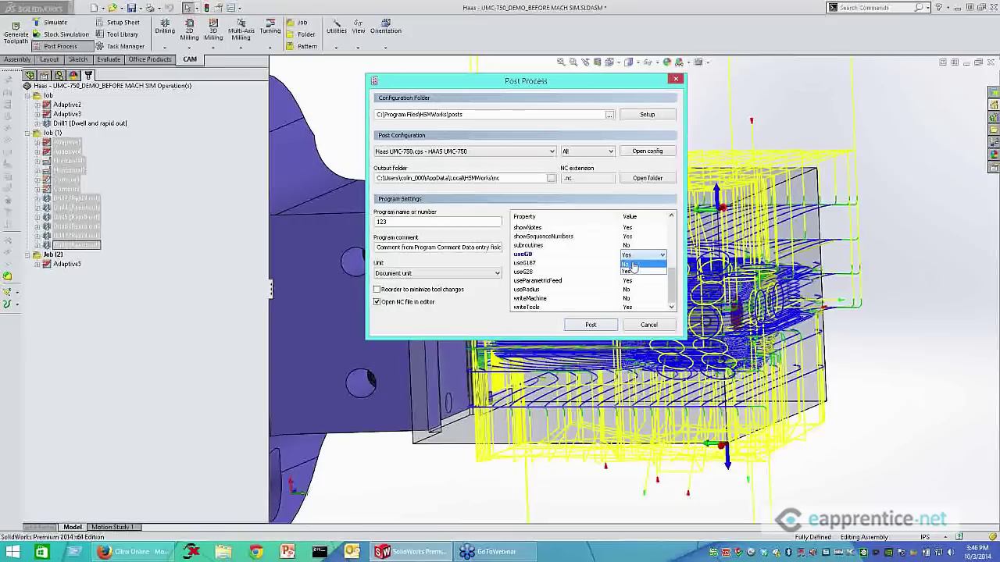
pyautogui.click(632, 266)
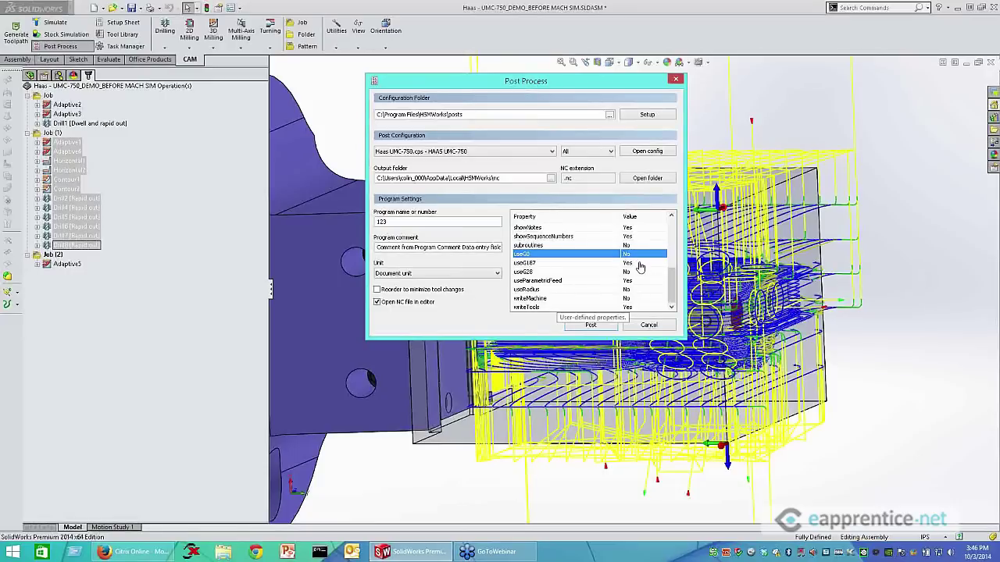
# Check the useG187 and useG28 properties and go back to the start of the property list
pyautogui.click(640, 266)
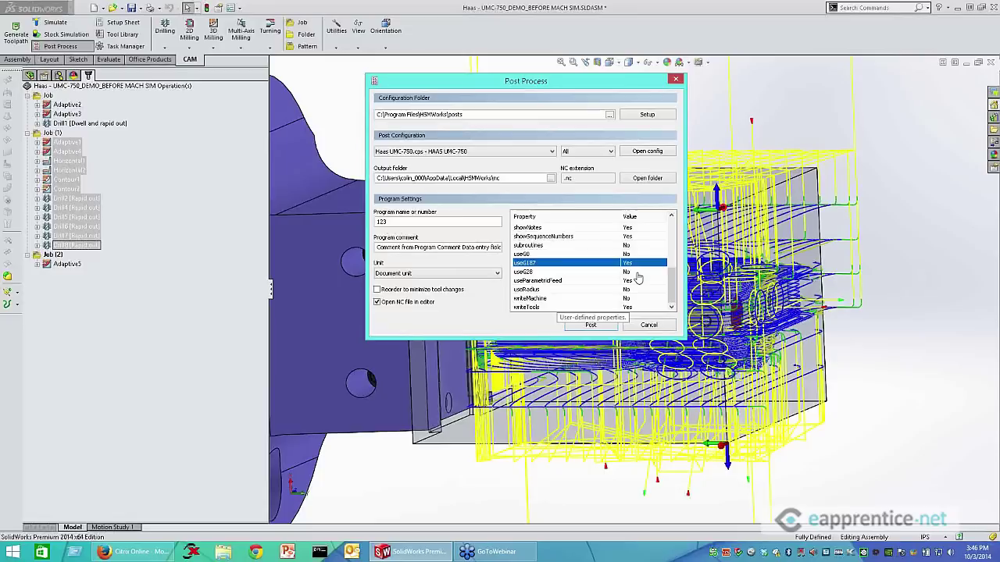
pyautogui.click(637, 273)
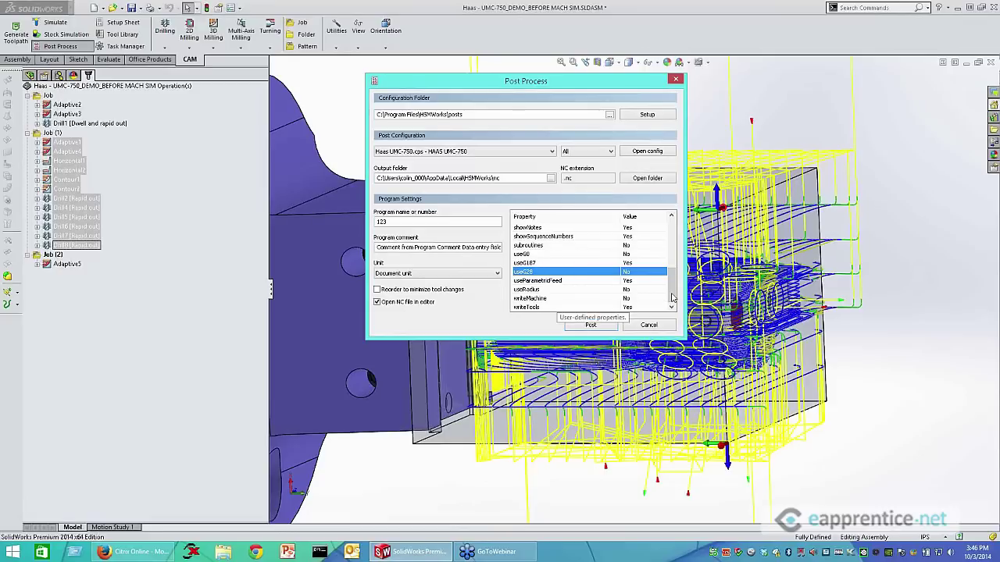
pyautogui.moveTo(674, 292); pyautogui.dragTo(676, 238)
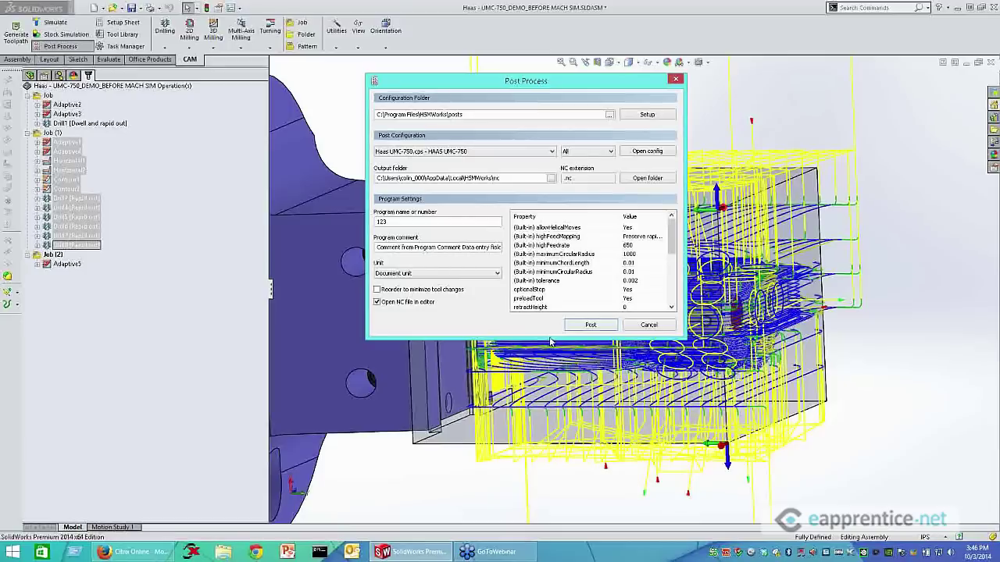
# Post the selected Job (1) operations to 123.nc in the nc output folder, replacing the existing file
pyautogui.click(590, 325)
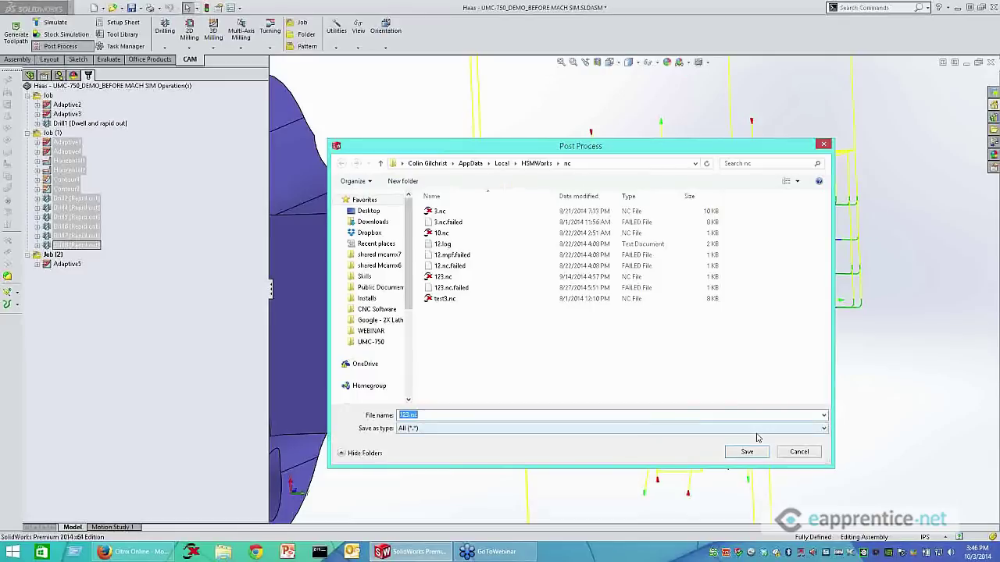
pyautogui.click(748, 452)
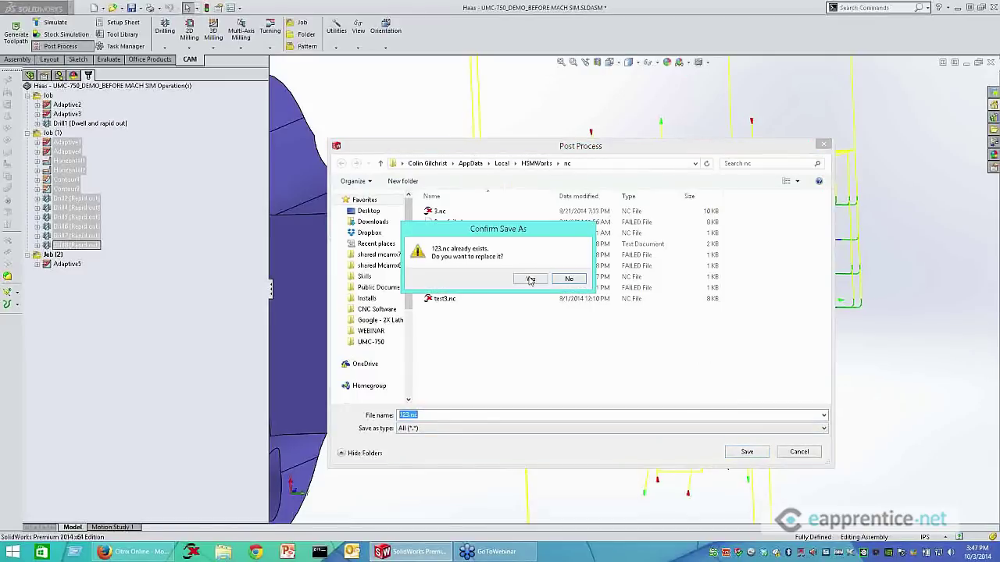
pyautogui.click(530, 280)
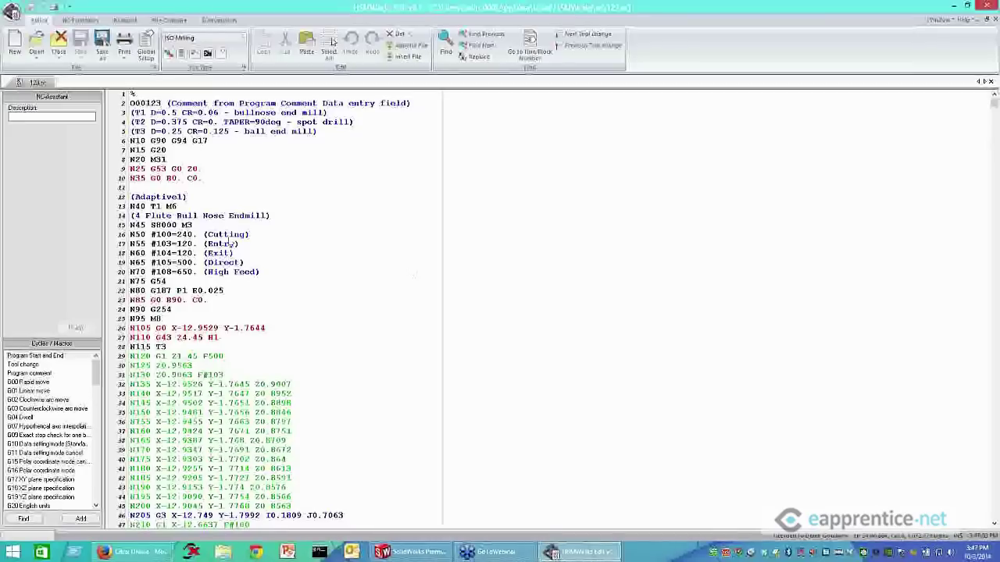
# Restore the NC editor to a smaller floating window, widen it and place it over the SolidWorks model view
pyautogui.click(967, 6)
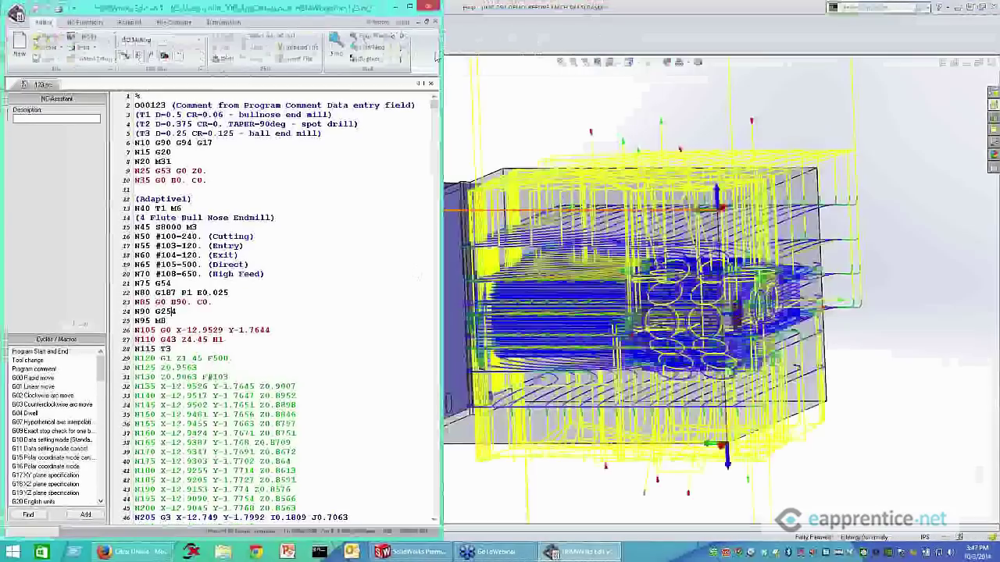
pyautogui.moveTo(441, 250); pyautogui.dragTo(684, 250)
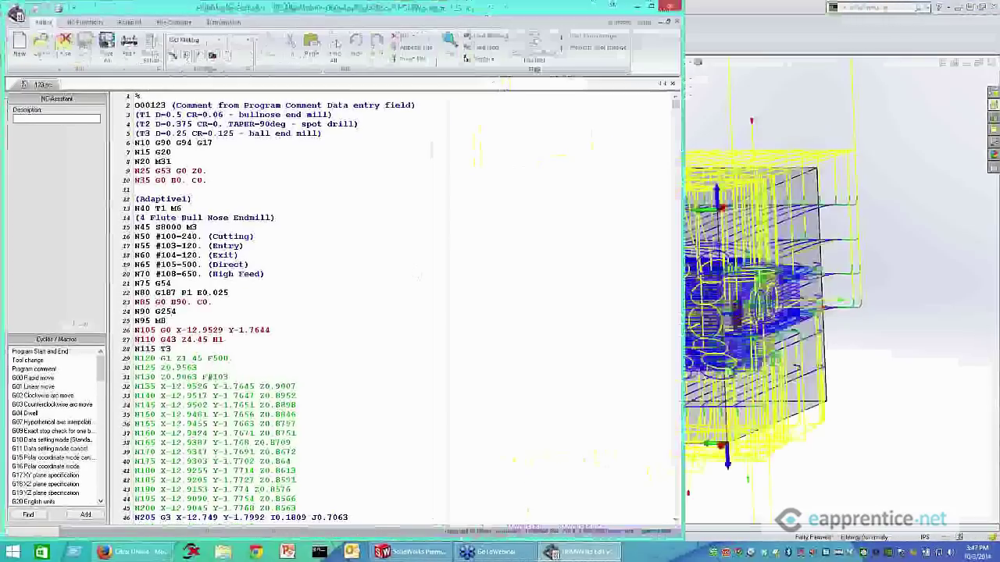
pyautogui.moveTo(312, 8); pyautogui.dragTo(654, 200)
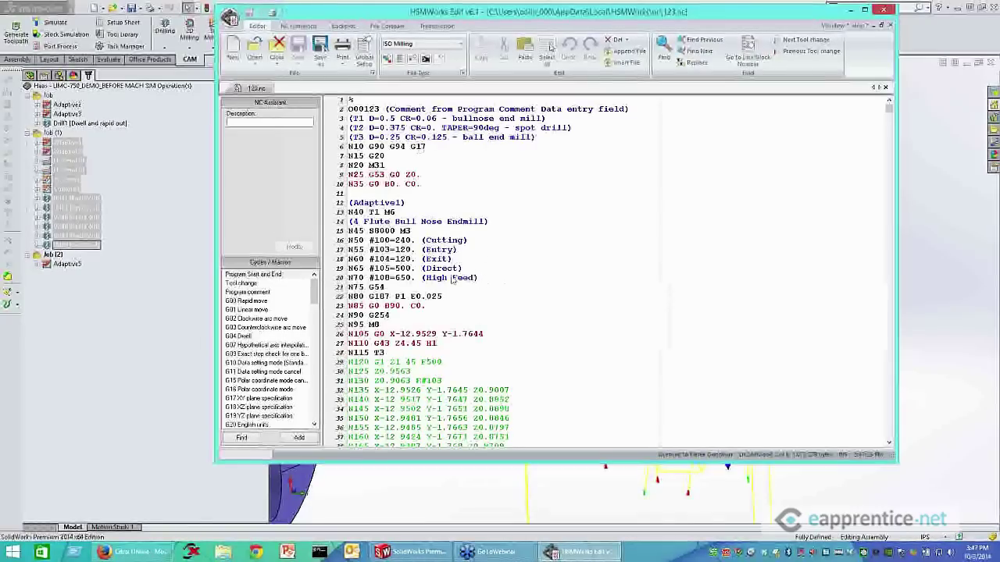
# Examine Adaptive1's spindle and parametric feed lines N45 to N70 and where line N130 calls the entry feed as F#103
pyautogui.moveTo(478, 278); pyautogui.dragTo(349, 231)
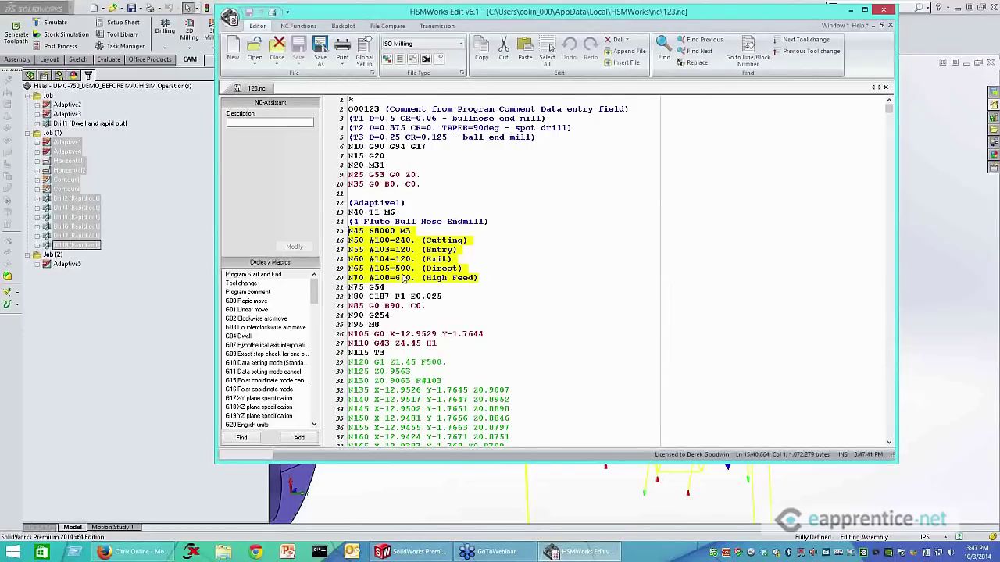
pyautogui.click(385, 250)
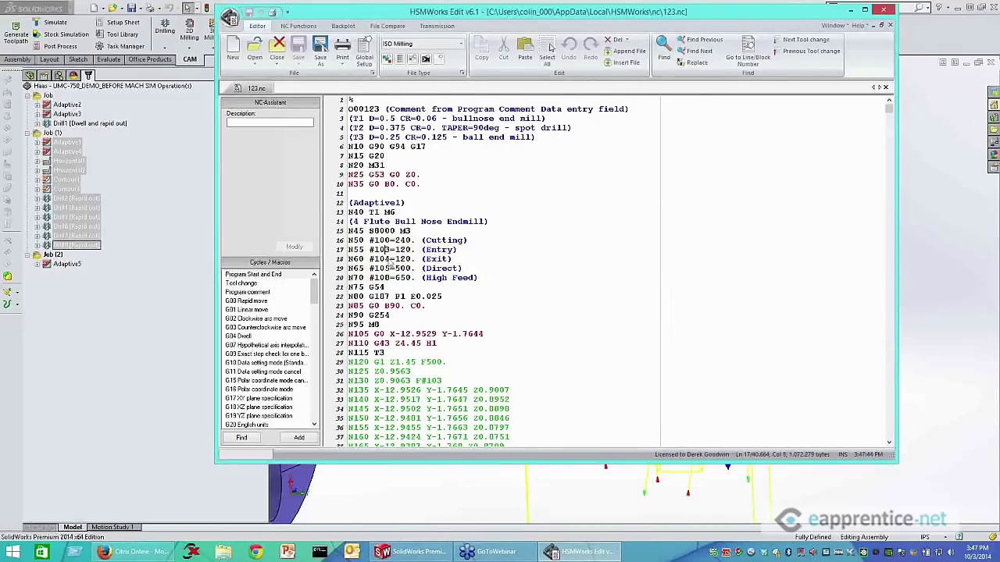
pyautogui.press('Up')
pyautogui.moveTo(422, 240); pyautogui.dragTo(453, 260)
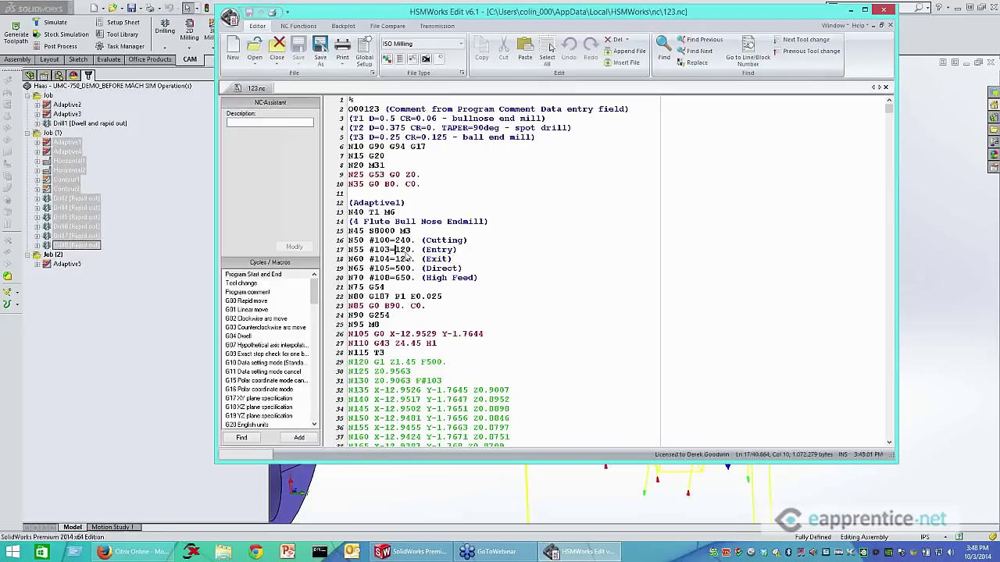
pyautogui.doubleClick(402, 250)
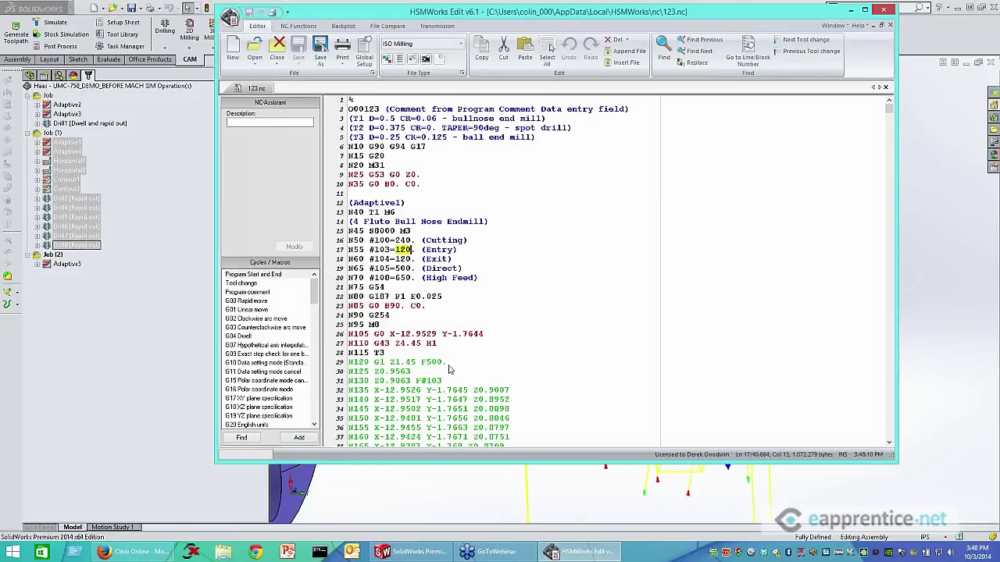
pyautogui.click(421, 381)
pyautogui.doubleClick(442, 381)
# Examine Adaptive1's G54 work offset, the B90. C0. rotary move in line N85 and the G254 call in line N90
pyautogui.scroll(-2, 400, 323)
pyautogui.click(341, 280)
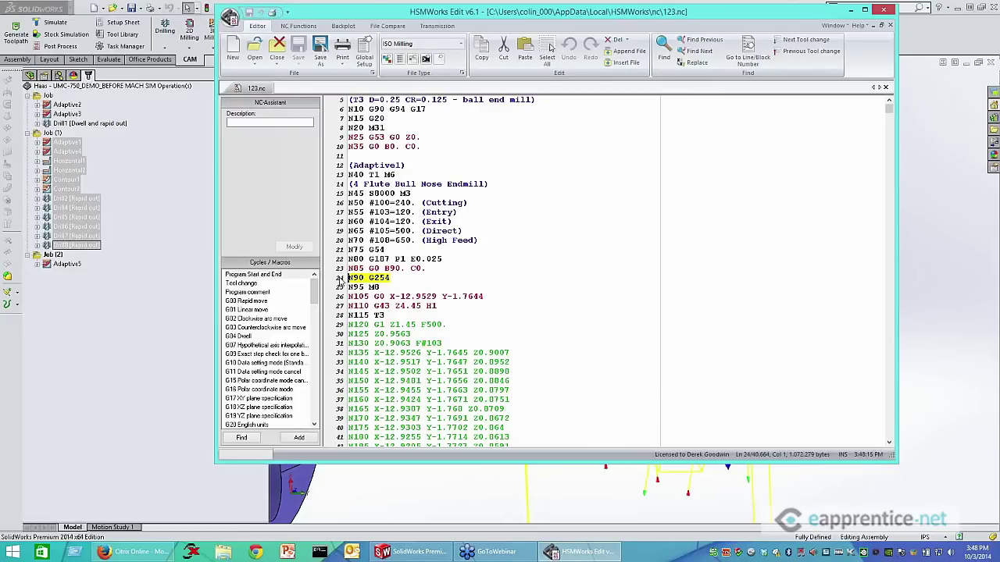
pyautogui.click(417, 271)
pyautogui.click(341, 268)
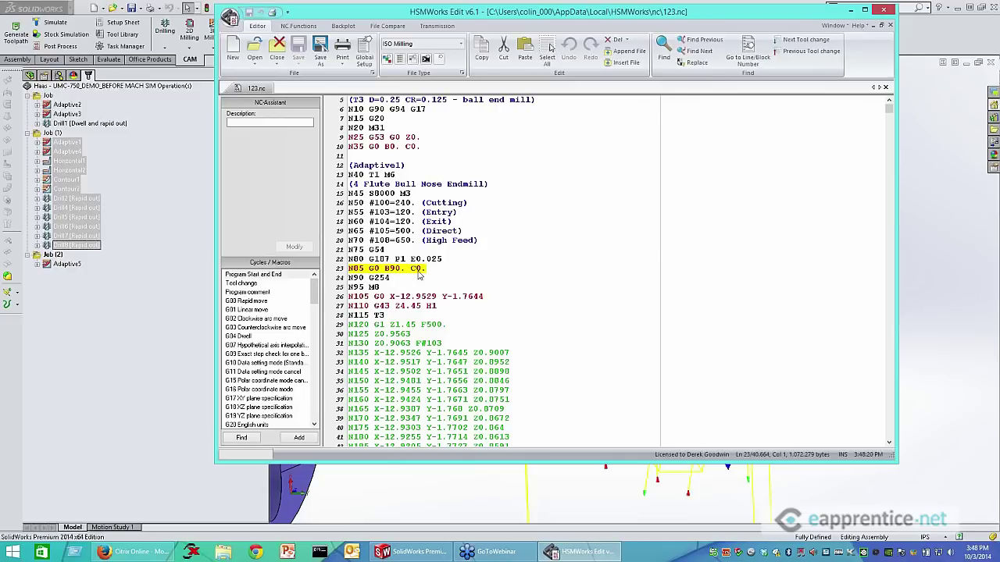
pyautogui.click(338, 280)
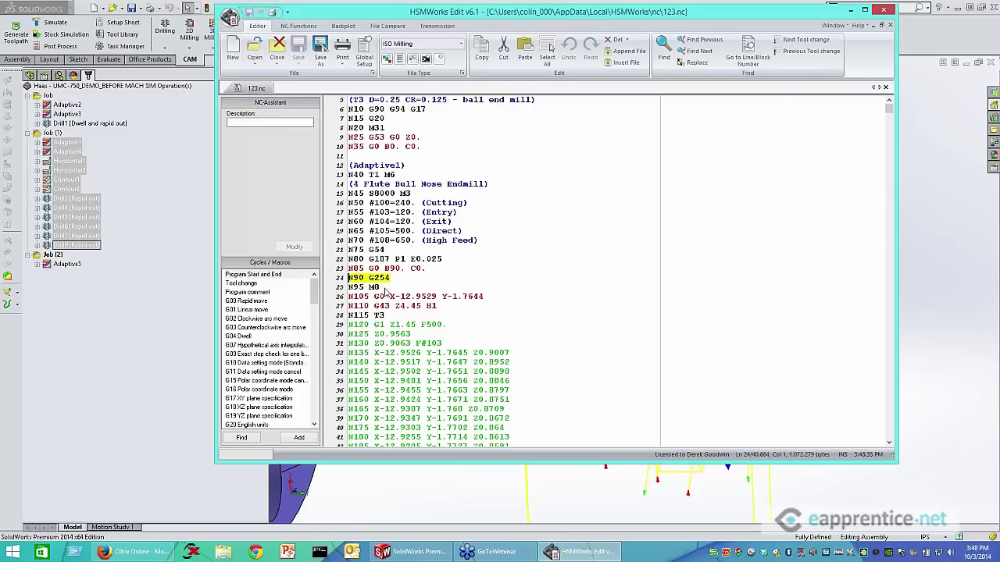
pyautogui.click(381, 250)
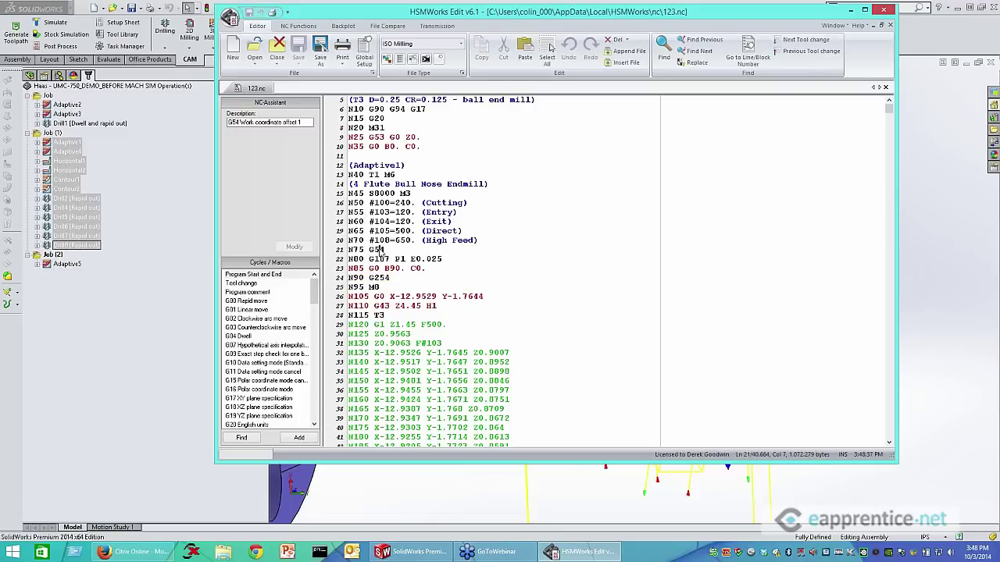
pyautogui.moveTo(367, 260); pyautogui.dragTo(350, 269)
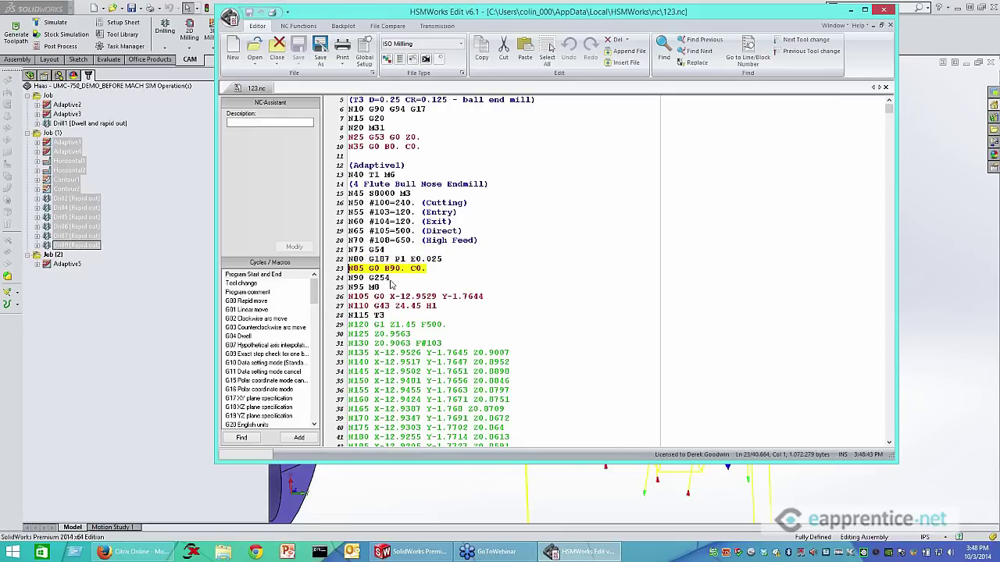
pyautogui.doubleClick(373, 278)
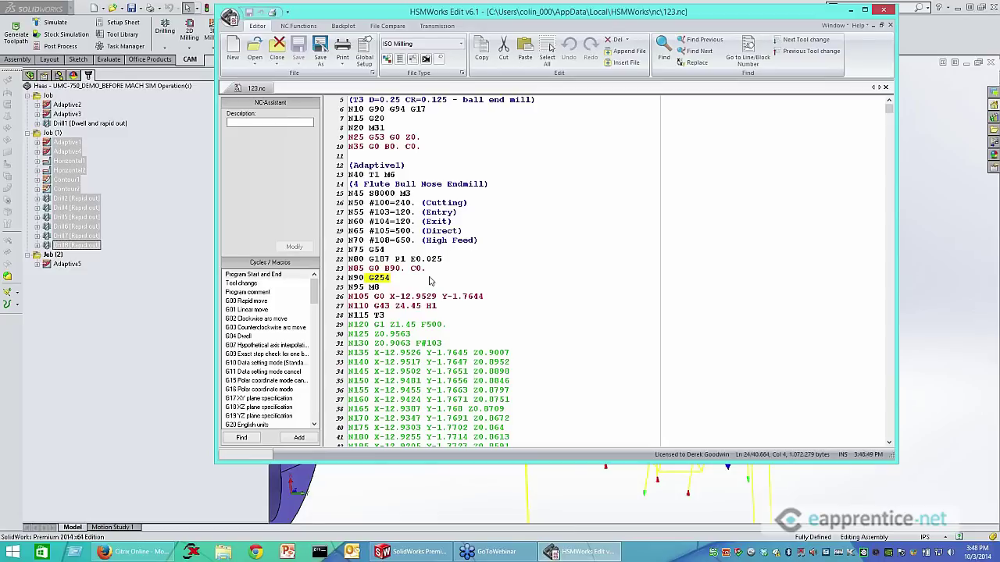
# Look through Adaptive1's toolpath code and search for "(" to reach the next operation comment
pyautogui.scroll(-3, 398, 313)
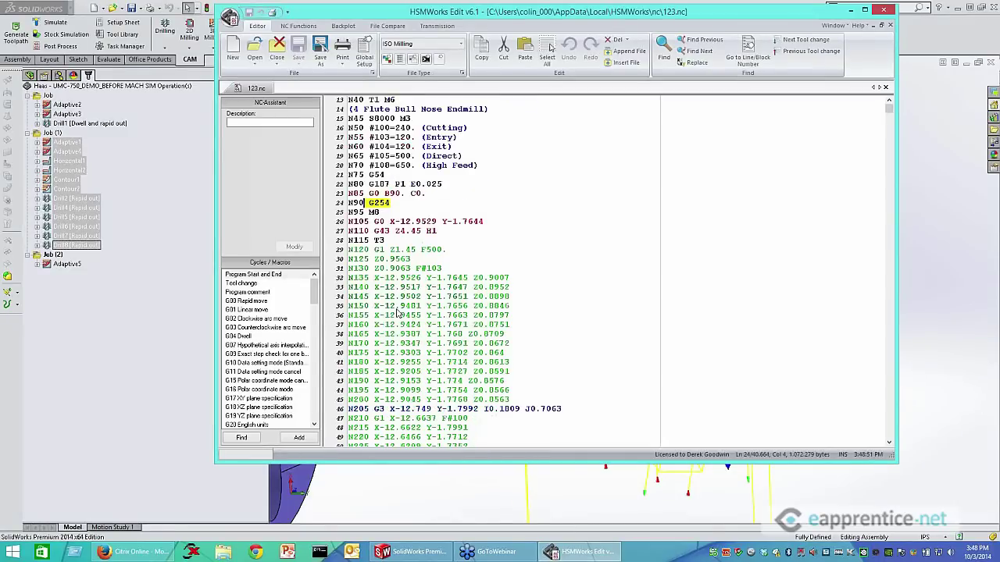
pyautogui.scroll(-20, 398, 313)
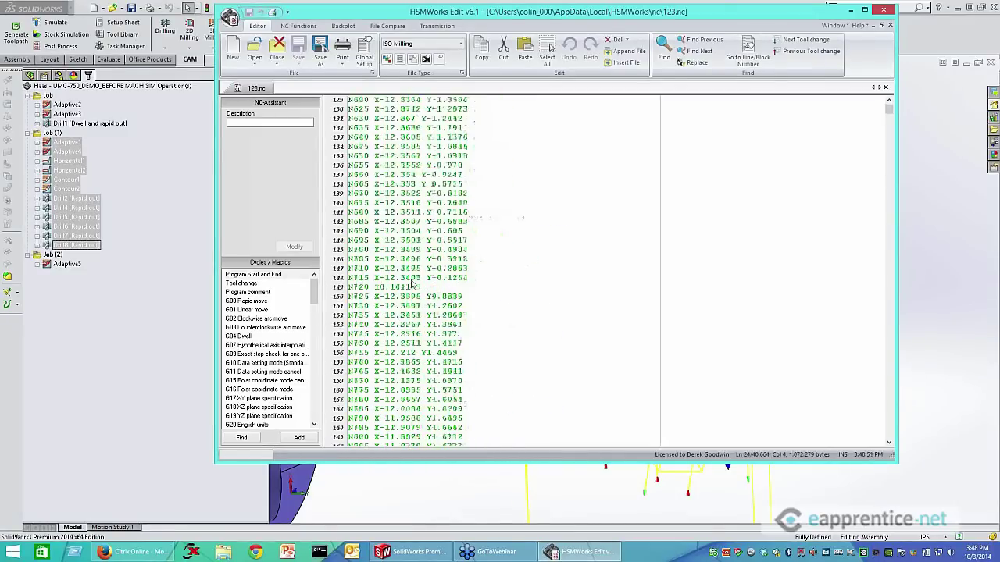
pyautogui.scroll(-7, 412, 284)
pyautogui.click(410, 259)
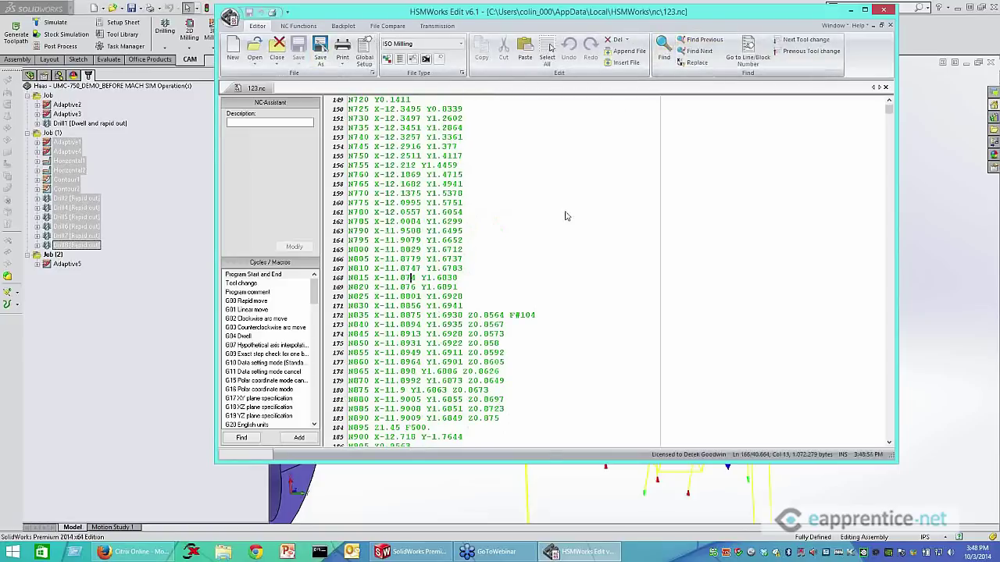
pyautogui.hotkey('ctrl', 'f')
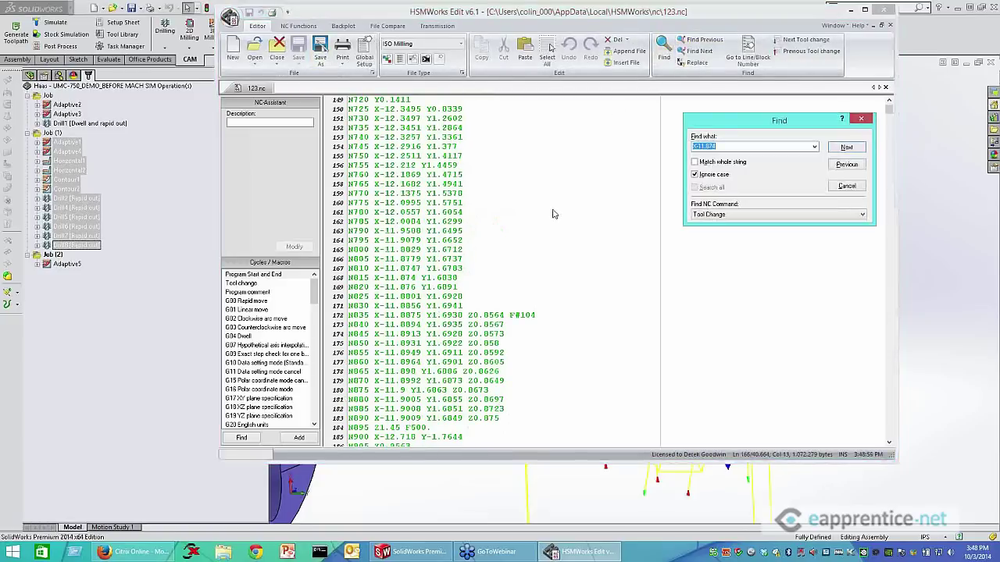
pyautogui.write('(')
pyautogui.press('Return')
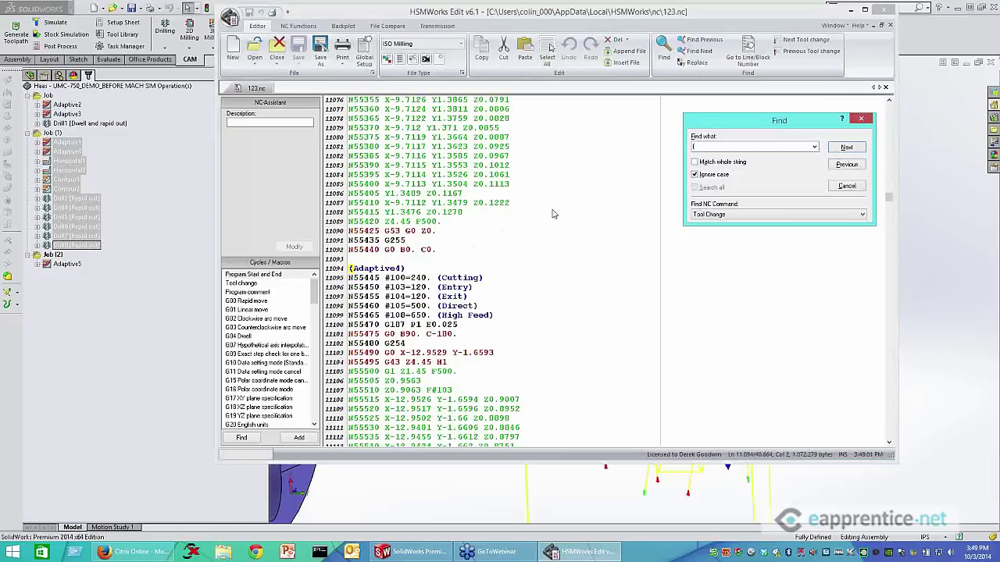
# Examine the G255 and G0 B0. C0. lines ahead of the Adaptive4 comment and Adaptive4's opening block
pyautogui.click(378, 241)
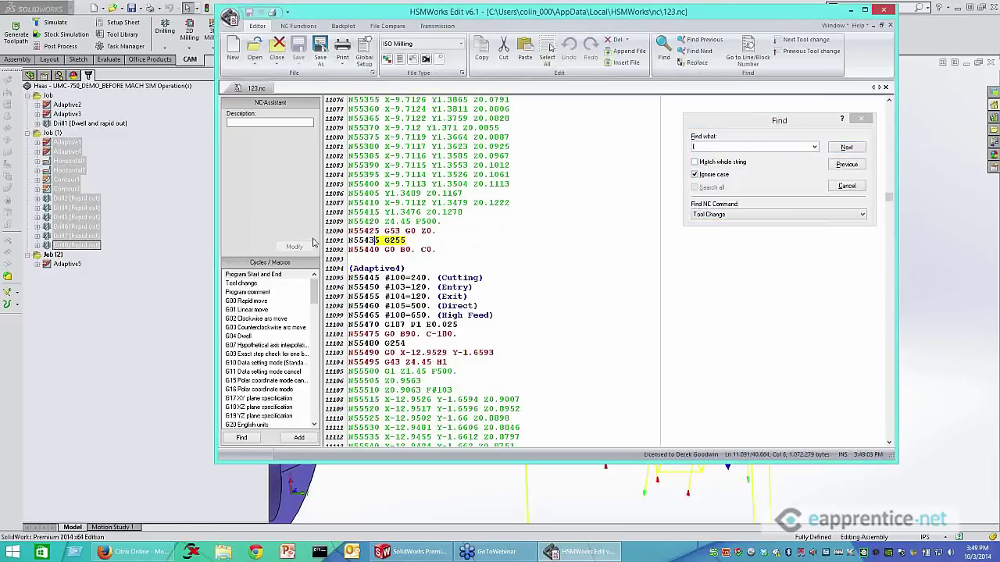
pyautogui.press('Home')
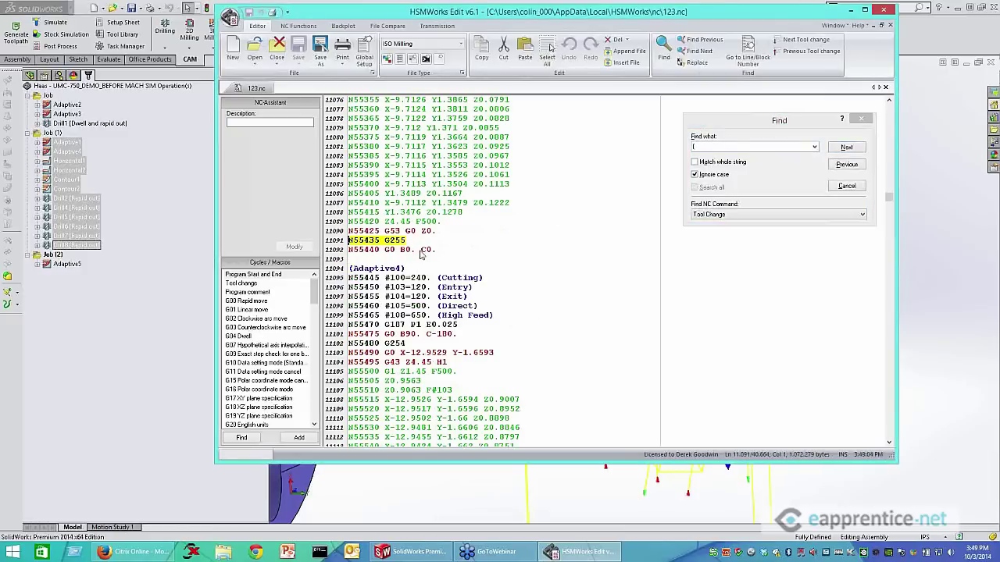
pyautogui.moveTo(436, 253); pyautogui.dragTo(325, 247)
pyautogui.click(418, 253)
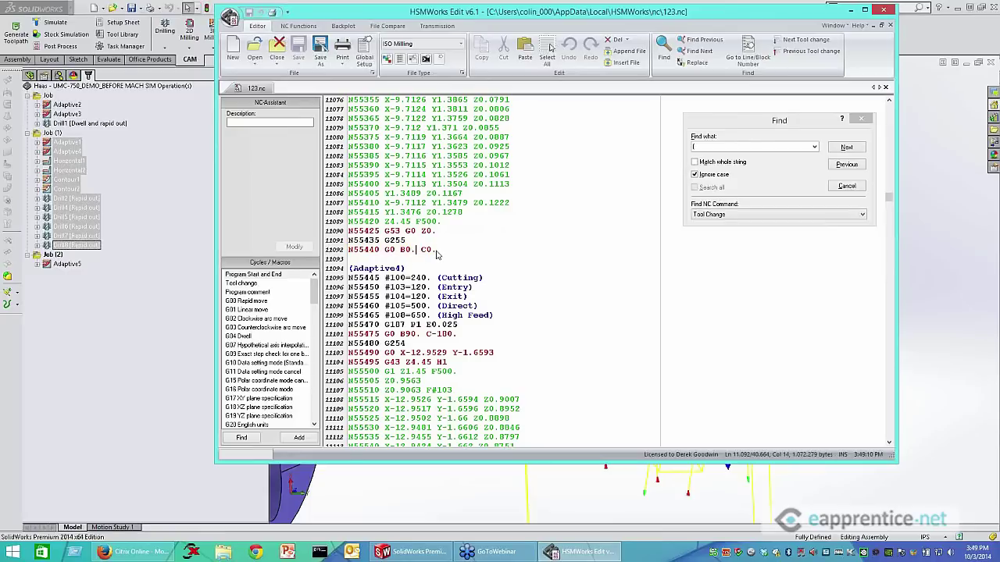
pyautogui.moveTo(436, 250); pyautogui.dragTo(319, 244)
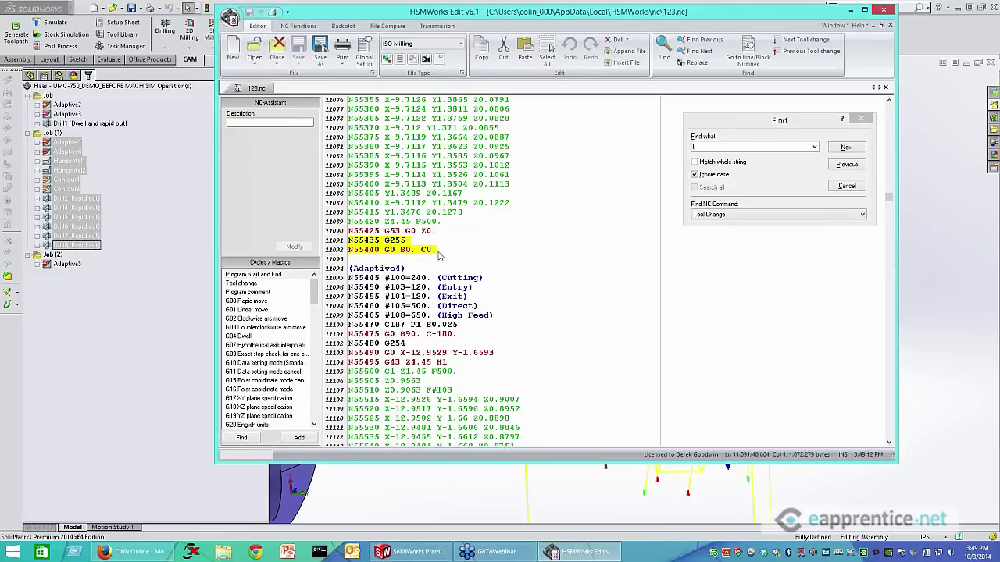
pyautogui.click(442, 251)
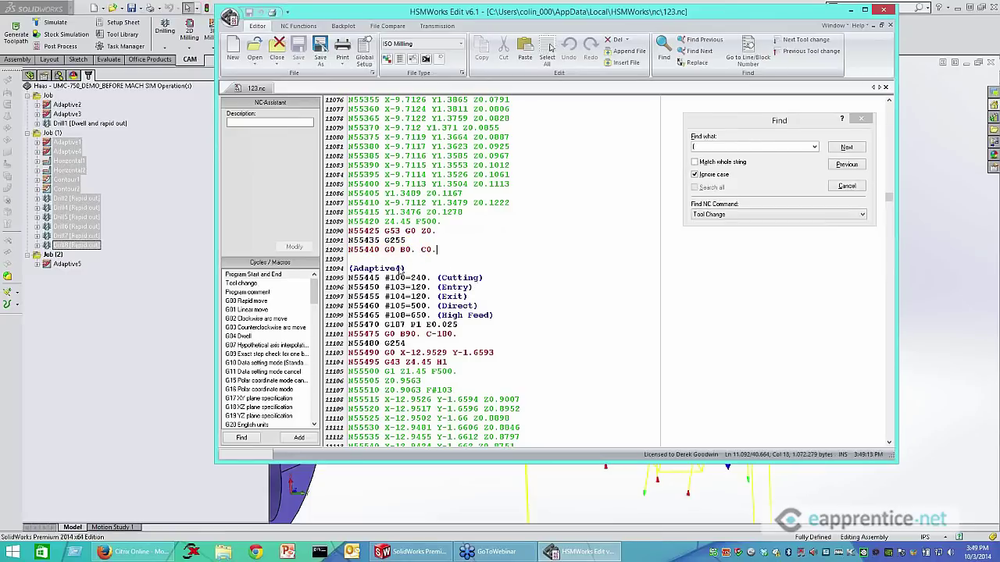
pyautogui.scroll(-1, 423, 326)
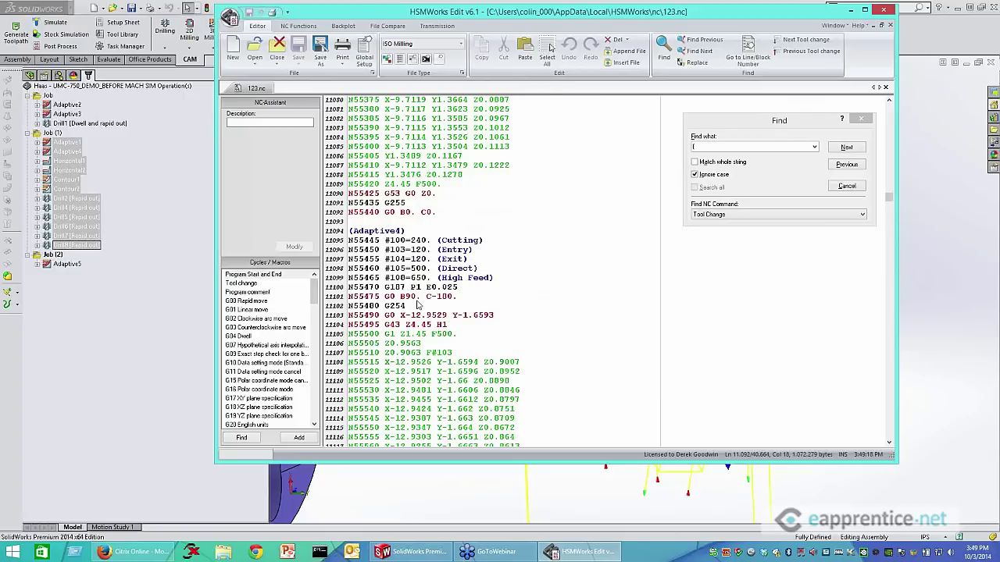
# Examine Adaptive4's G187 P1 E0.025 line, its B90. C-180. rotary move and the G254 call in line N55480
pyautogui.moveTo(457, 297); pyautogui.dragTo(385, 290)
pyautogui.click(453, 304)
pyautogui.moveTo(458, 288); pyautogui.dragTo(383, 287)
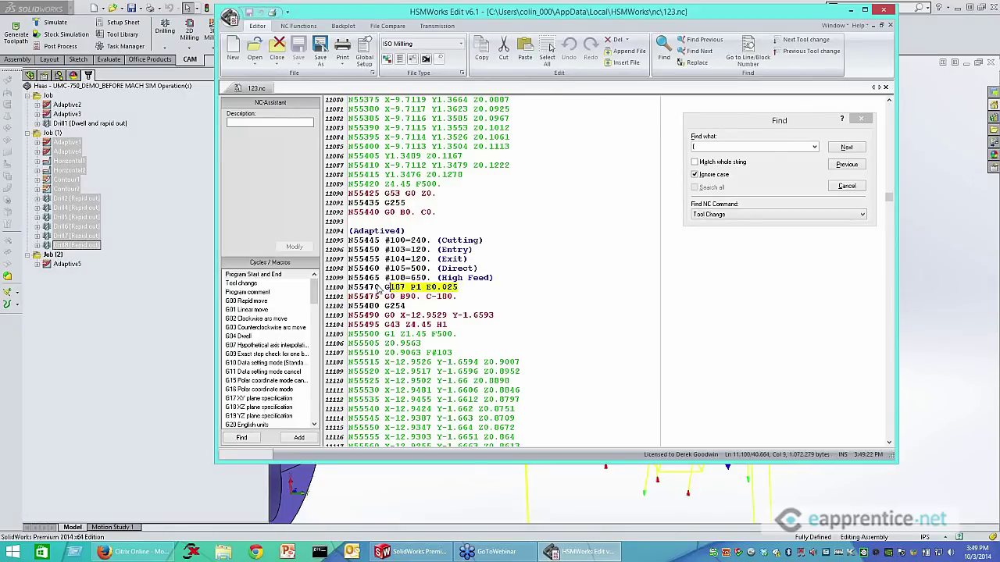
pyautogui.moveTo(458, 298); pyautogui.dragTo(408, 307)
pyautogui.click(416, 307)
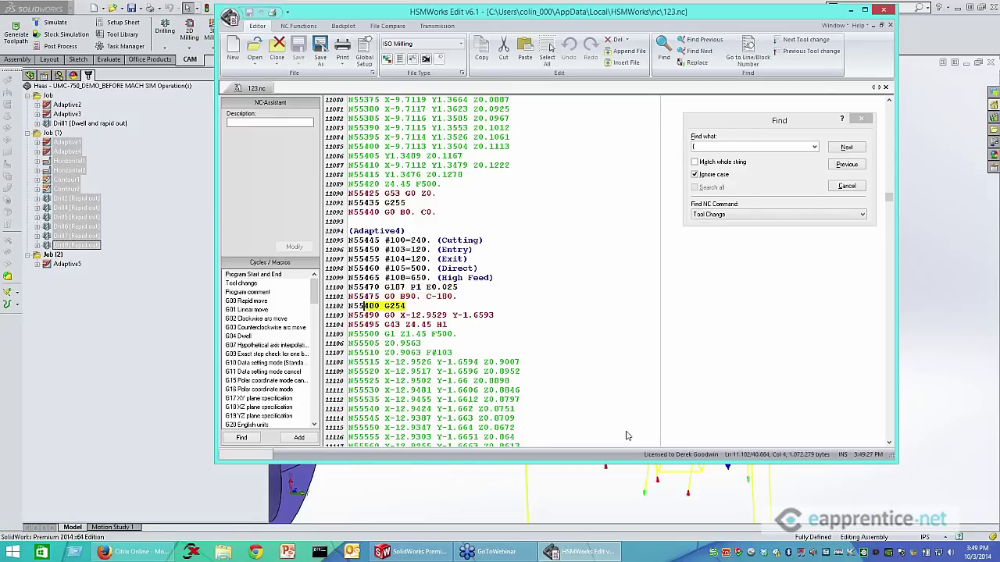
# Look through Adaptive4's toolpath, search for "(" to reach the Horizontal1 comment and examine its G254 call in line N12530
pyautogui.click(454, 353)
pyautogui.scroll(-15, 484, 328)
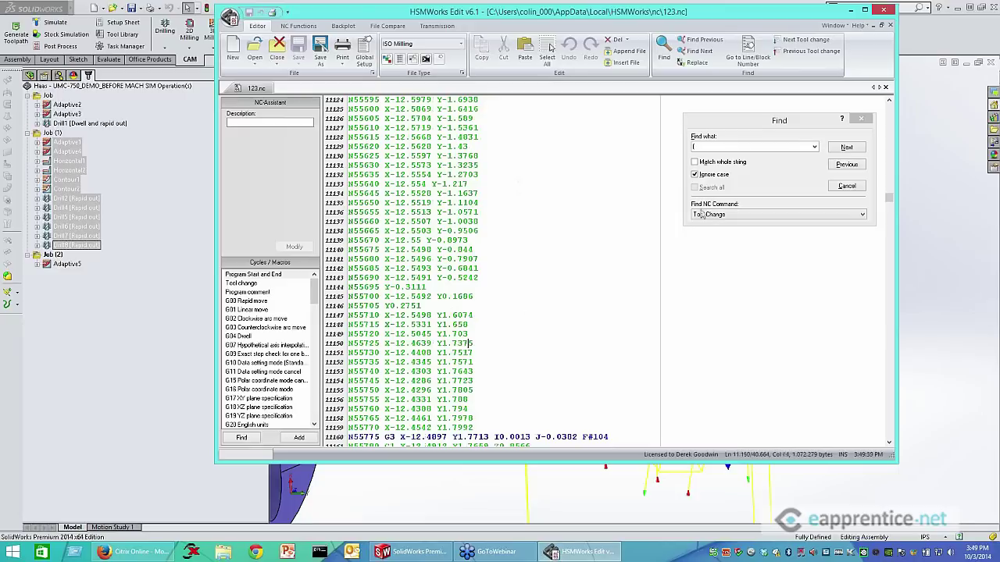
pyautogui.click(841, 150)
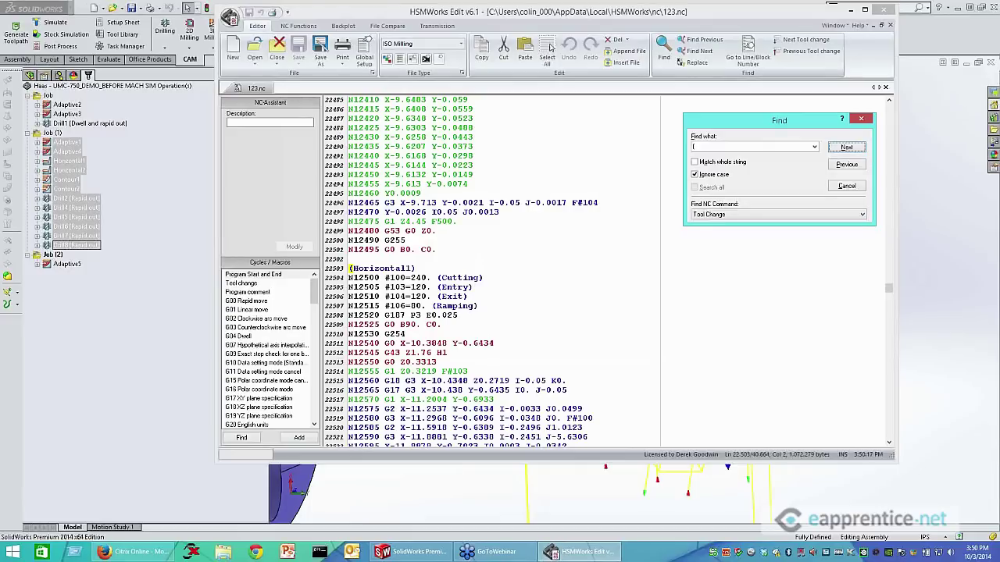
pyautogui.press('super+e')
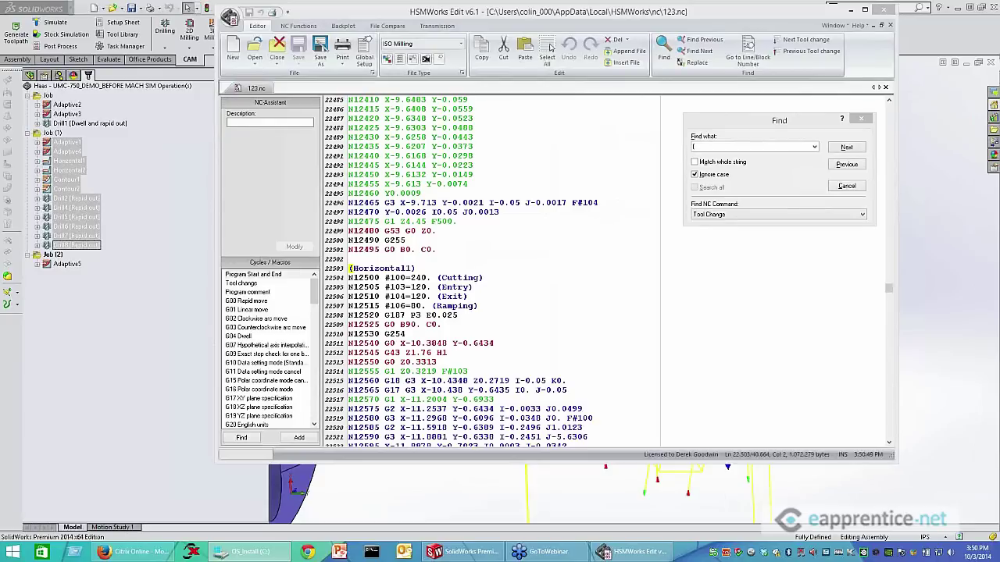
pyautogui.click(549, 336)
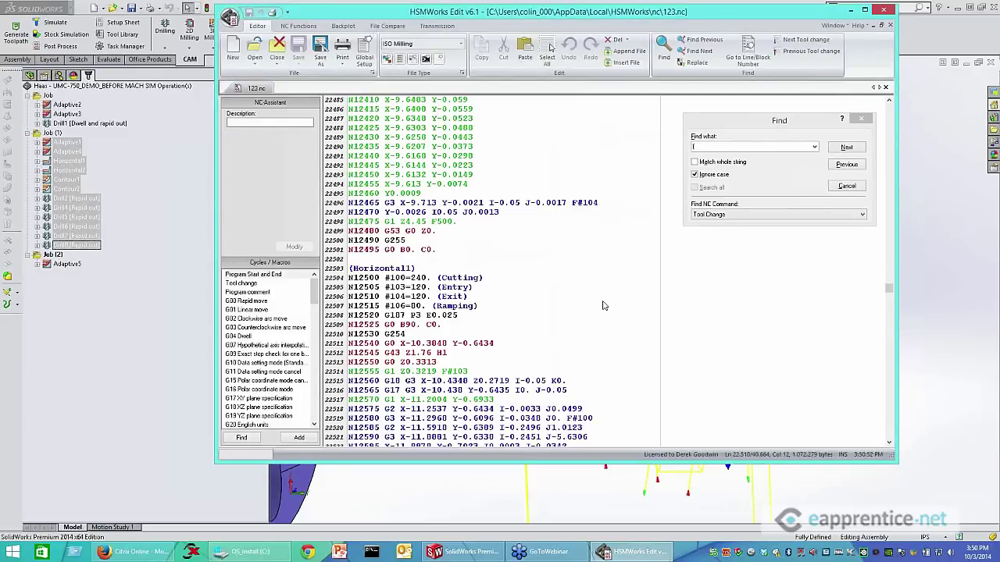
pyautogui.moveTo(407, 335); pyautogui.dragTo(355, 333)
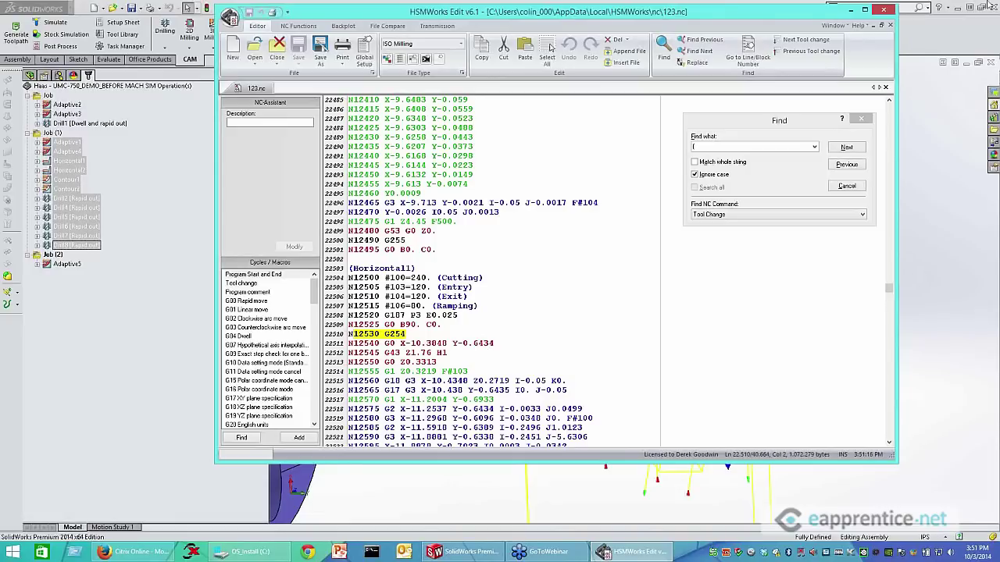
# Close the NC code and review the Haas UMC-750 post configuration's property list without posting
pyautogui.click(883, 10)
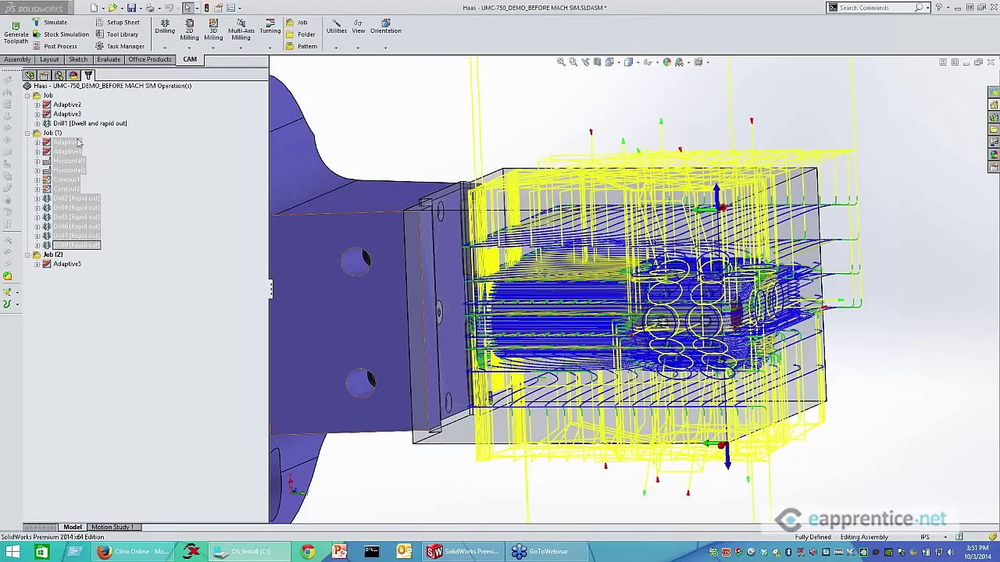
pyautogui.click(60, 46)
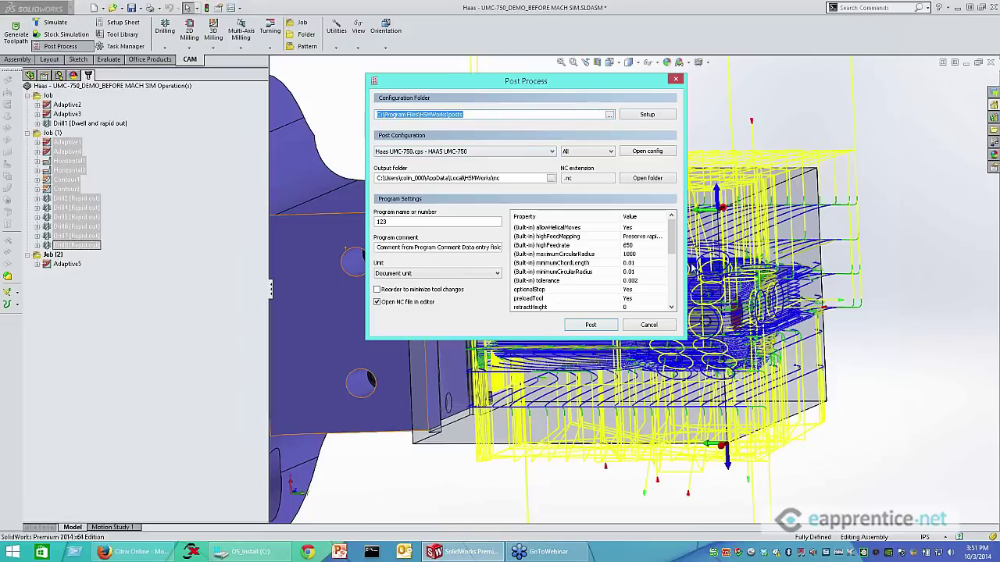
pyautogui.moveTo(671, 249); pyautogui.dragTo(671, 295)
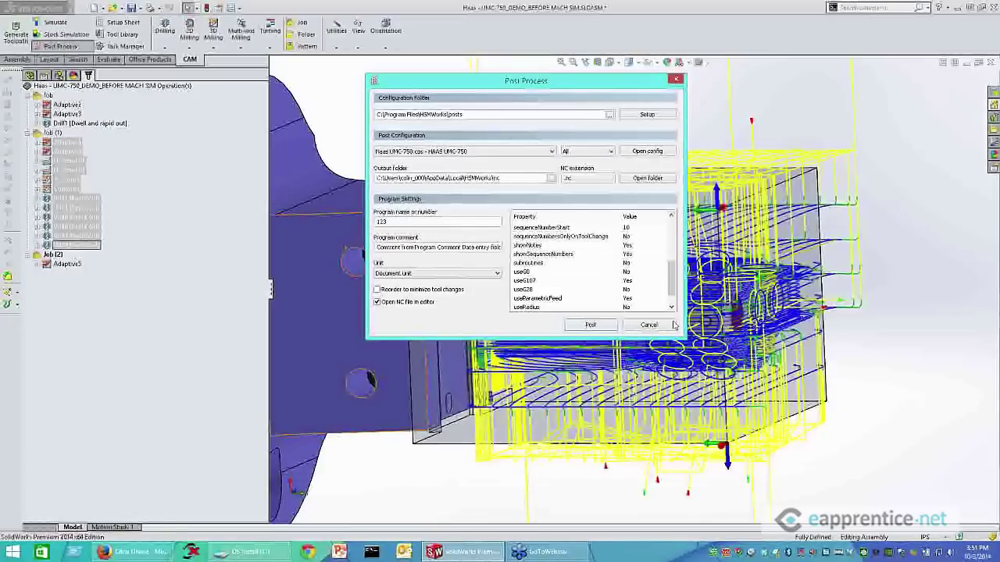
pyautogui.moveTo(672, 294); pyautogui.dragTo(678, 226)
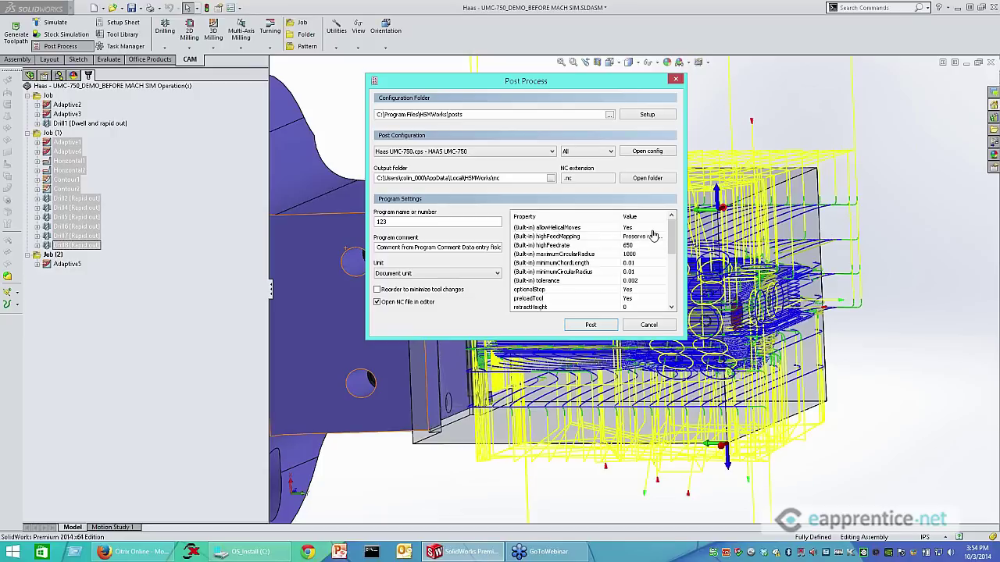
pyautogui.click(676, 80)
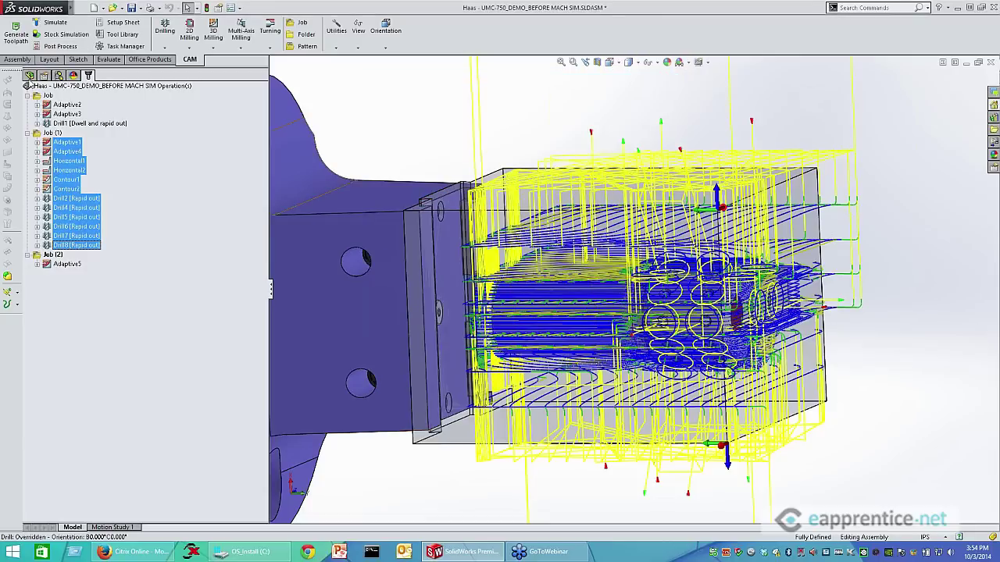
# Return to the assembly's component tree and show the whole table, riser and stock setup in trimetric orientation
pyautogui.click(29, 75)
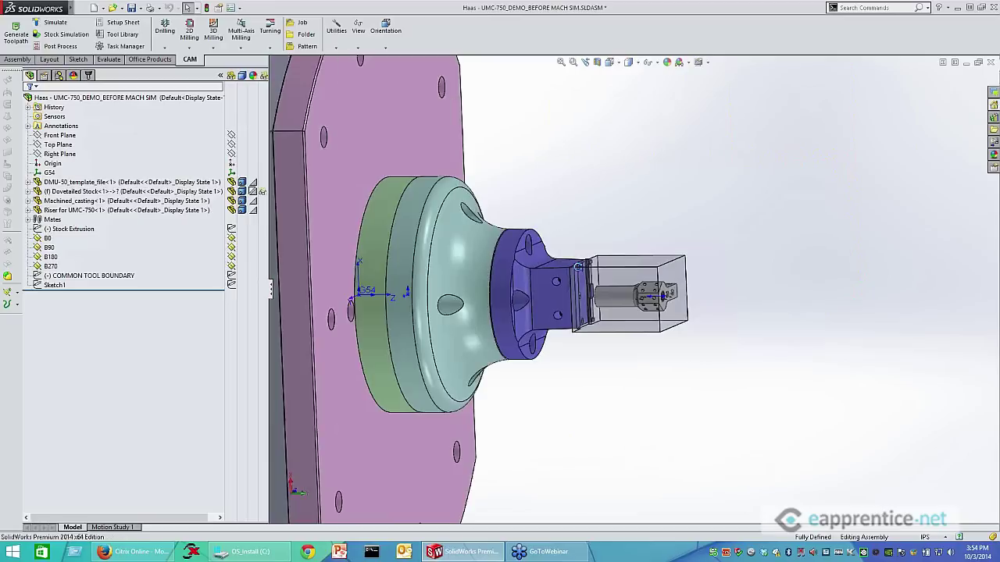
pyautogui.moveTo(578, 266); pyautogui.dragTo(741, 212, button='middle')
pyautogui.rightClick(741, 210)
pyautogui.click(706, 173)
pyautogui.click(613, 63)
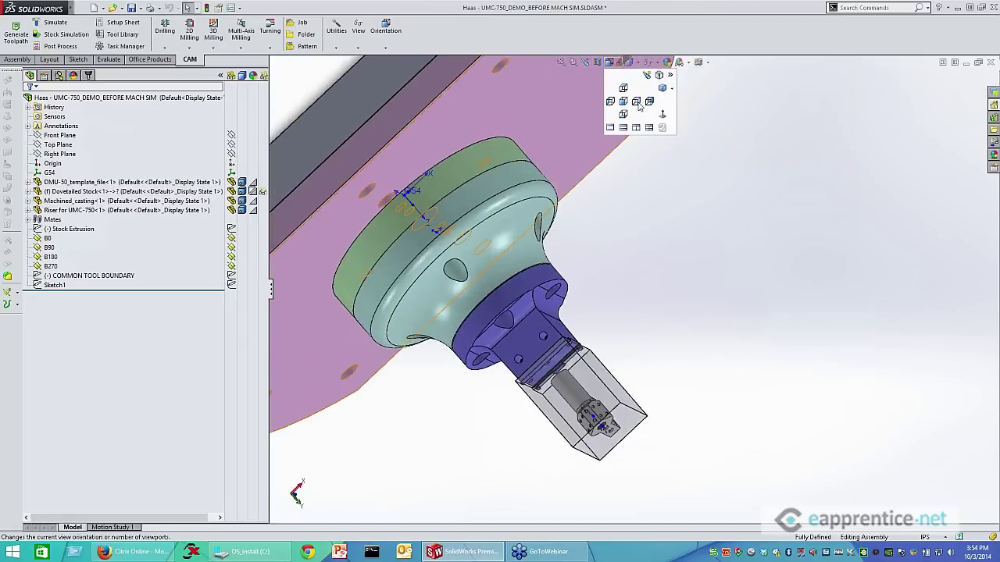
pyautogui.click(662, 88)
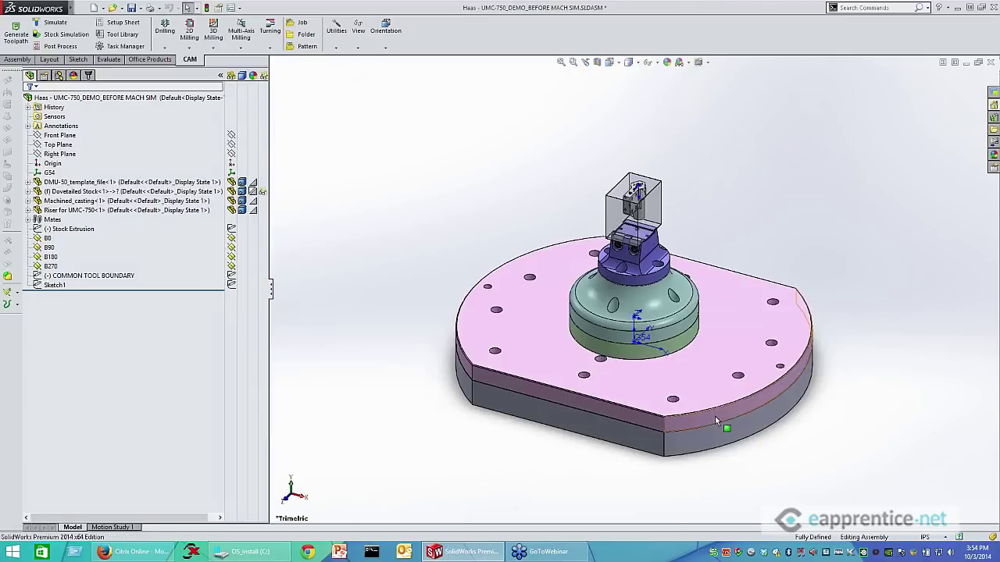
# Examine where the G54 coordinate system sits beneath the riser on the machine table, using front and isometric views
pyautogui.scroll(-5, 663, 368)
pyautogui.scroll(-2, 663, 368)
pyautogui.moveTo(663, 368); pyautogui.dragTo(624, 364, button='middle')
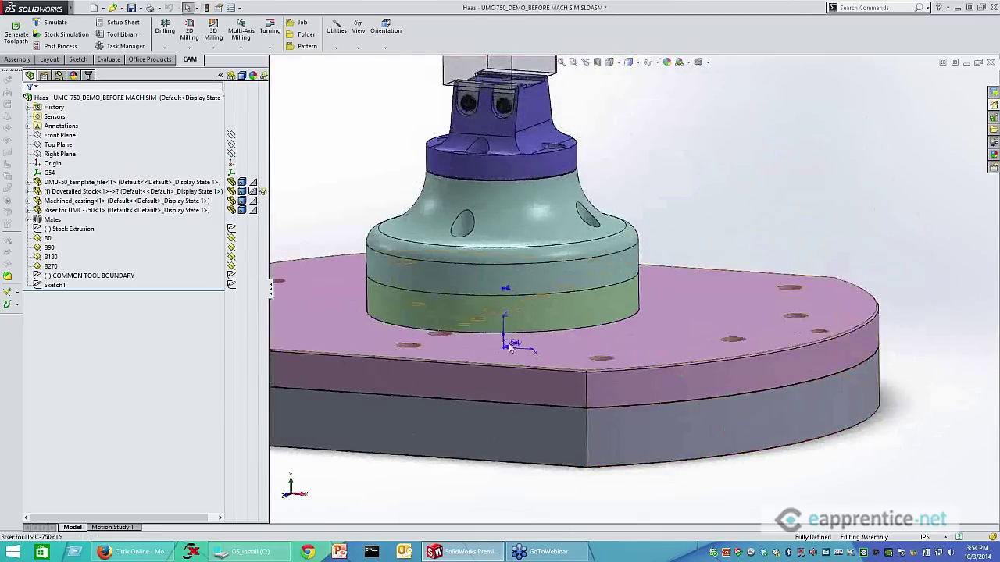
pyautogui.moveTo(530, 352); pyautogui.dragTo(524, 345, button='middle')
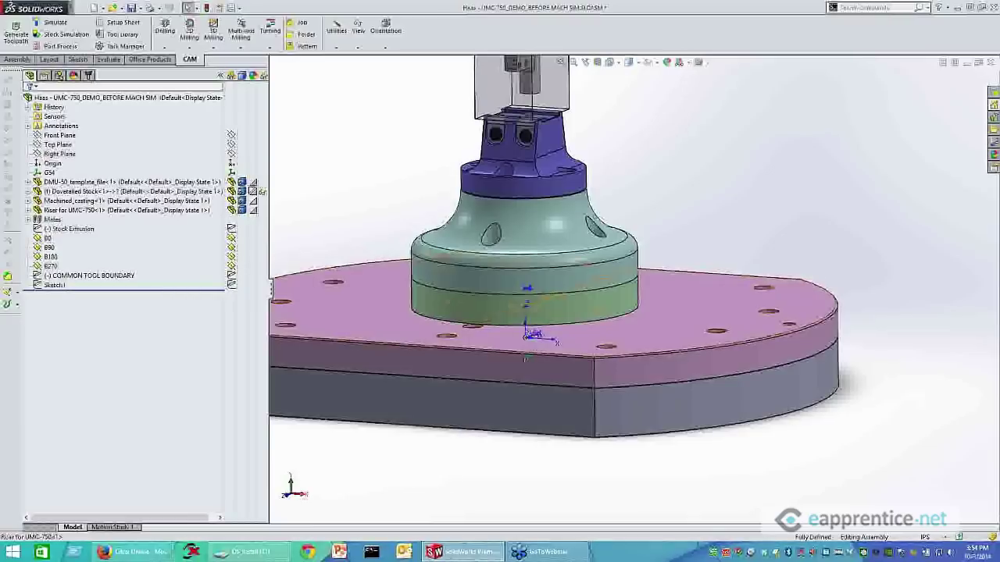
pyautogui.hotkey('ctrl', '1')
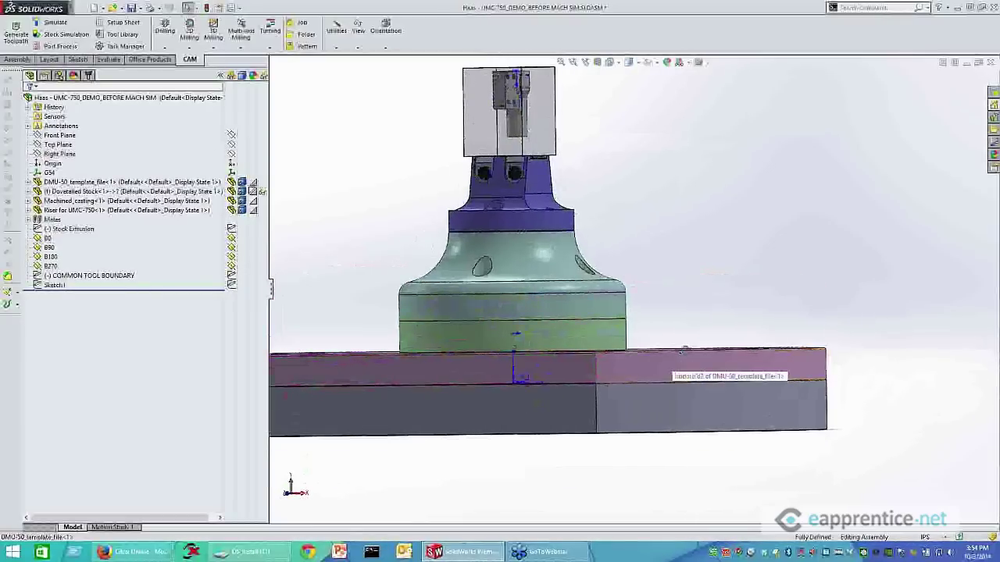
pyautogui.hotkey('ctrl', '7')
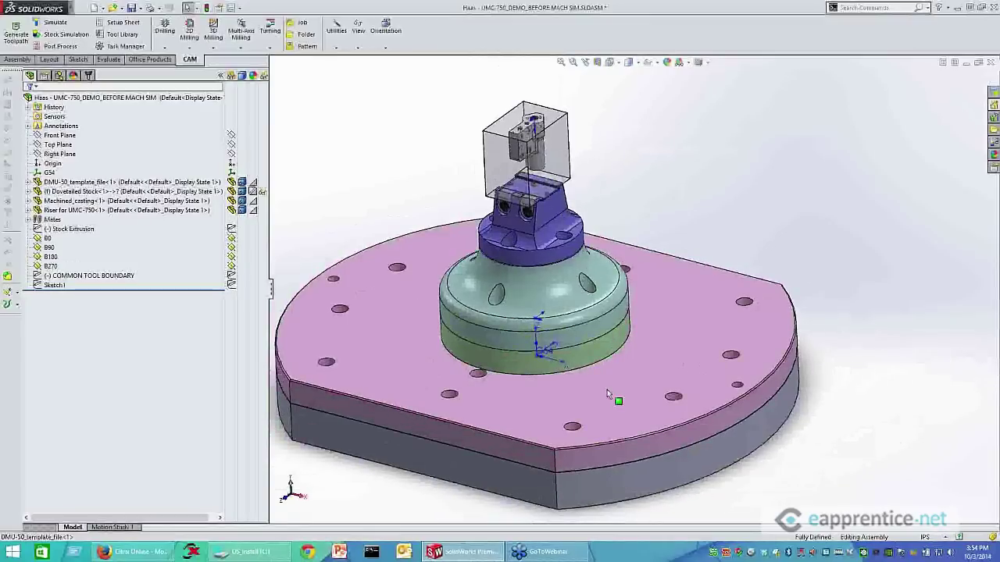
pyautogui.scroll(1, 816, 414)
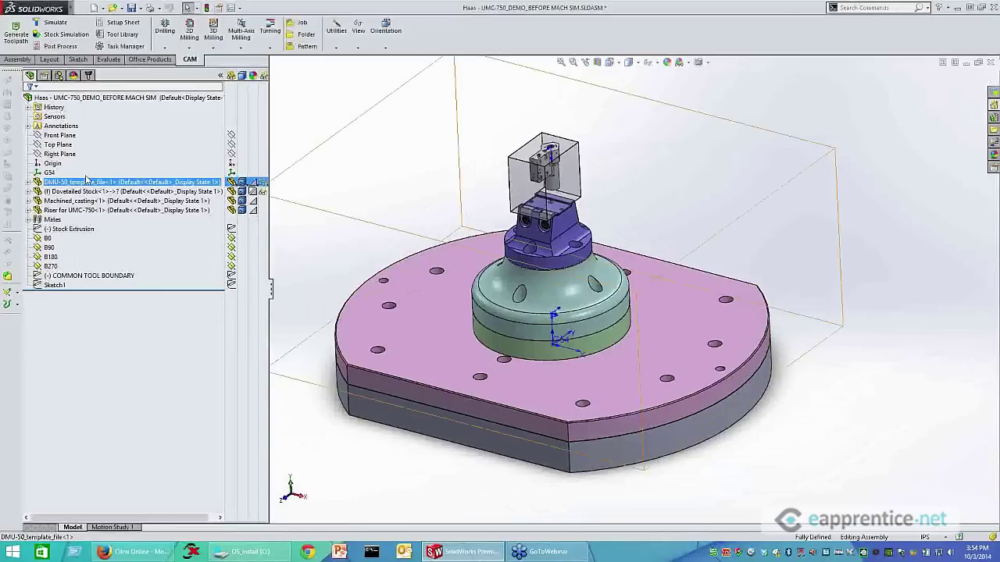
# Begin a new reference coordinate system in the top-level assembly and use the Top Plane as its Z axis reference
pyautogui.click(66, 98)
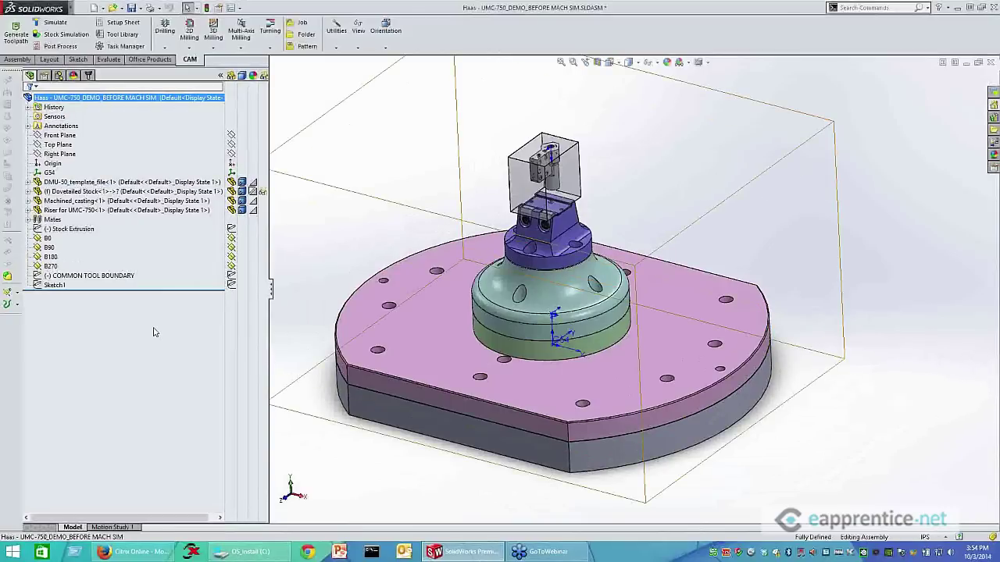
pyautogui.click(100, 7)
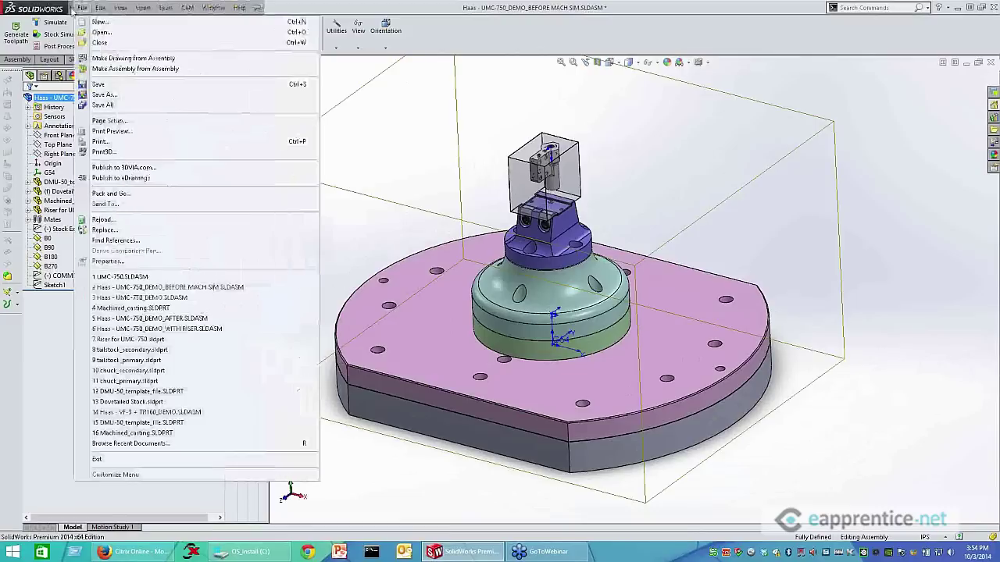
pyautogui.moveTo(145, 8)
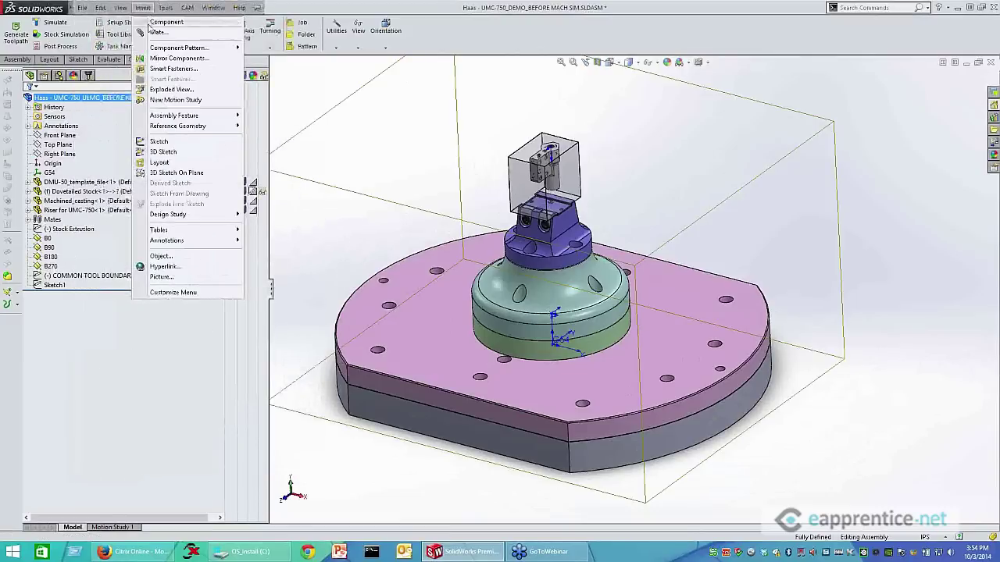
pyautogui.moveTo(196, 132)
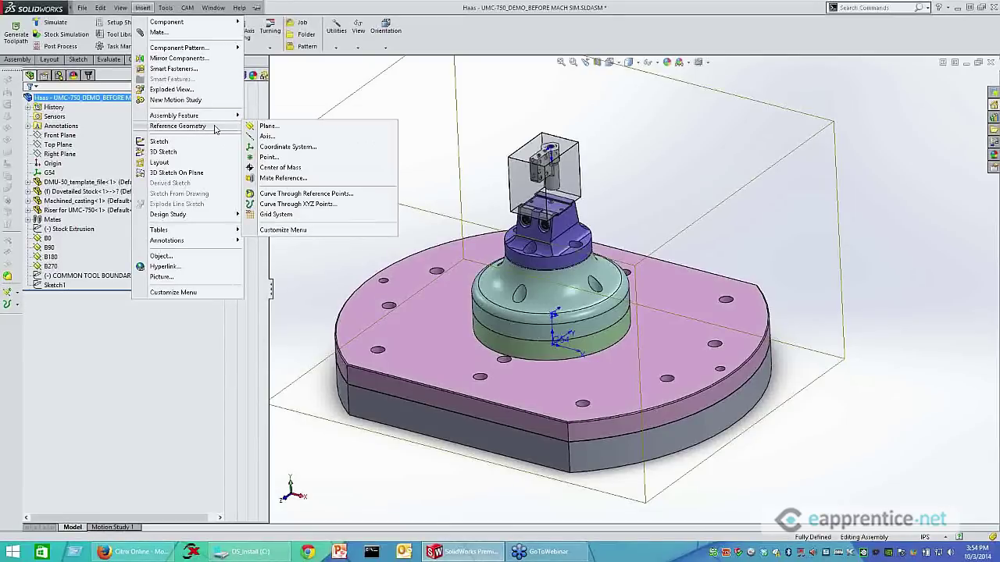
pyautogui.click(303, 151)
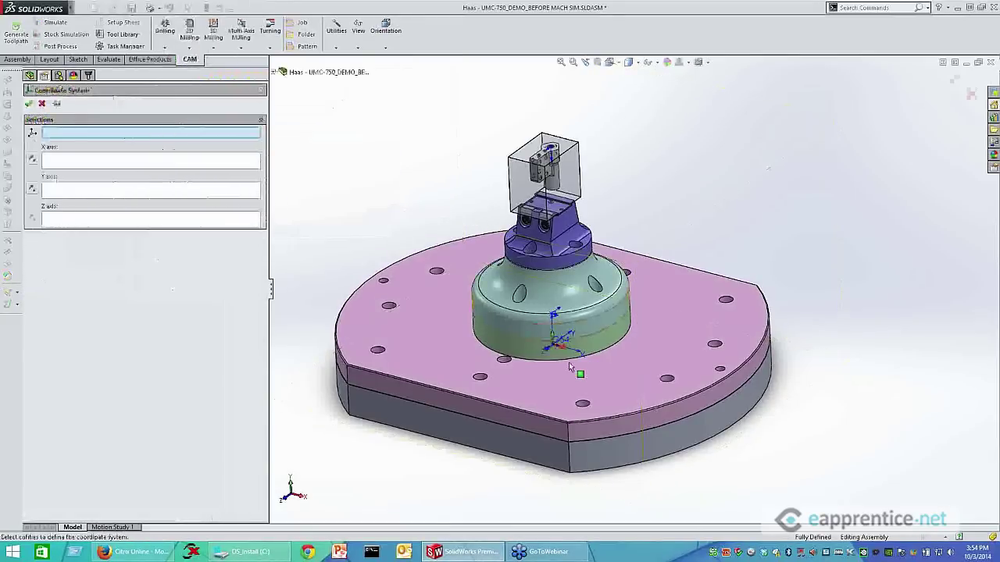
pyautogui.scroll(5, 635, 312)
pyautogui.scroll(-10, 633, 310)
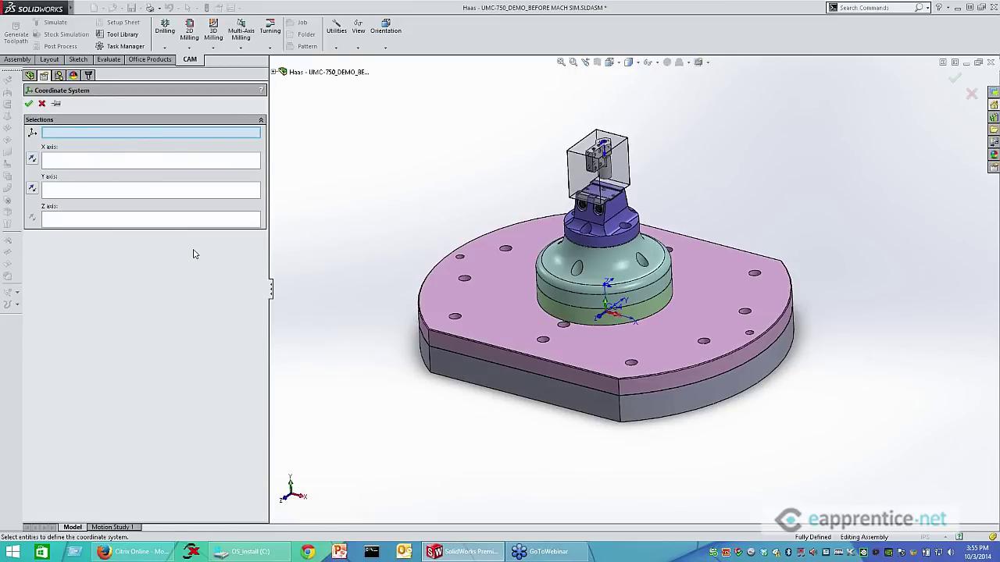
pyautogui.click(274, 73)
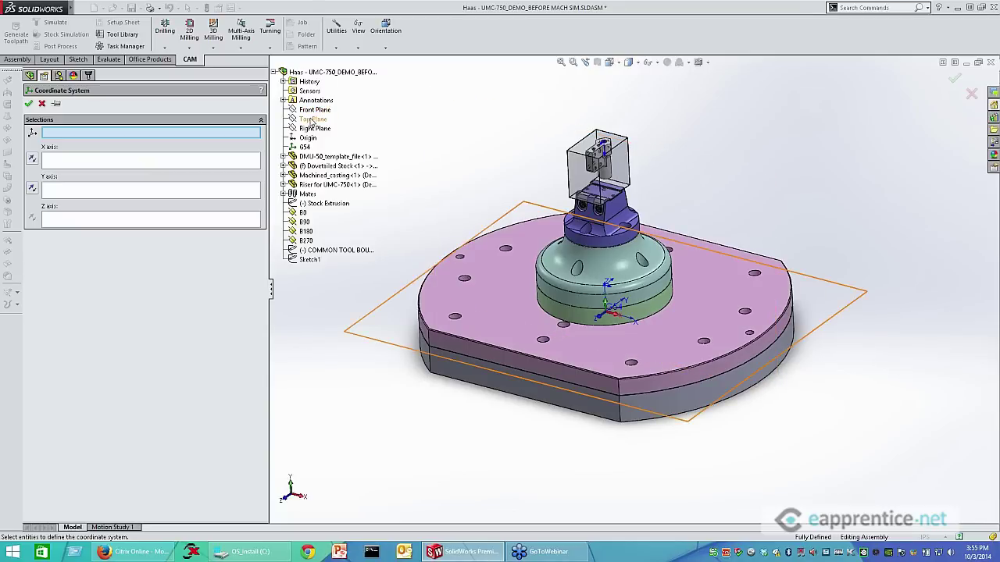
pyautogui.click(114, 167)
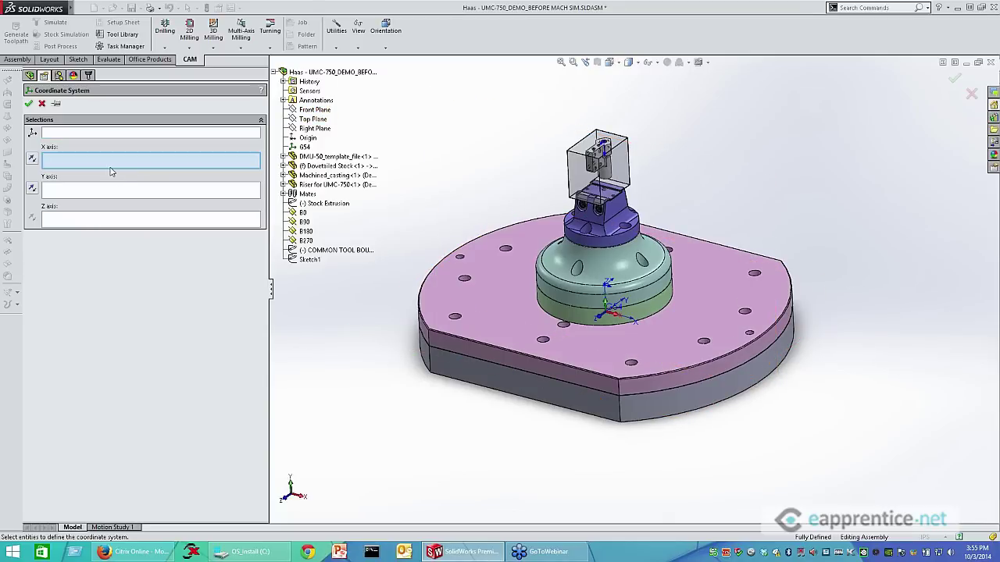
pyautogui.click(84, 221)
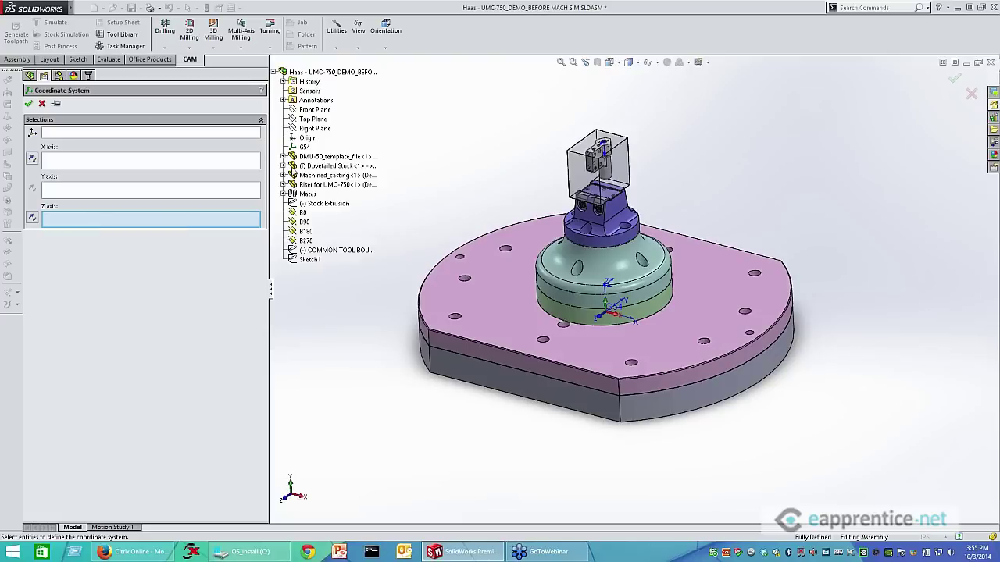
pyautogui.click(313, 119)
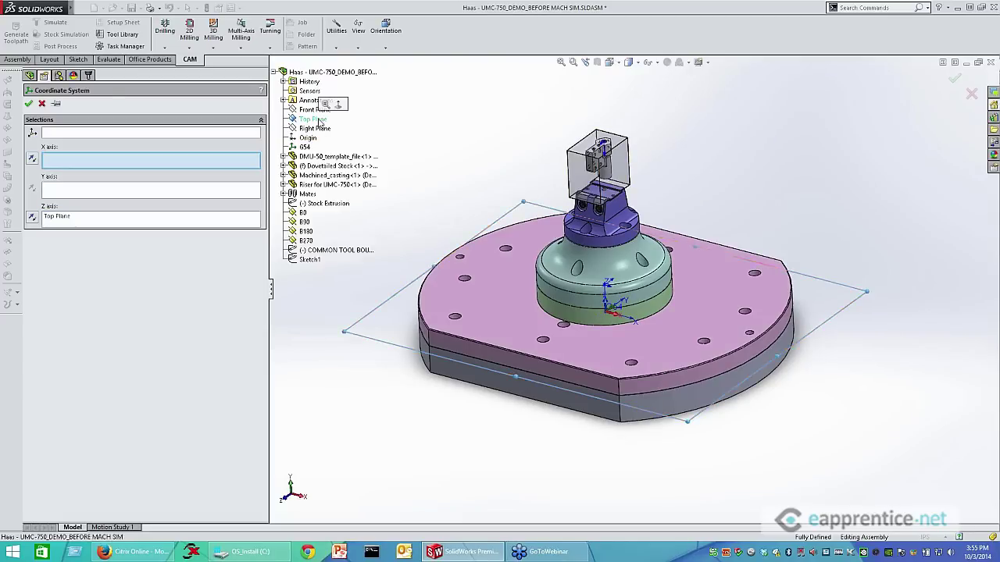
# Try the assembly's Right Plane as the new coordinate system's Y axis reference
pyautogui.scroll(-2, 624, 320)
pyautogui.scroll(-2, 624, 320)
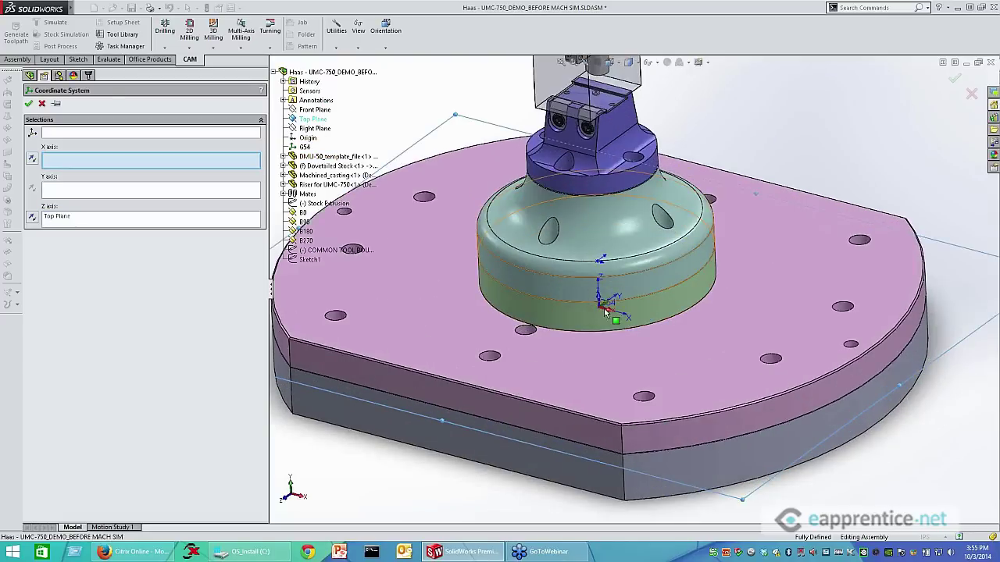
pyautogui.scroll(3, 567, 326)
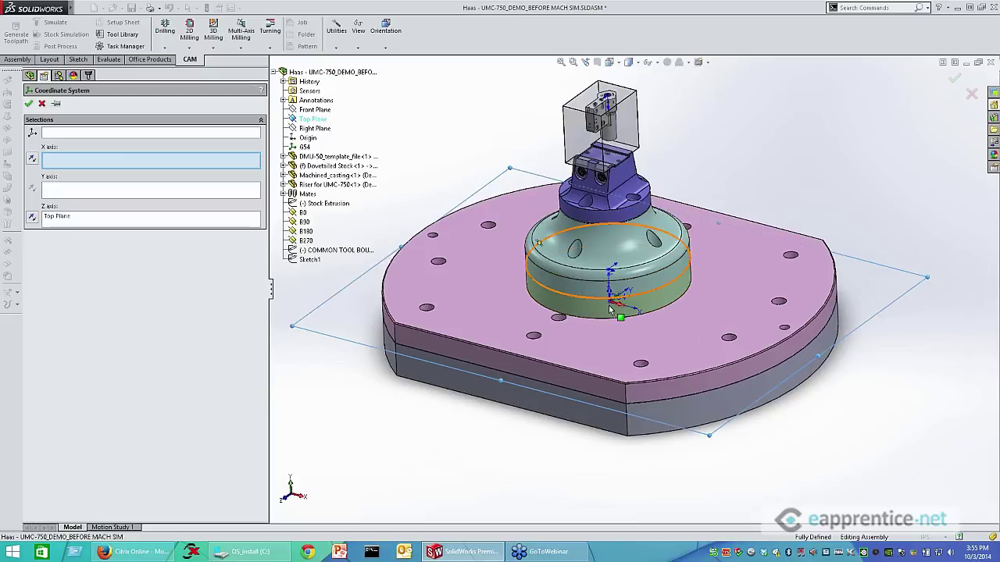
pyautogui.click(63, 191)
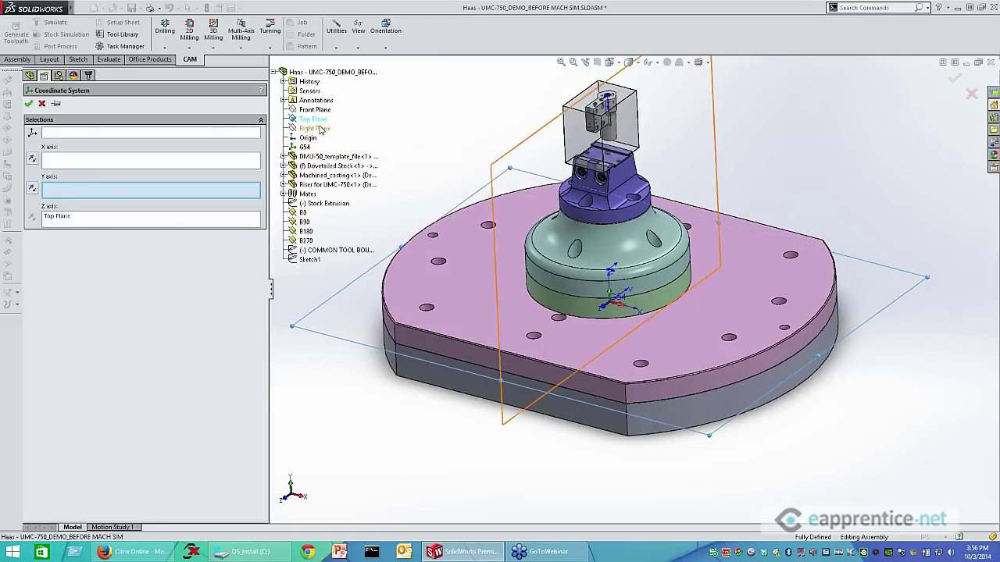
pyautogui.click(320, 128)
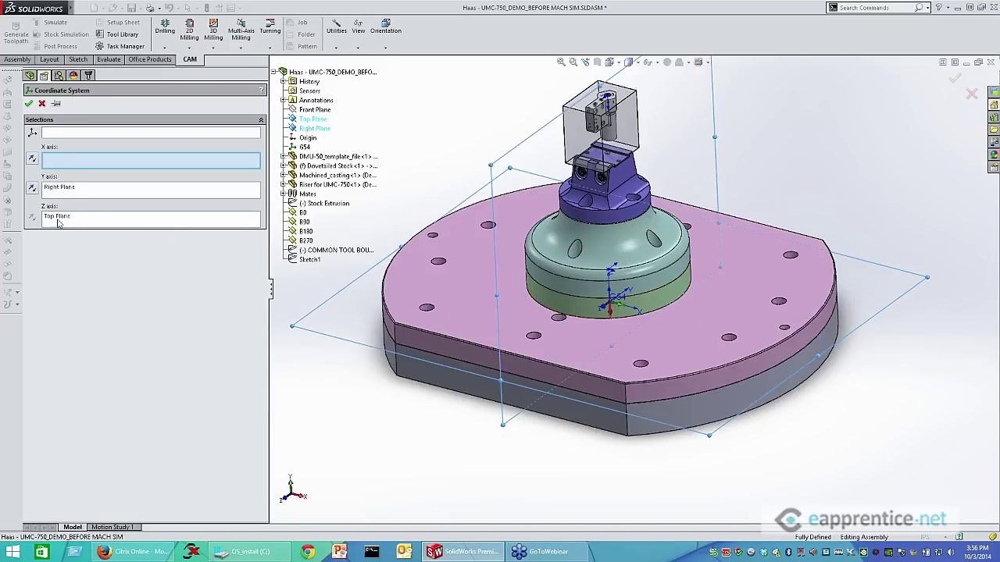
# Clear the Y and Z axis references and reselect the Top Plane as the Z axis reference
pyautogui.rightClick(69, 190)
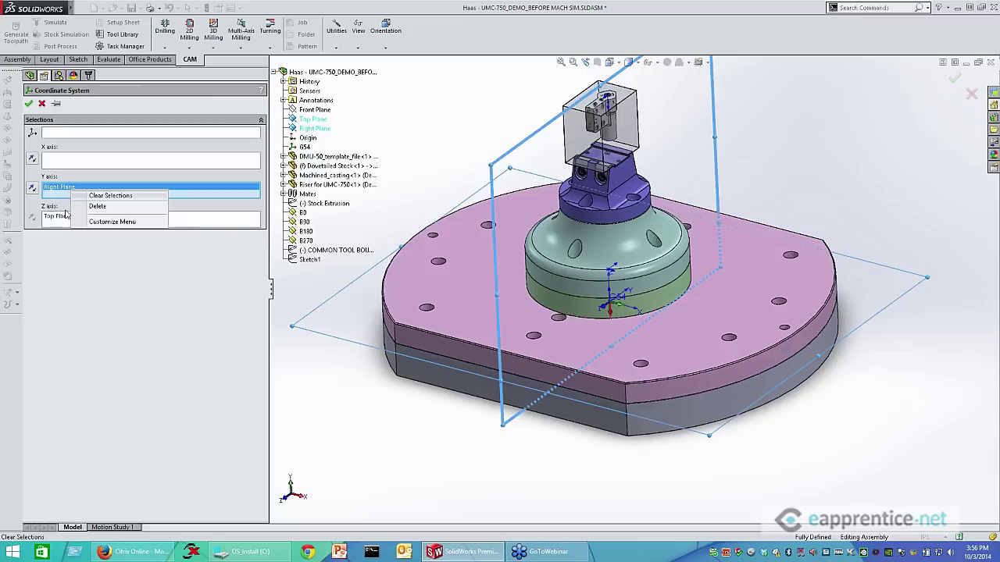
pyautogui.click(110, 195)
pyautogui.rightClick(66, 218)
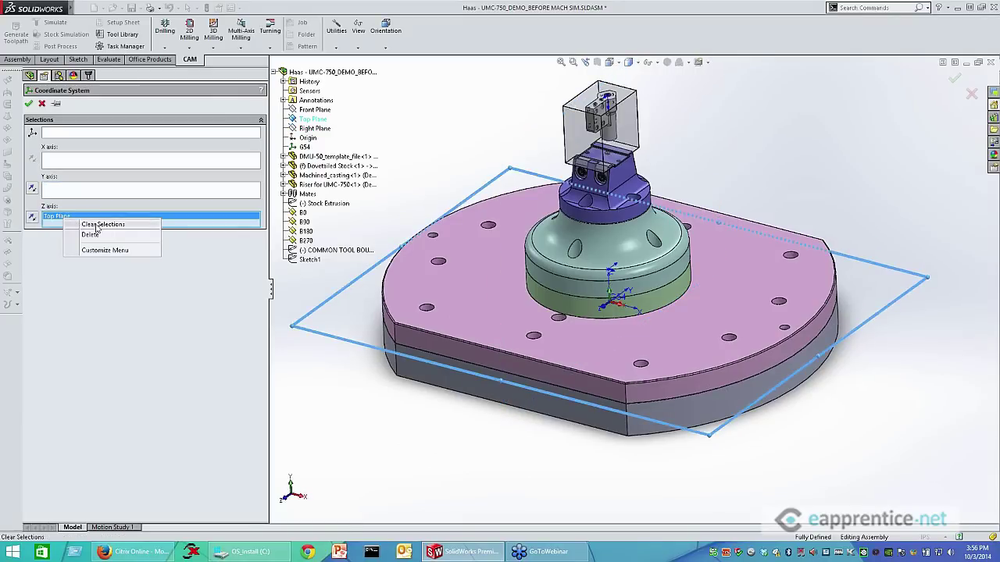
pyautogui.click(96, 225)
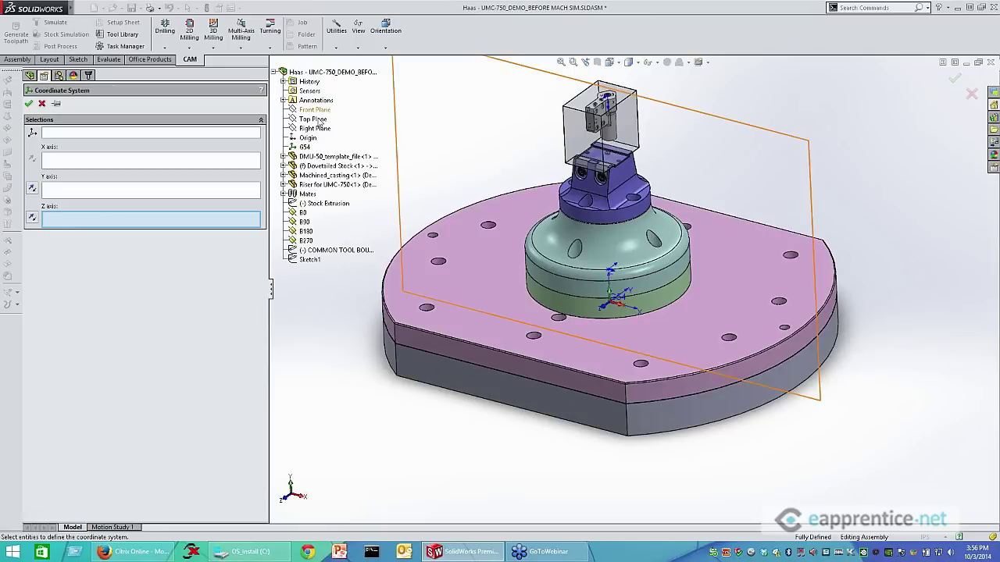
pyautogui.click(314, 120)
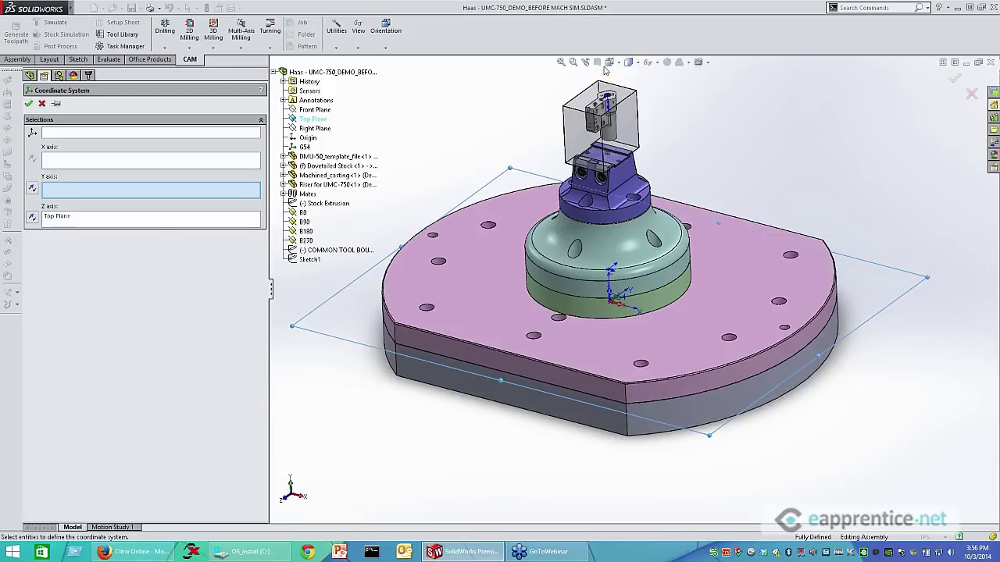
# Set the coordinate system's origin at the upper front-left corner vertex of the dovetailed stock and create it
pyautogui.scroll(-4, 603, 71)
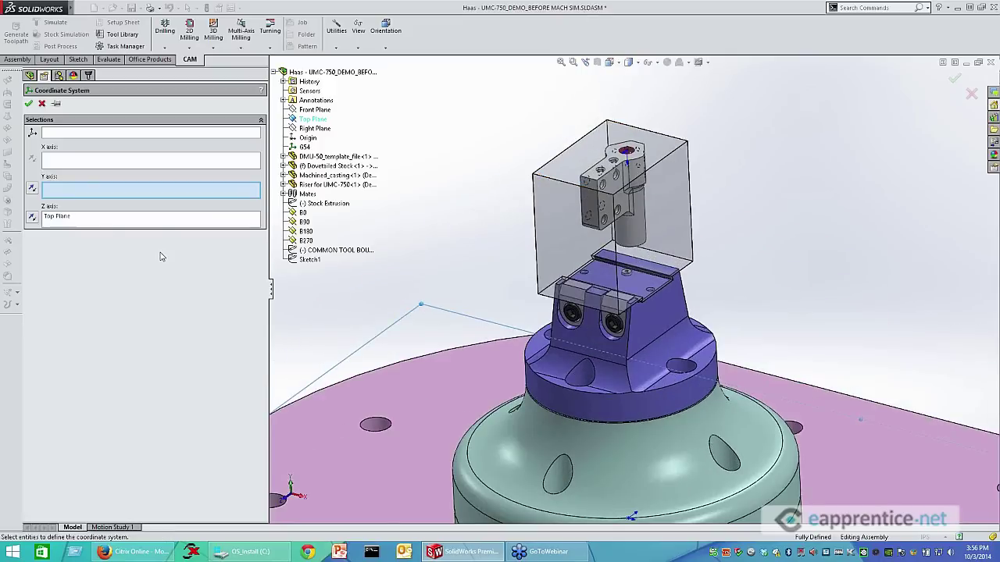
pyautogui.scroll(4, 632, 277)
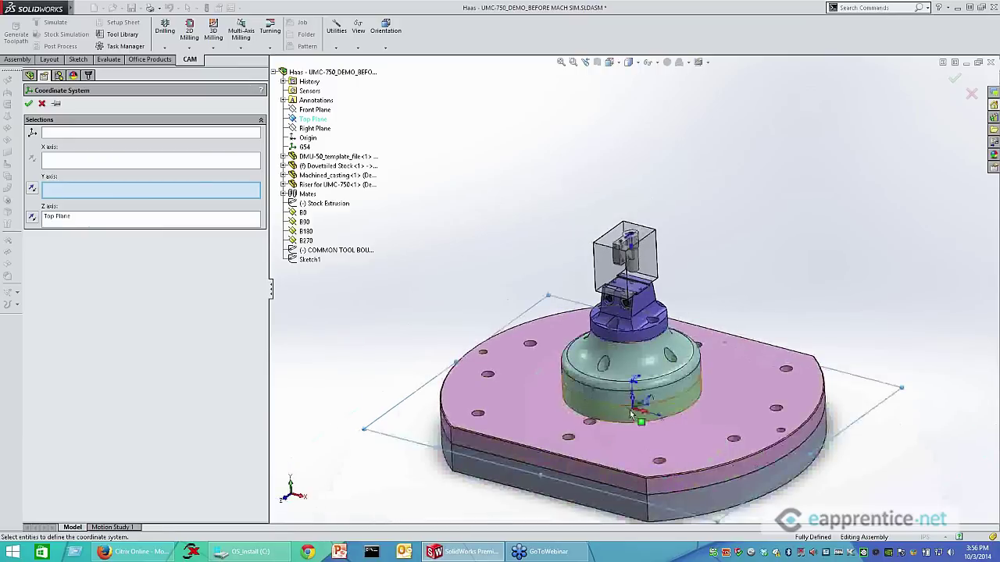
pyautogui.click(49, 134)
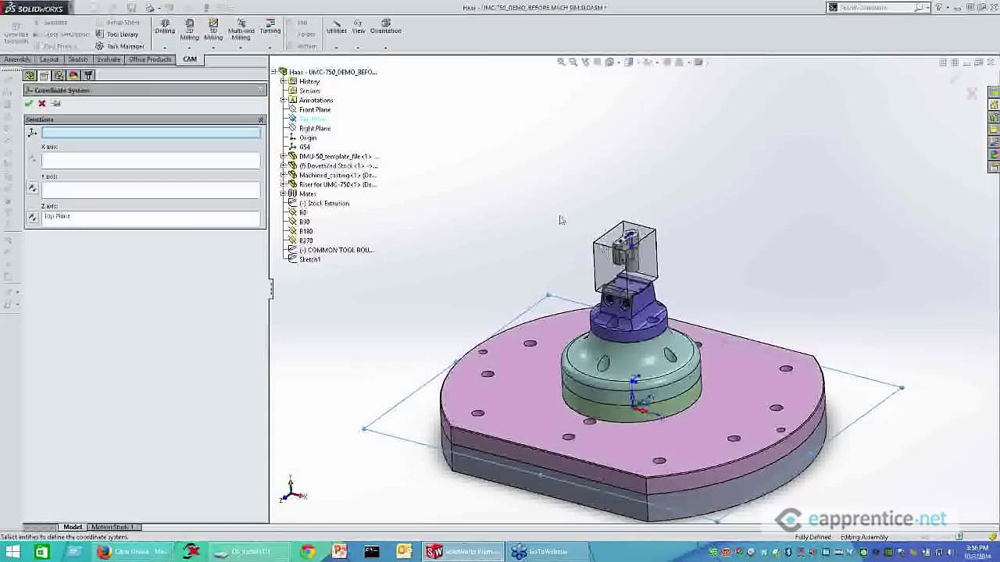
pyautogui.click(595, 247)
pyautogui.scroll(-5, 596, 246)
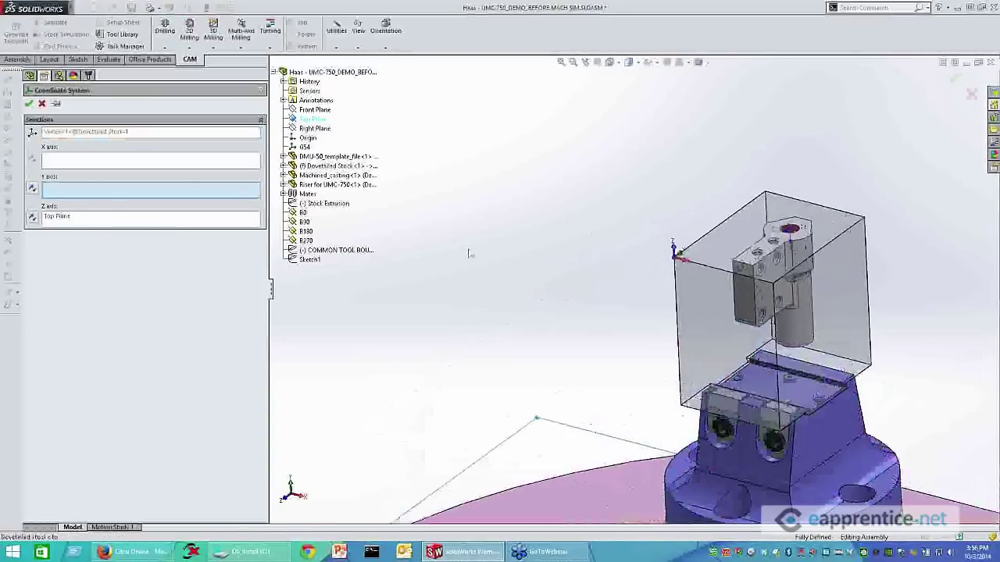
pyautogui.scroll(2, 709, 235)
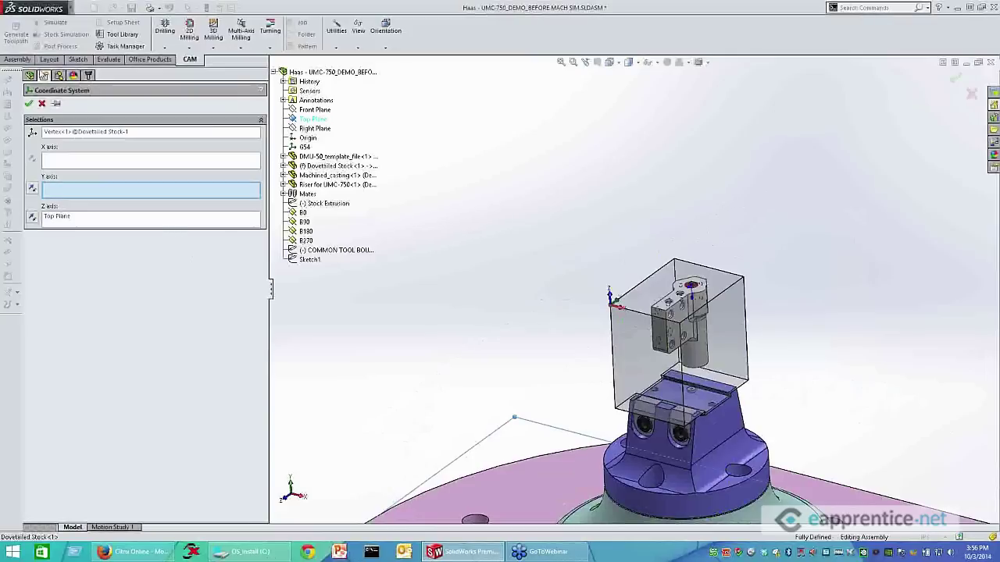
pyautogui.click(28, 103)
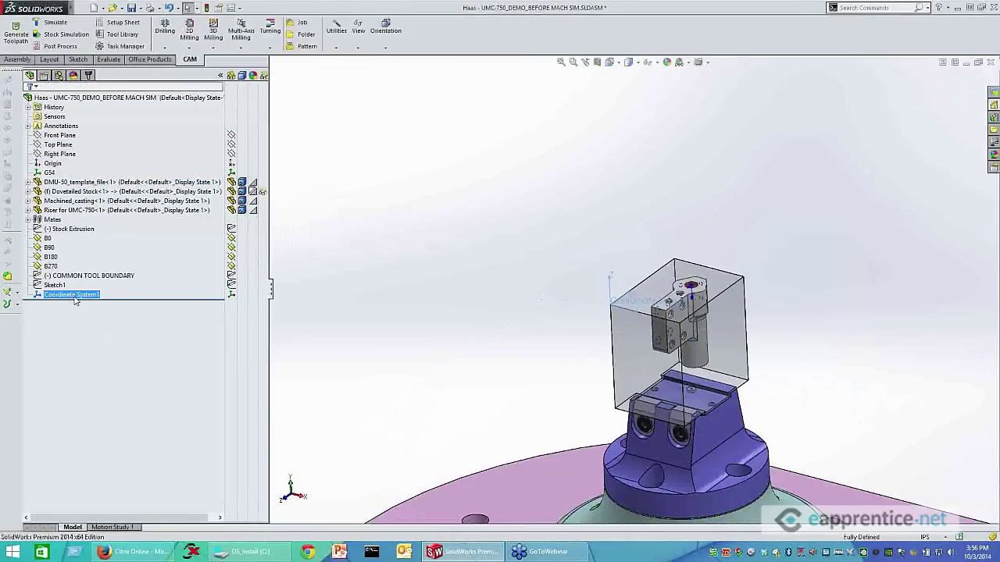
# Rename the new coordinate system as G55
pyautogui.click(75, 296)
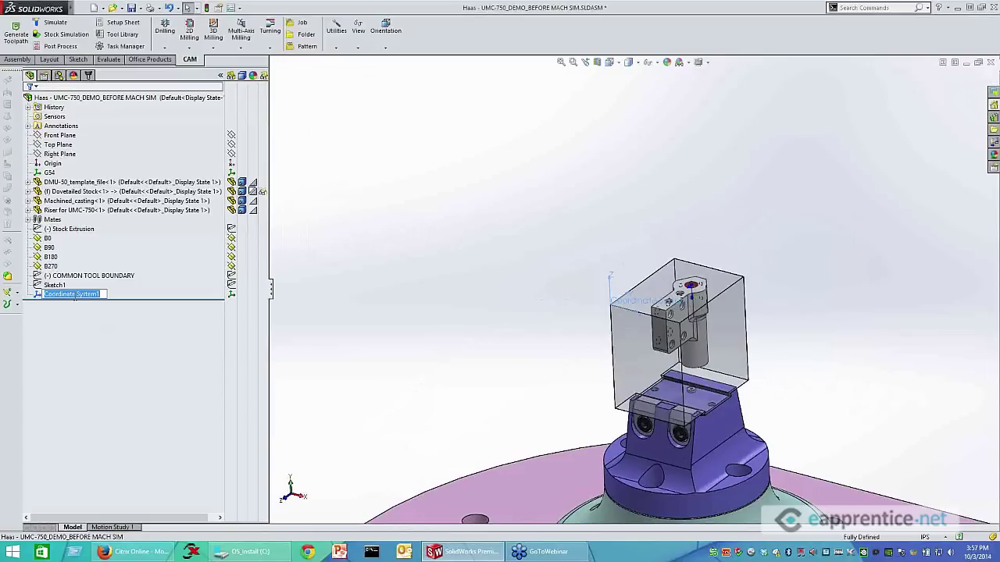
pyautogui.write('G')
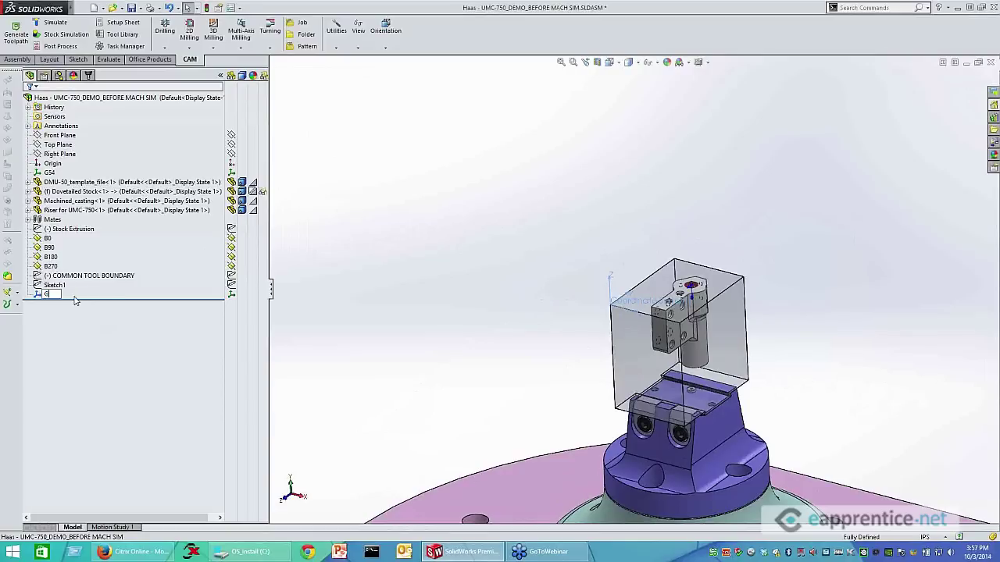
pyautogui.write('55')
pyautogui.press('Return')
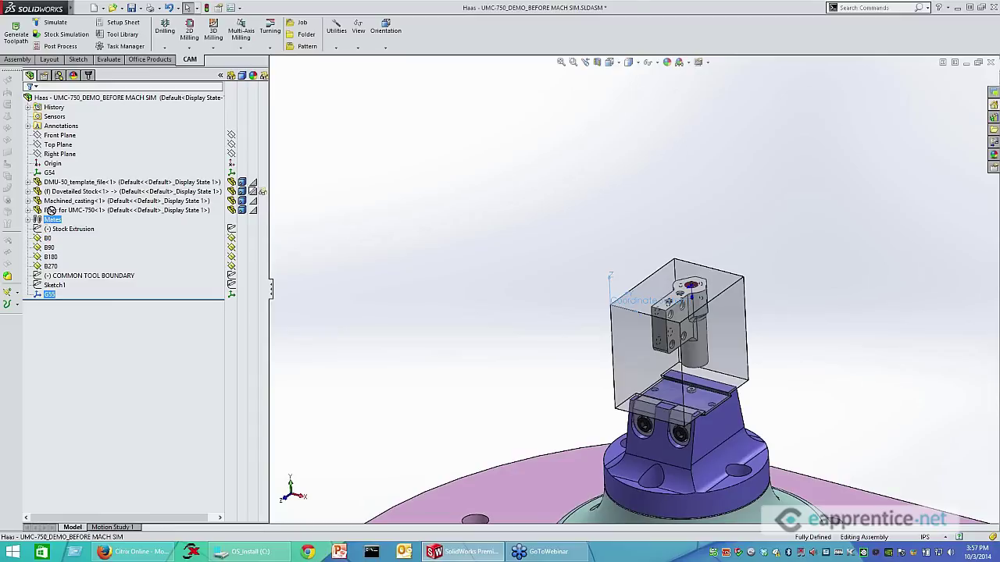
# Move G55 up the assembly tree to sit directly below Mates, leaving only G55 selected
pyautogui.moveTo(50, 211); pyautogui.dragTo(56, 166)
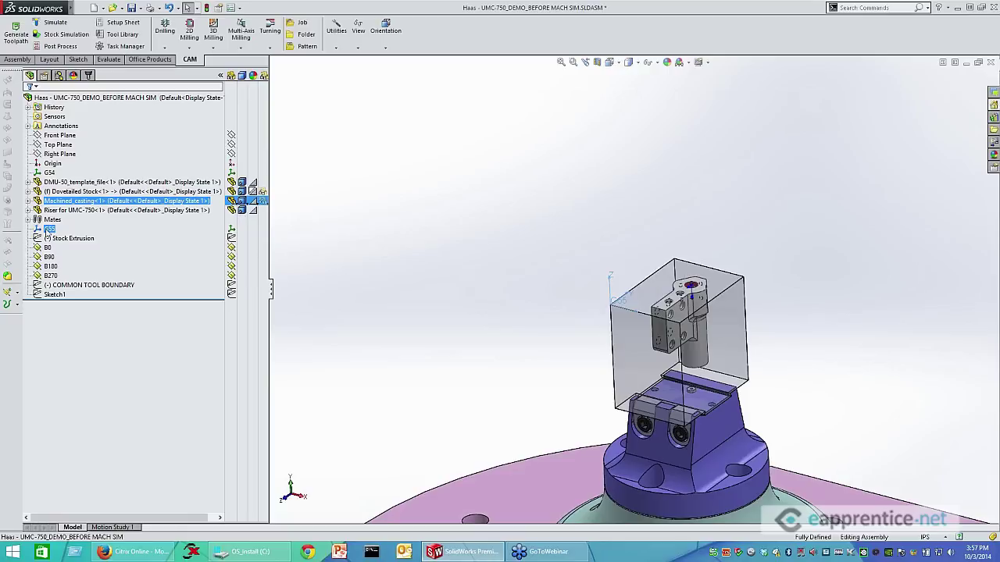
pyautogui.keyDown('ctrl'); pyautogui.click(48, 173); pyautogui.keyUp('ctrl')
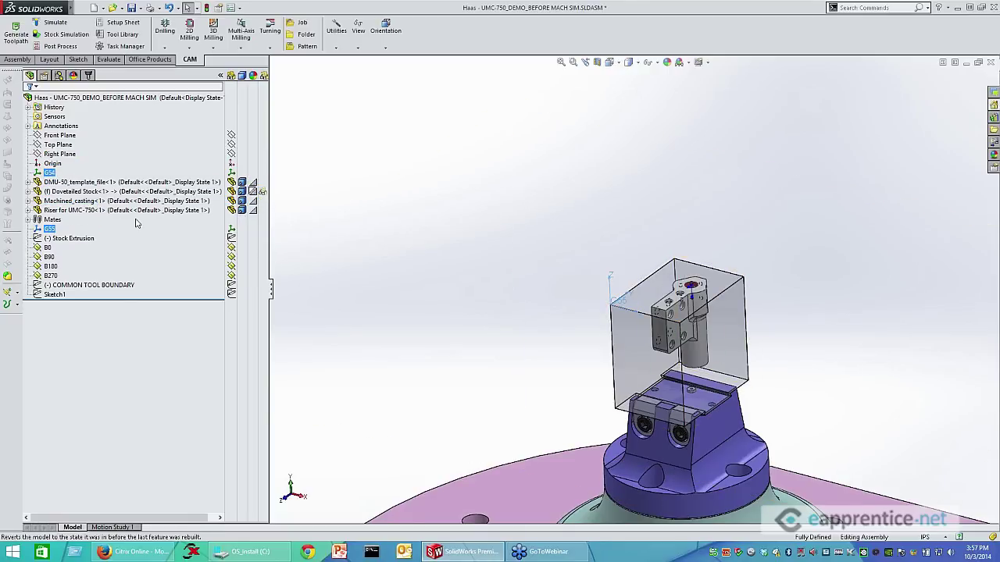
pyautogui.click(50, 228)
# Look up the Coordinate System reference geometry command without starting it, and examine G55 on the stock corner
pyautogui.moveTo(72, 10)
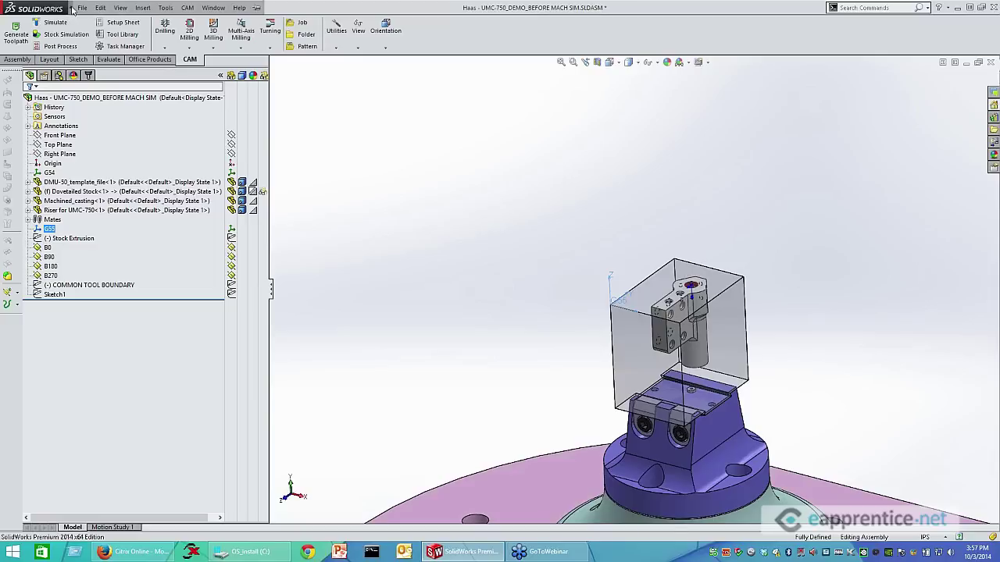
pyautogui.click(142, 8)
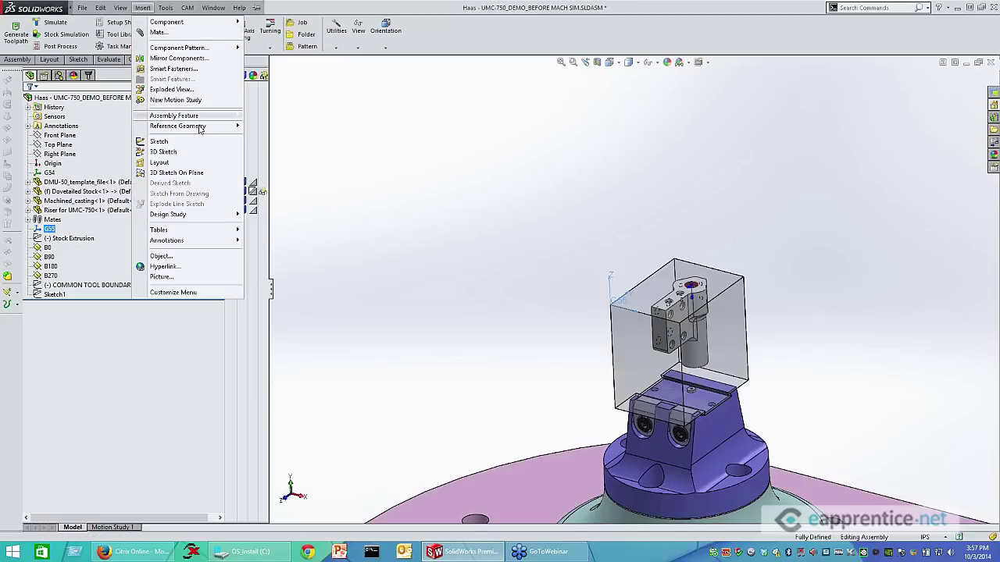
pyautogui.moveTo(201, 126)
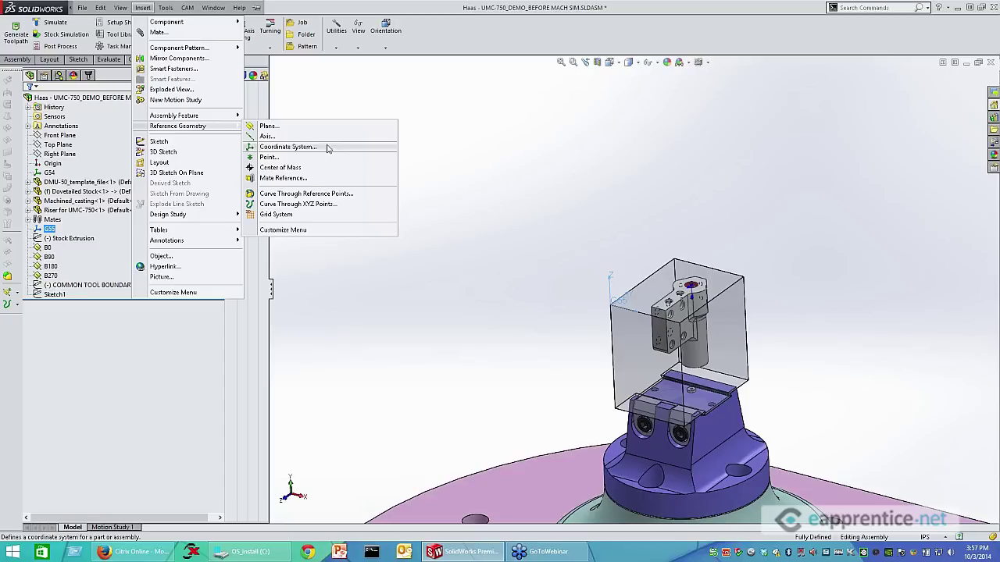
pyautogui.click(408, 274)
pyautogui.scroll(3, 708, 336)
pyautogui.scroll(2, 558, 285)
pyautogui.scroll(-4, 557, 285)
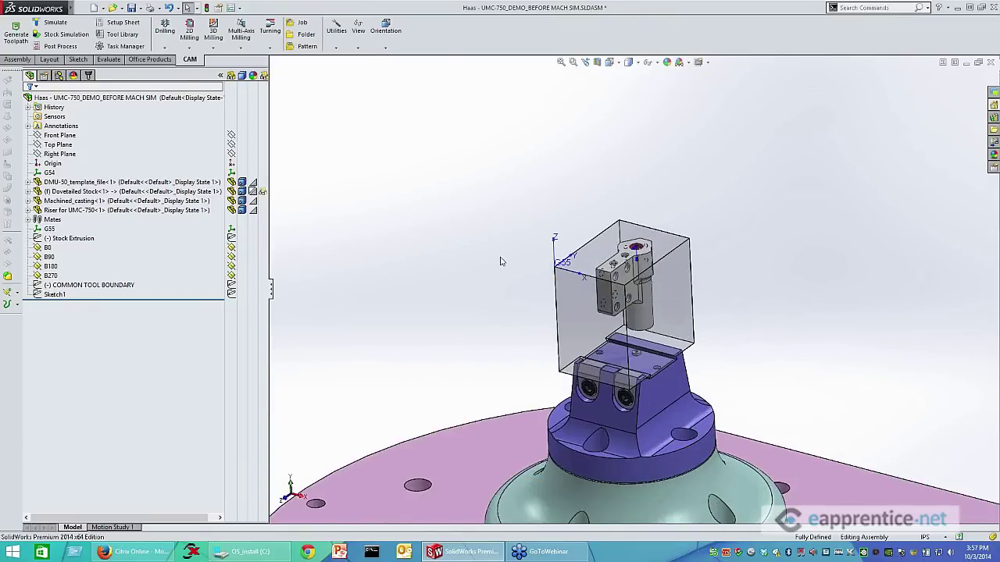
pyautogui.click(558, 268)
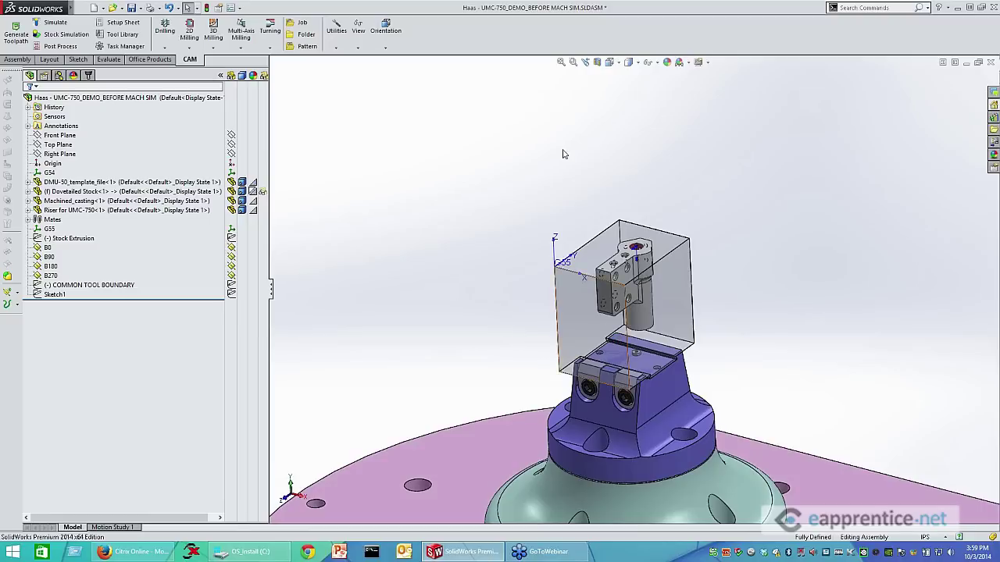
# Show the available multi-axis milling operations
pyautogui.click(243, 48)
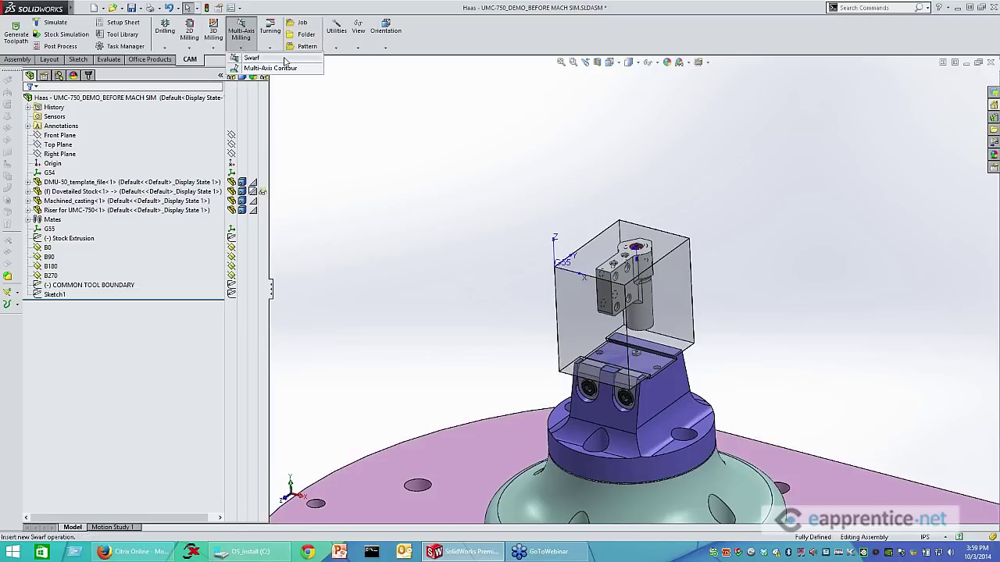